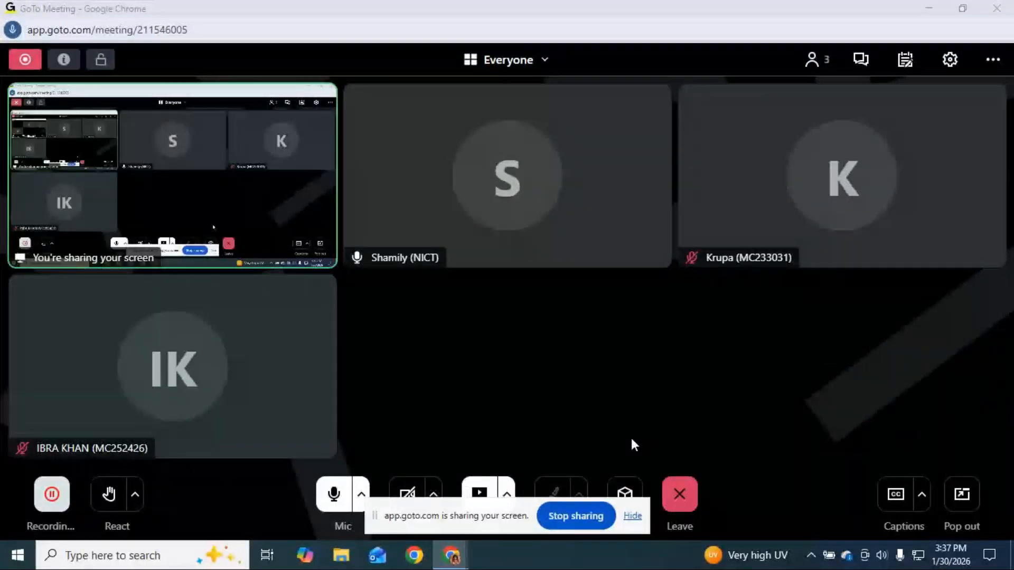
Hide the GoTo Meeting sharing notice and minimize the meeting and Chrome windows to show the desktop.
left_click(634, 516)
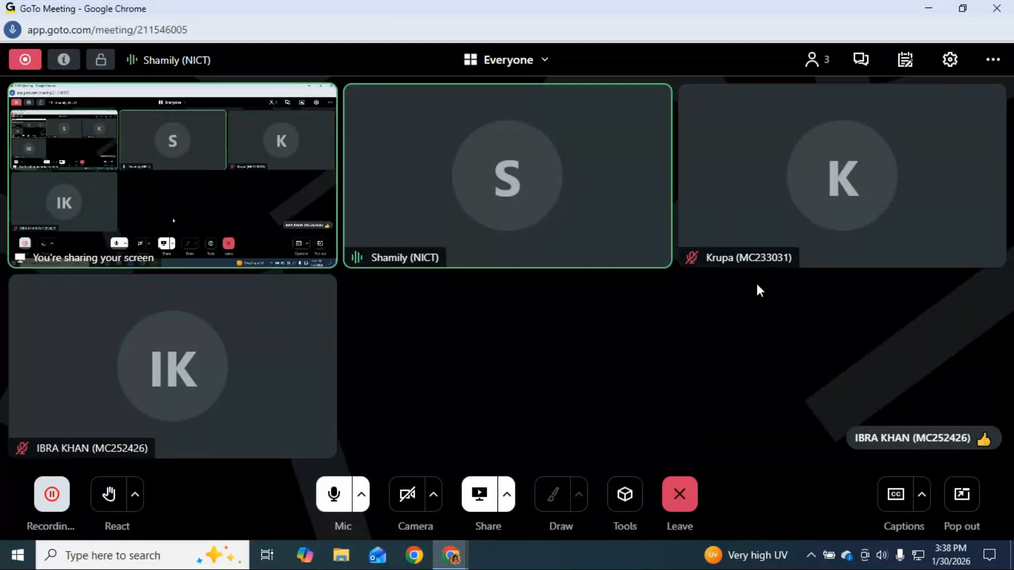
left_click(929, 11)
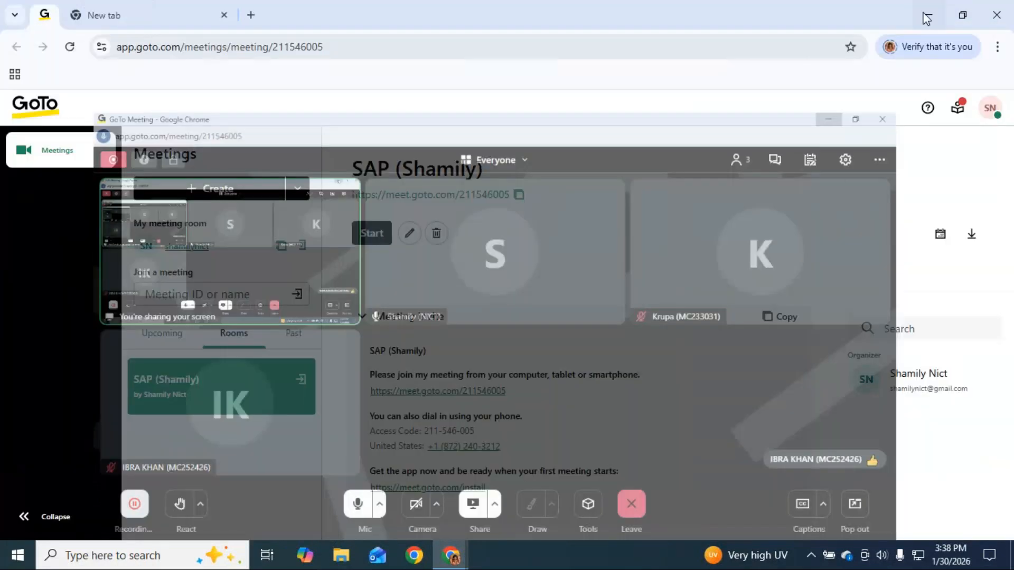
left_click(932, 15)
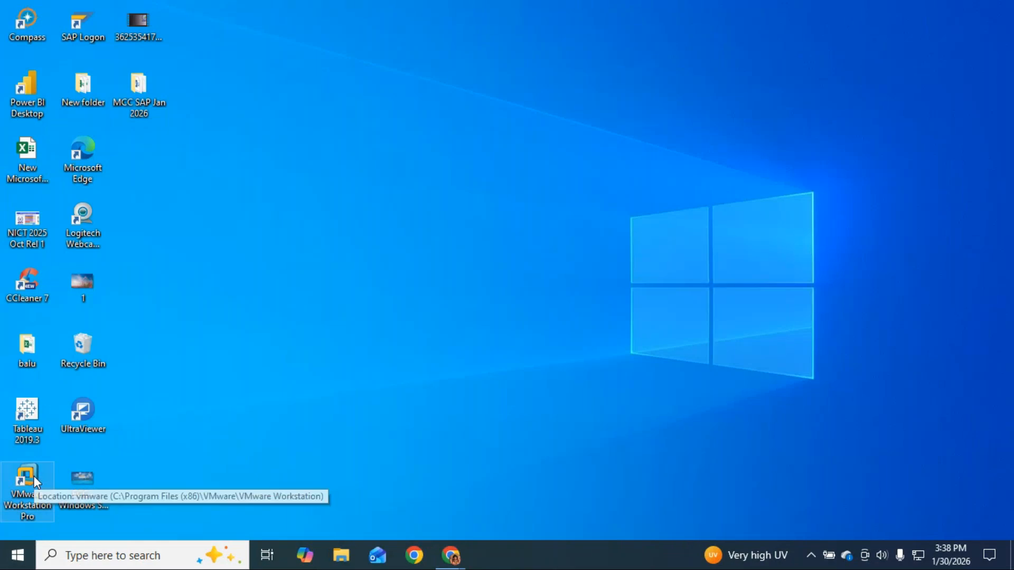
Launch VMware Workstation Pro and resume the suspended ECC Windows Server 2003 virtual machine.
double_click(27, 478)
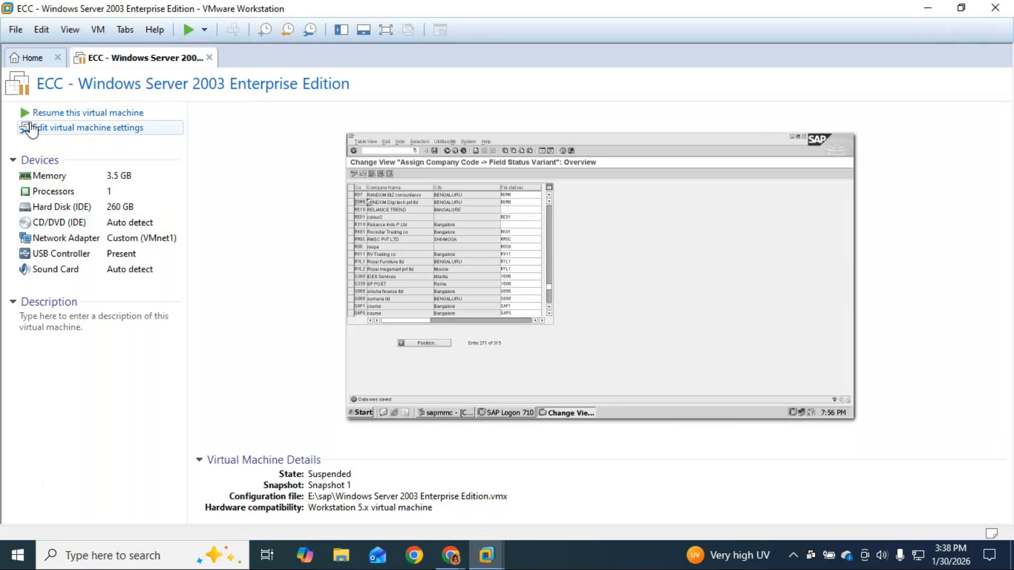
left_click(57, 117)
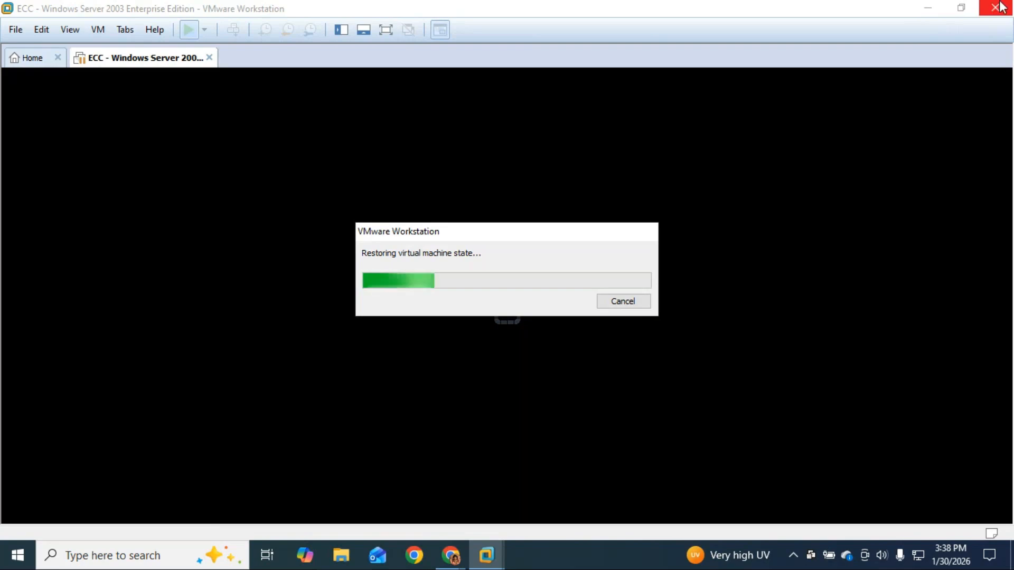
Open the T-code notes from MCC SAP Jan 2026, maximized, and add a blank line after tolerance group(OBA4).
left_click(928, 8)
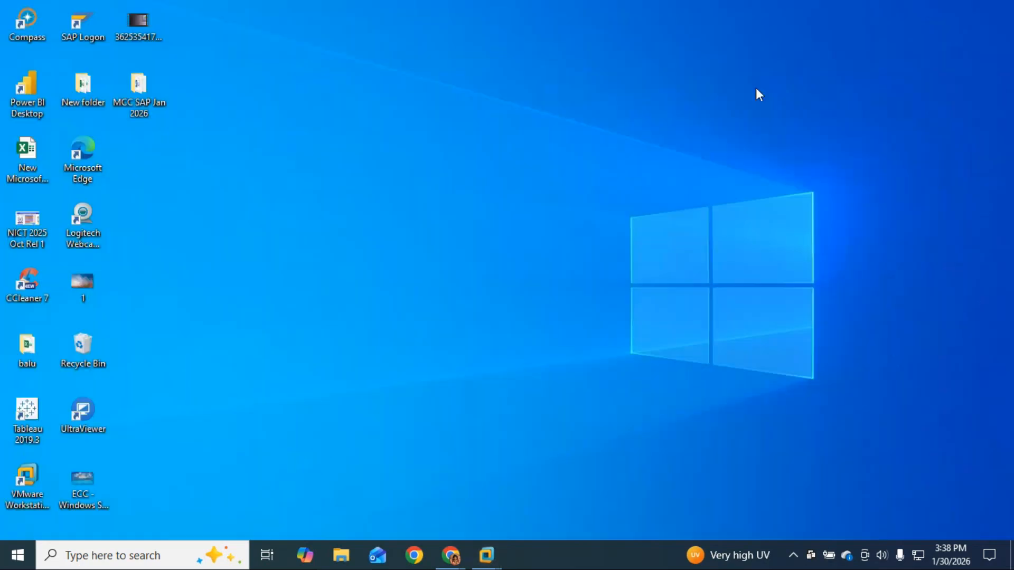
double_click(138, 83)
double_click(162, 236)
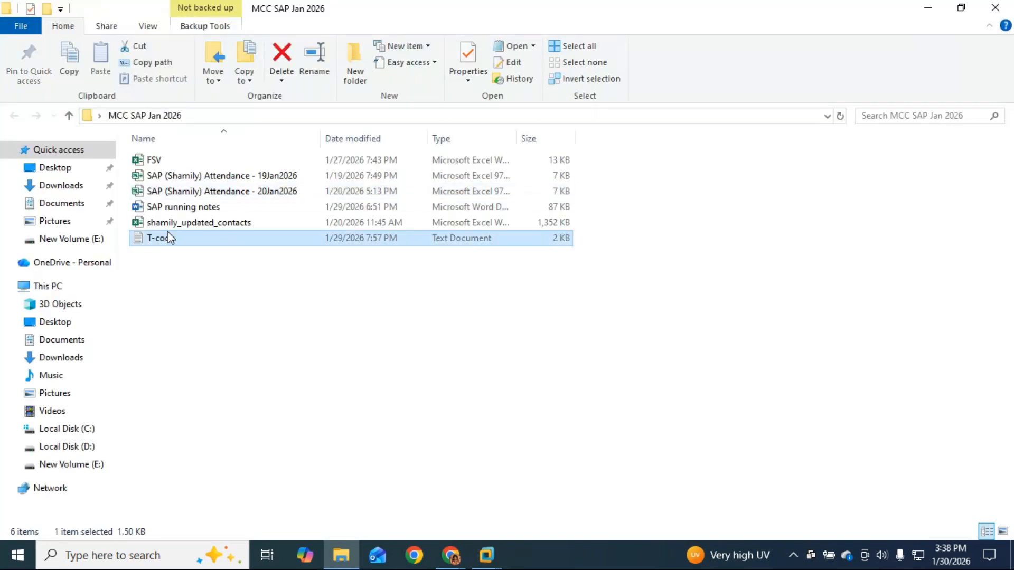
left_click(827, 63)
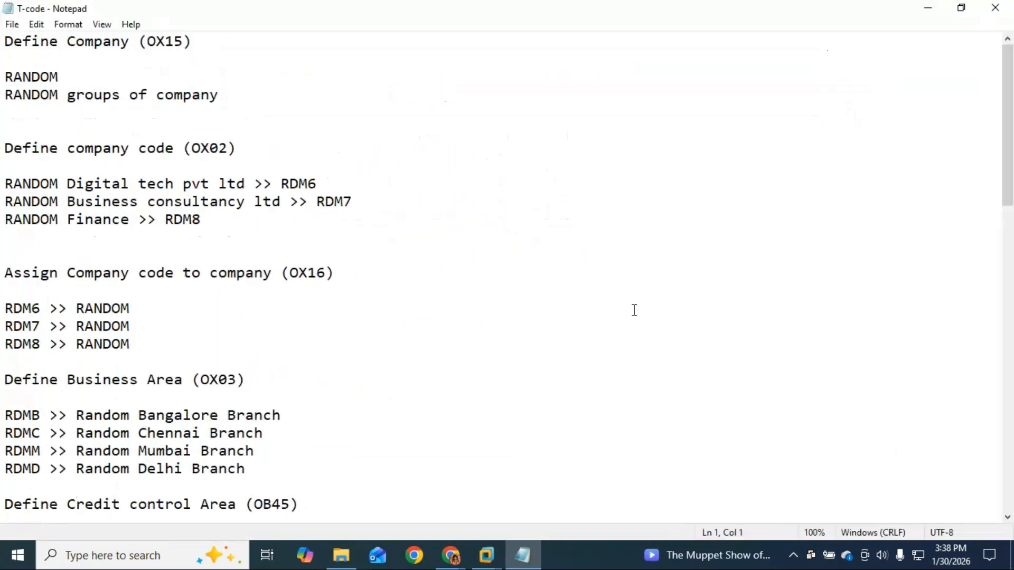
scroll(616, 317, "down", 3)
scroll(617, 317, "down", 12)
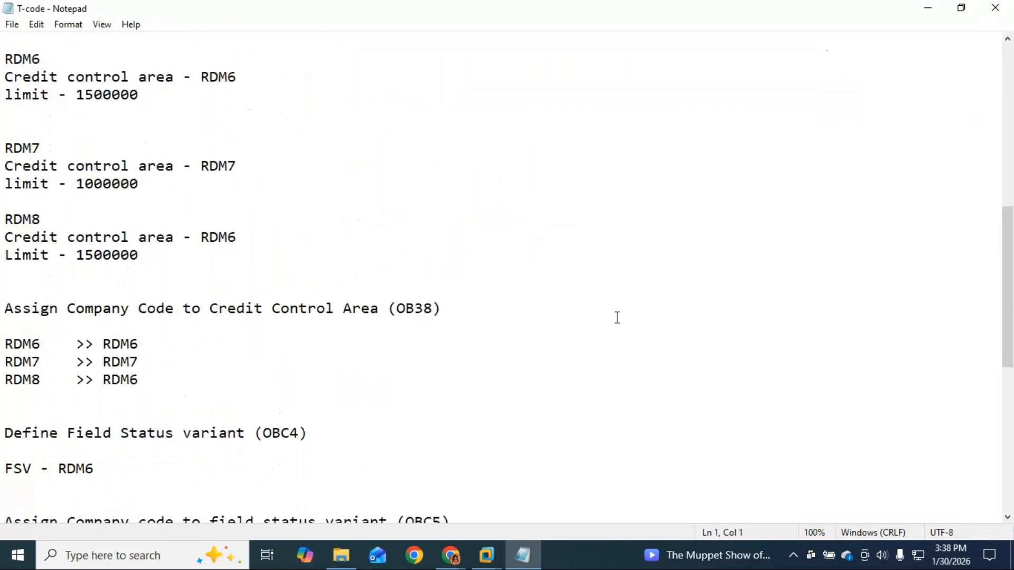
scroll(617, 317, "down", 2)
left_click(178, 221)
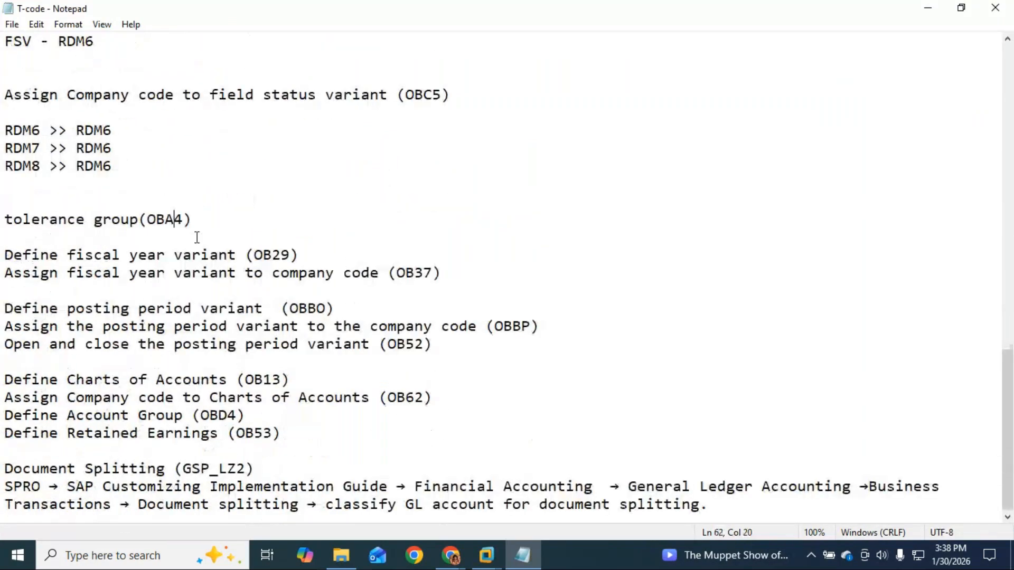
key("Return")
key("Return")
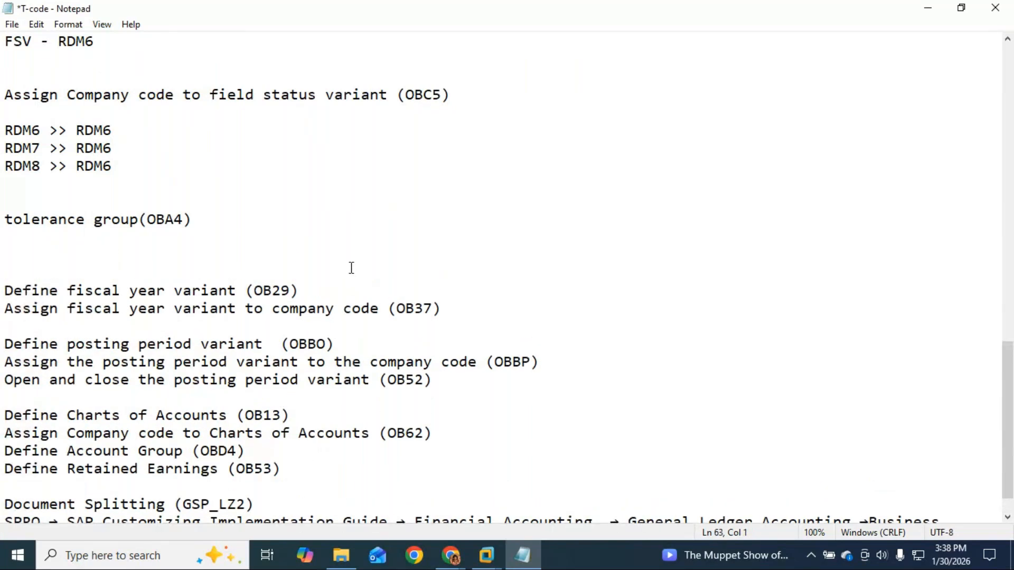
scroll(352, 268, "down", 1)
Check the ECC virtual machine, then return to the notes and select the OBA4 transaction code.
left_click(479, 559)
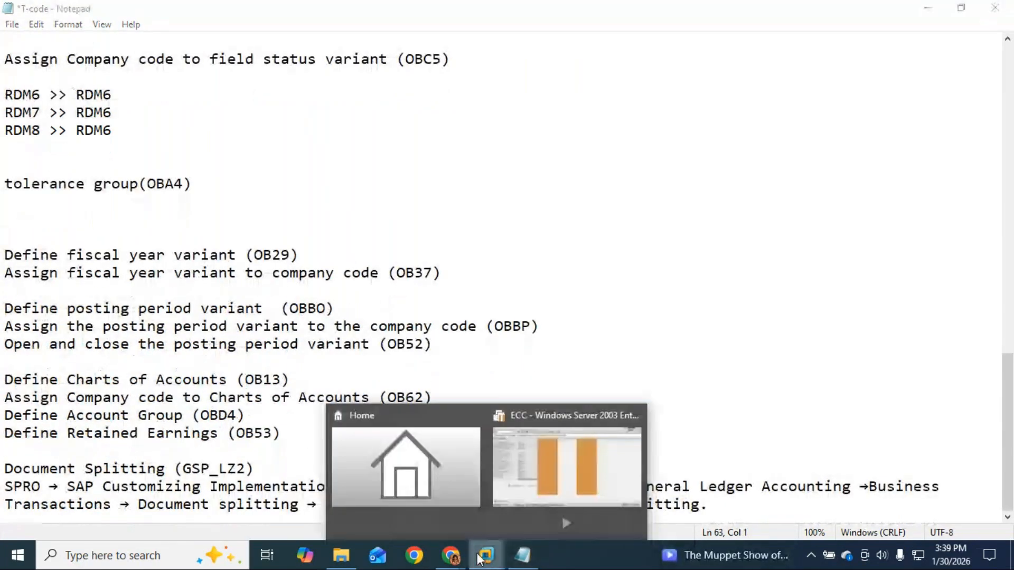
left_click(565, 496)
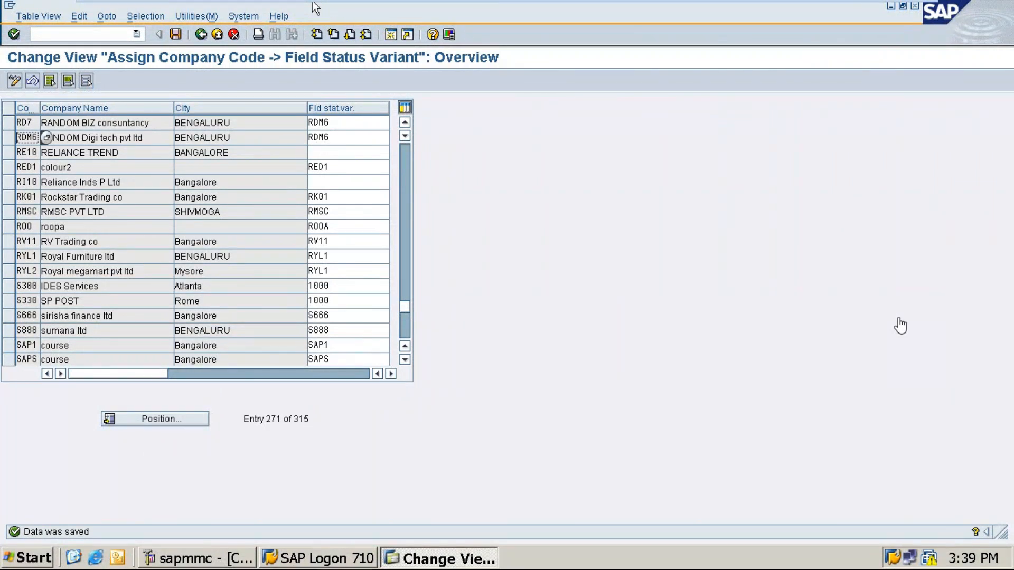
left_click(882, 7)
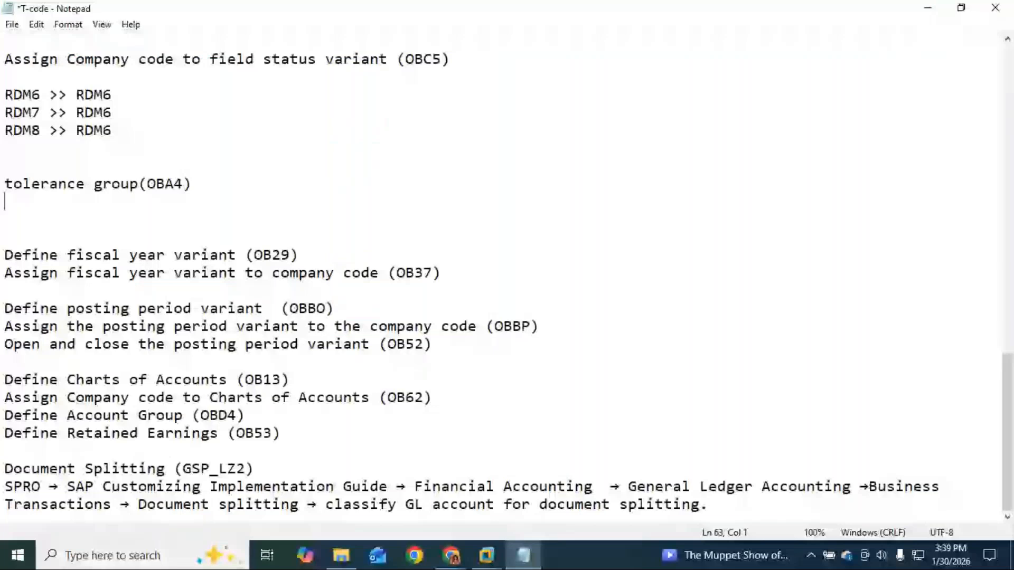
scroll(185, 185, "up", 18)
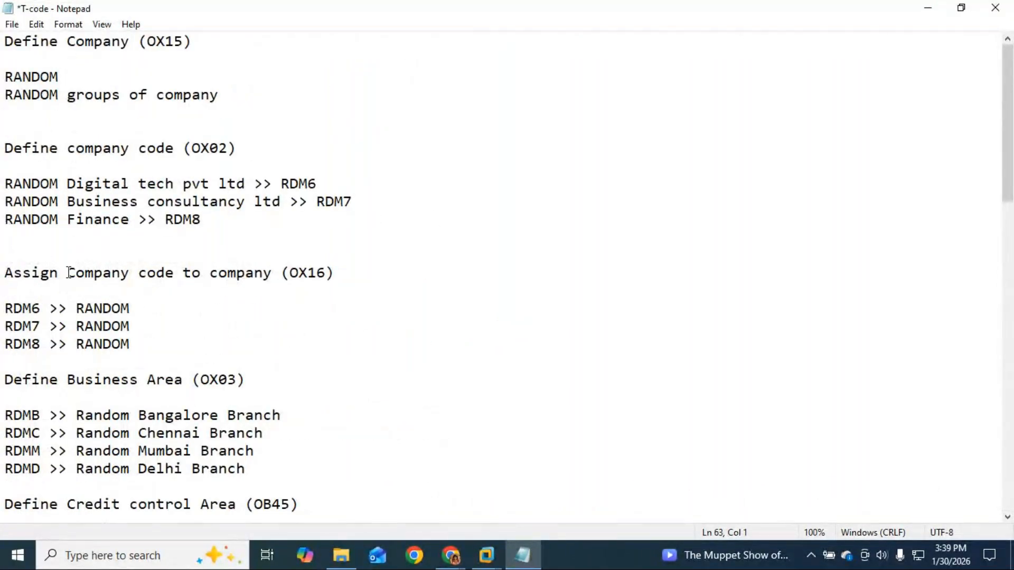
scroll(216, 270, "down", 2)
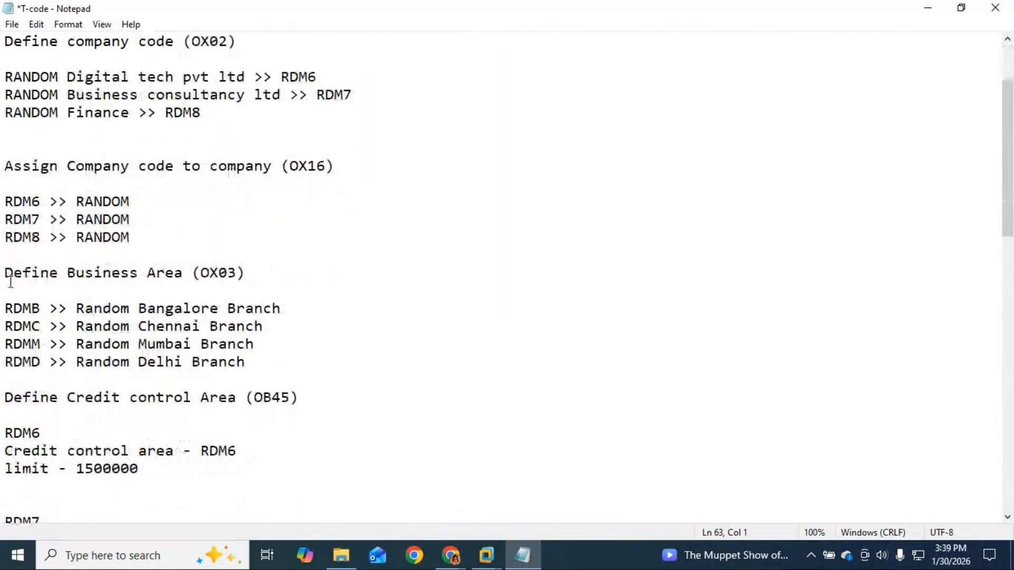
scroll(203, 277, "down", 1)
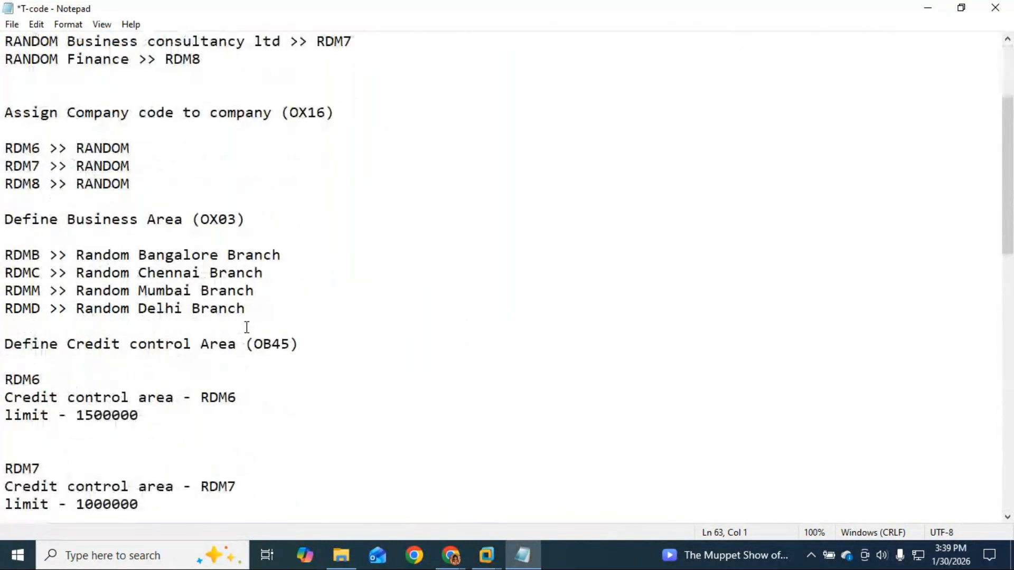
scroll(252, 357, "down", 2)
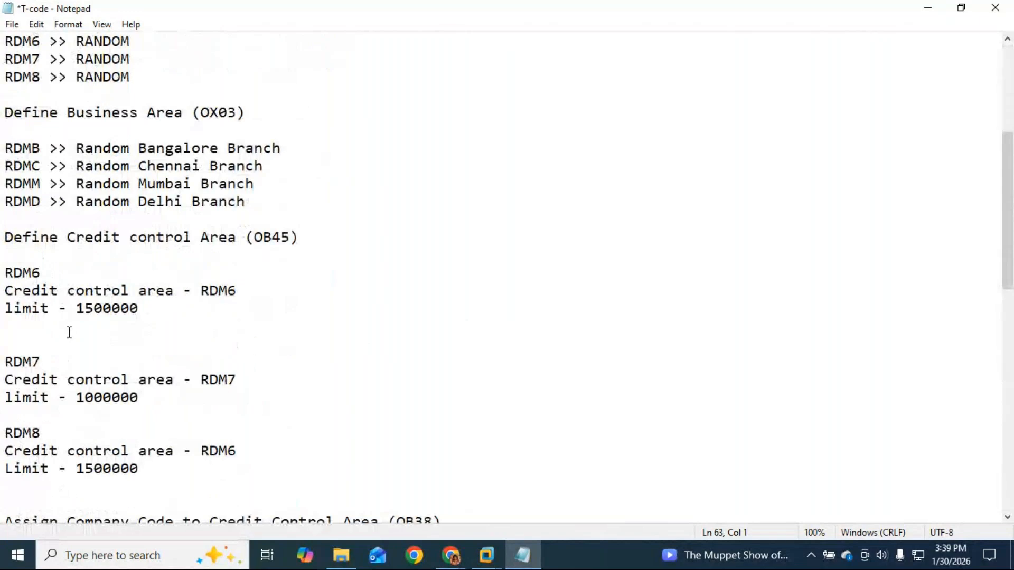
scroll(67, 336, "down", 2)
scroll(341, 405, "down", 3)
scroll(277, 390, "down", 1)
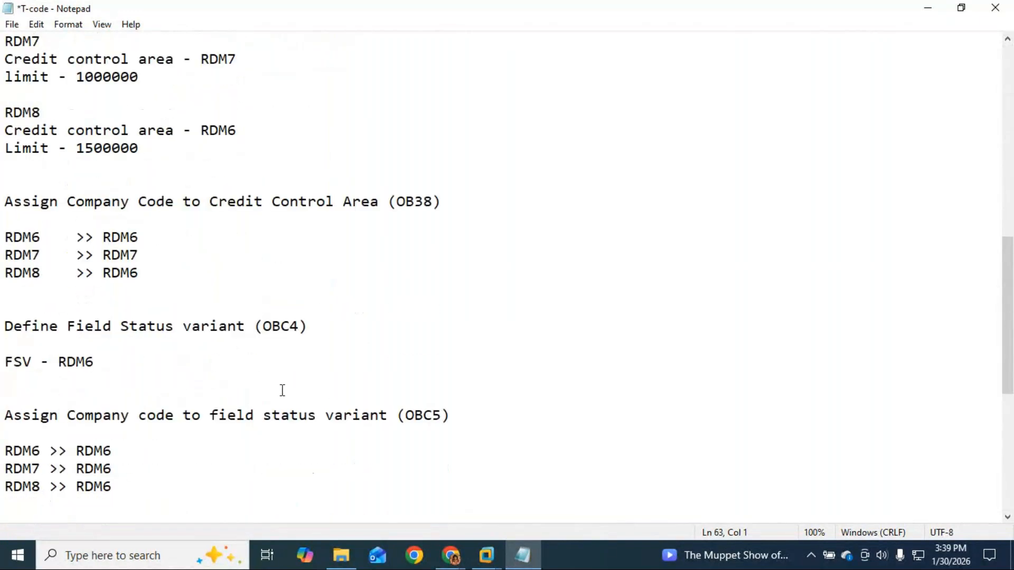
scroll(283, 390, "down", 1)
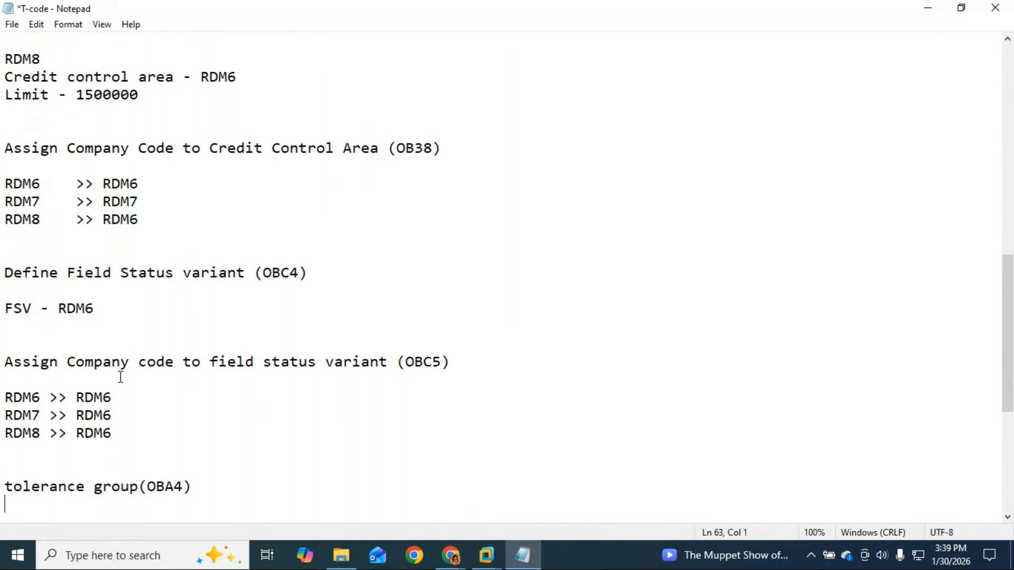
scroll(171, 406, "down", 1)
scroll(171, 407, "down", 5)
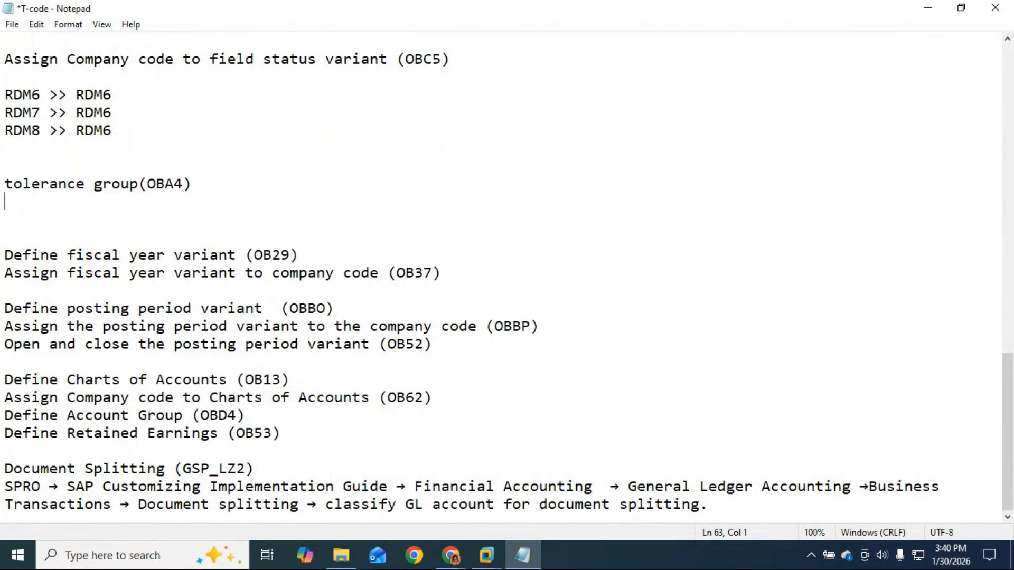
left_click_drag(183, 185, 147, 185)
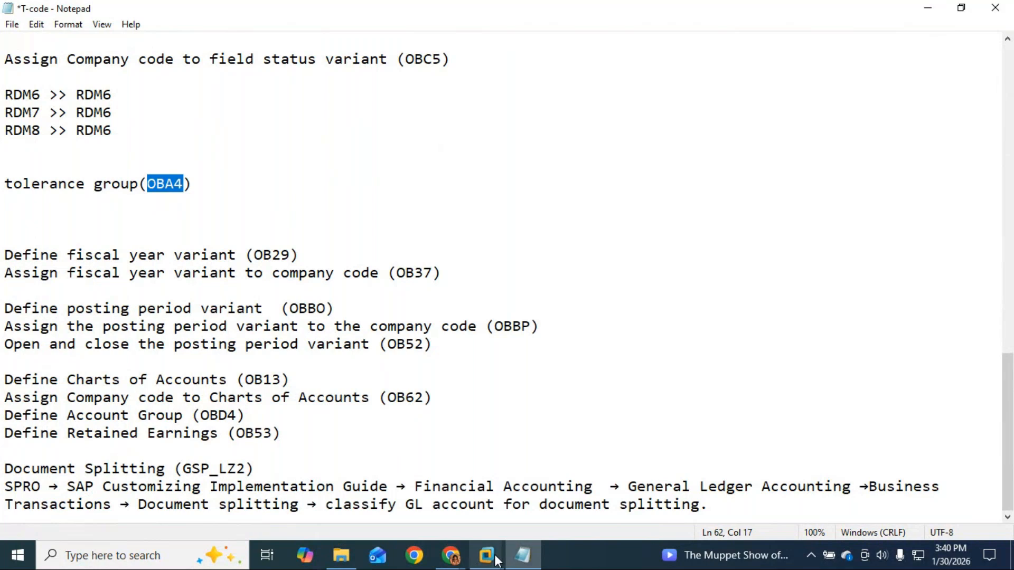
In the SAP session, run transaction OBA4 with /noba4.
mouse_move(486, 554)
left_click(584, 470)
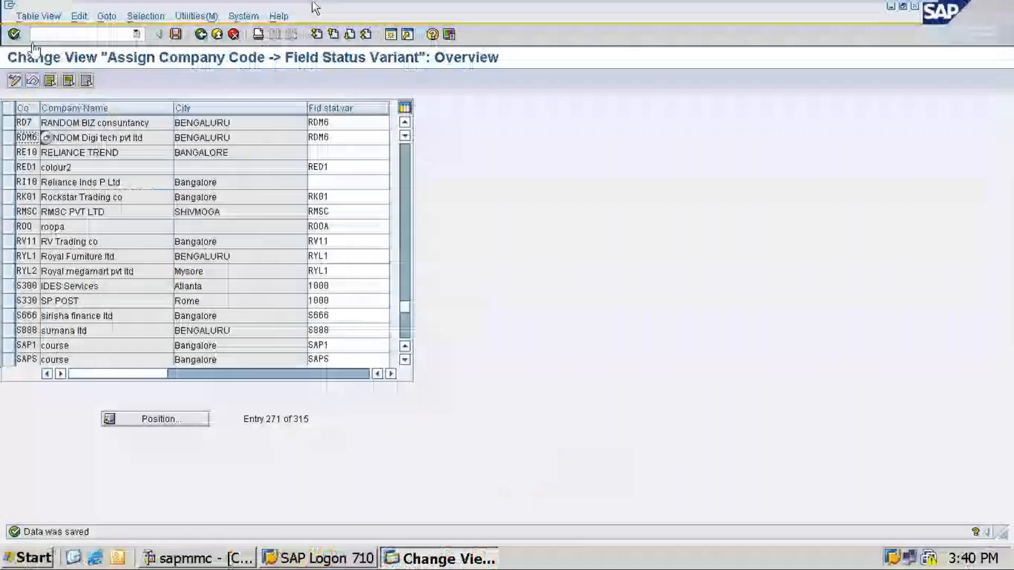
left_click(69, 36)
type("/noba4")
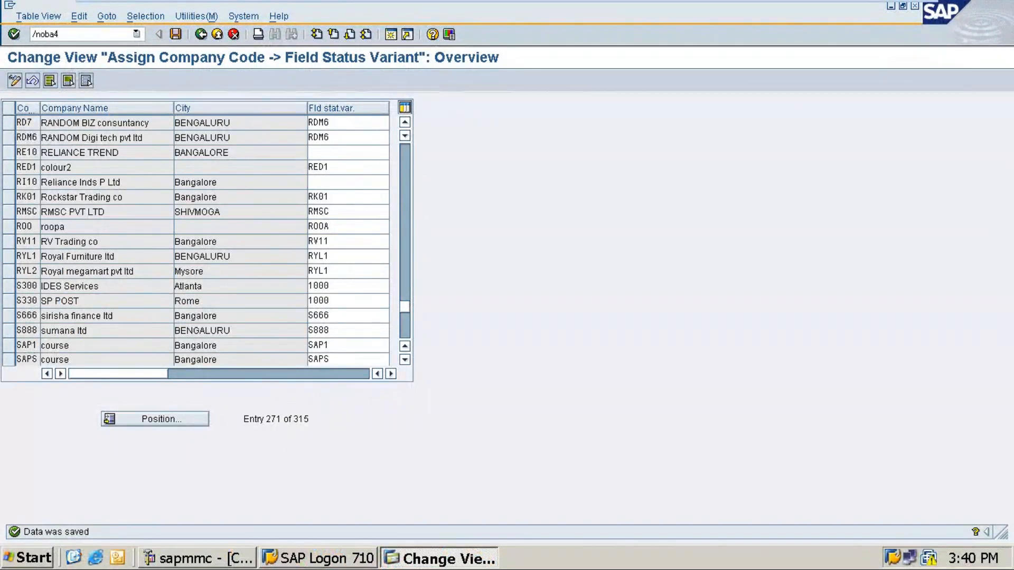
key("Return")
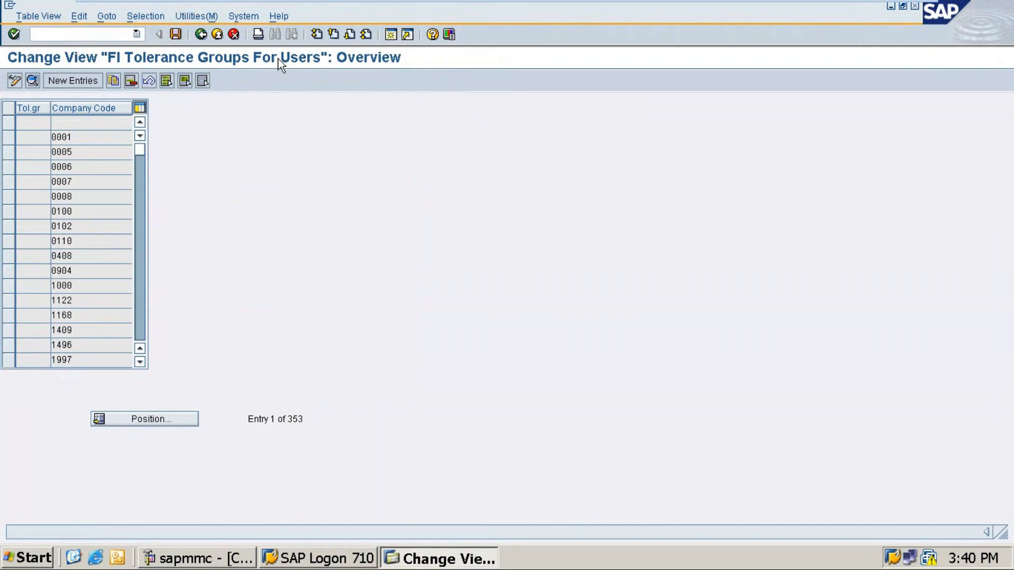
left_click(82, 80)
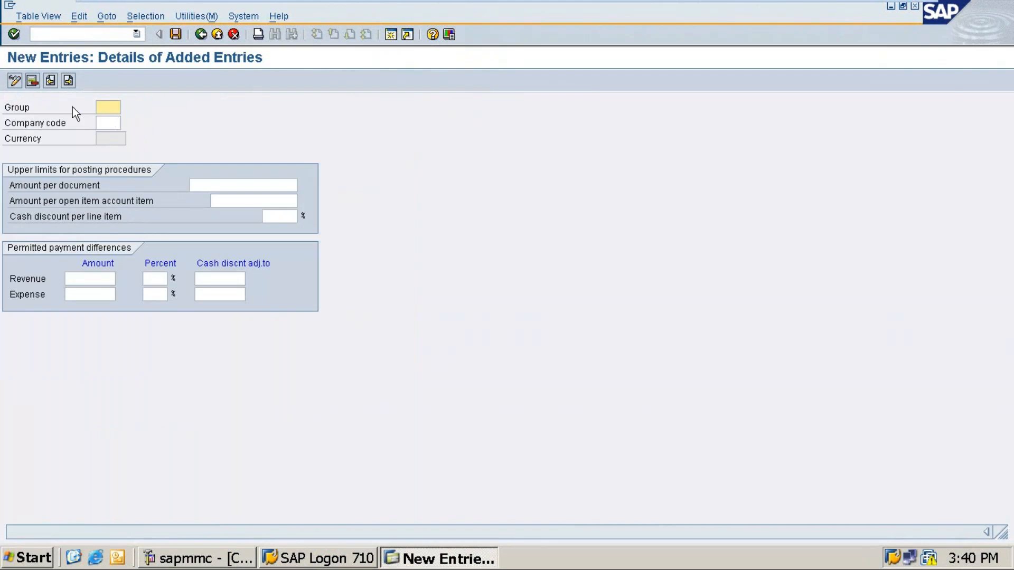
left_click(104, 123)
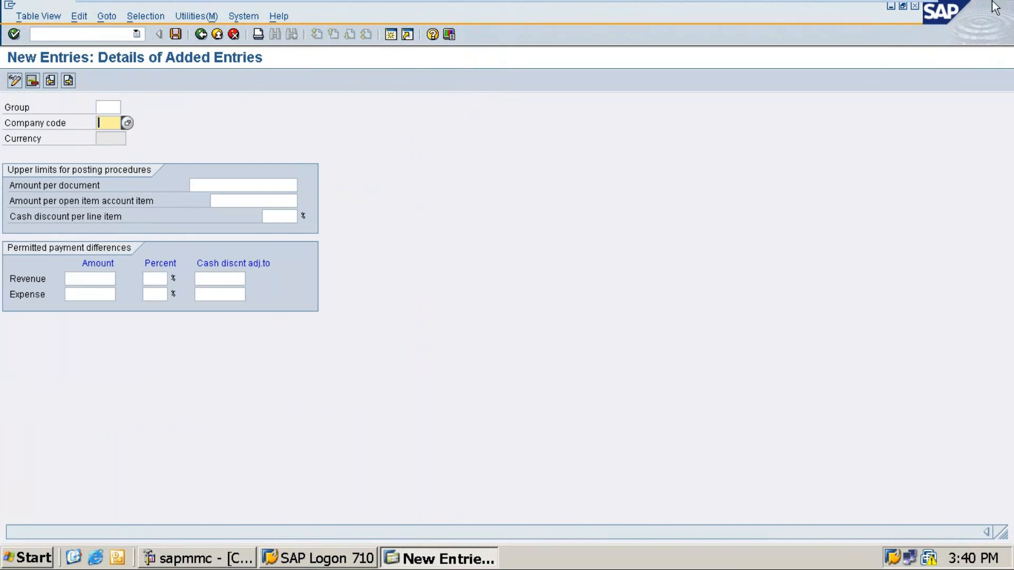
type("RDM6")
key("Tab")
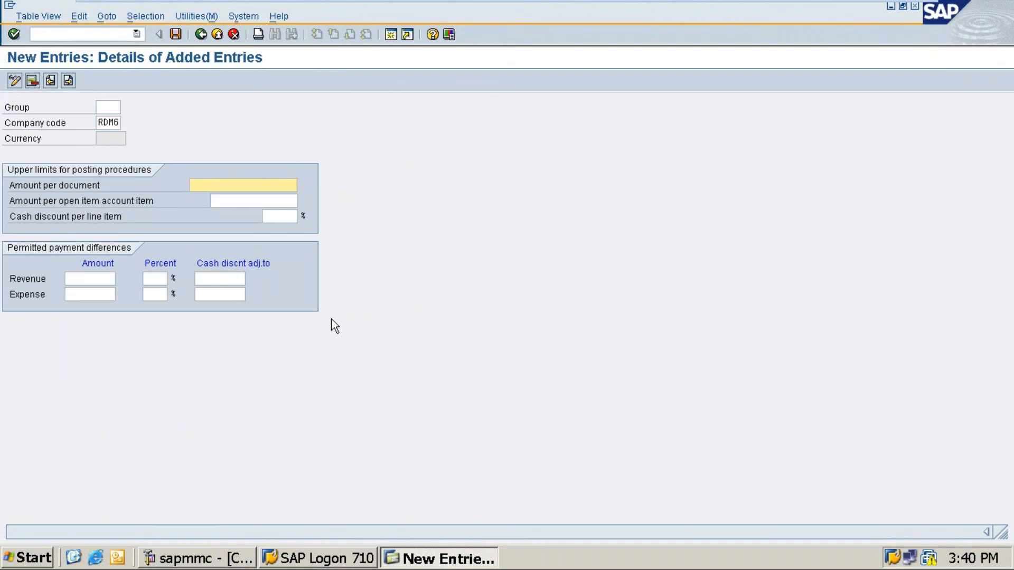
type("99999999999")
left_click(269, 200)
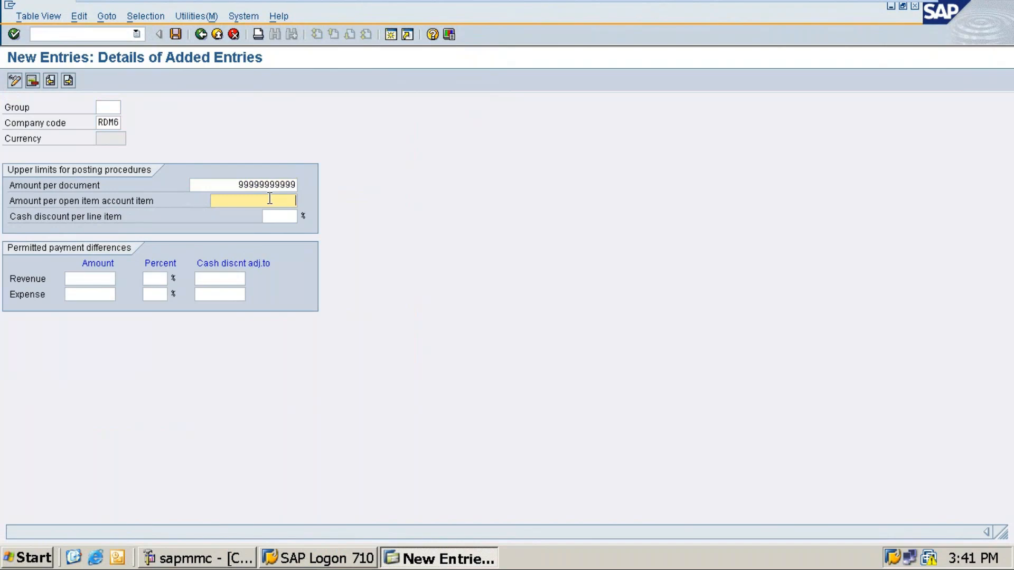
type("999999999")
Save the entry under customizing request ECCK900214 and go back to the Notepad notes.
key("ctrl+s")
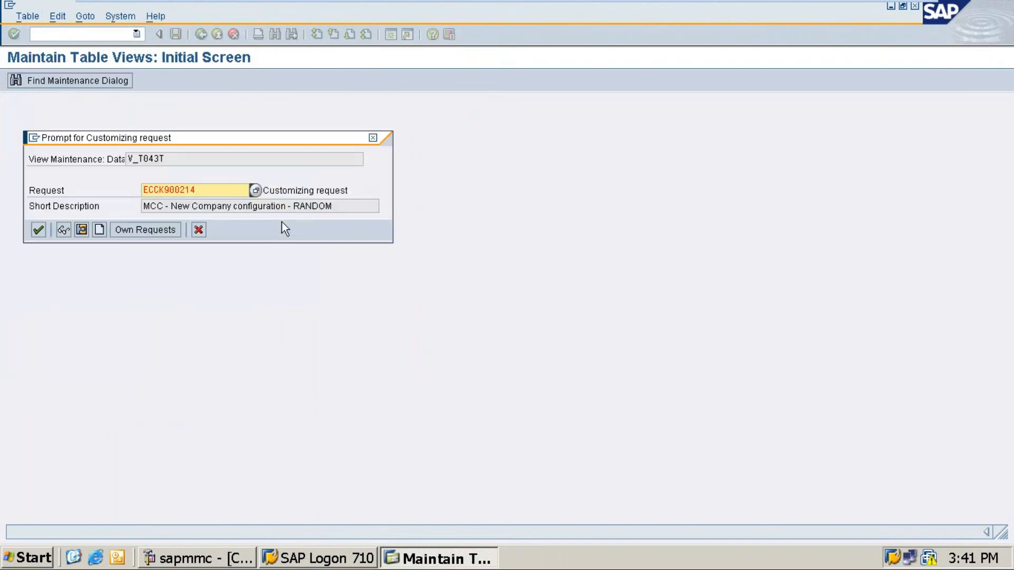
key("Return")
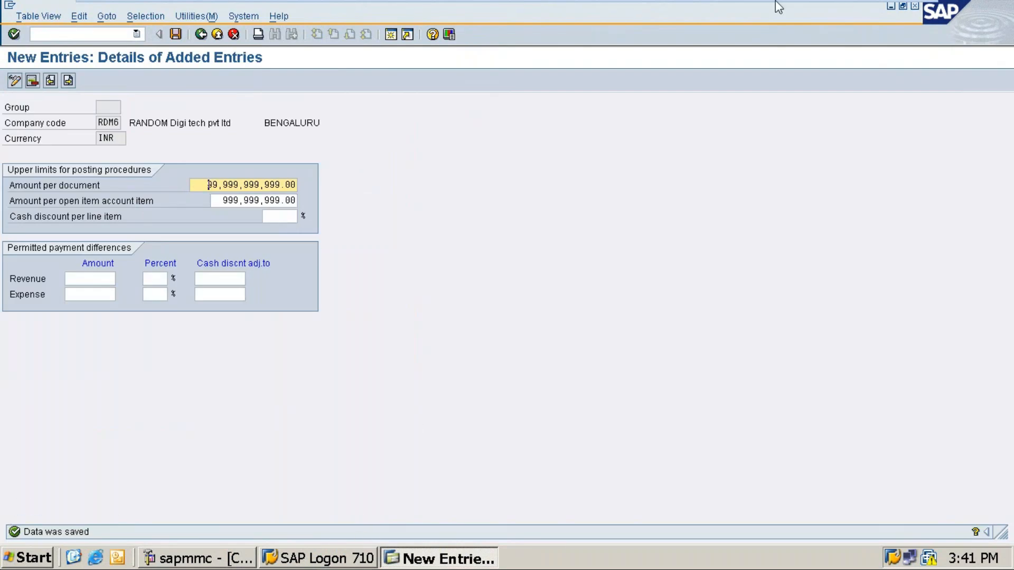
mouse_move(820, 11)
left_click(880, 13)
left_click(137, 207)
Write 'CoCd - RDM6' under tolerance group(OBA4) and remove the extra empty lines.
type("COd")
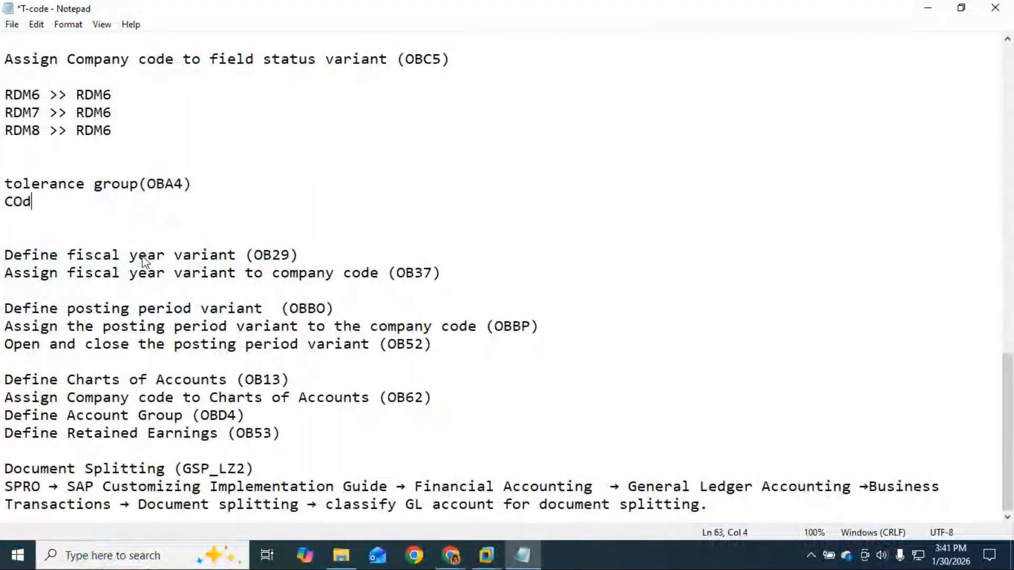
key("BackSpace")
key("BackSpace")
type("c")
key("BackSpace")
type("oc")
key("BackSpace")
type("Cd")
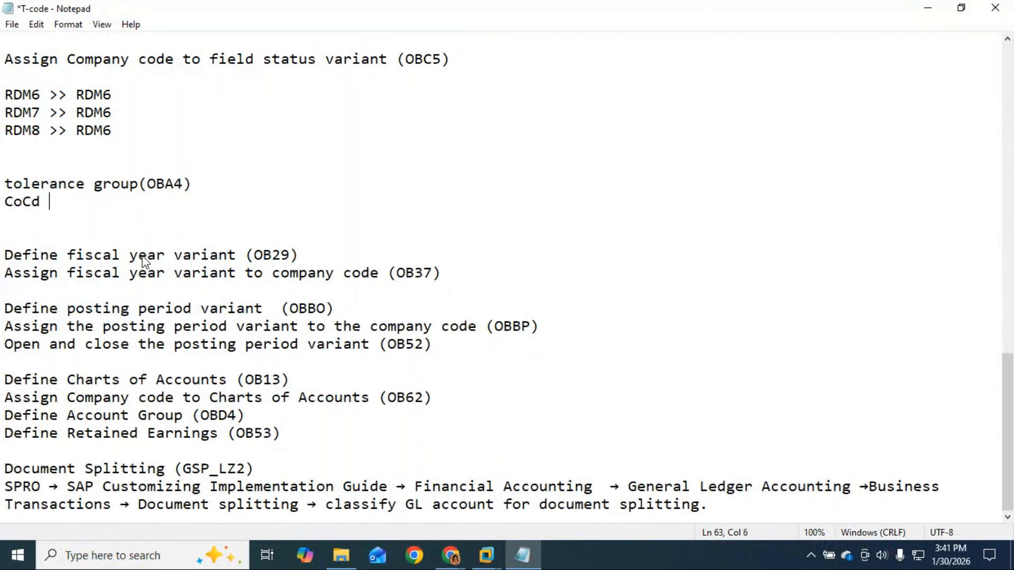
type(" - RDM6")
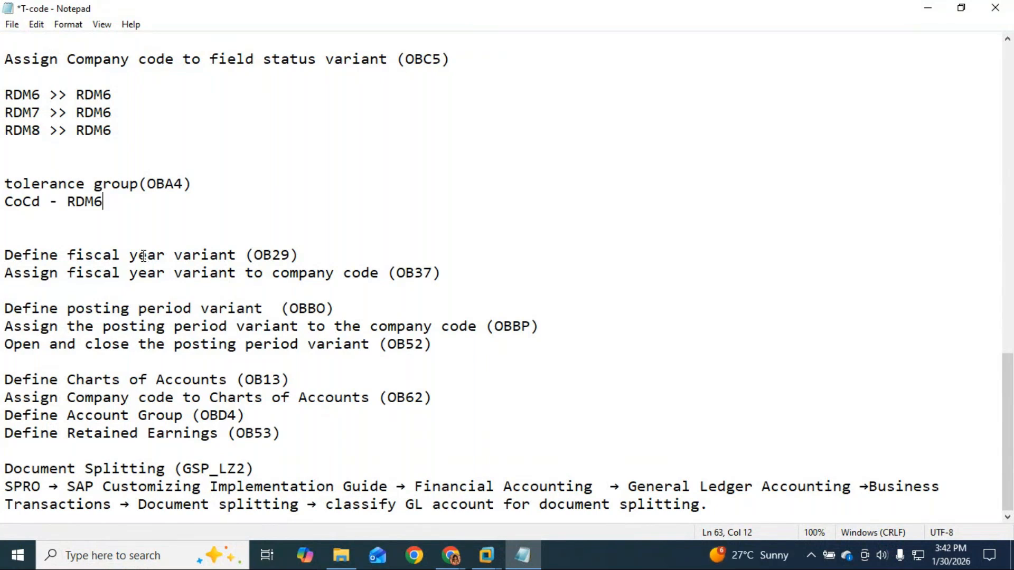
key("Return")
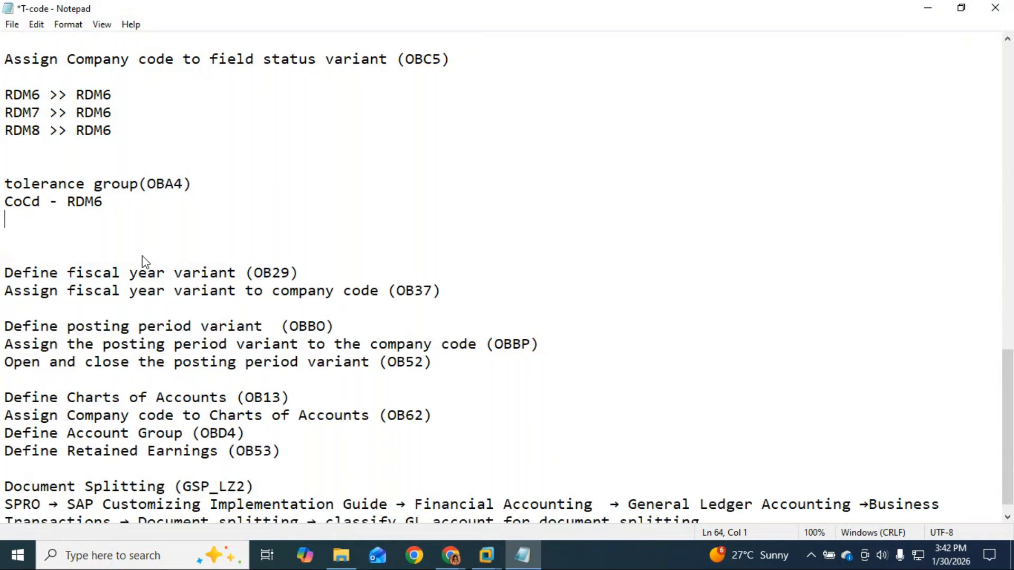
key("BackSpace")
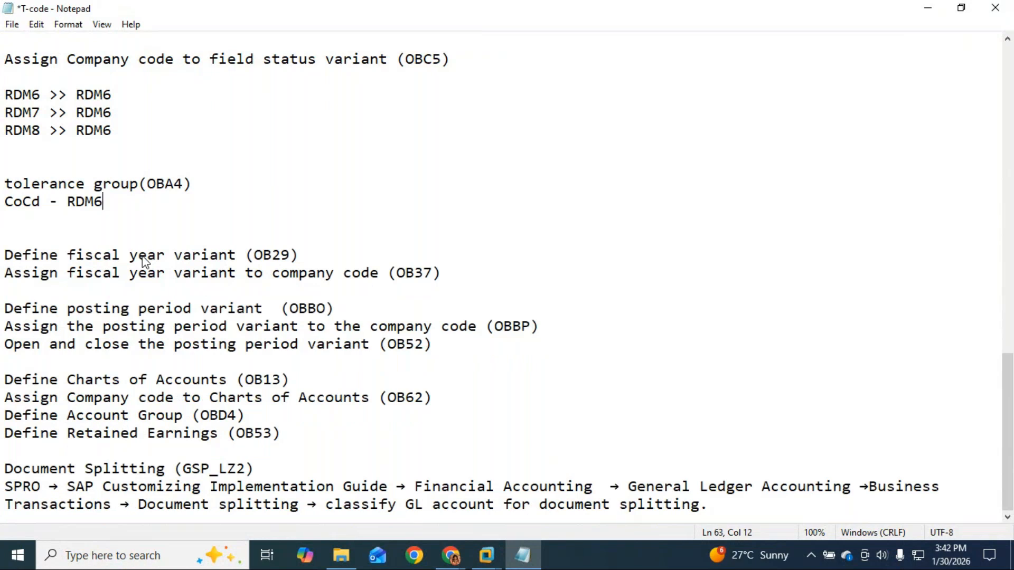
key("Down")
key("BackSpace")
Add blank lines below the Define fiscal year variant (OB29) line and select OB29.
left_click(346, 259)
key("Return")
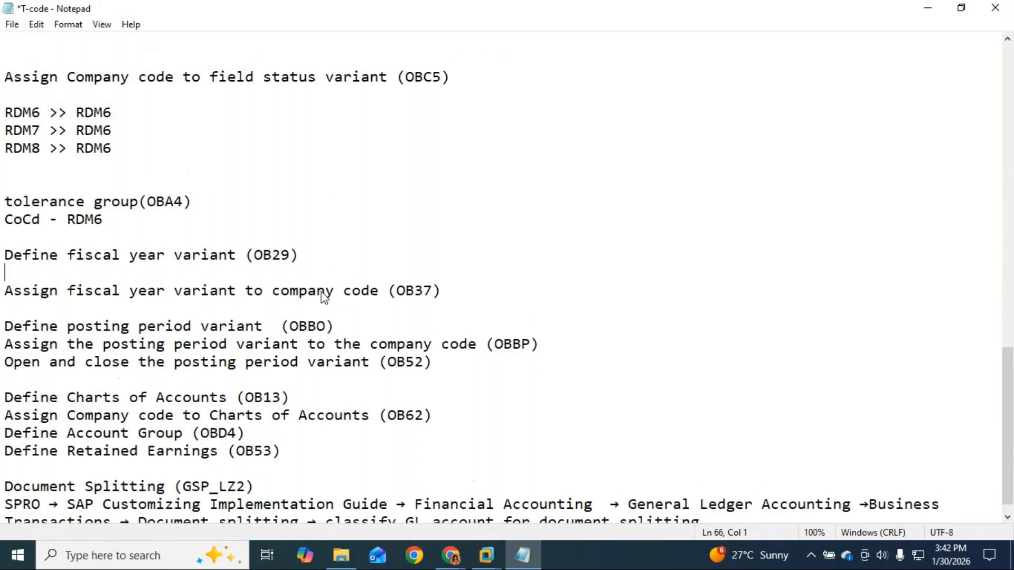
key("Return")
key("Up")
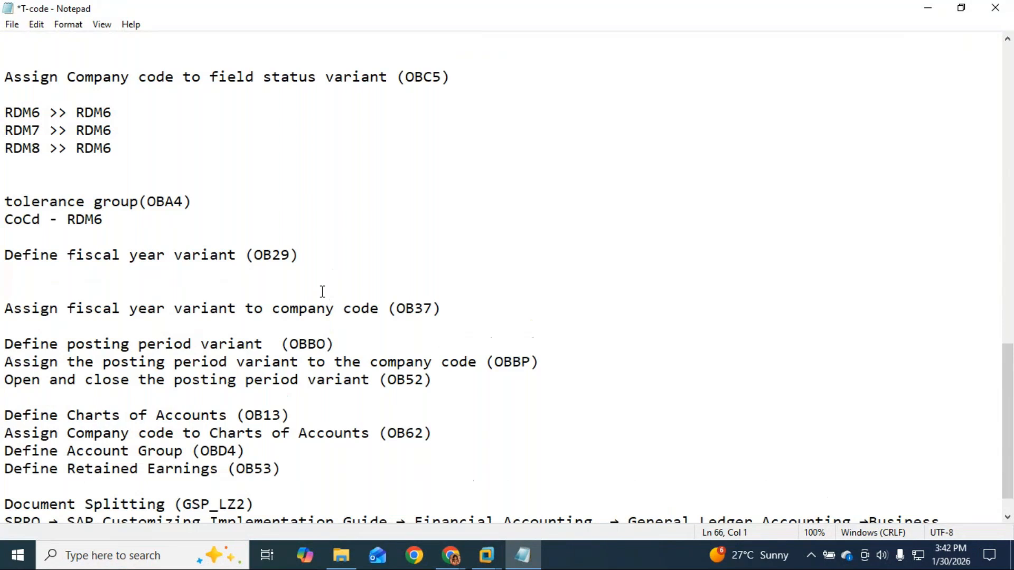
left_click(286, 255)
left_click_drag(286, 255, 254, 255)
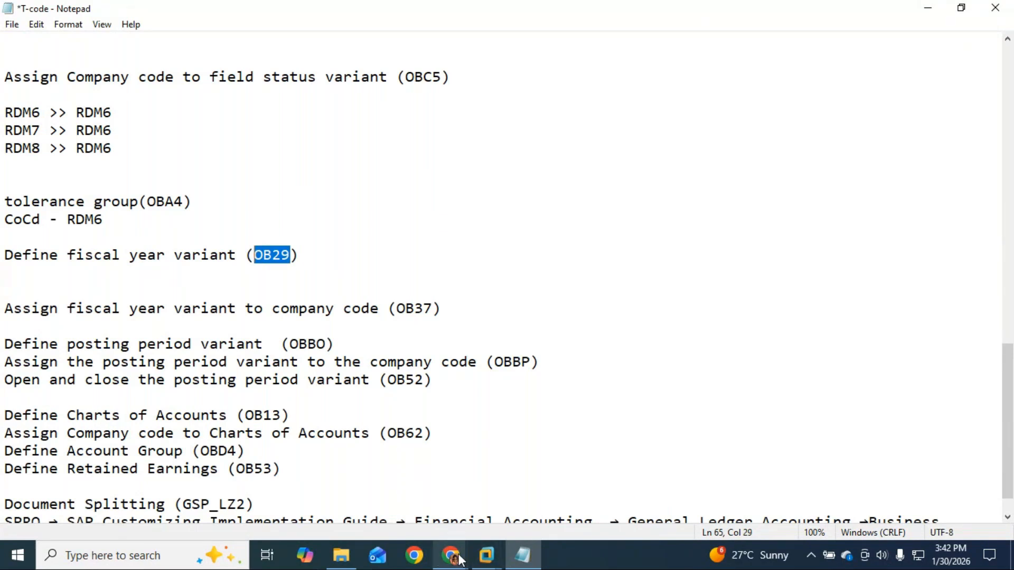
left_click(505, 518)
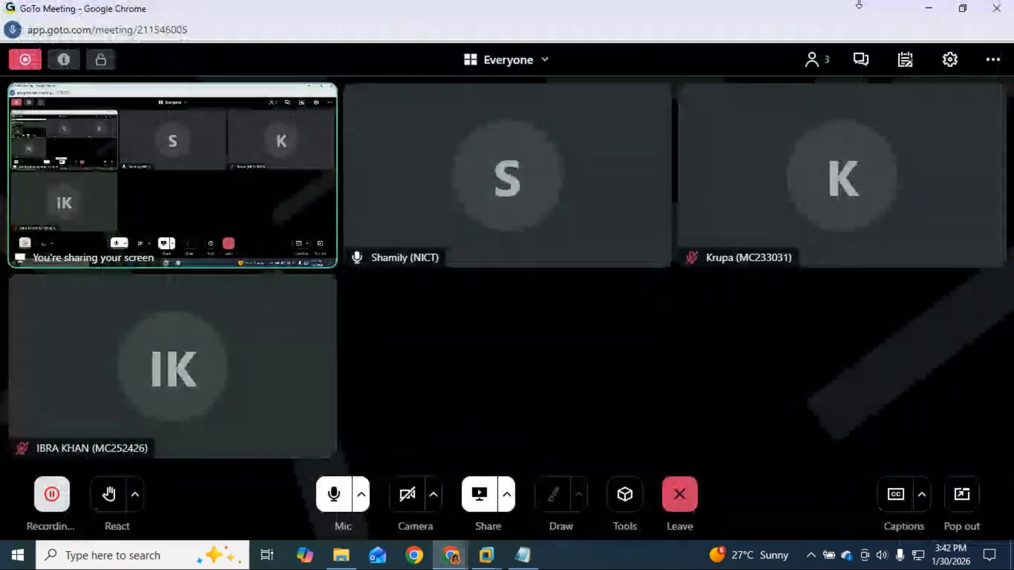
Switch from GoTo Meeting back to the SAP session in the ECC virtual machine.
left_click(925, 8)
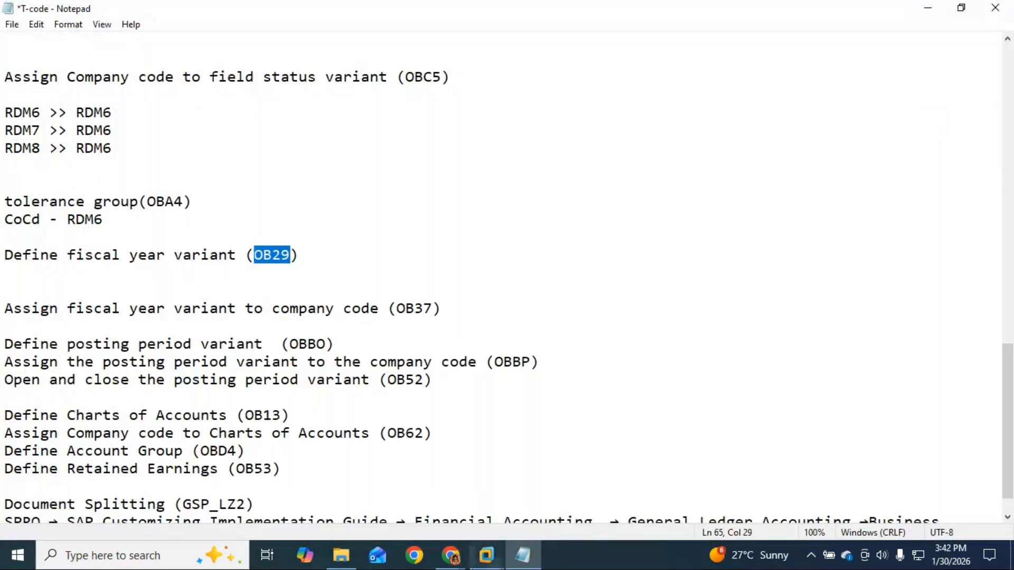
mouse_move(450, 554)
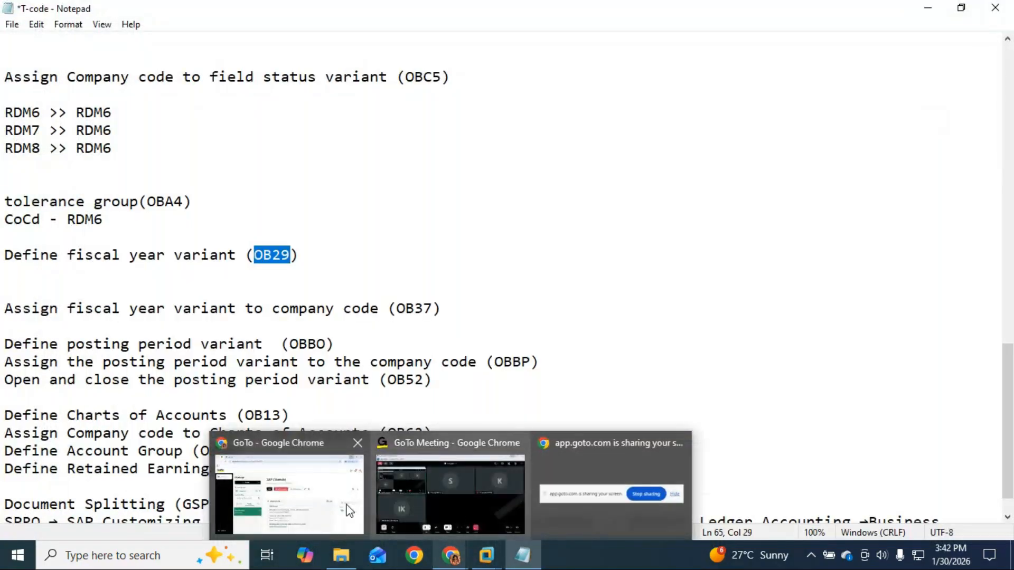
left_click(467, 511)
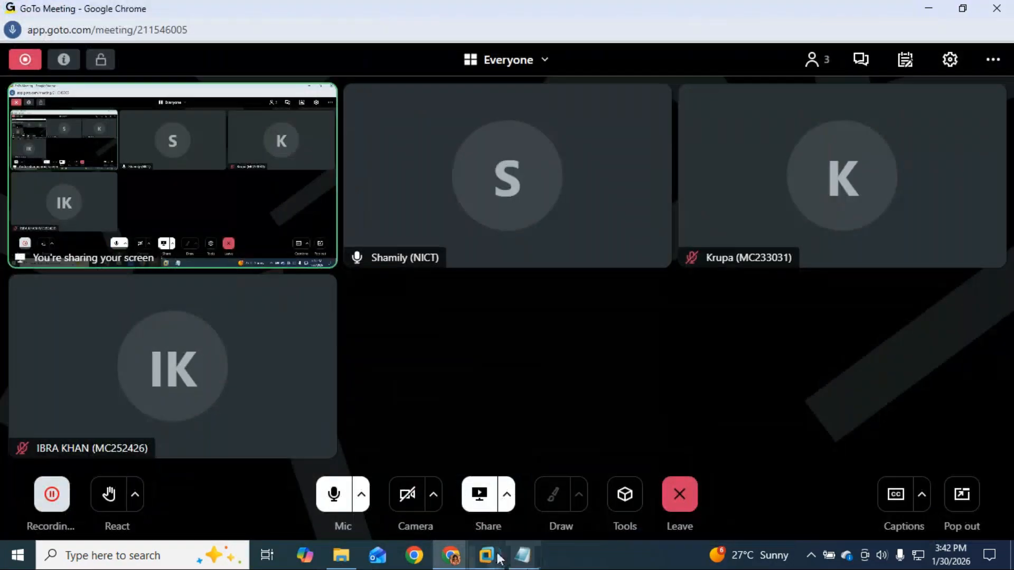
mouse_move(486, 554)
left_click(558, 486)
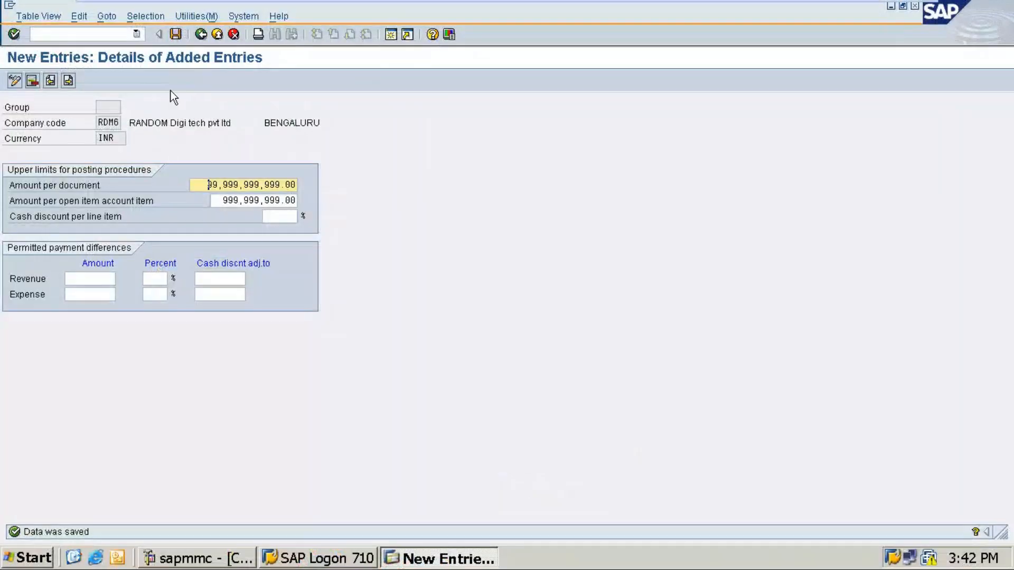
Run /nob29 to show the fiscal year variants overview and open its Position prompt.
left_click(46, 37)
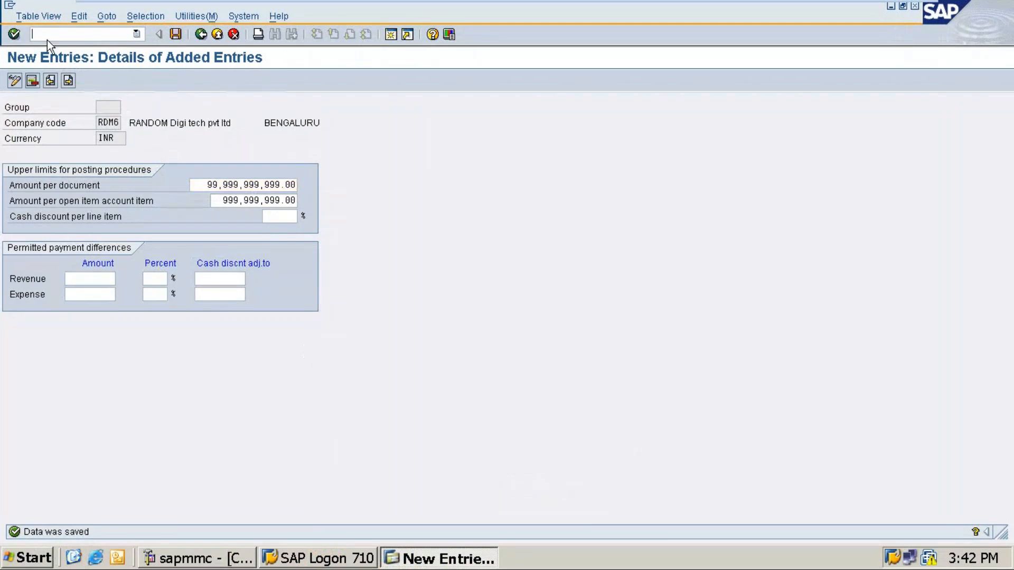
type("/nob29")
key("Return")
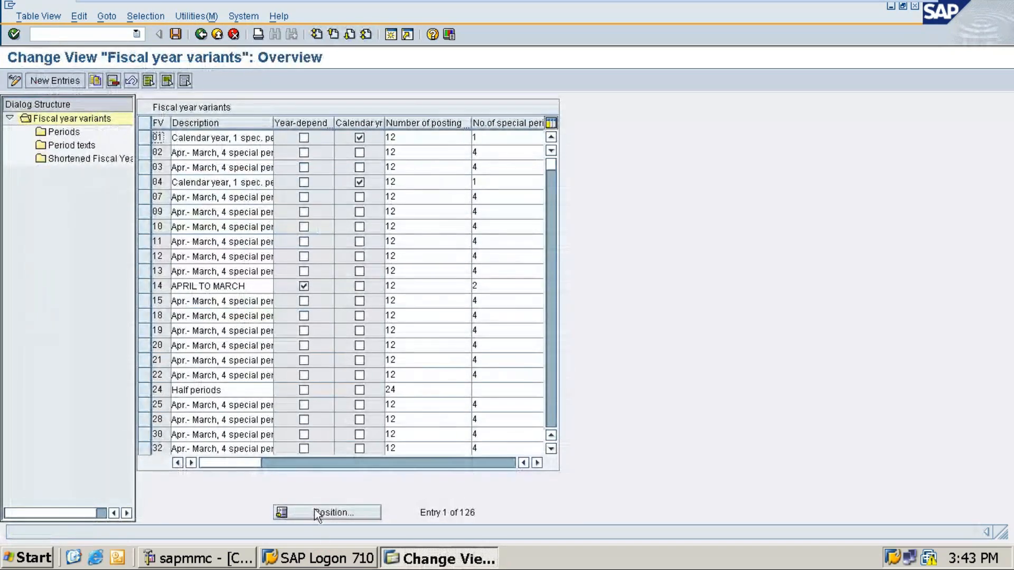
left_click(319, 513)
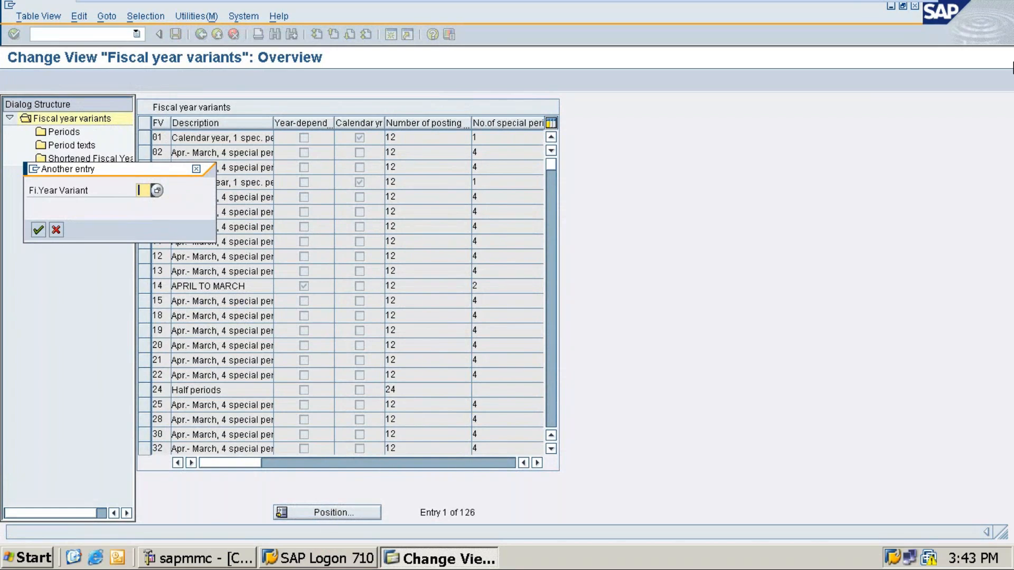
left_click(881, 11)
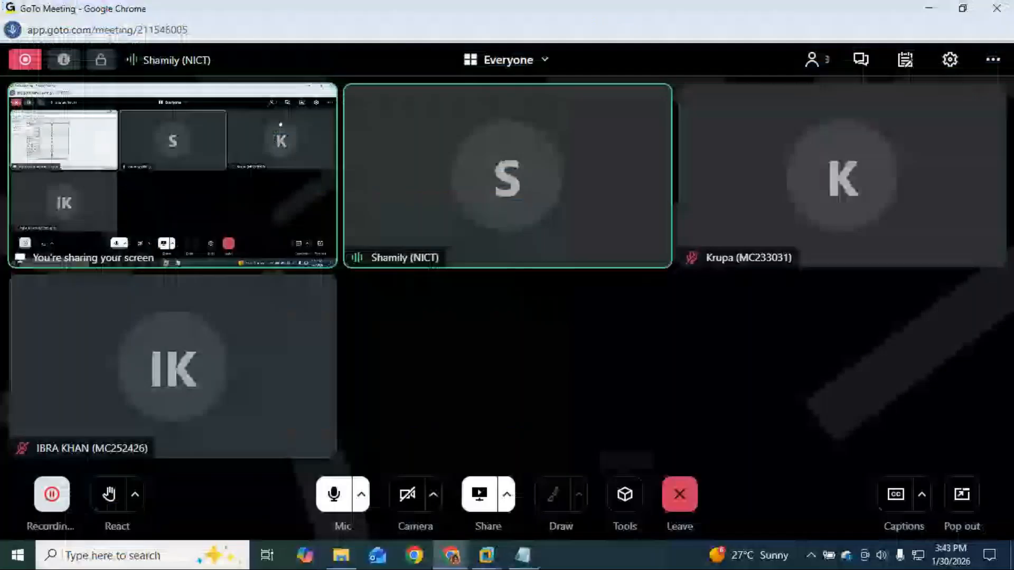
Look at the T-code notes in Notepad, then return to the ECC SAP session.
mouse_move(485, 554)
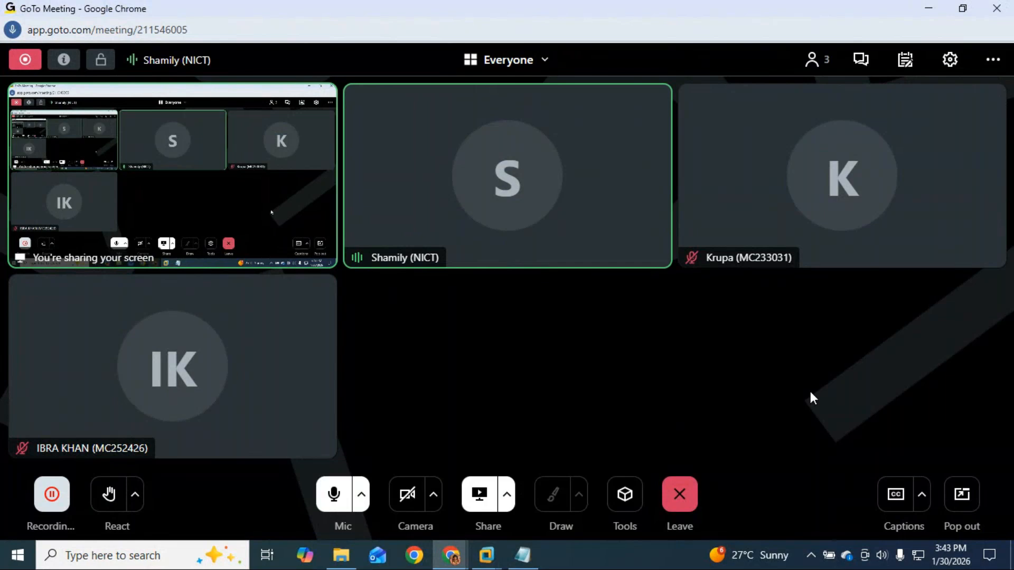
left_click(518, 564)
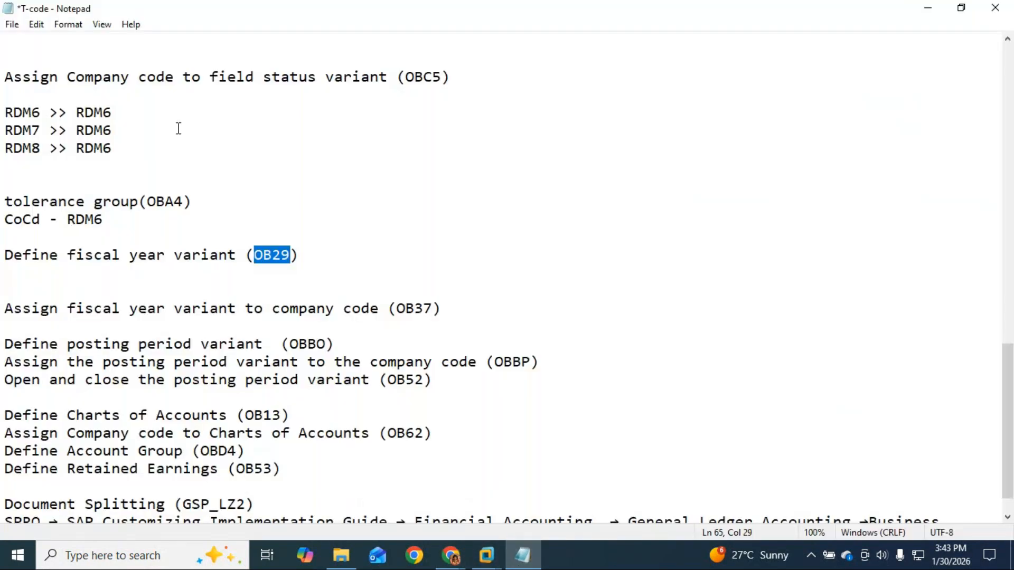
left_click(166, 223)
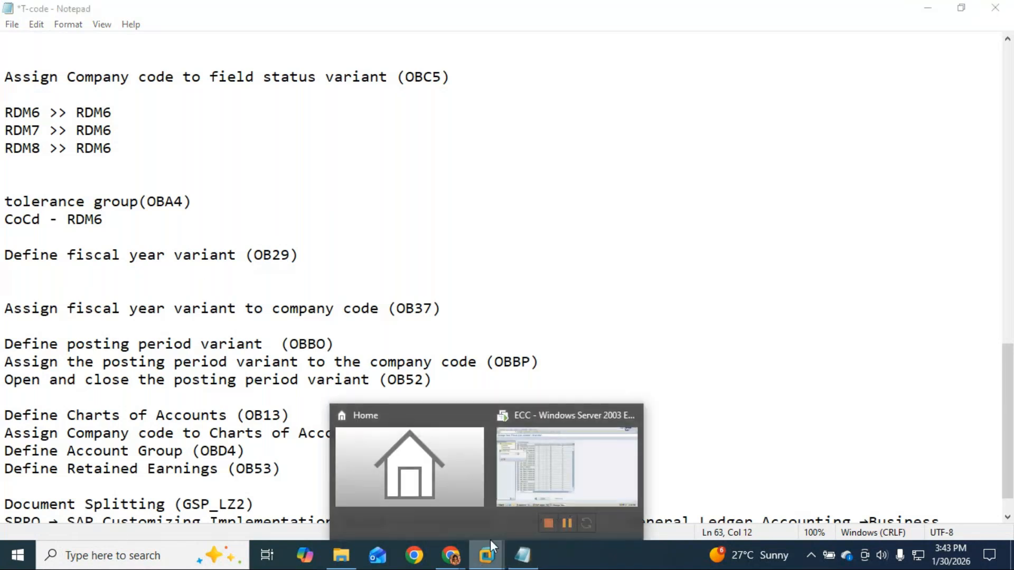
left_click(605, 467)
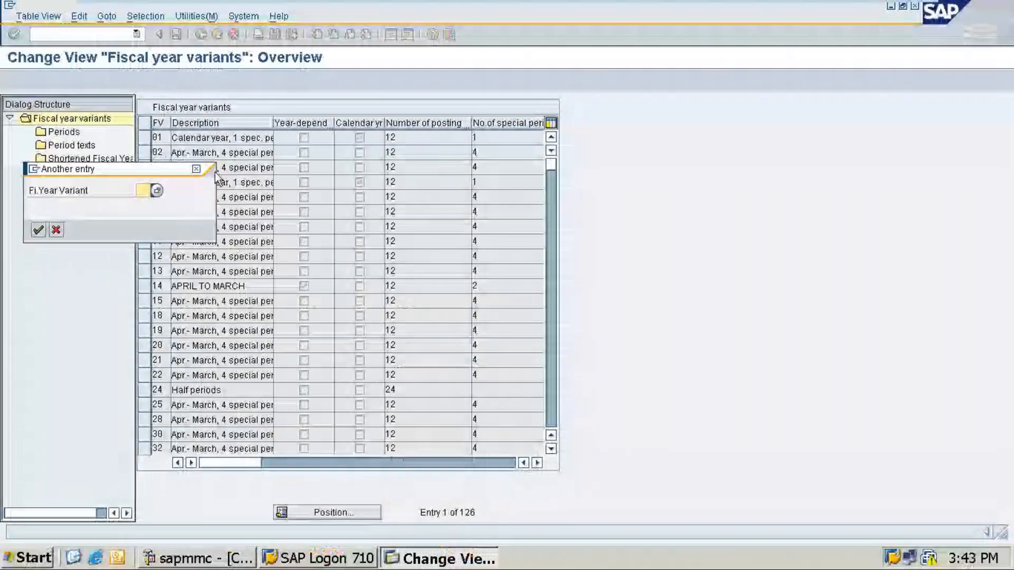
Cancel the Another entry prompt, go back, and rerun OBA4 from the command history.
left_click(196, 170)
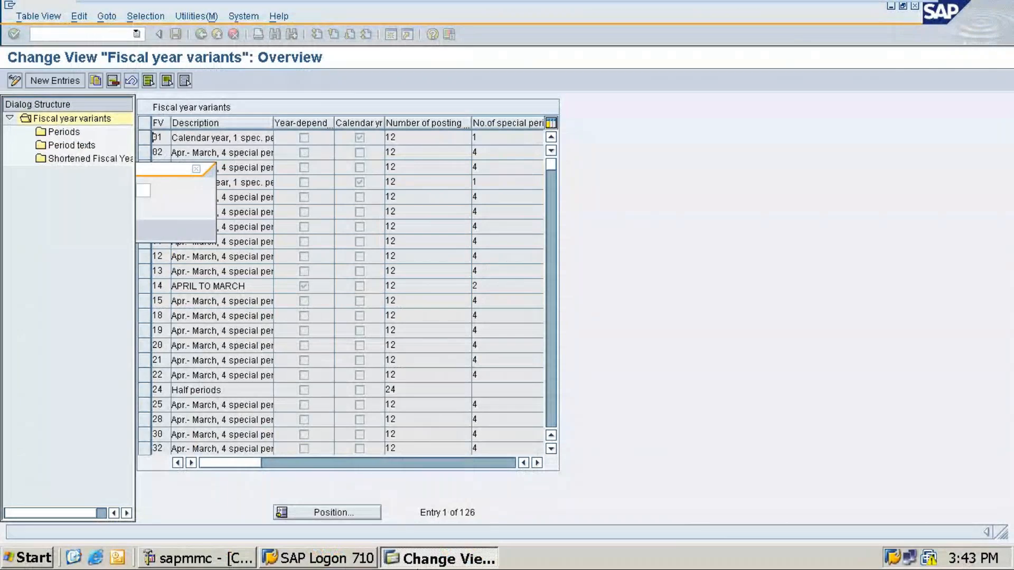
mouse_move(883, 11)
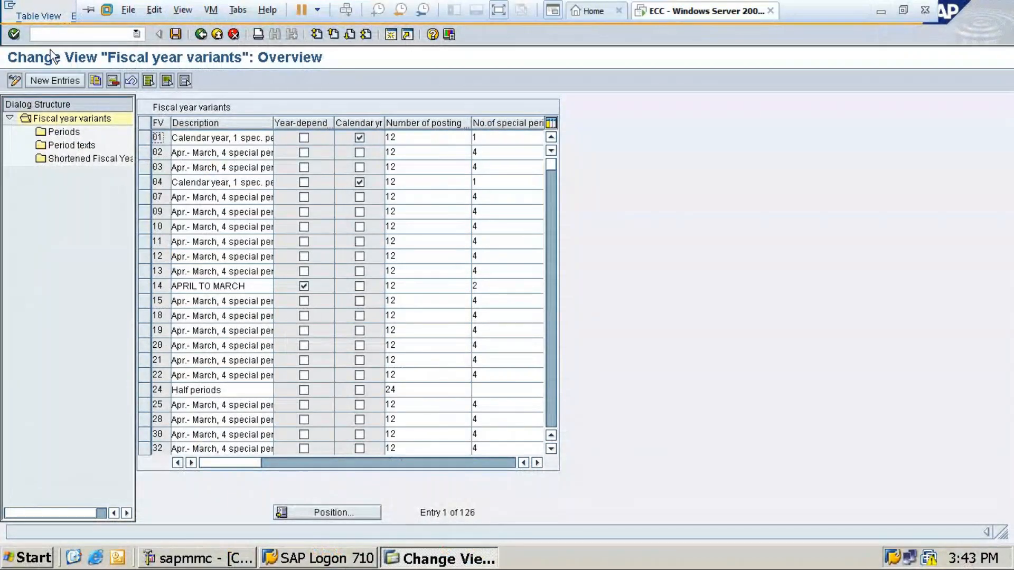
left_click(201, 35)
left_click(136, 34)
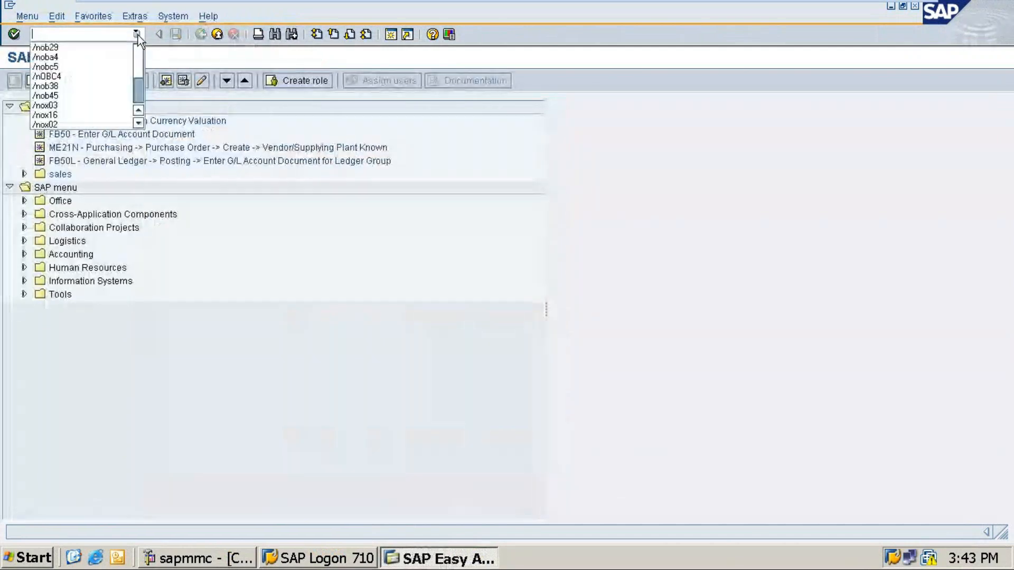
left_click(77, 60)
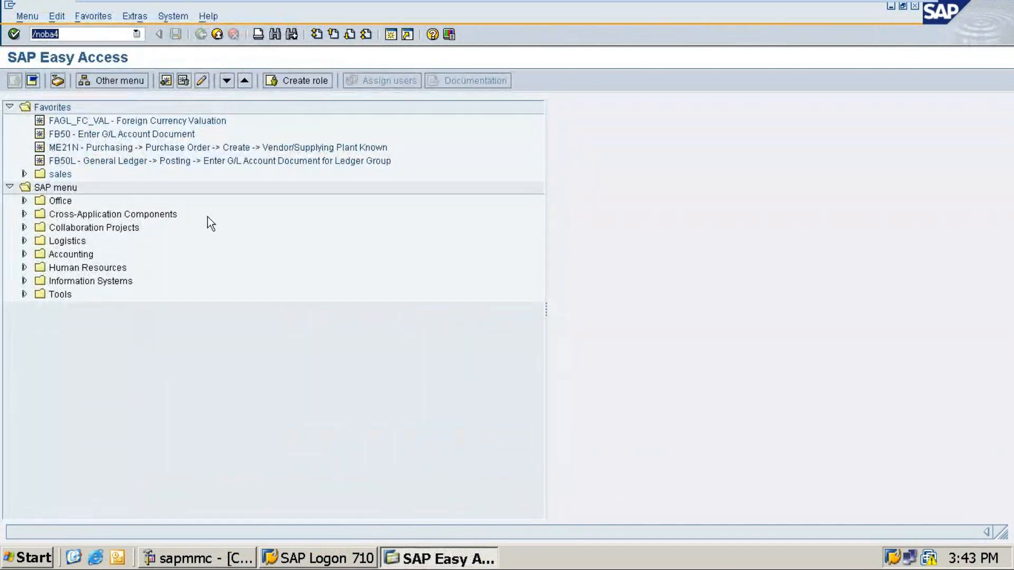
key("Return")
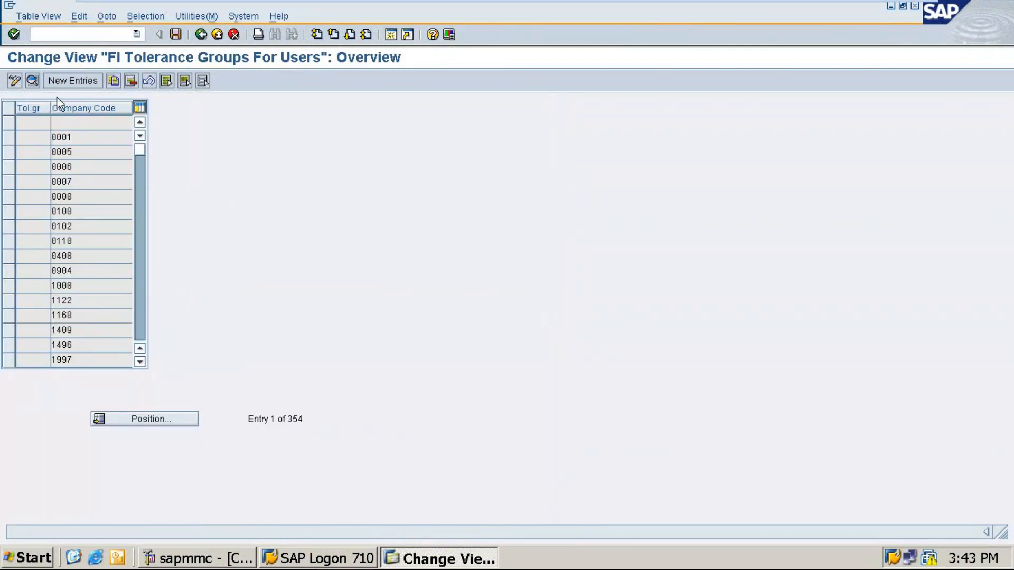
left_click(78, 81)
left_click(116, 123)
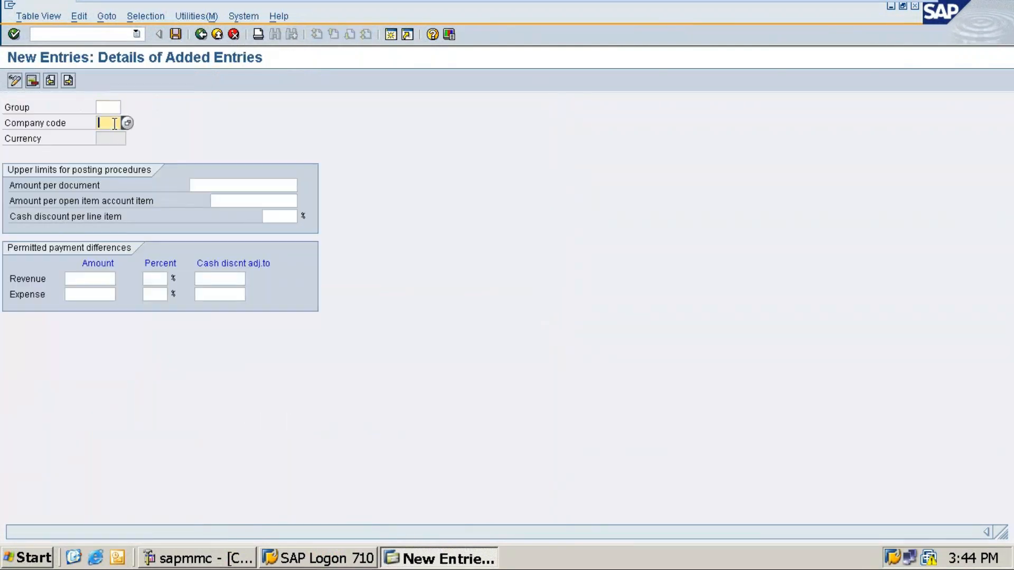
type("RDM7")
left_click(219, 189)
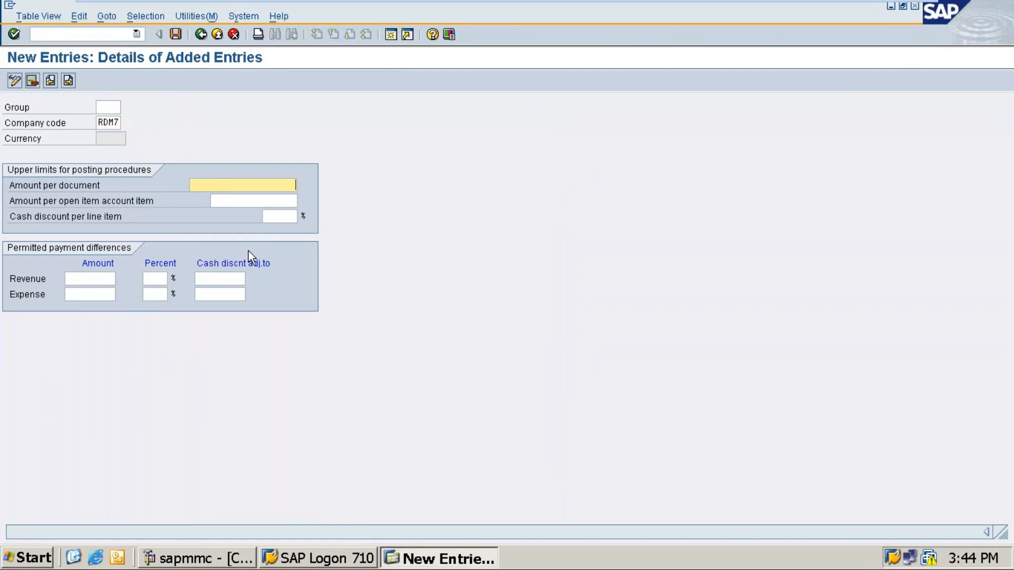
type("99999999999")
key("Tab")
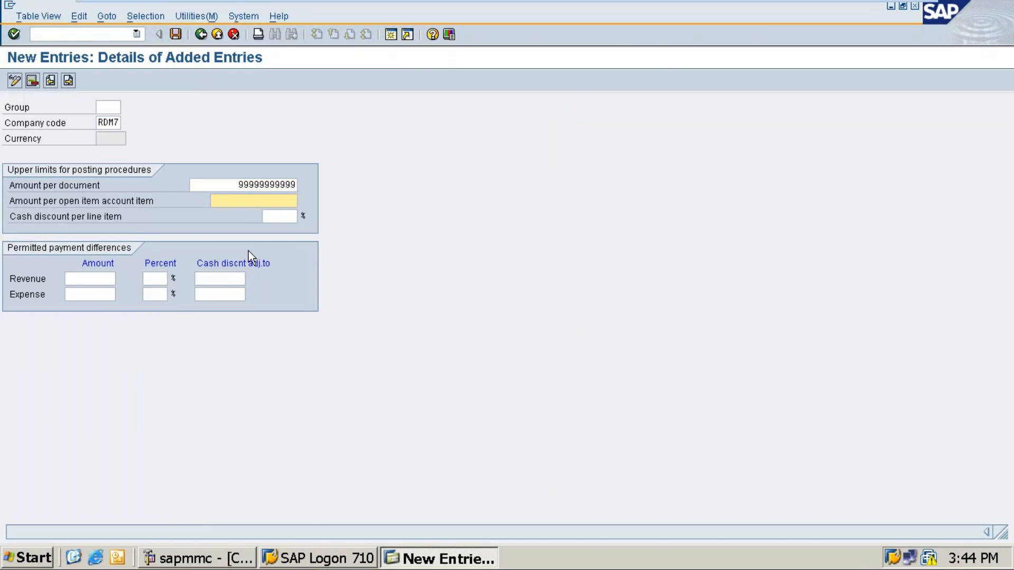
type("999999999")
left_click(137, 33)
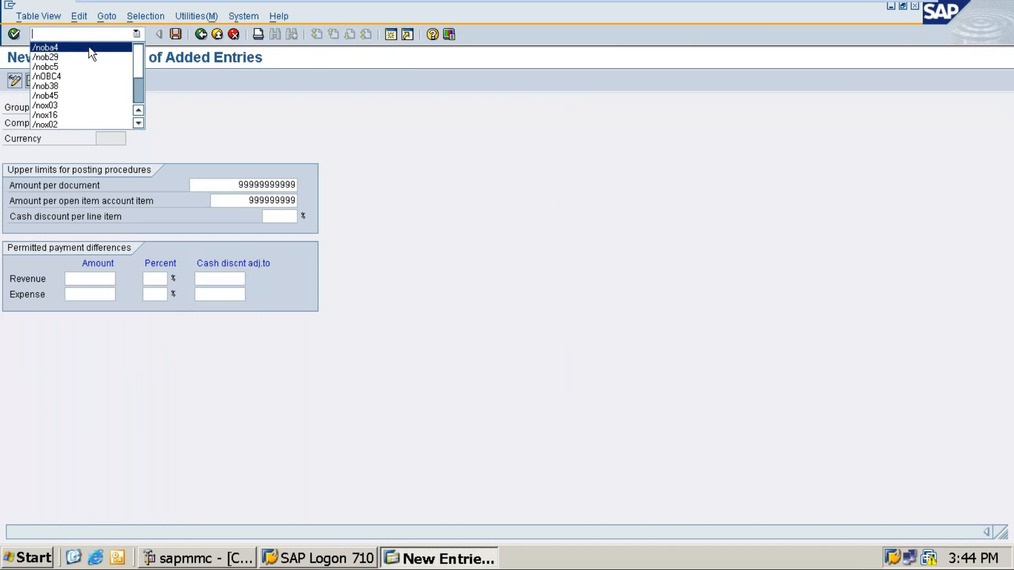
left_click(227, 116)
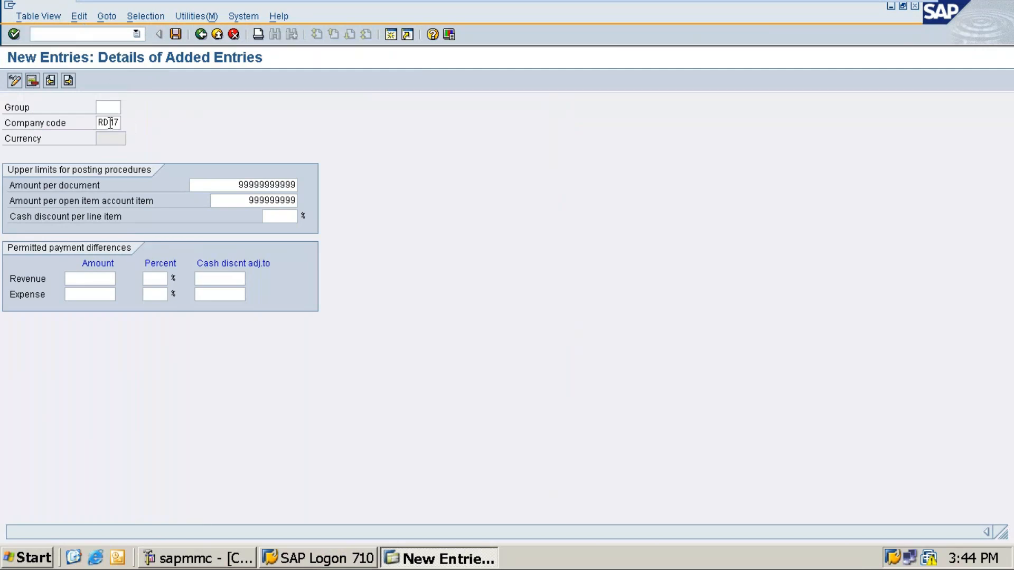
left_click(218, 182)
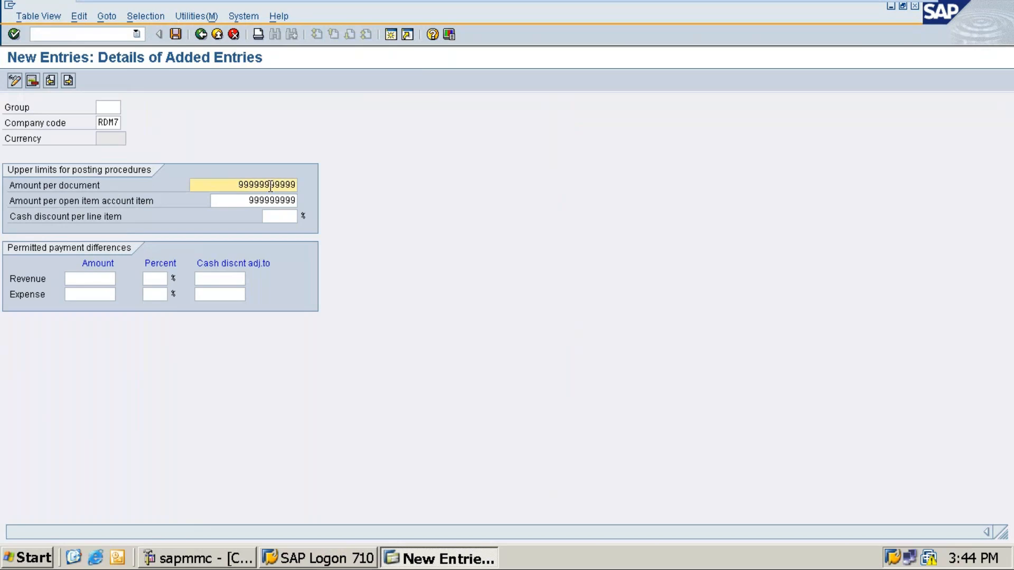
left_click(230, 199)
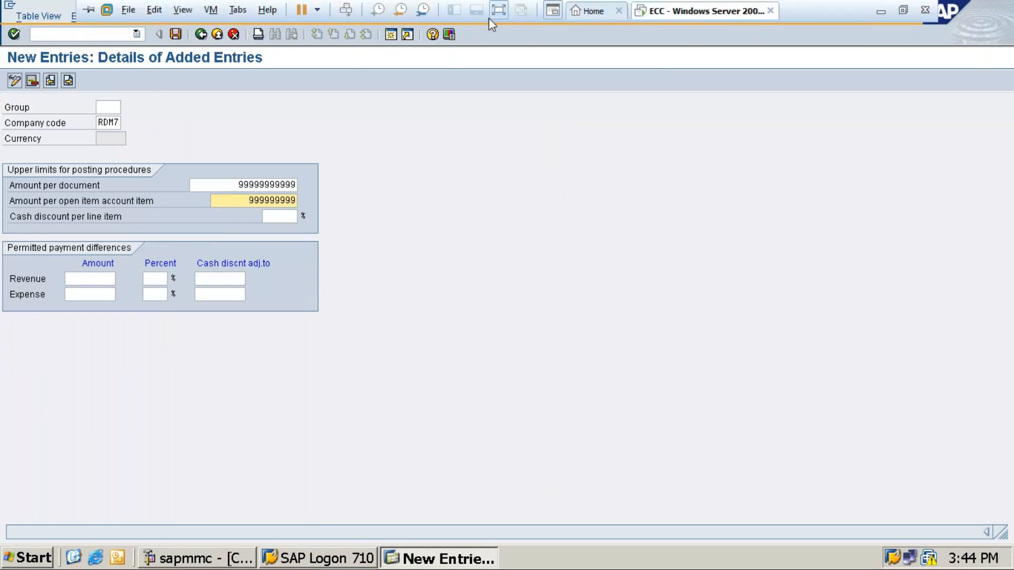
Exit VM full screen, choose Remind Me Later for VMware Tools, then return to the ECC VM.
left_click(500, 12)
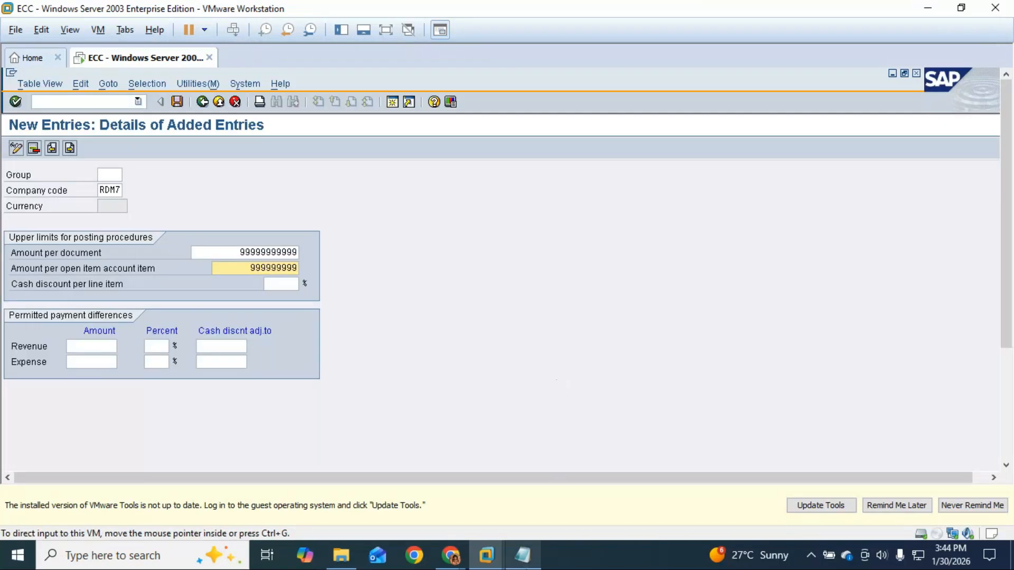
mouse_move(523, 555)
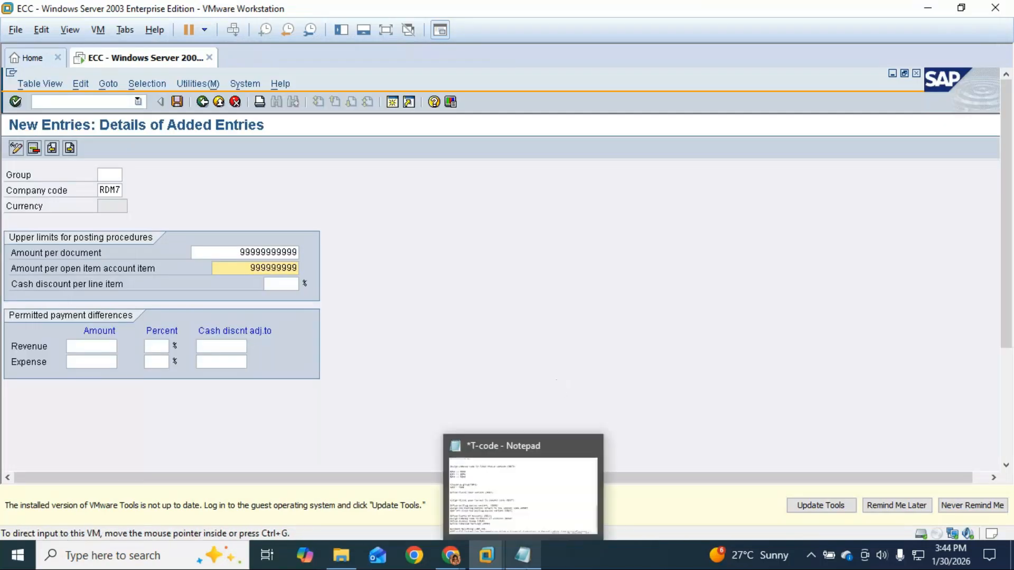
left_click(901, 506)
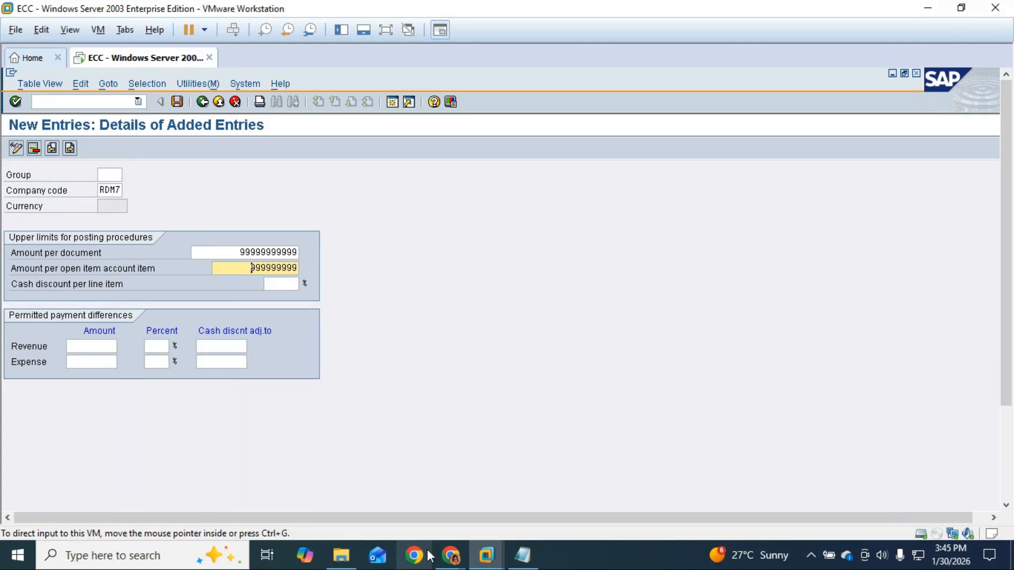
mouse_move(451, 555)
left_click(483, 502)
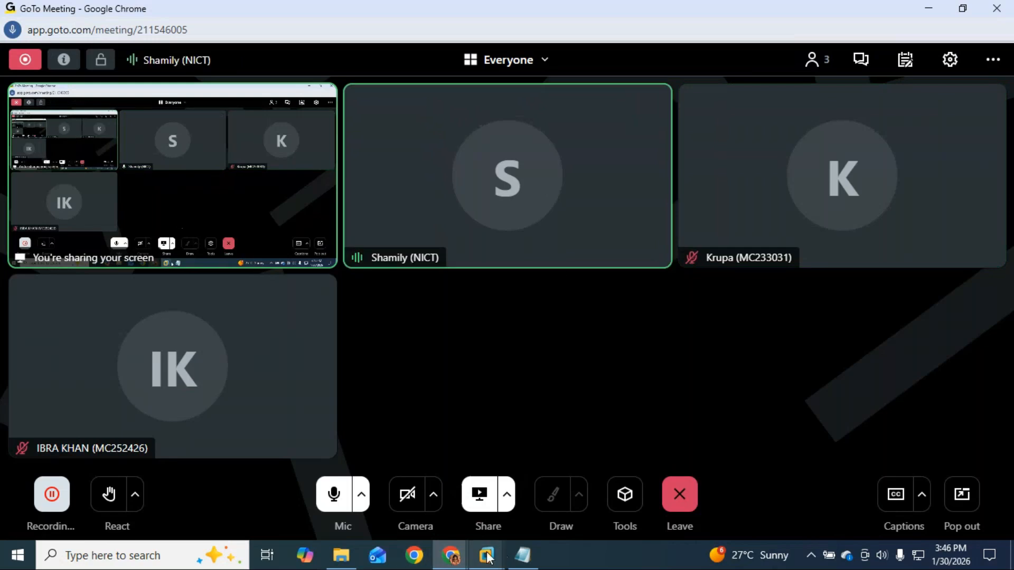
mouse_move(486, 552)
left_click(534, 479)
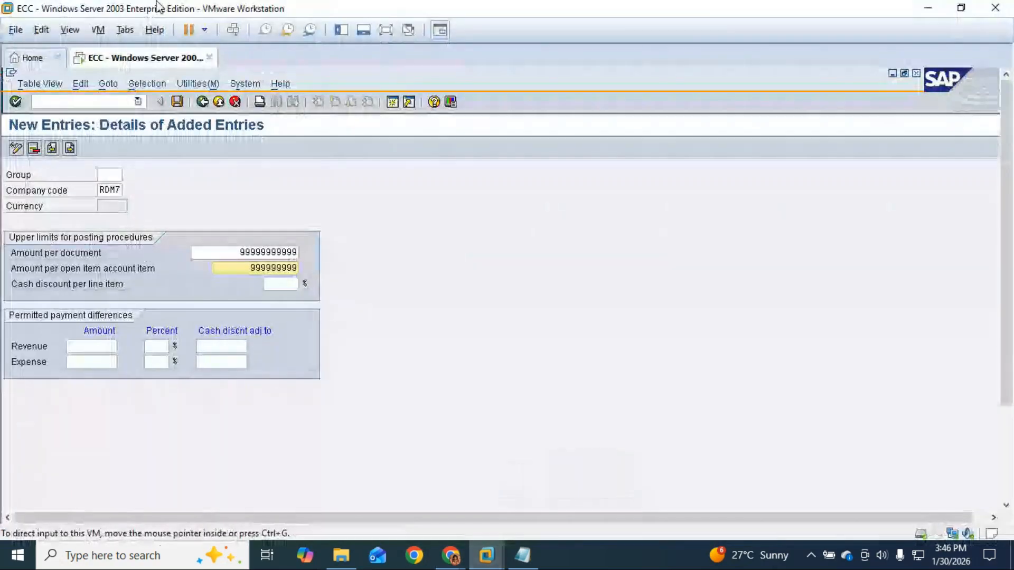
Attempt to save the RDM7 tolerance entry, then run /nob29 from the command-field history.
left_click(177, 102)
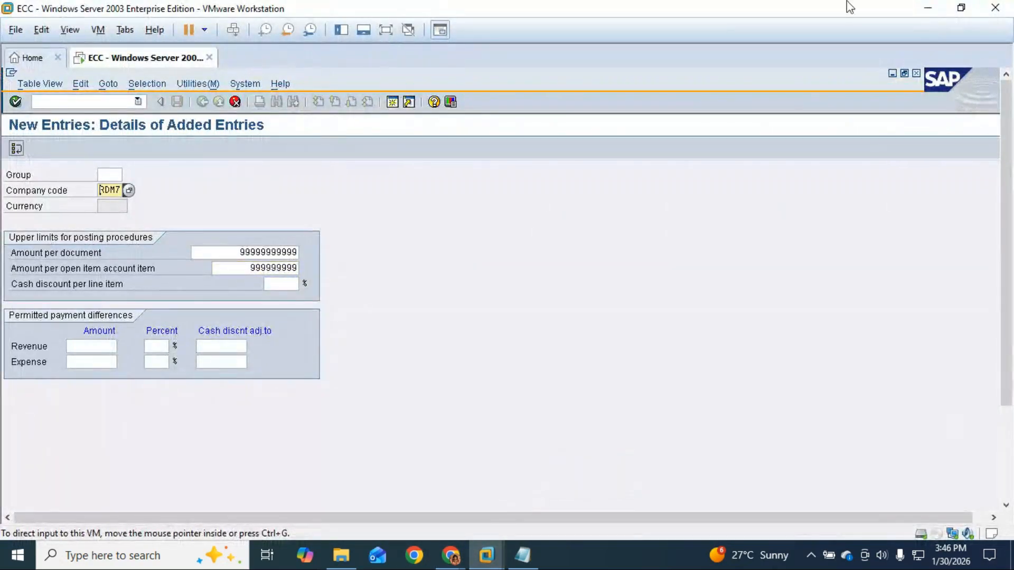
left_click(386, 30)
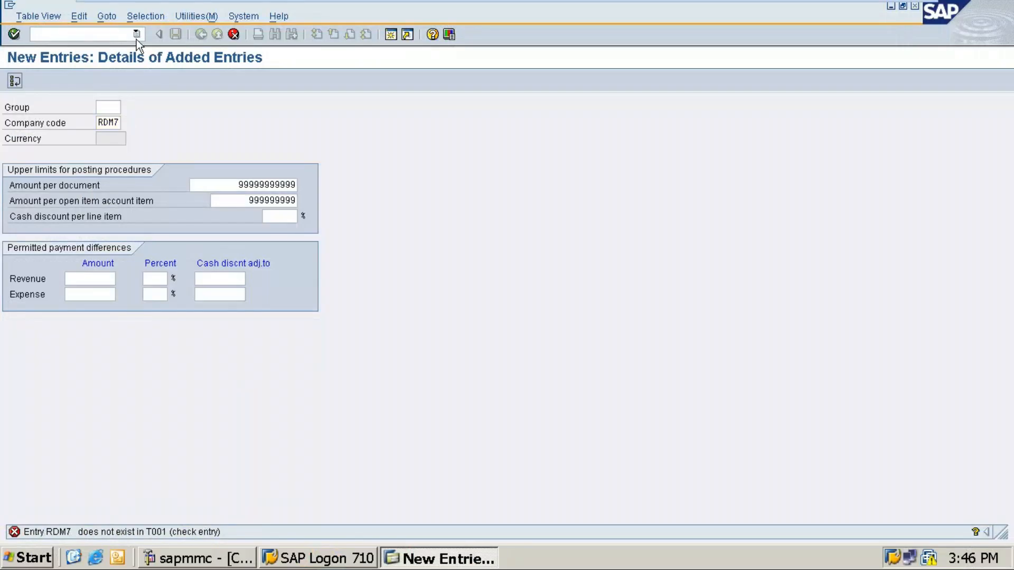
left_click(136, 35)
left_click(75, 57)
left_click(67, 34)
key("Return")
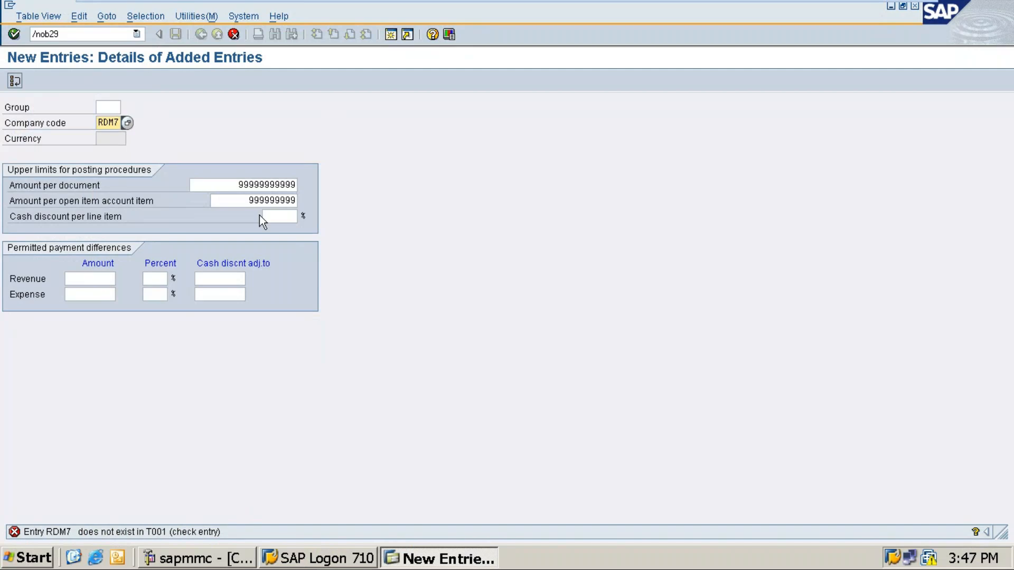
Edit the rejected RDM7 company code field and continue to the Fiscal year variants overview.
key("BackSpace")
key("BackSpace")
type("D")
key("End")
key("Return")
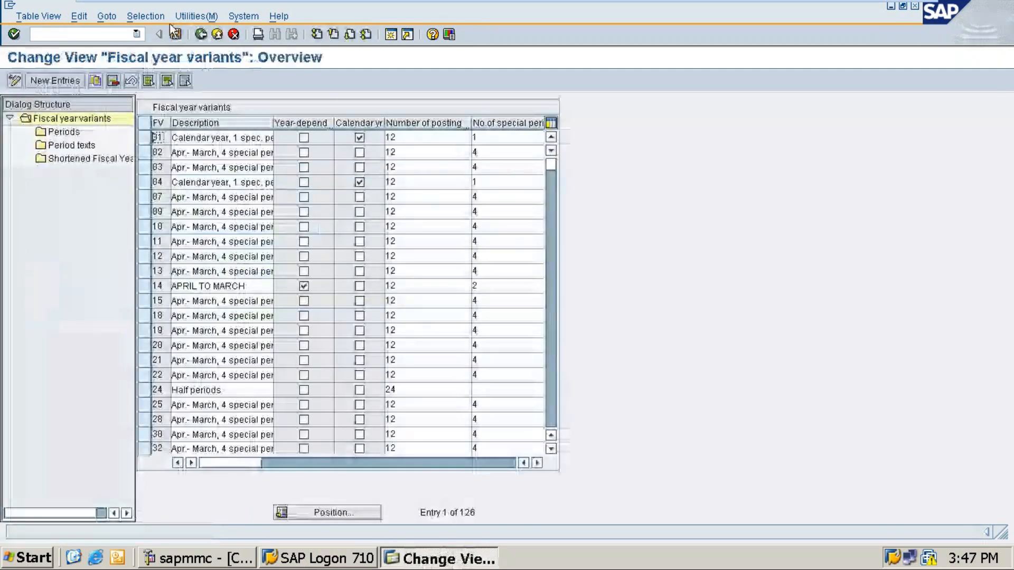
Use Position... to jump to fiscal year variant V3.
left_click(136, 34)
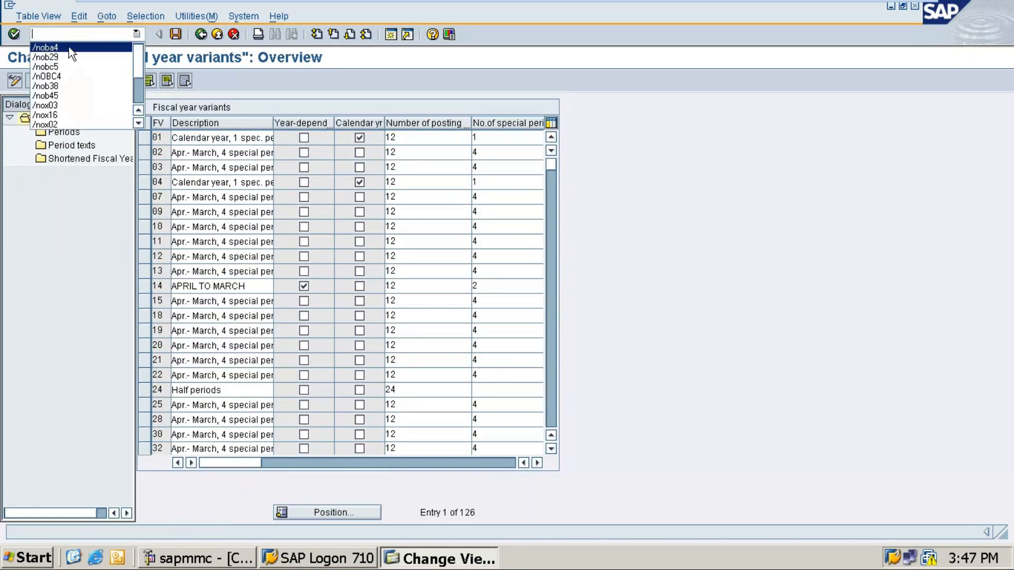
left_click(69, 47)
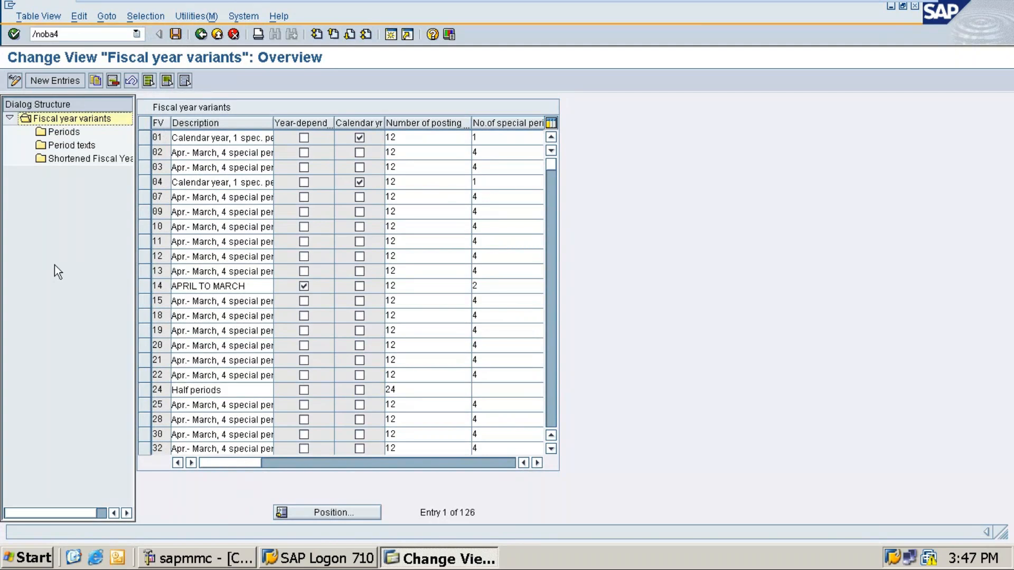
left_click(323, 508)
type("v3")
key("Return")
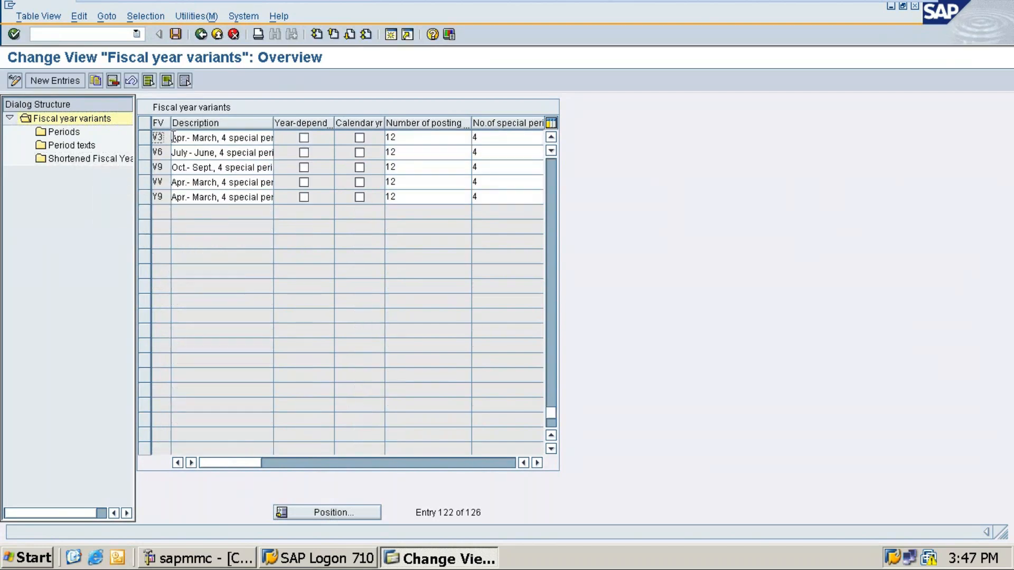
Select the V3 row (Apr.–March, 12 posting, 4 special periods) and choose Copy As.
left_click_drag(172, 137, 277, 137)
left_click(279, 138)
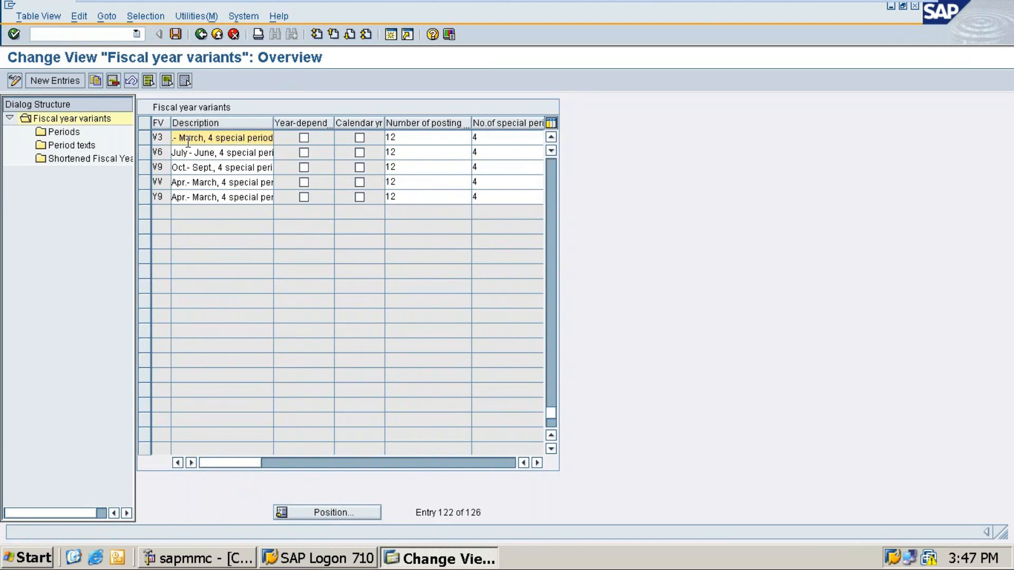
left_click(144, 139)
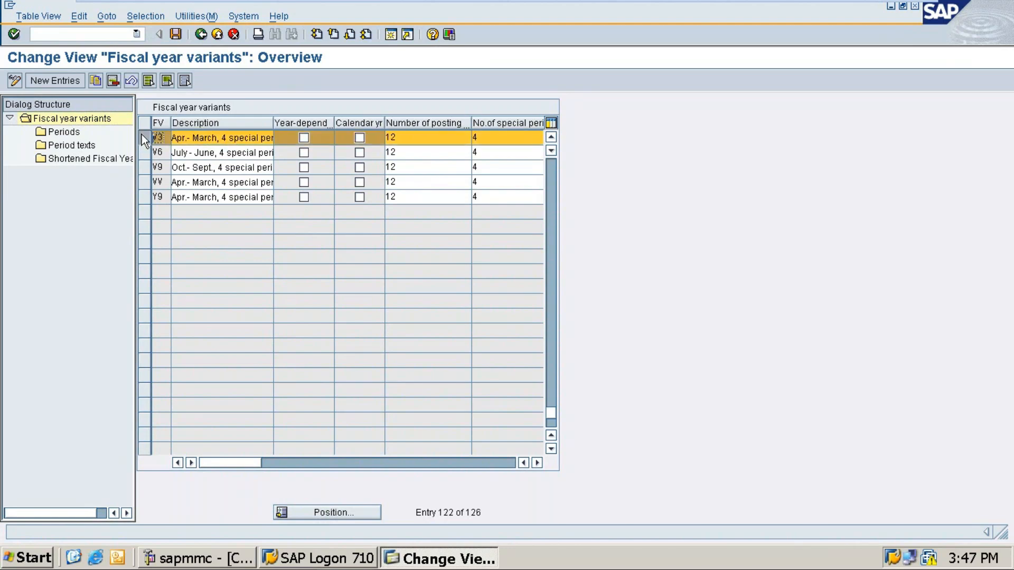
left_click(96, 80)
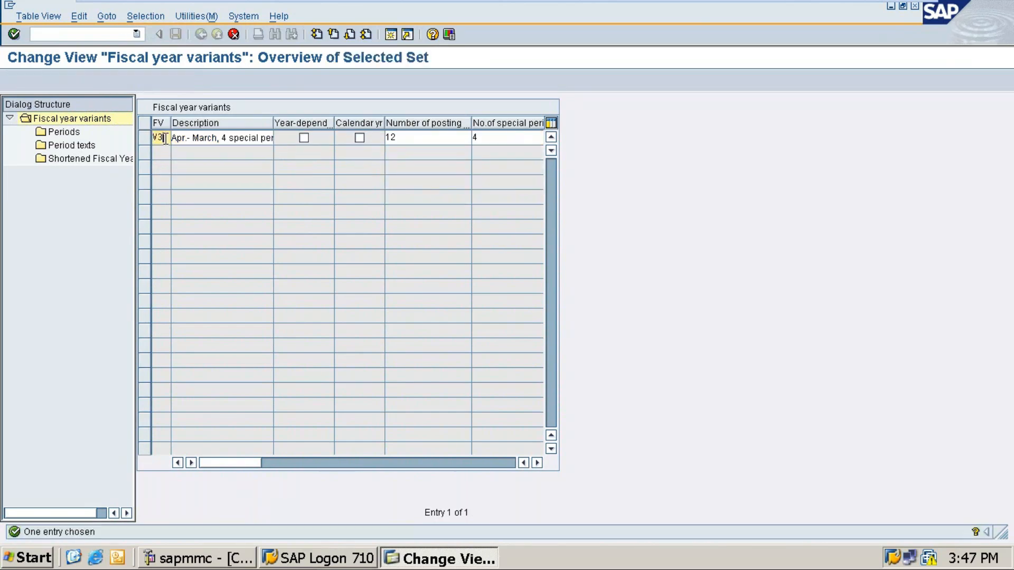
Replace V3 with the new variant key WA and confirm with Enter.
key("BackSpace")
key("BackSpace")
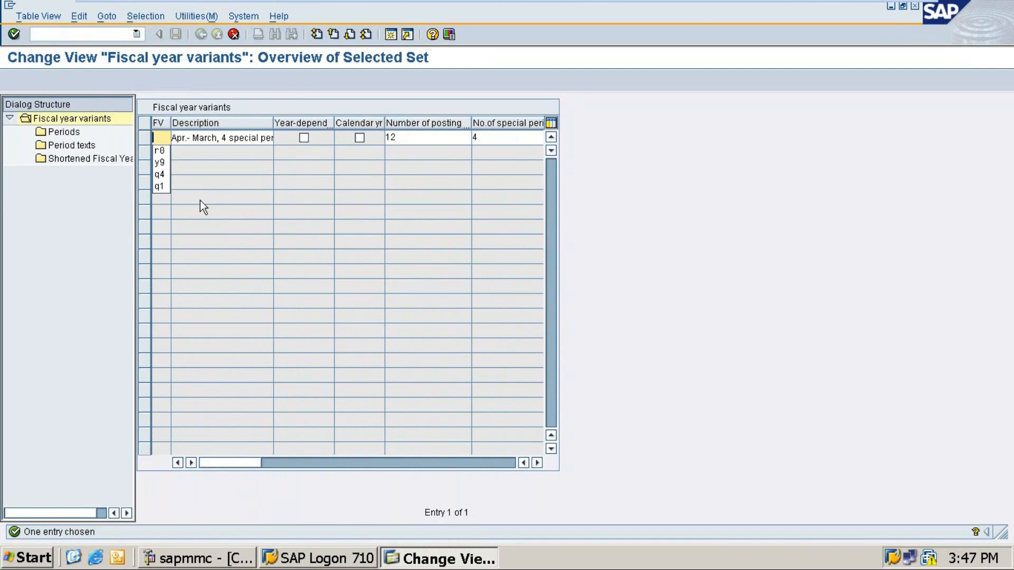
type("wa")
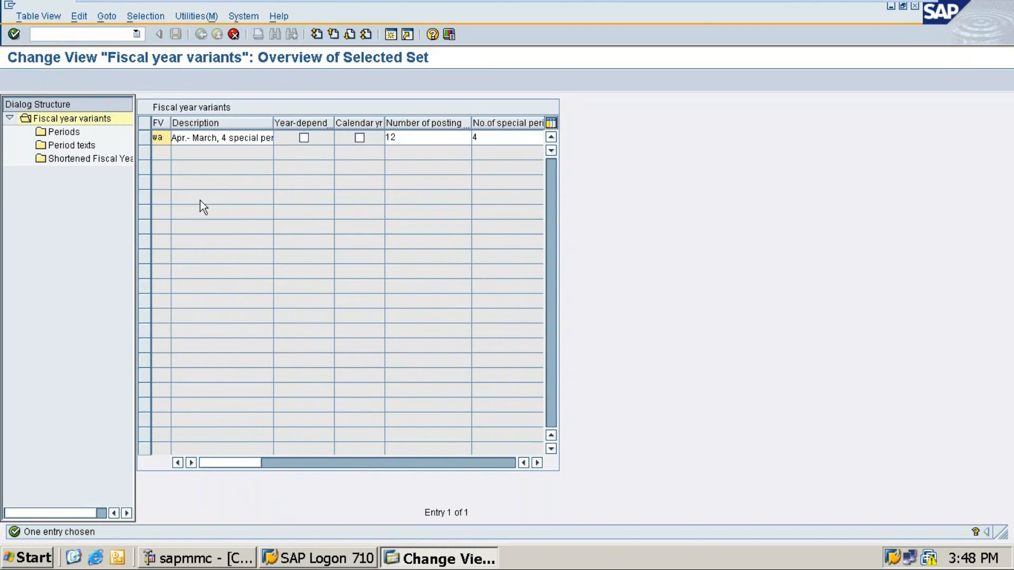
key("Return")
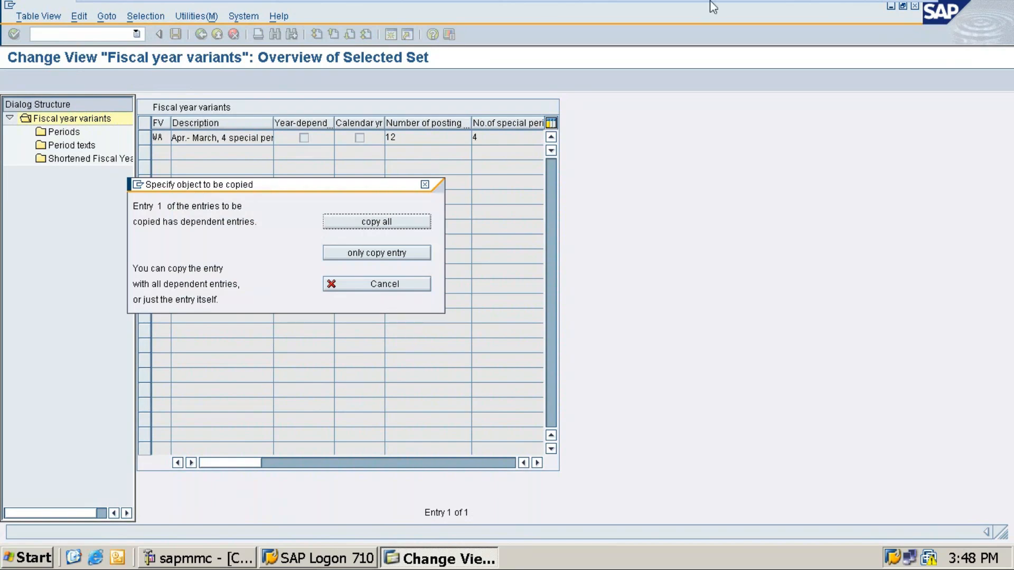
Exit VM full screen and bring the Notepad T-code notes forward.
mouse_move(498, 18)
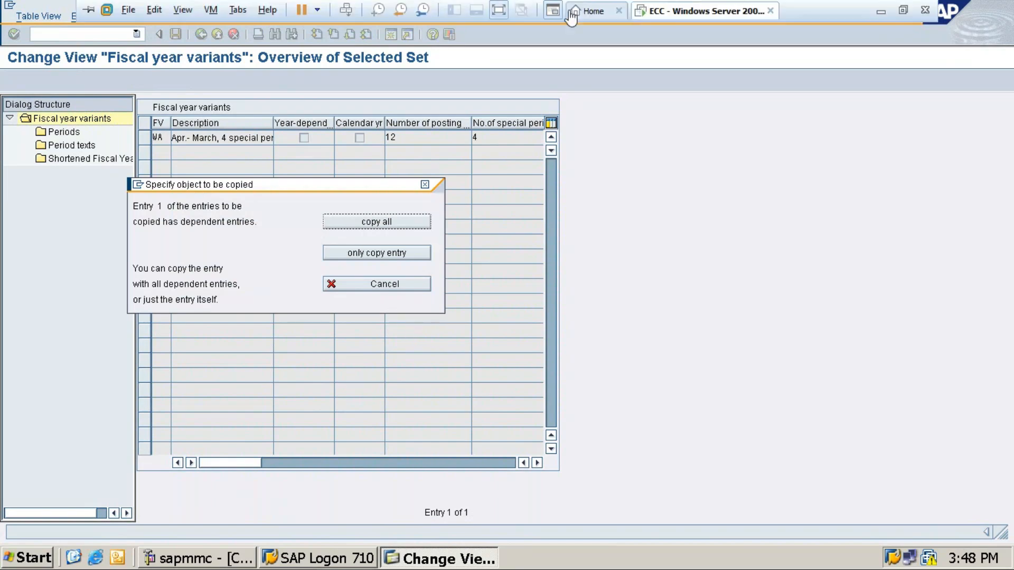
left_click(499, 11)
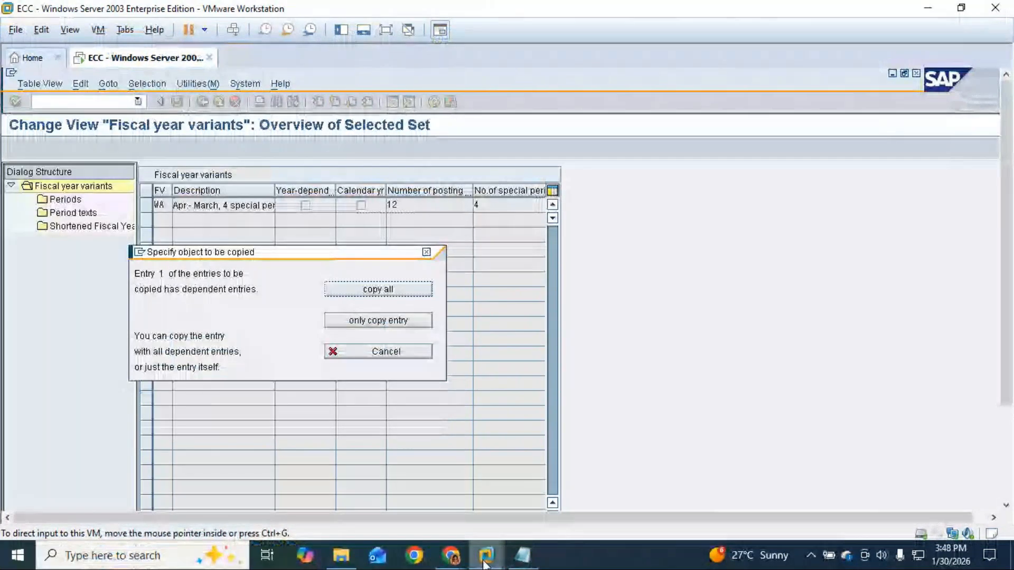
left_click(522, 555)
Under OB29, note 'go to position >> V3 -Apr to Mar >> Select'.
left_click(43, 276)
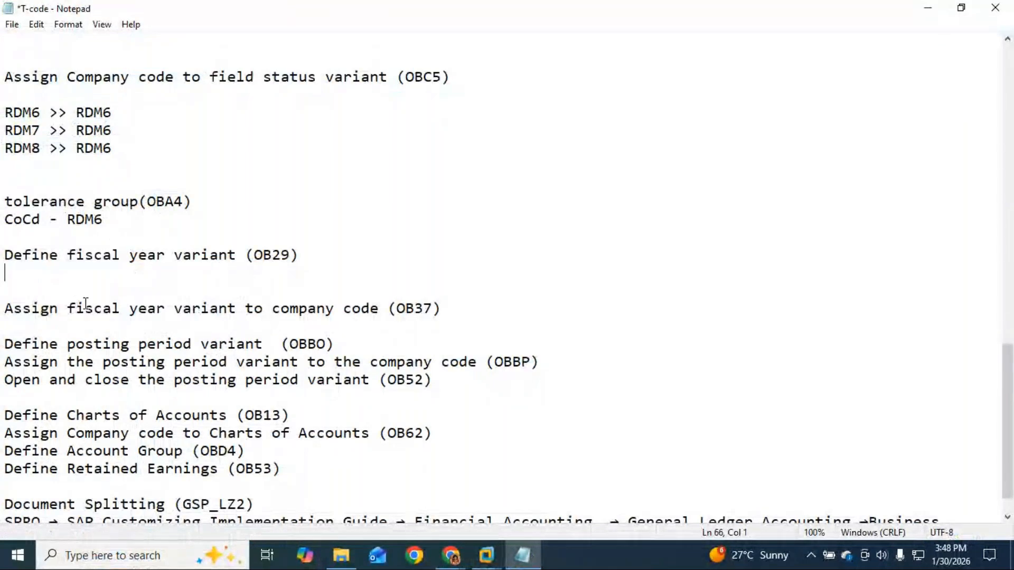
type("got")
key("BackSpace")
key("BackSpace")
type("to postion")
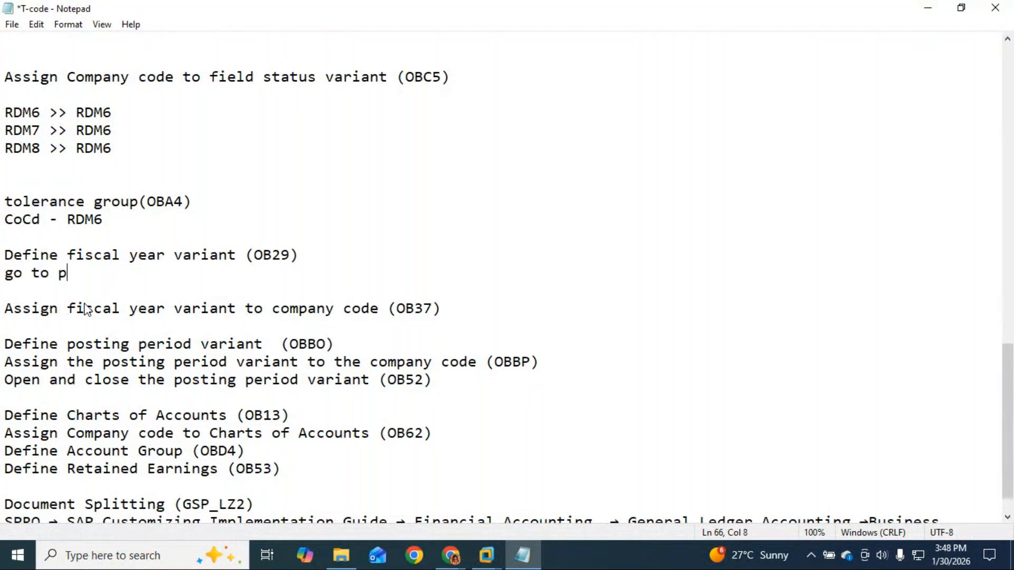
key("Left")
key("Left")
key("Left")
key("Left")
key("Left")
key("Right")
type("i")
key("Right")
key("Right")
key("Right")
key("Down")
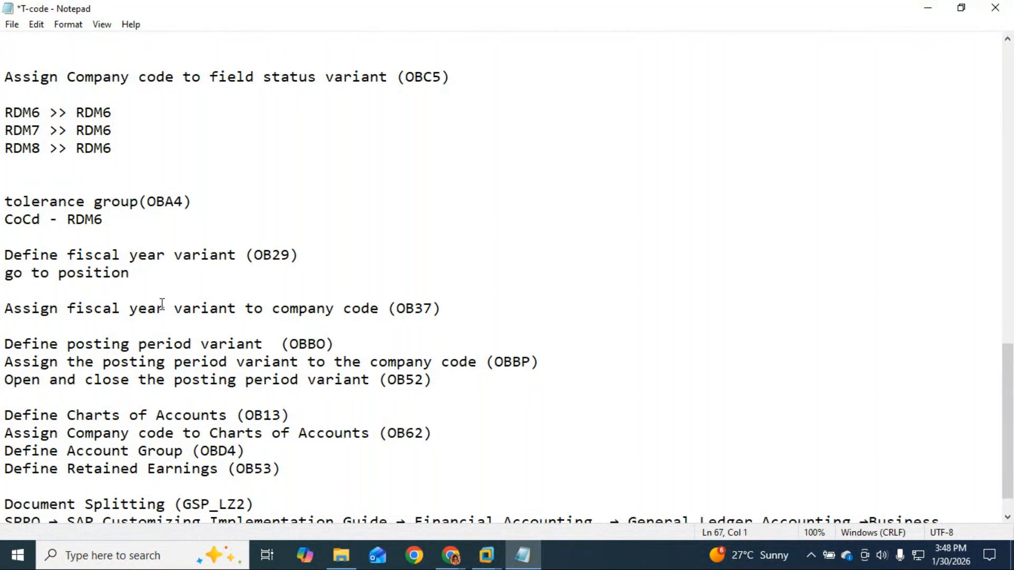
left_click(188, 274)
type(">> V3")
key("BackSpace")
type("-")
type("Apr ")
type("to Mar")
type(" >> S")
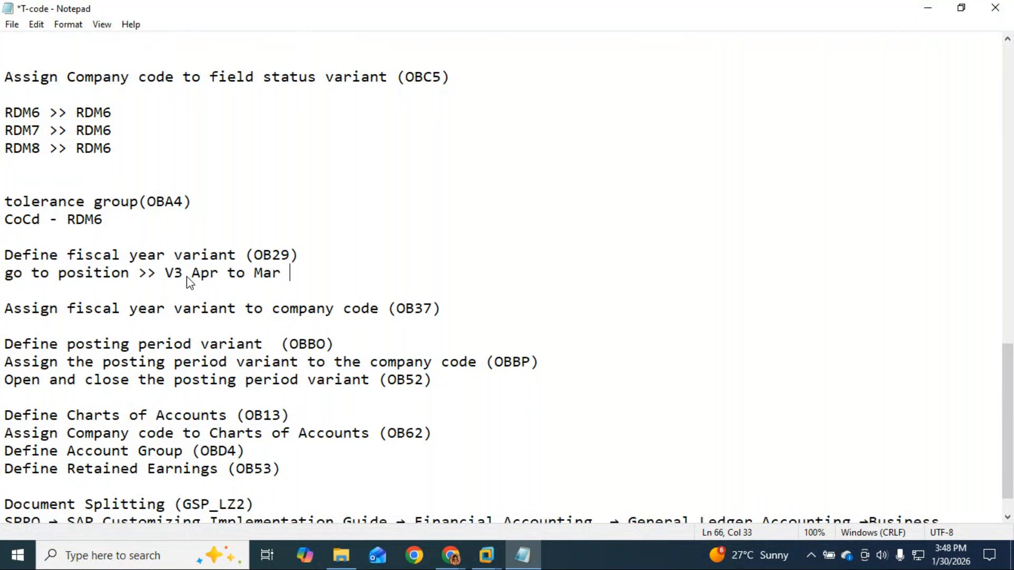
type("elect >>")
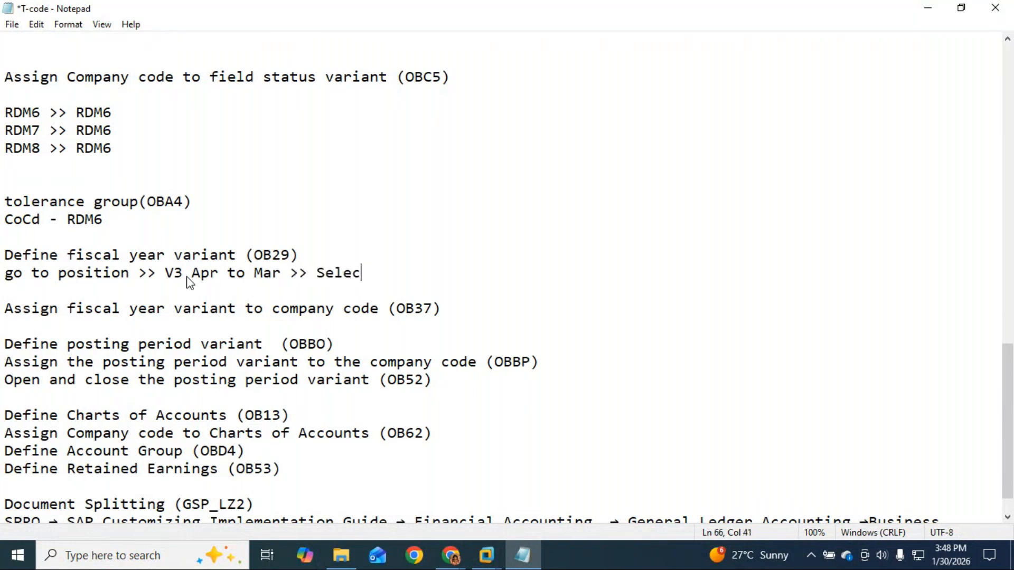
Append '- copy - rename to any 2-characters = WA' to the Select line.
key("BackSpace")
key("BackSpace")
type("- cp")
key("BackSpace")
type("oy")
key("BackSpace")
type("py - rename to a")
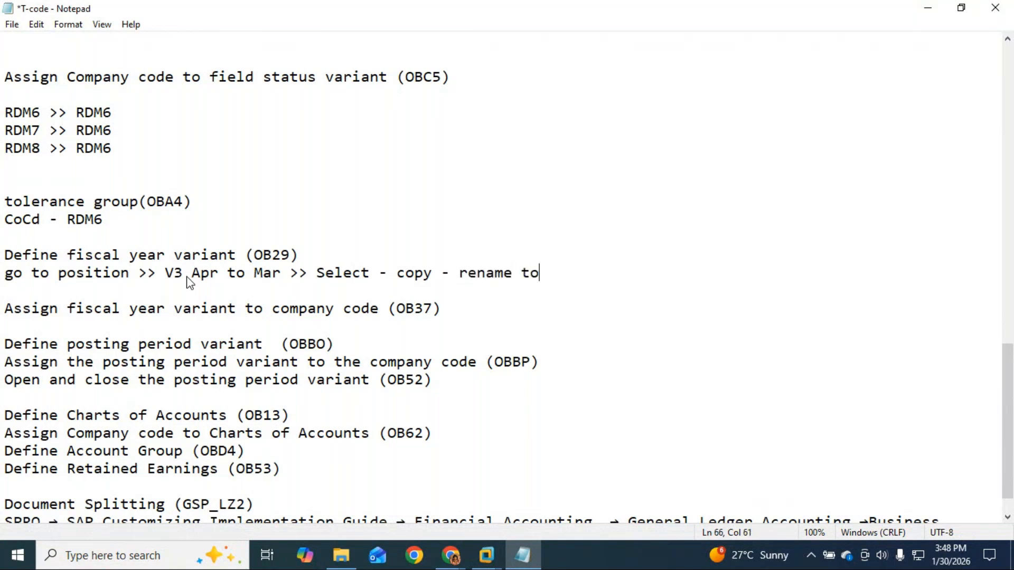
key("BackSpace")
type("any 2 chan")
key("BackSpace")
key("BackSpace")
key("BackSpace")
key("BackSpace")
key("BackSpace")
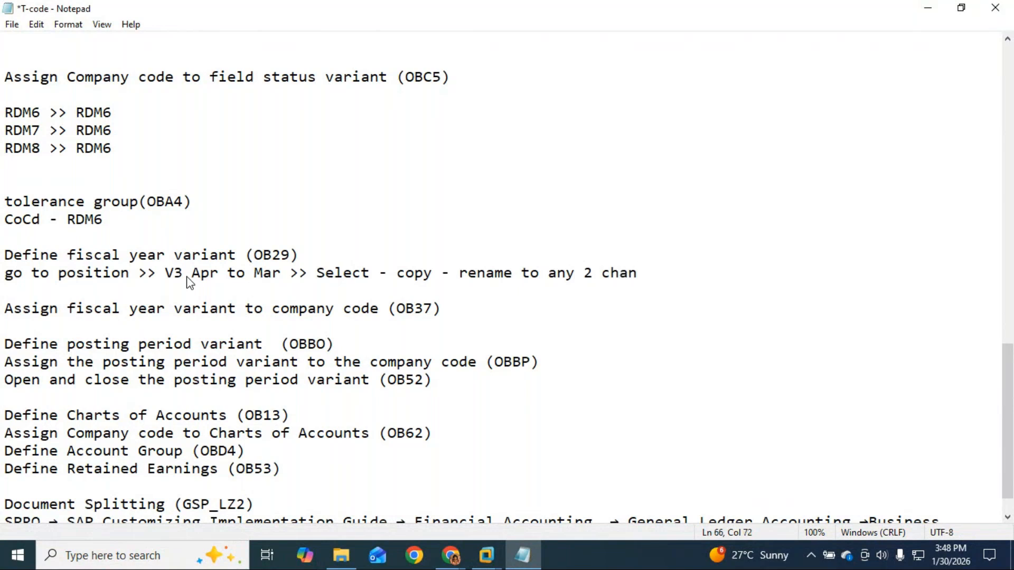
type("-charachter")
key("BackSpace")
key("BackSpace")
key("BackSpace")
key("BackSpace")
type("ters = WA")
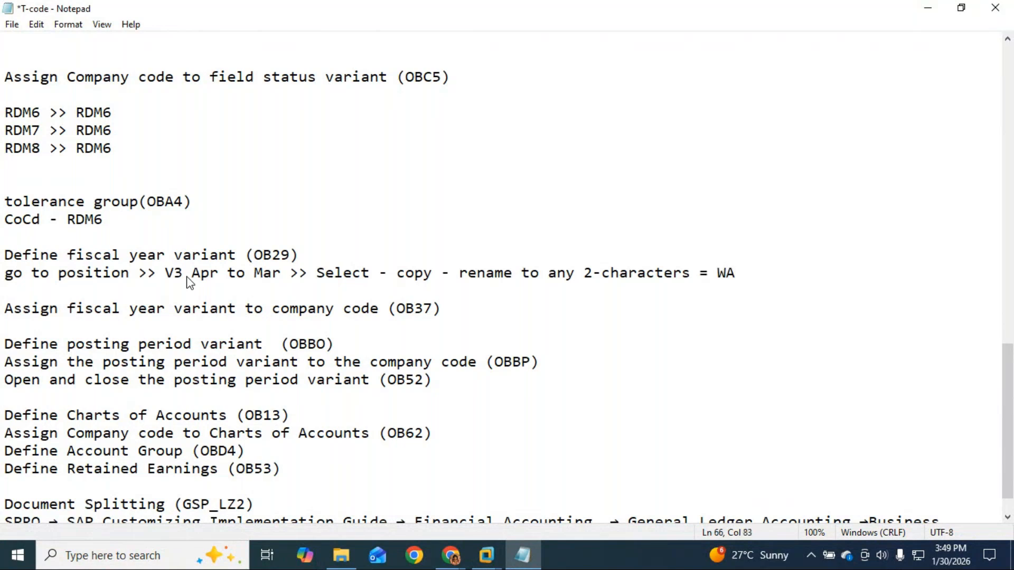
Add the lines 'enter' and 'save' below the WA step.
key("Return")
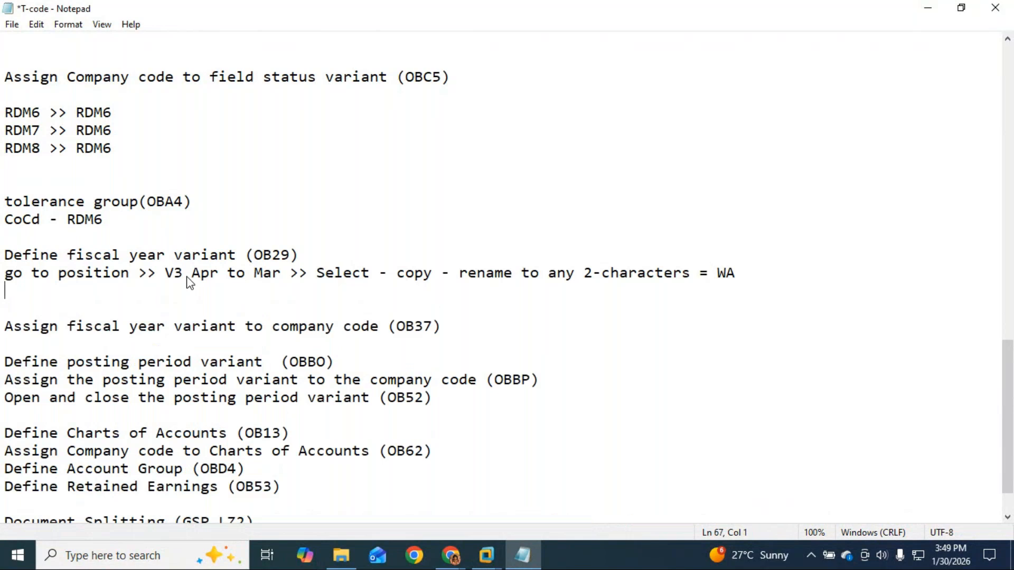
type("enter")
key("Return")
type("save")
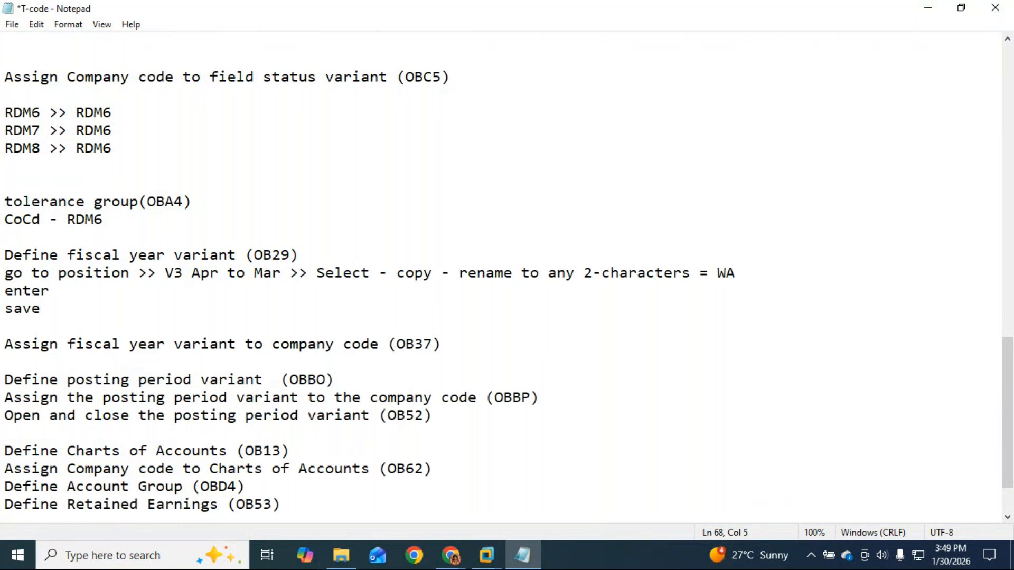
In the ECC window, choose copy all to copy WA's dependent entries and acknowledge the message.
left_click(449, 557)
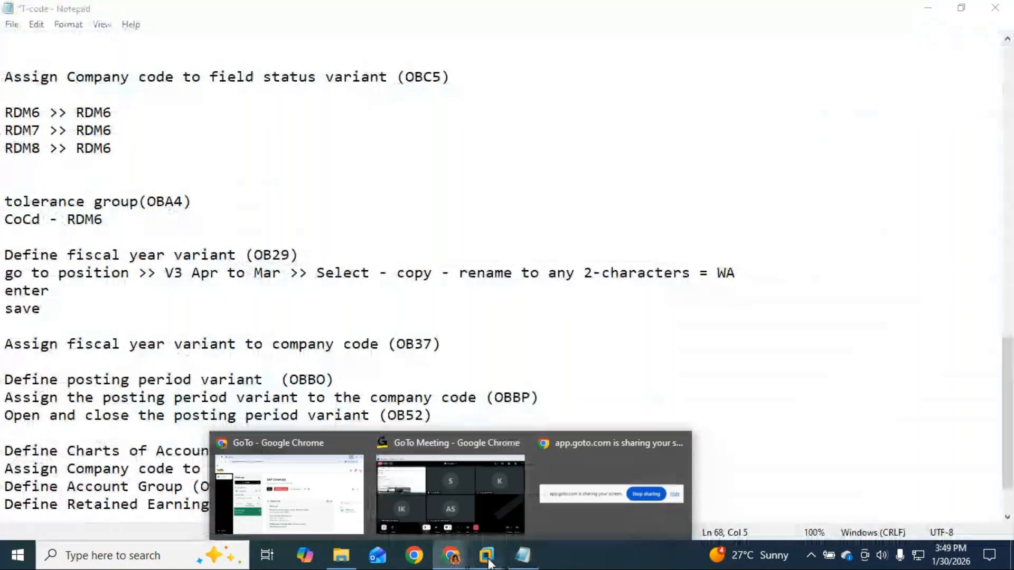
mouse_move(486, 556)
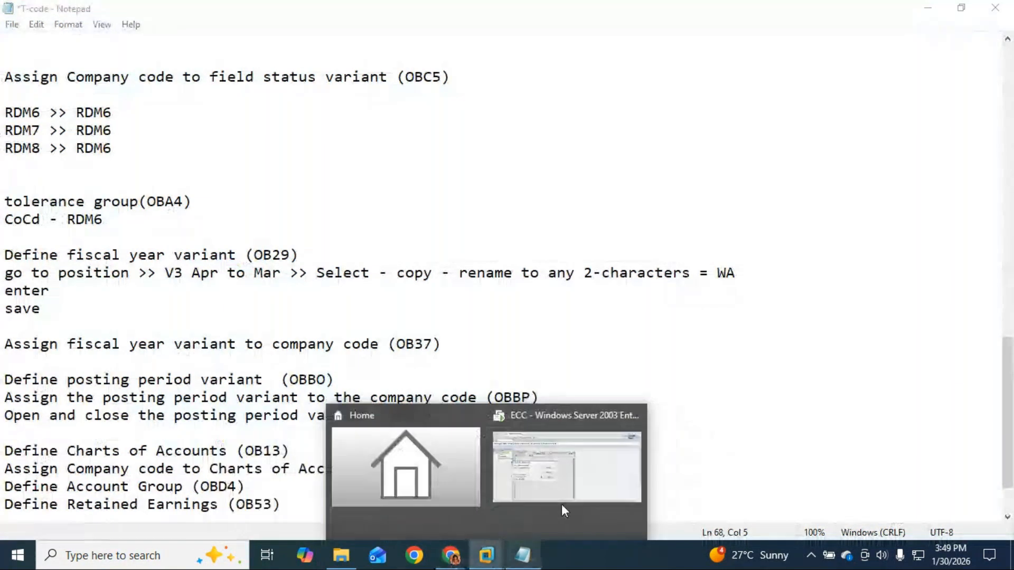
left_click(602, 484)
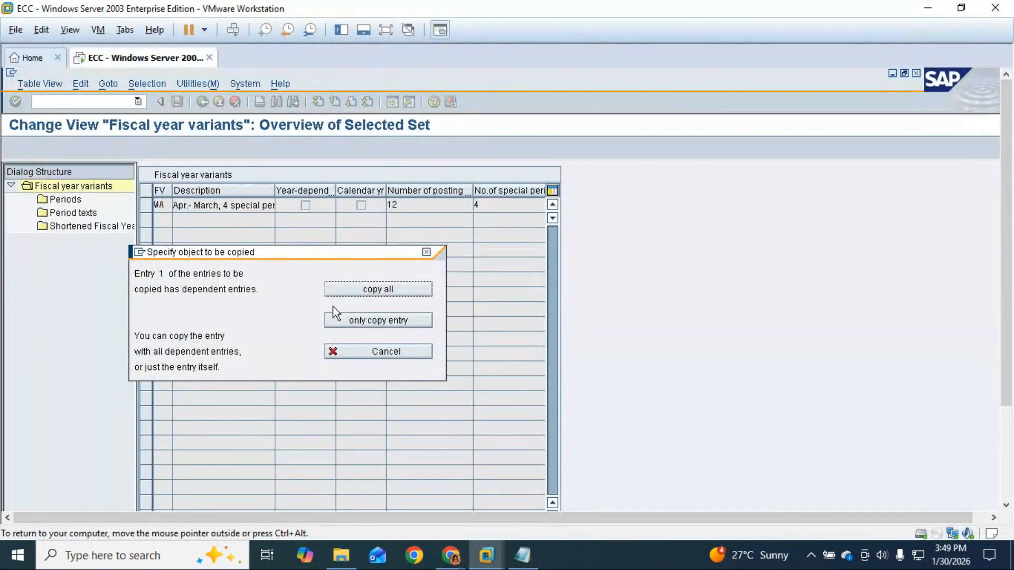
left_click(378, 289)
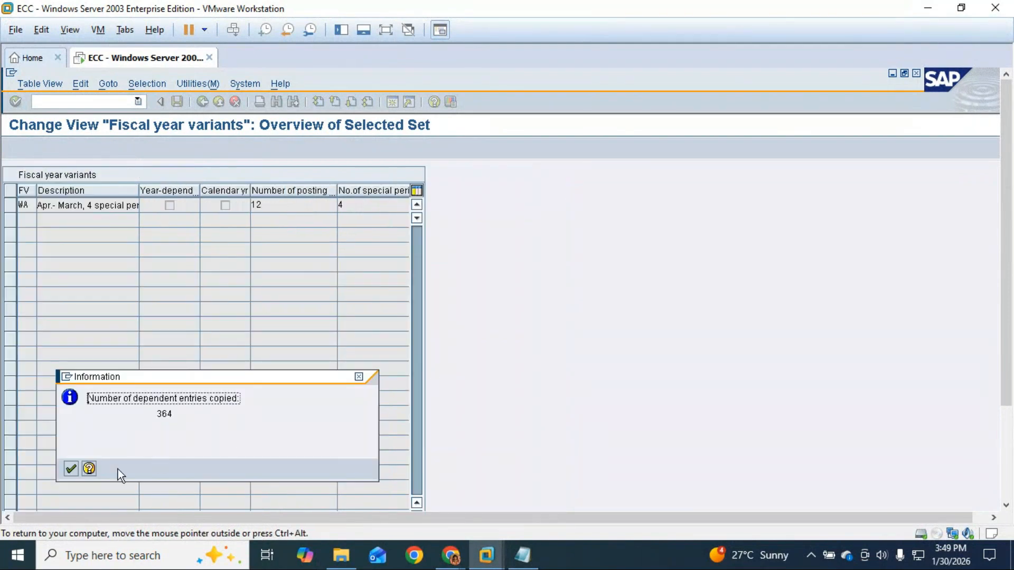
left_click(71, 469)
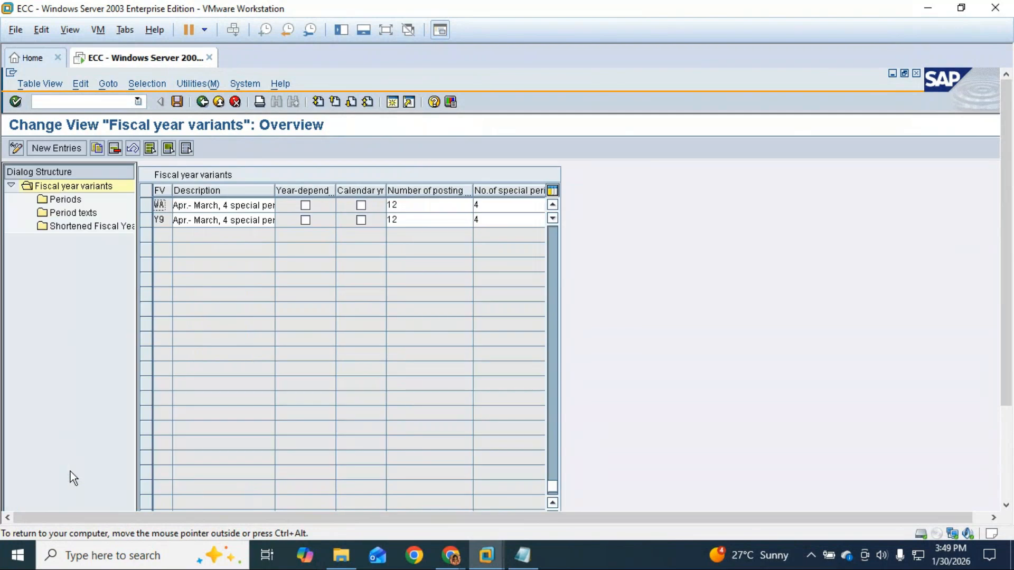
Save the new WA variant to the customizing request, then return to the Notepad notes.
left_click(387, 31)
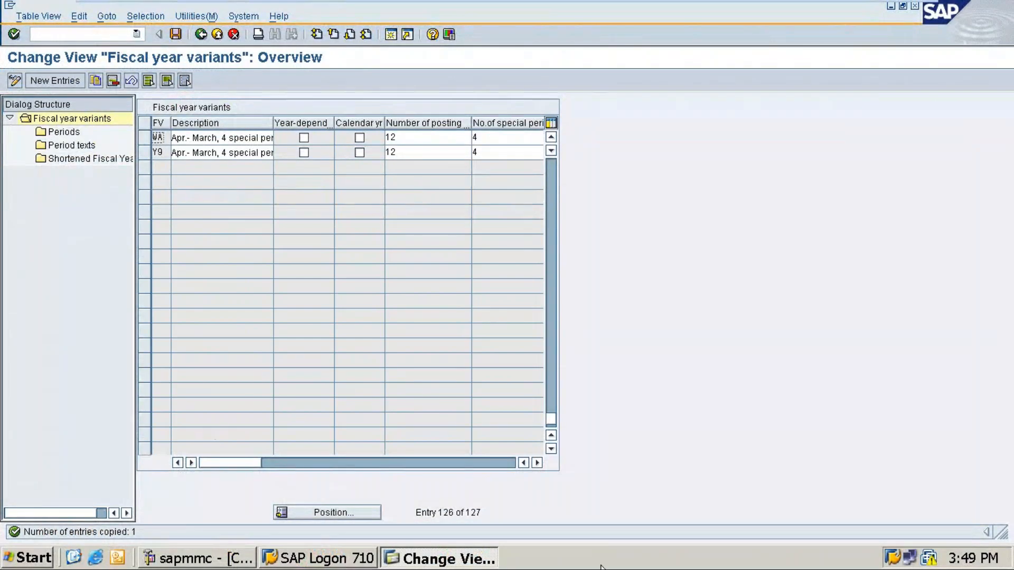
left_click(176, 34)
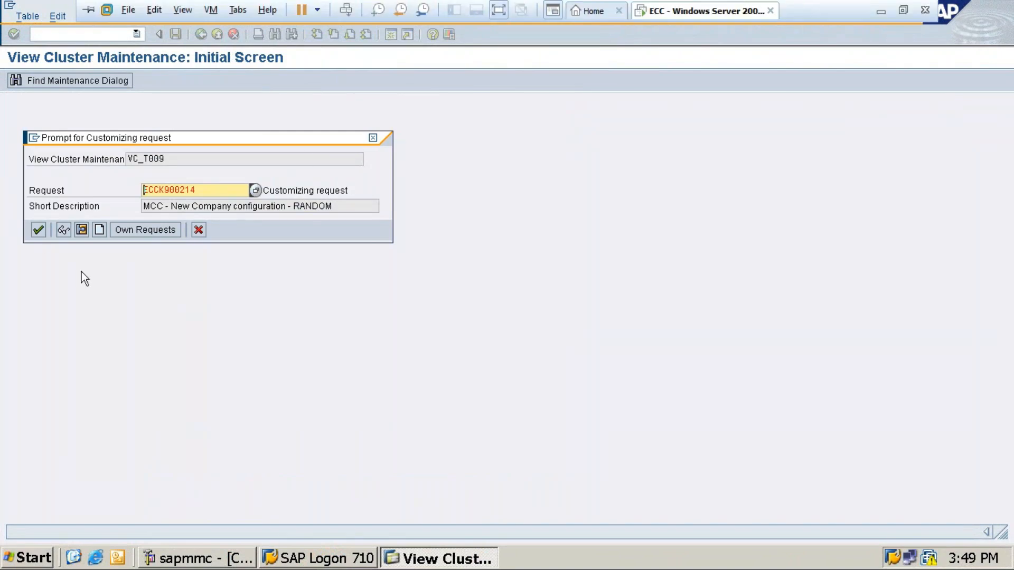
left_click(37, 231)
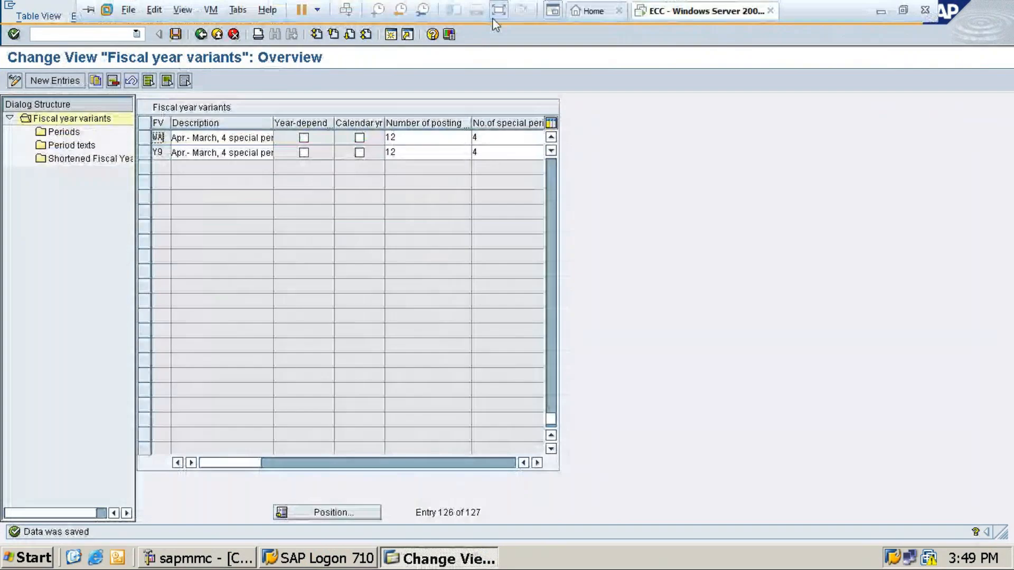
left_click(495, 12)
left_click(522, 549)
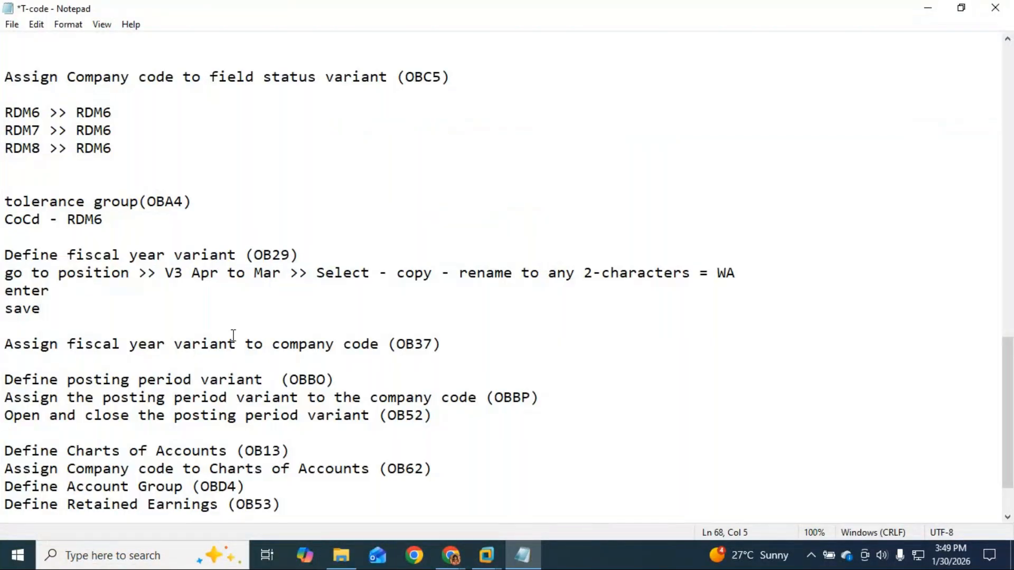
Insert a blank line under the '(OB37)' heading in the notes.
left_click(458, 347)
key("Return")
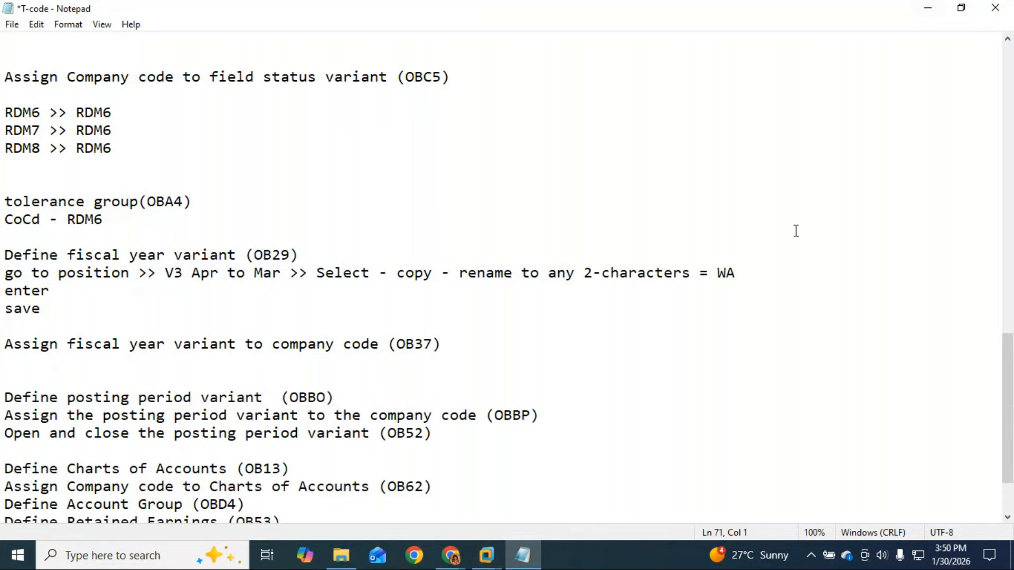
scroll(522, 349, "down", 1)
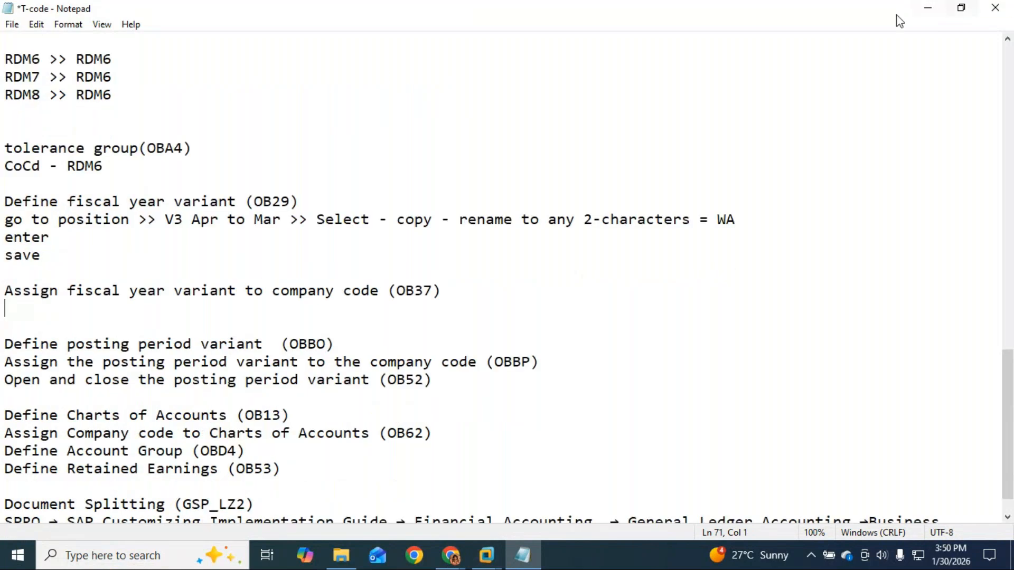
Check the GoTo Meeting call, go back to the OB37 note, then head to the SAP VM.
left_click(926, 11)
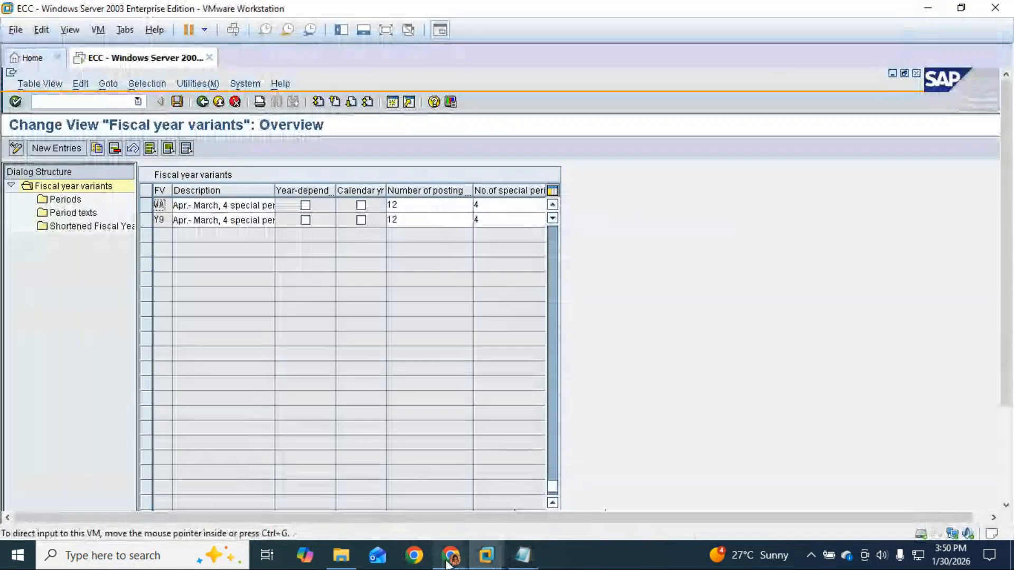
mouse_move(450, 555)
left_click(508, 517)
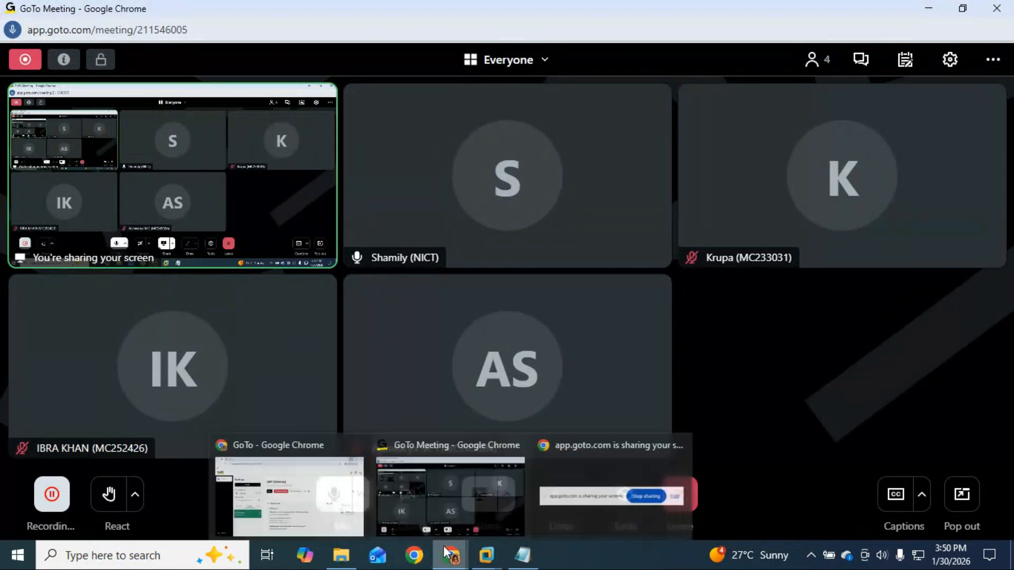
mouse_move(523, 555)
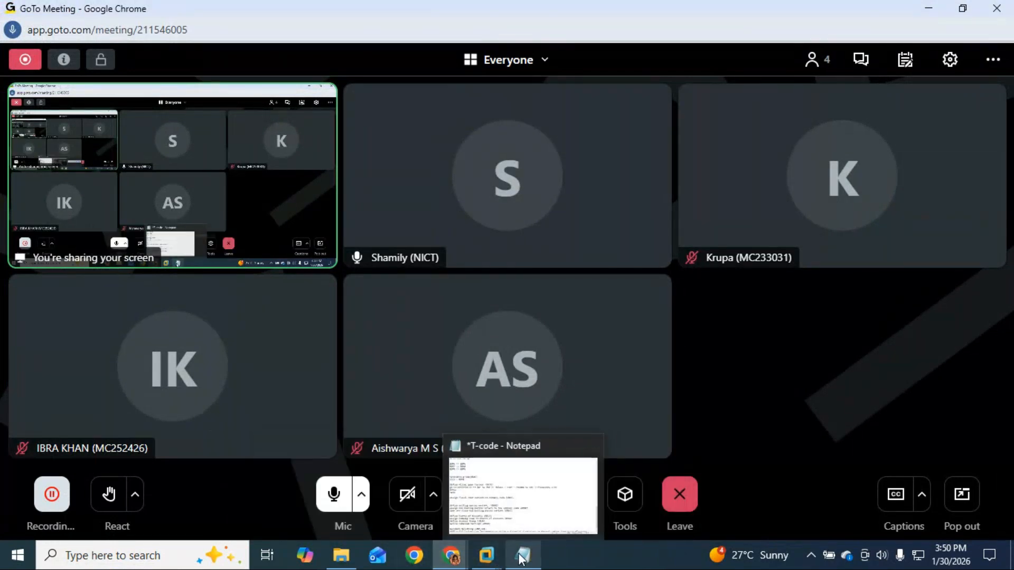
left_click(553, 504)
left_click(455, 291)
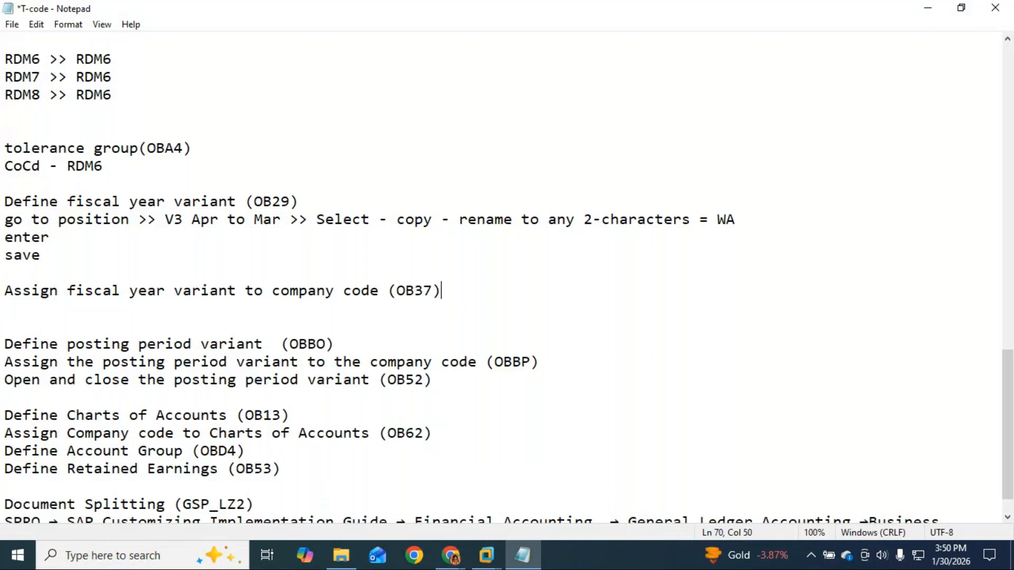
left_click(486, 555)
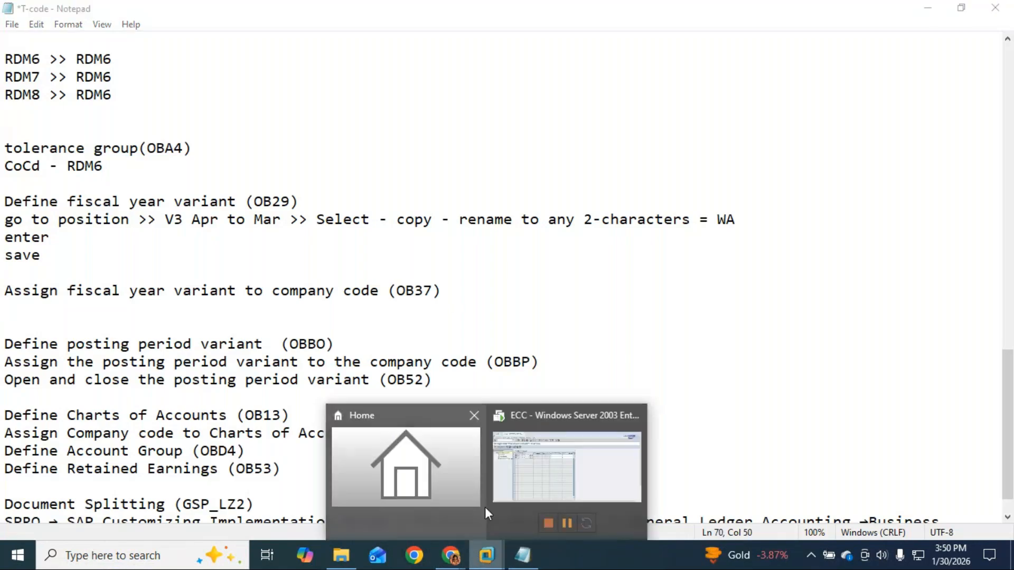
left_click(584, 467)
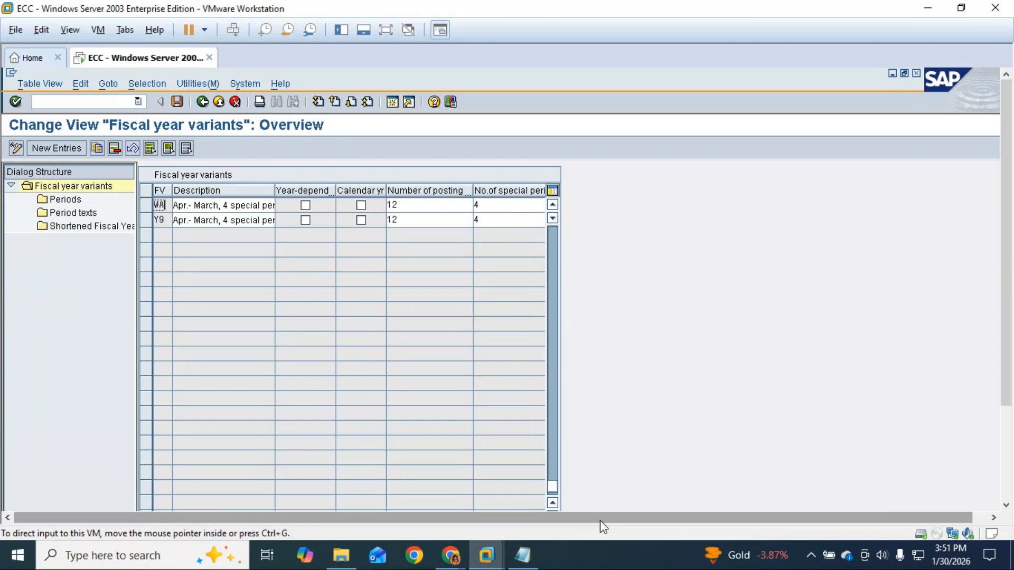
left_click(385, 29)
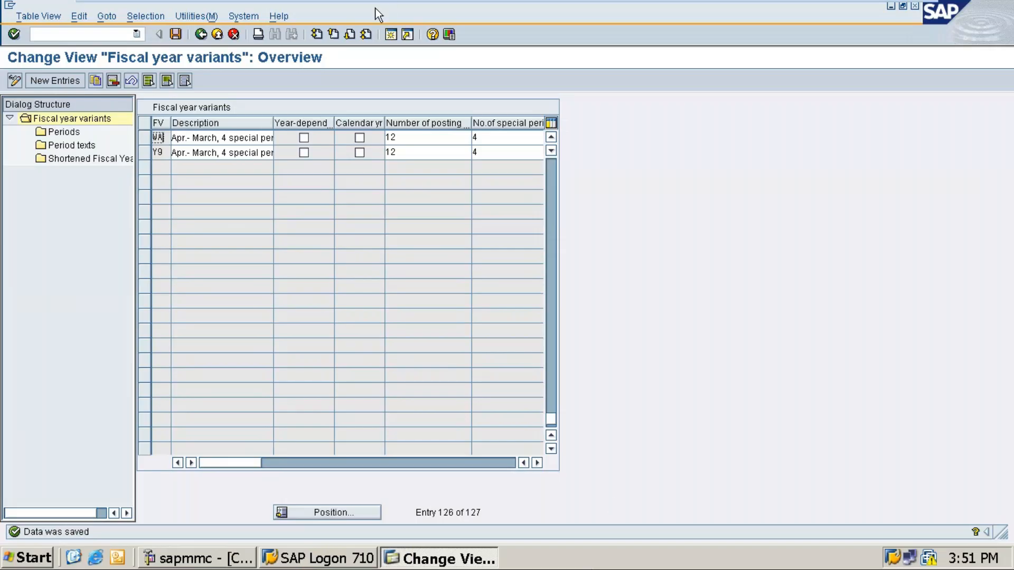
mouse_move(463, 4)
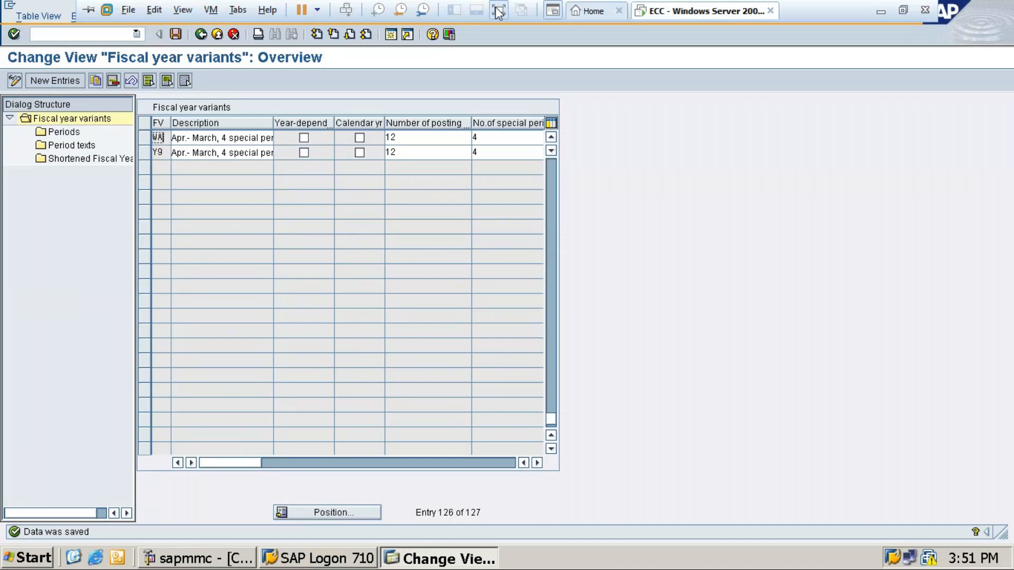
left_click(498, 11)
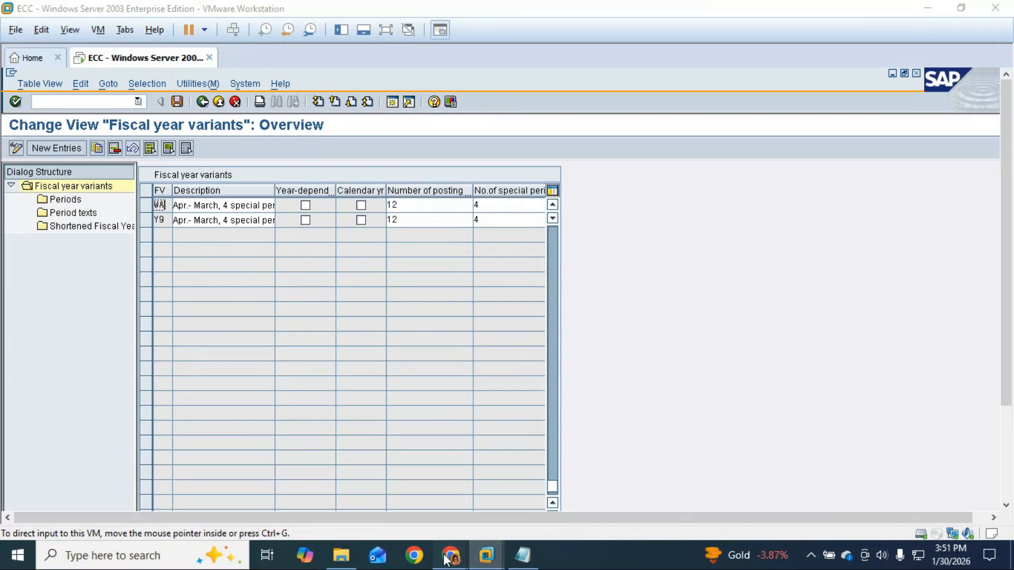
Glance at the GoTo Meeting call and SAP ECC window, then bring the T-code notes forward.
mouse_move(450, 557)
left_click(486, 505)
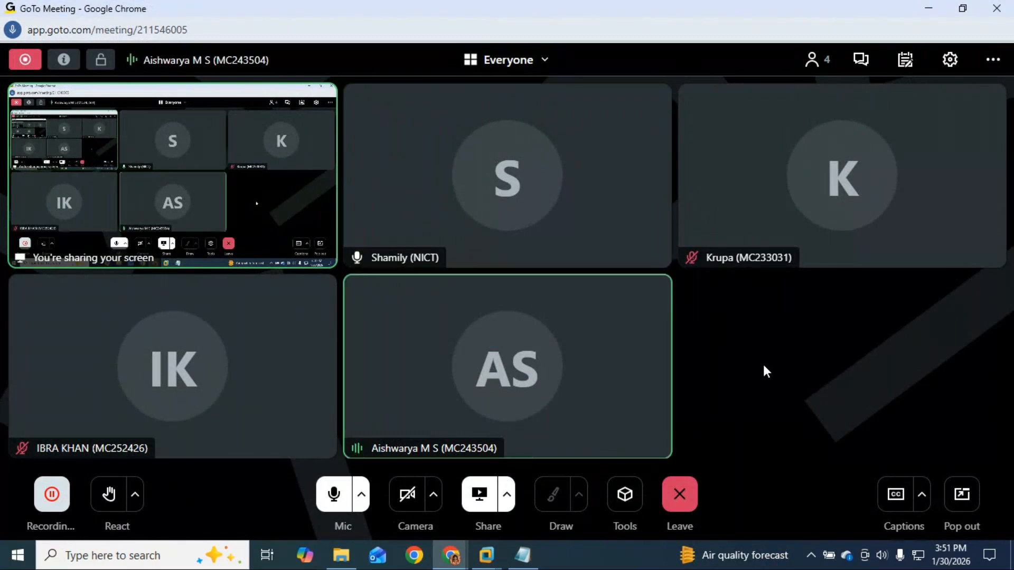
mouse_move(667, 396)
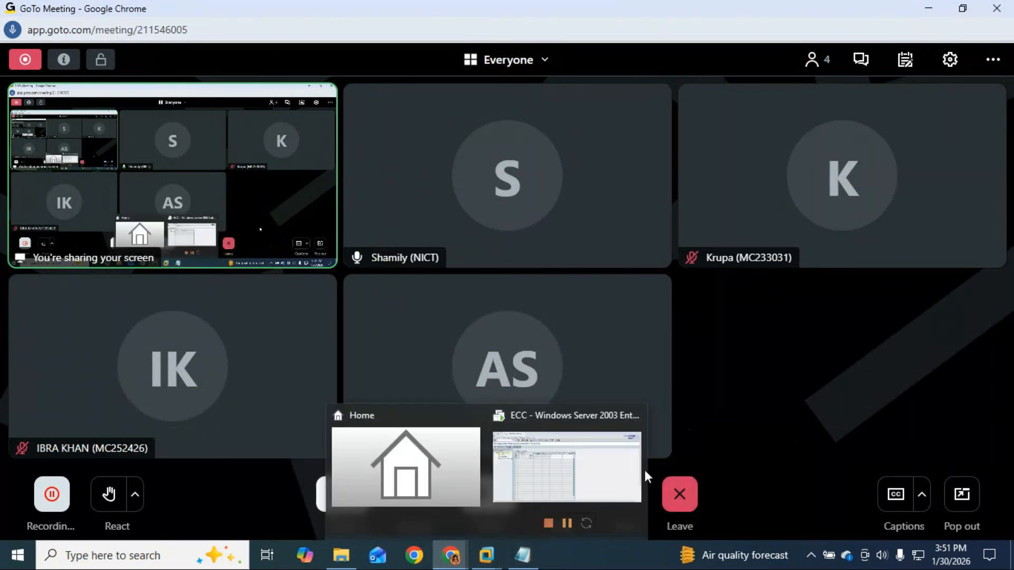
left_click(614, 474)
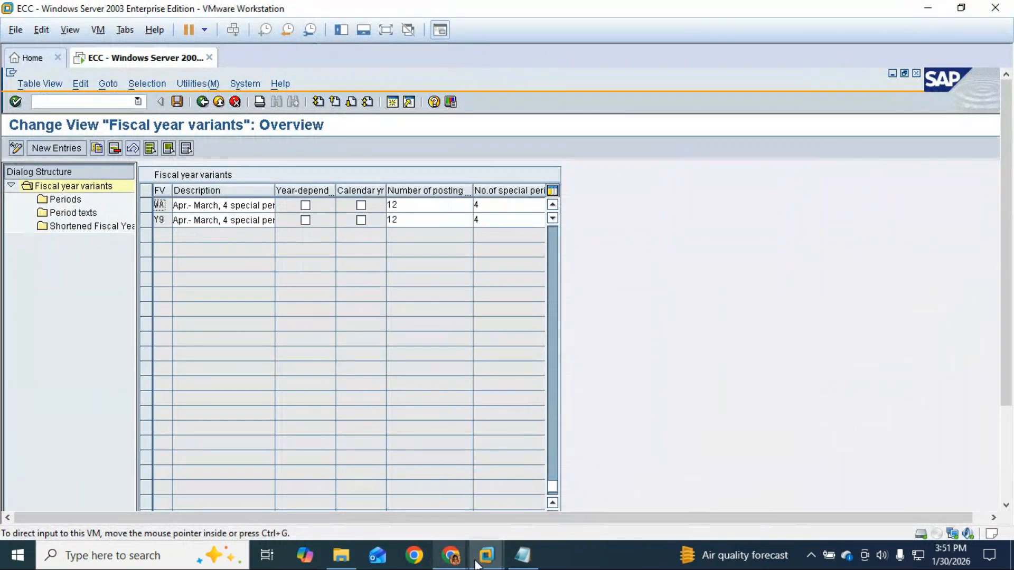
left_click(453, 556)
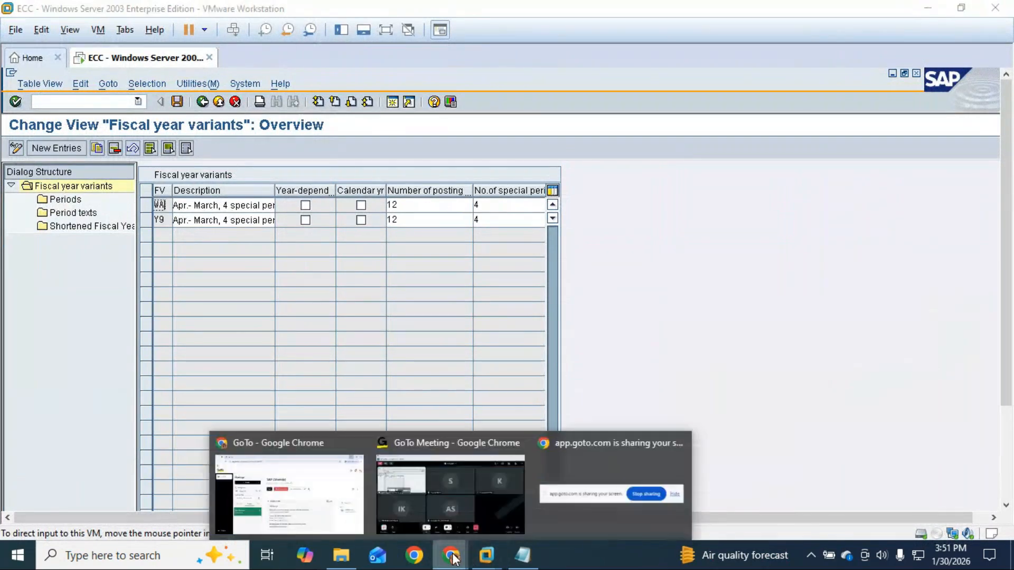
left_click(473, 529)
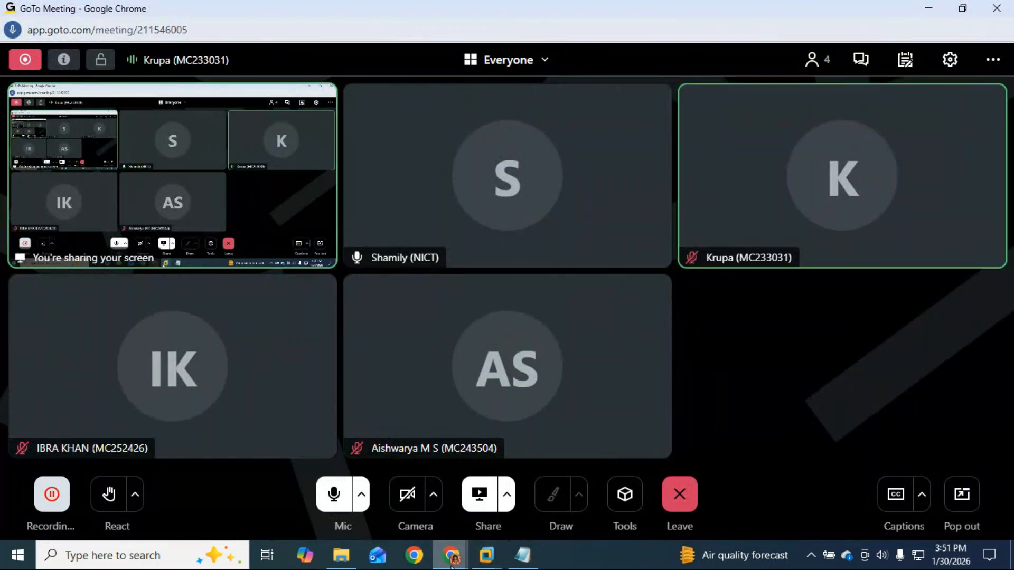
left_click(523, 556)
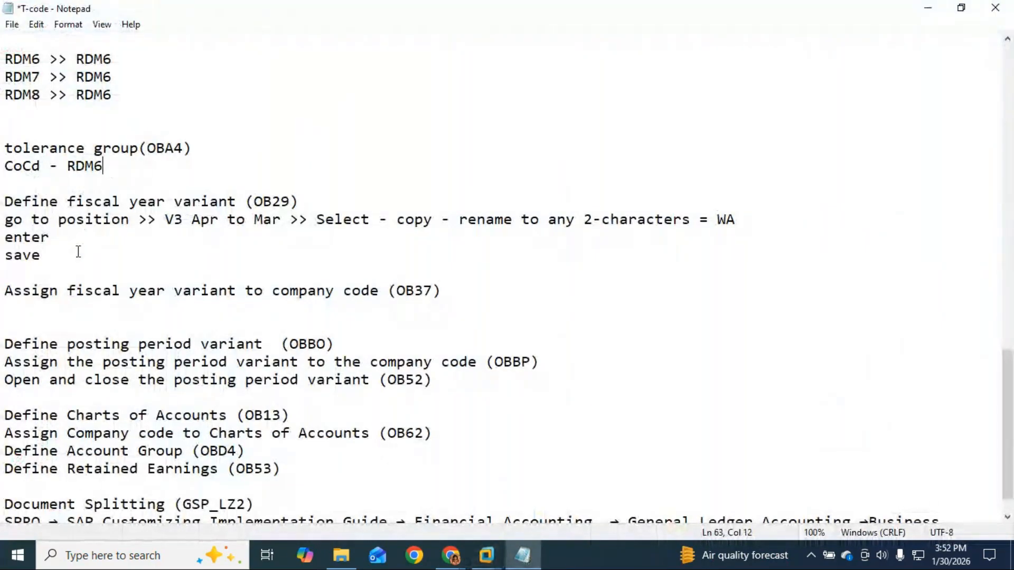
Under the OB37 note, list company codes RDM6, RDM7 and RDM8 on separate lines.
left_click_drag(254, 201, 290, 200)
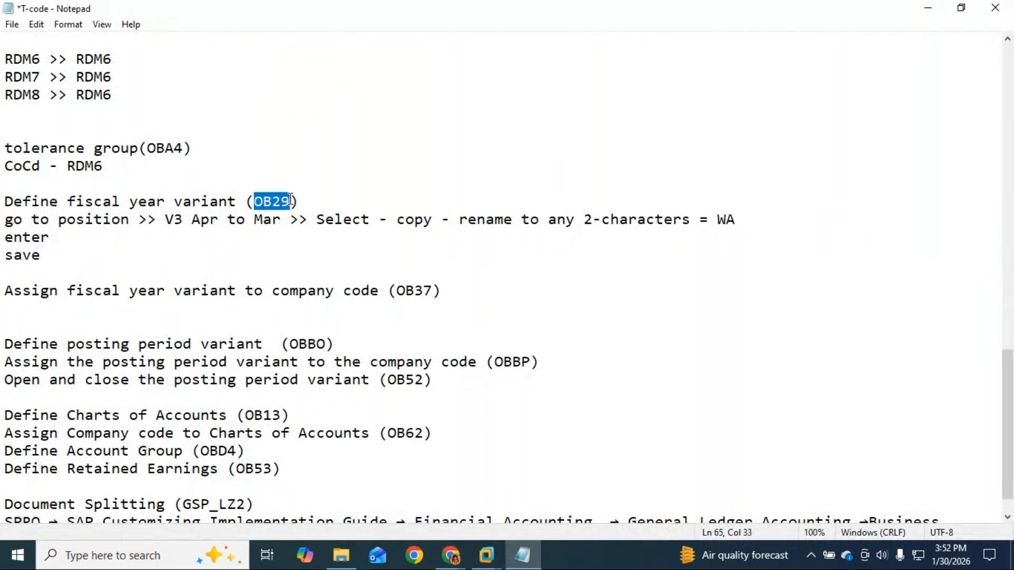
left_click_drag(716, 220, 736, 215)
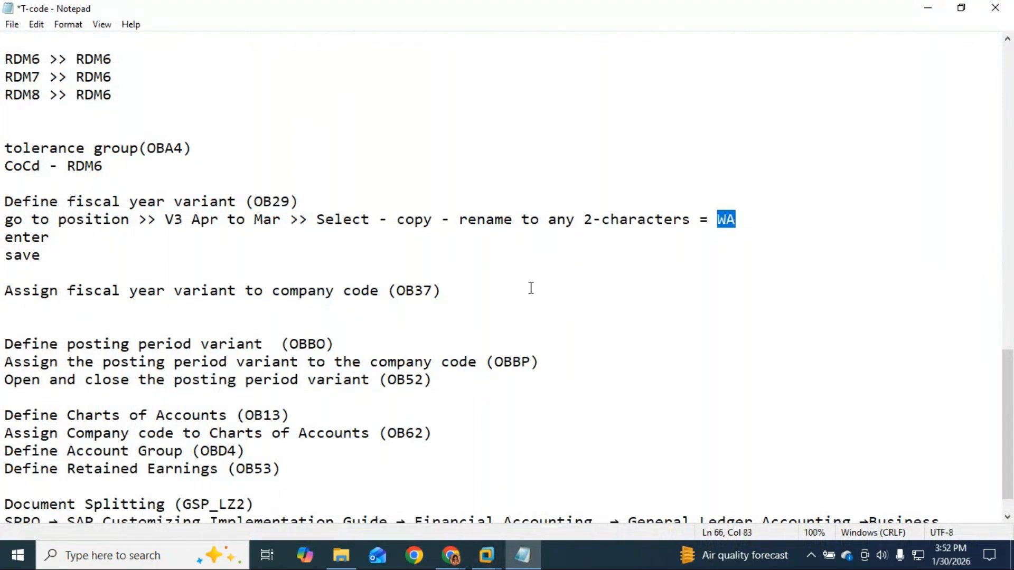
left_click(446, 289)
key("Return")
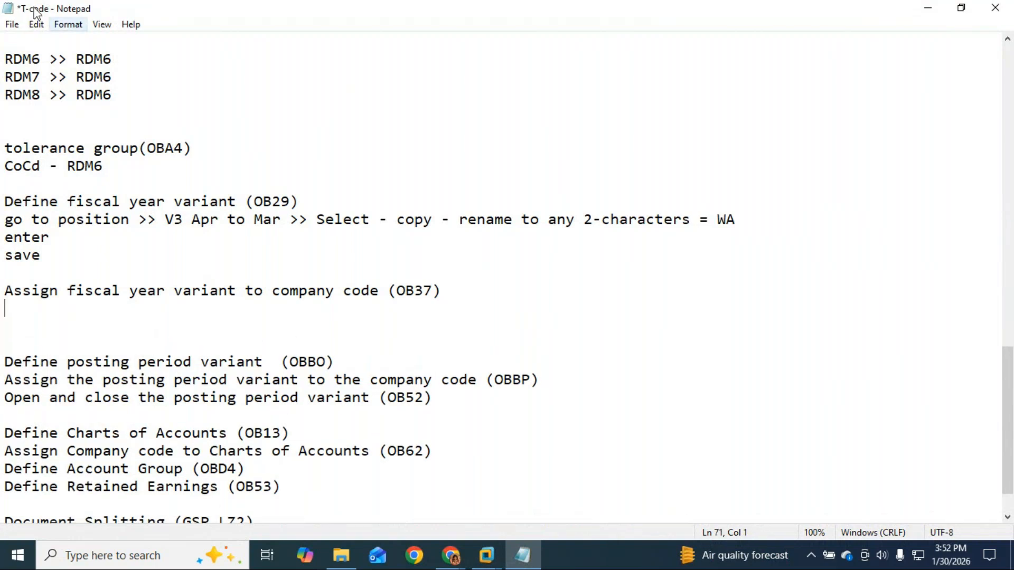
type("RDM")
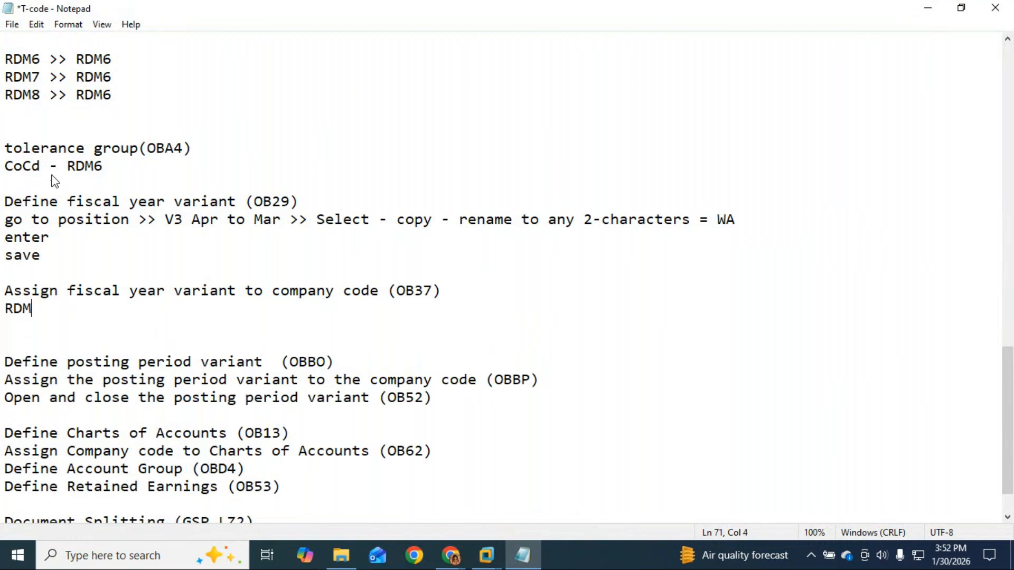
type("6")
key("Return")
type("RDM")
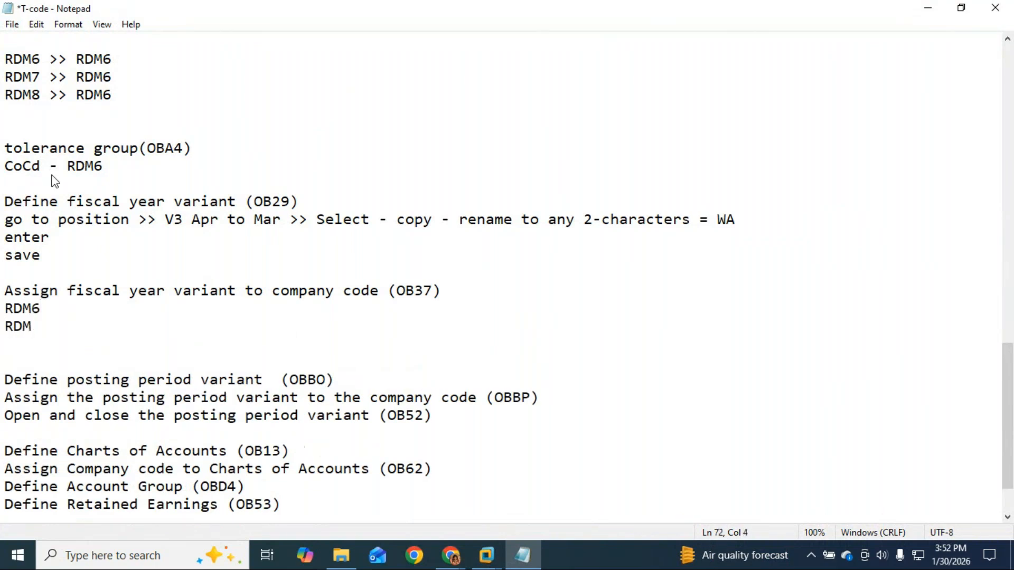
type("7")
key("Return")
type("R")
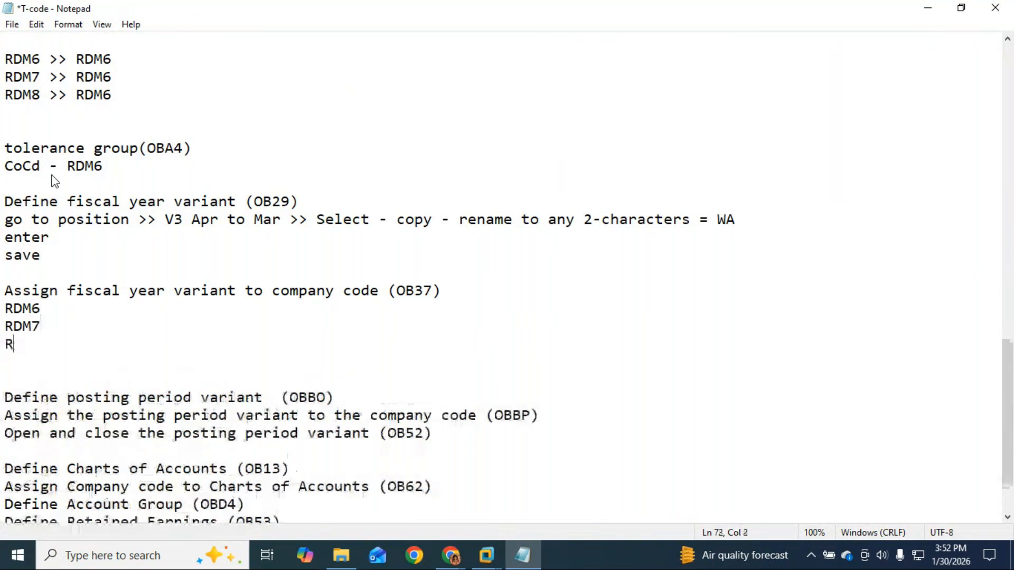
type("DM")
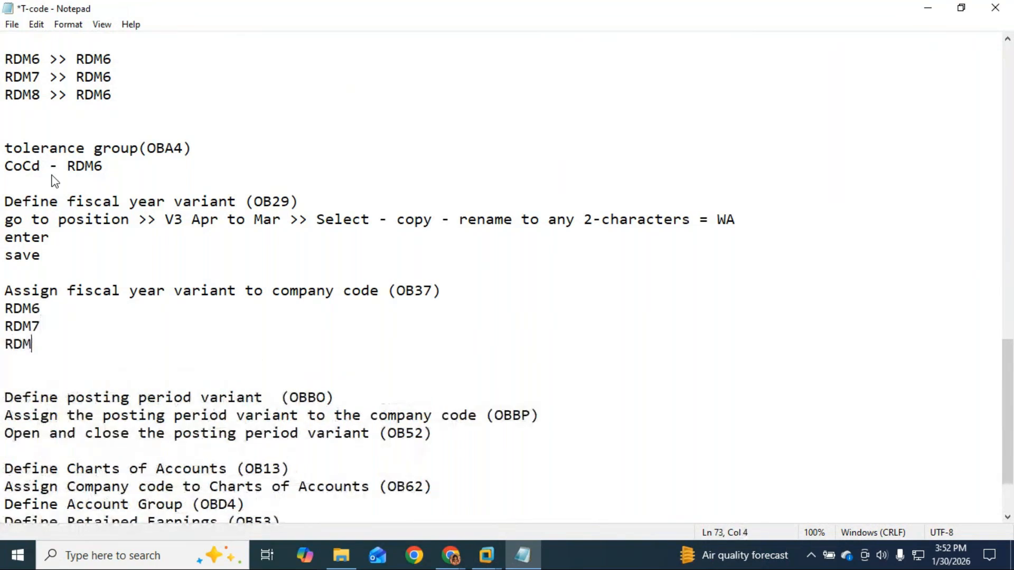
type("8")
Append '>> WA' to RDM6, then paste it after RDM7 and RDM8.
left_click(84, 314)
type(">>")
type("WA")
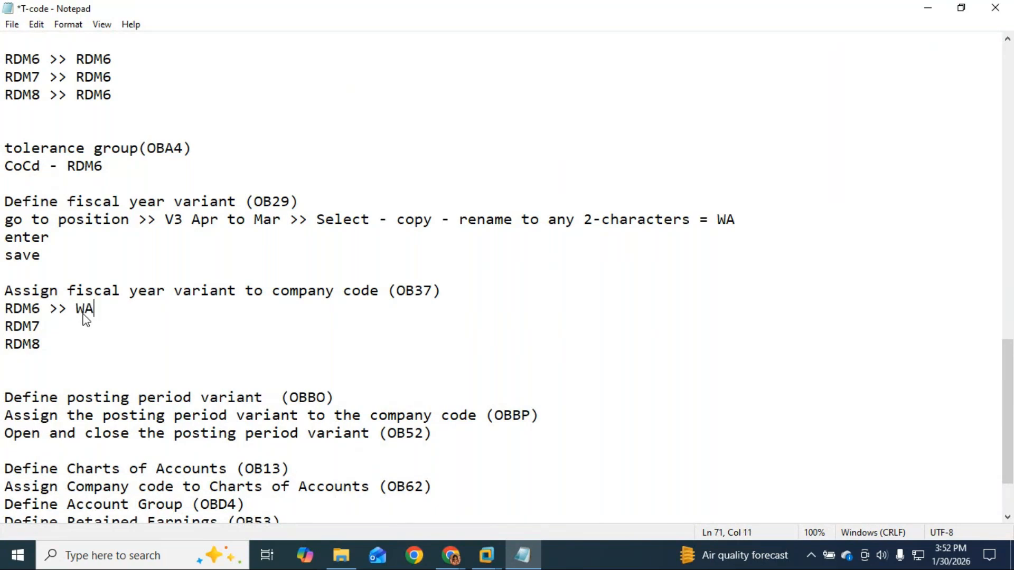
left_click_drag(102, 312, 41, 313)
key("ctrl+c")
left_click(51, 331)
key("ctrl+v")
left_click(49, 344)
key("ctrl+v")
left_click_drag(433, 291, 397, 293)
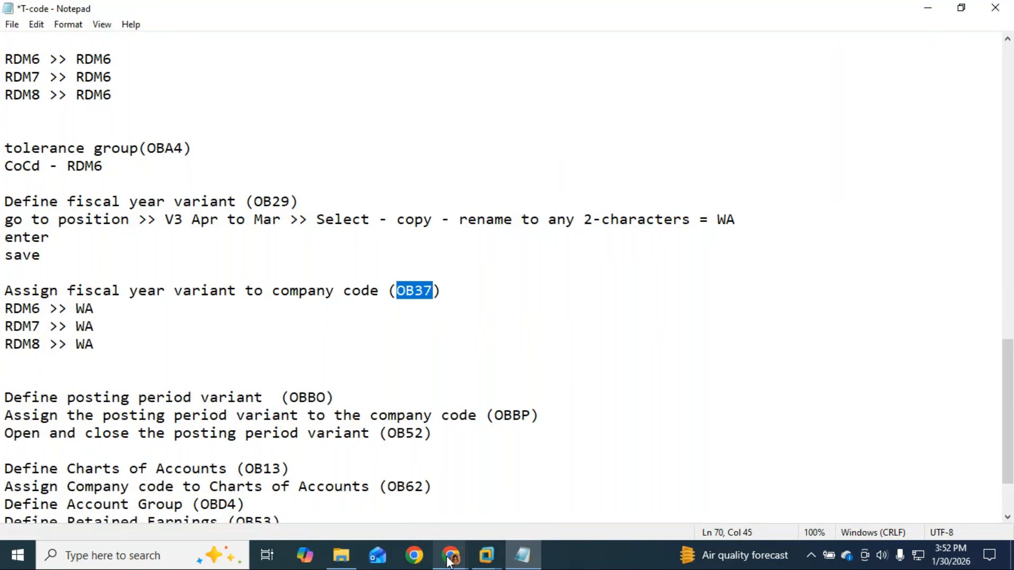
In the full-screen SAP VM, find and select the new WA row in Fiscal year variants.
mouse_move(450, 561)
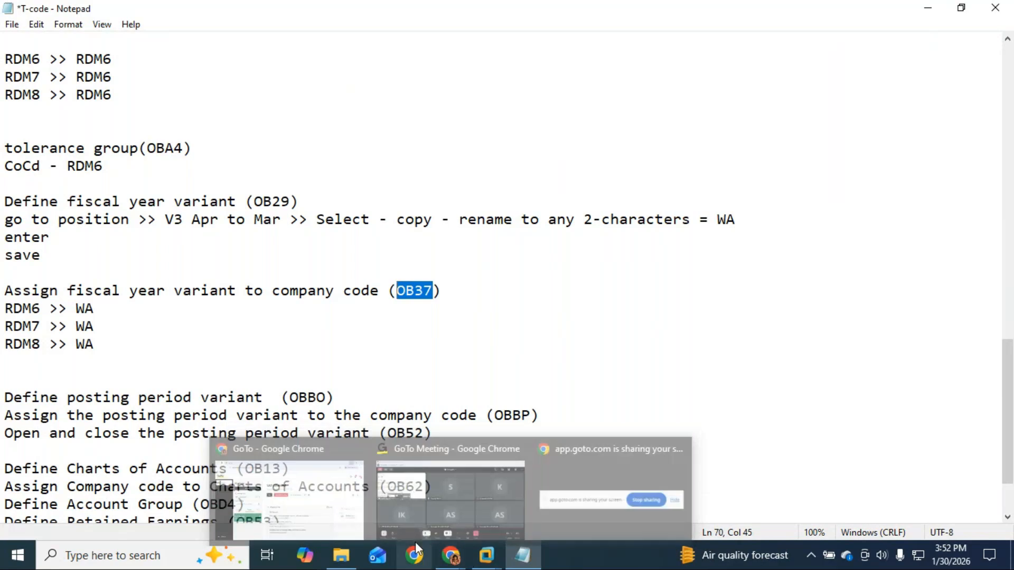
left_click(437, 447)
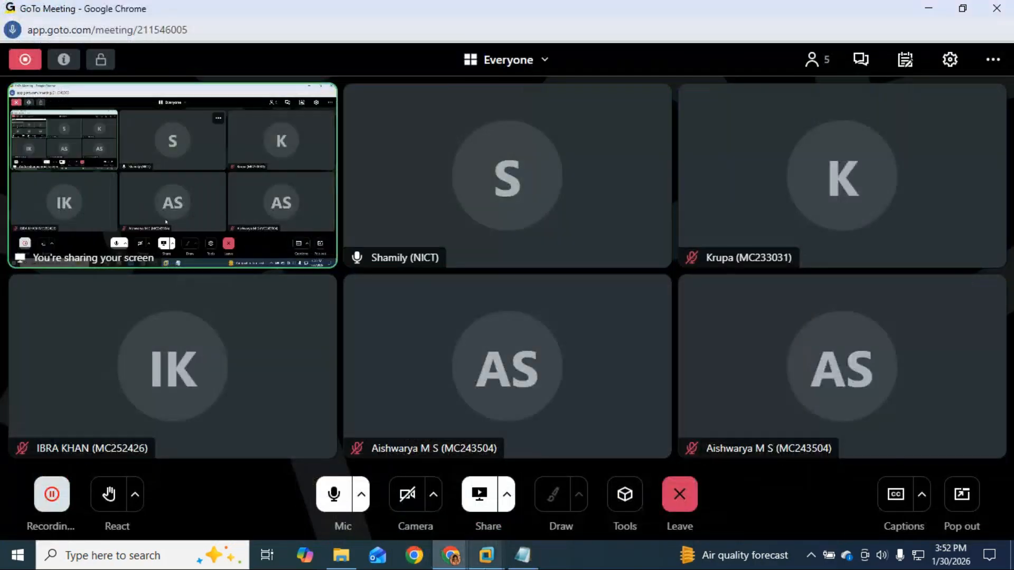
left_click(486, 556)
scroll(67, 104, "down", 1)
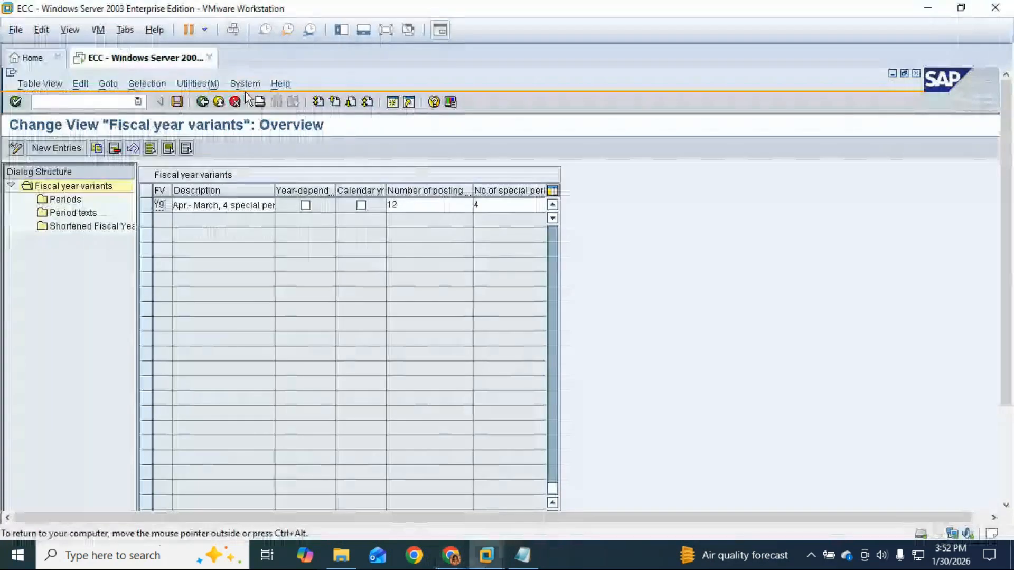
left_click(386, 30)
scroll(193, 213, "up", 1)
scroll(176, 255, "up", 1)
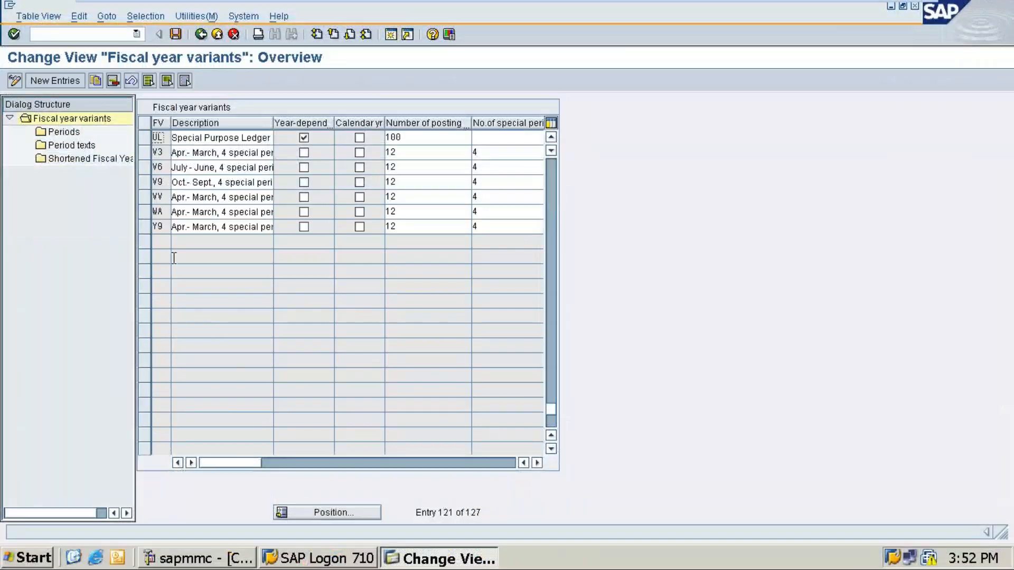
scroll(176, 256, "down", 2)
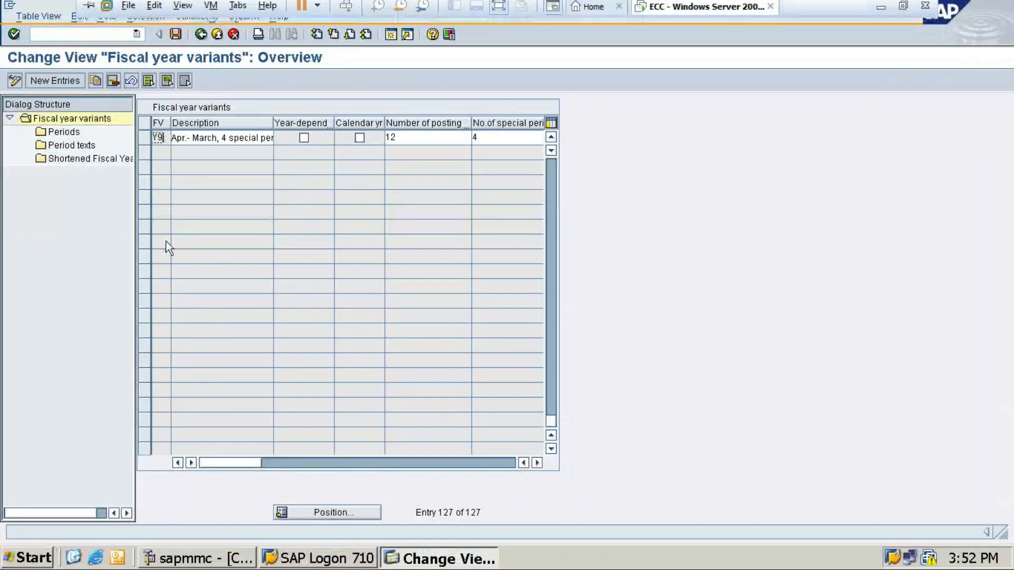
scroll(165, 242, "up", 1)
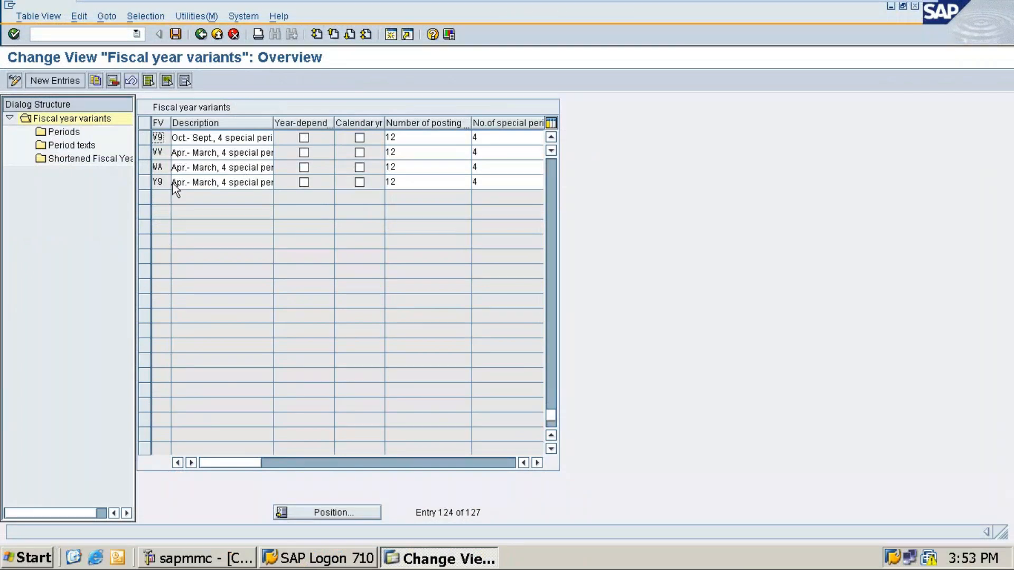
left_click(147, 169)
left_click(146, 169)
Enter /n in the command field, check the notes, and return to the ECC VM.
left_click(90, 34)
type("/n")
left_click(877, 11)
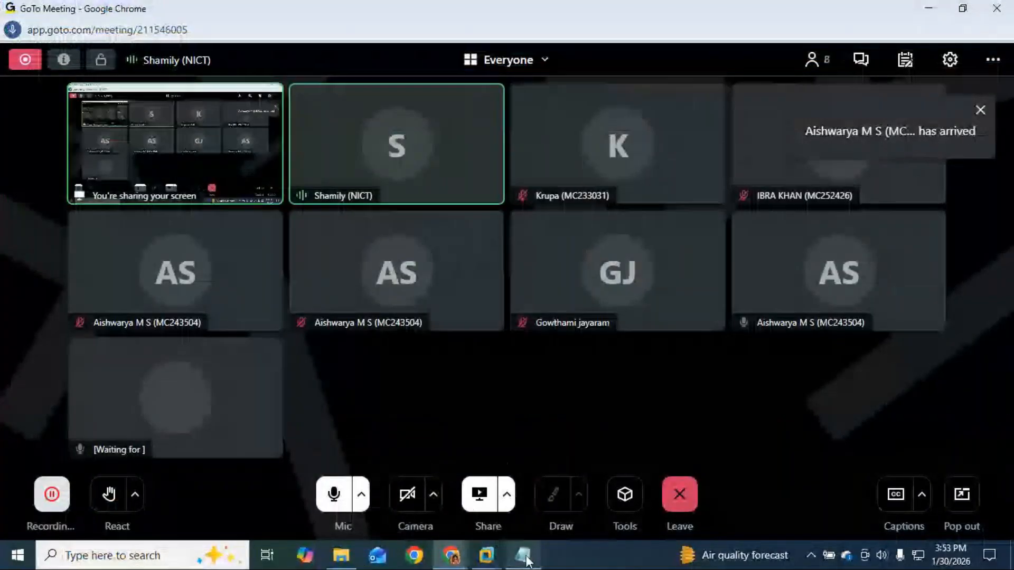
left_click(525, 558)
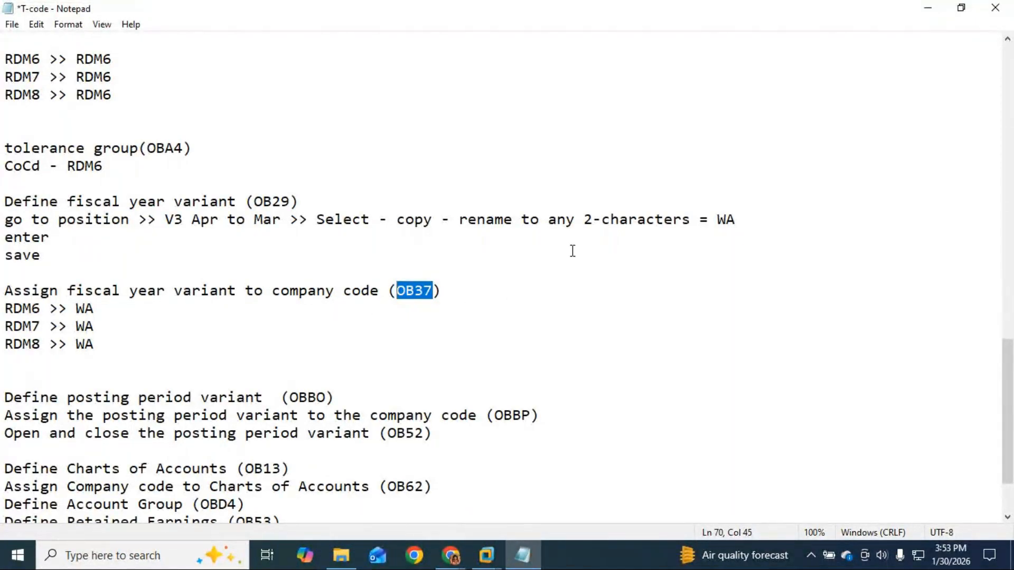
left_click(929, 4)
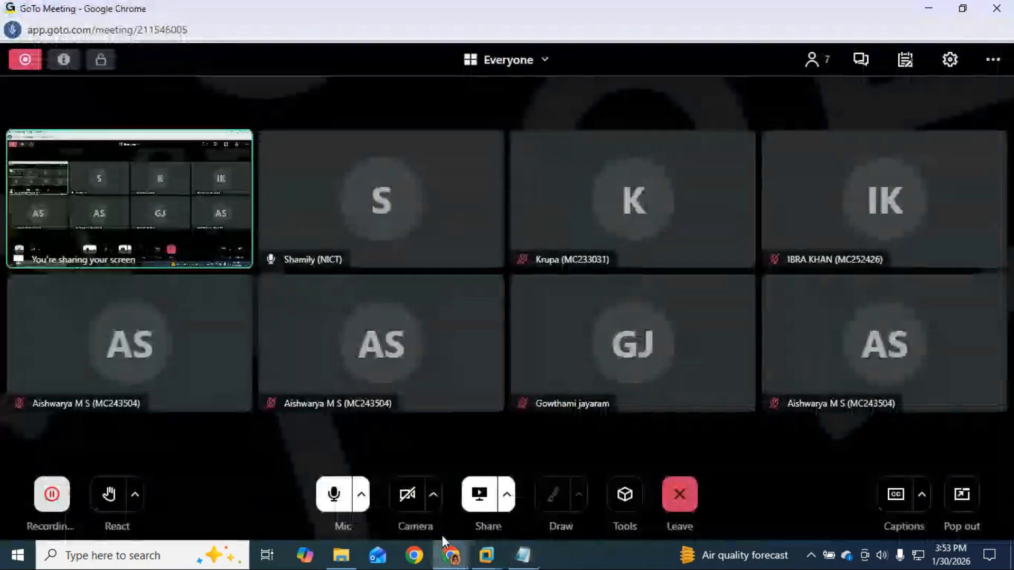
left_click(486, 554)
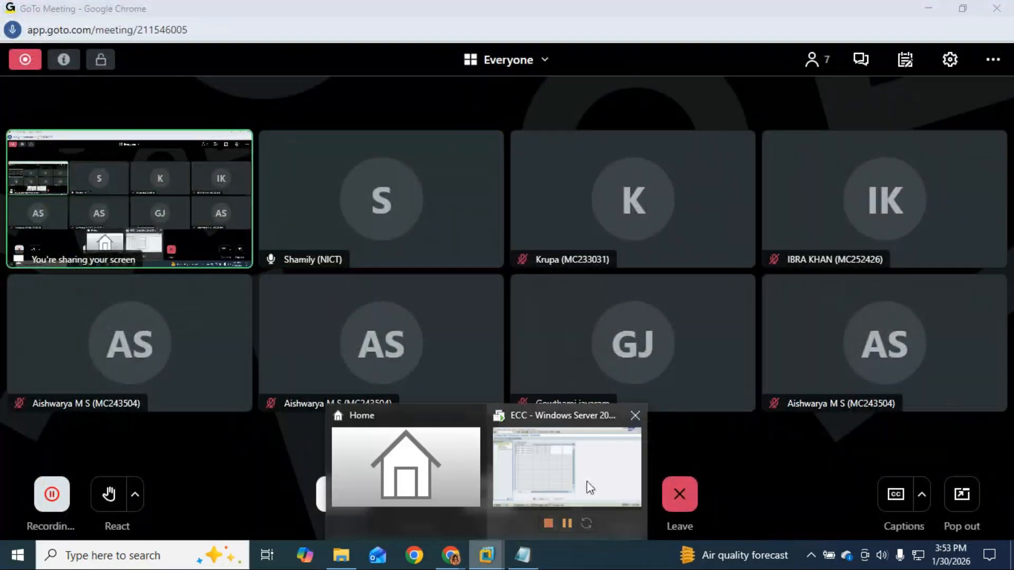
left_click(587, 480)
Run /nOB37 and position the fiscal year variant assignment list at company code RDM6.
left_click(62, 34)
type("/nob")
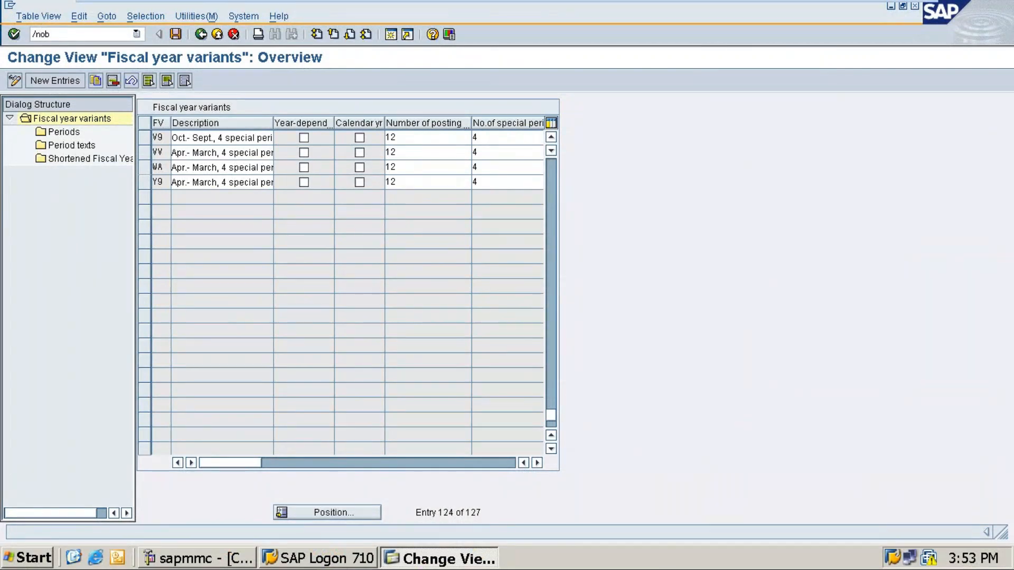
type("37")
key("Return")
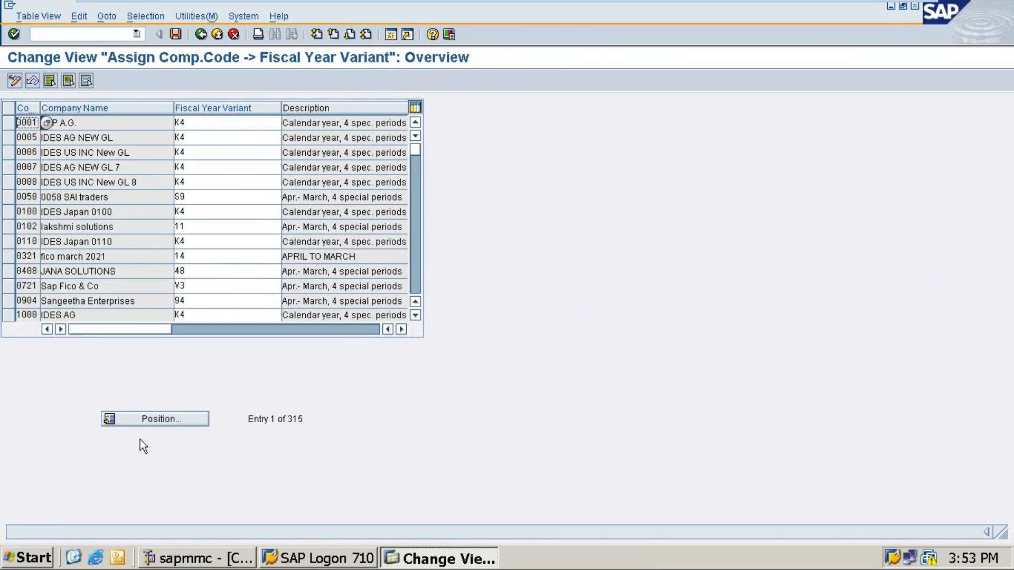
left_click(151, 420)
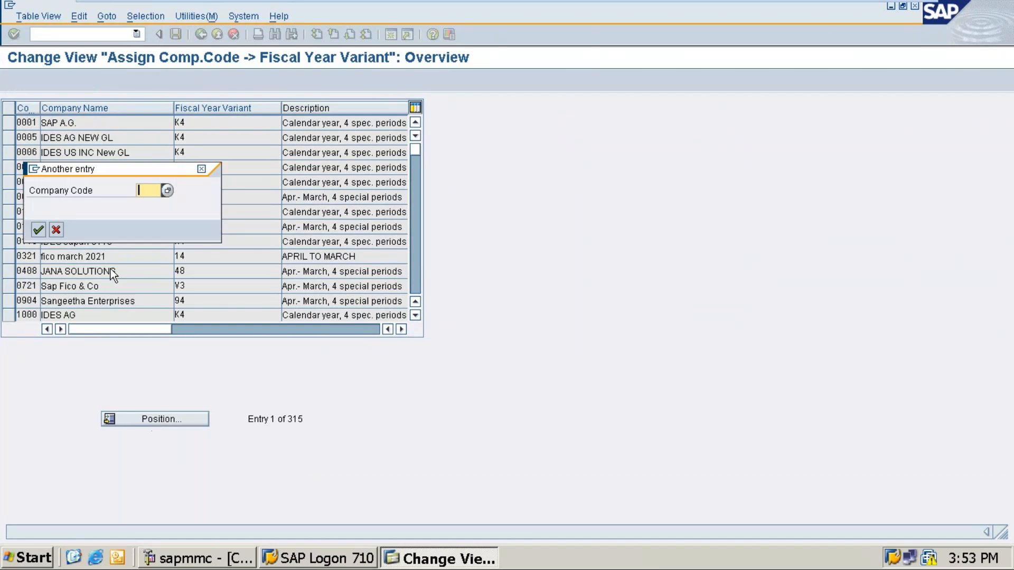
type("r")
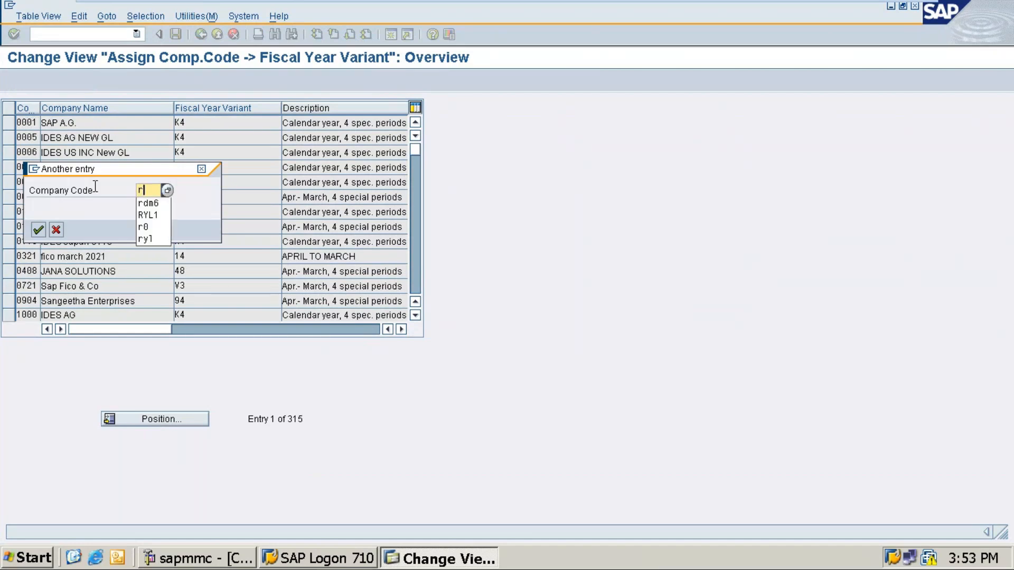
type("dm6")
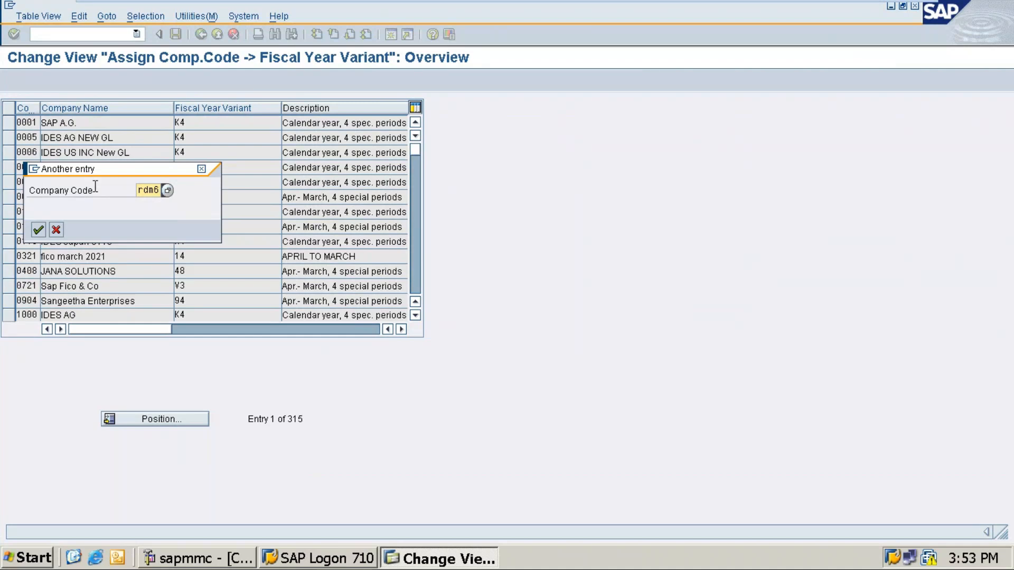
key("Return")
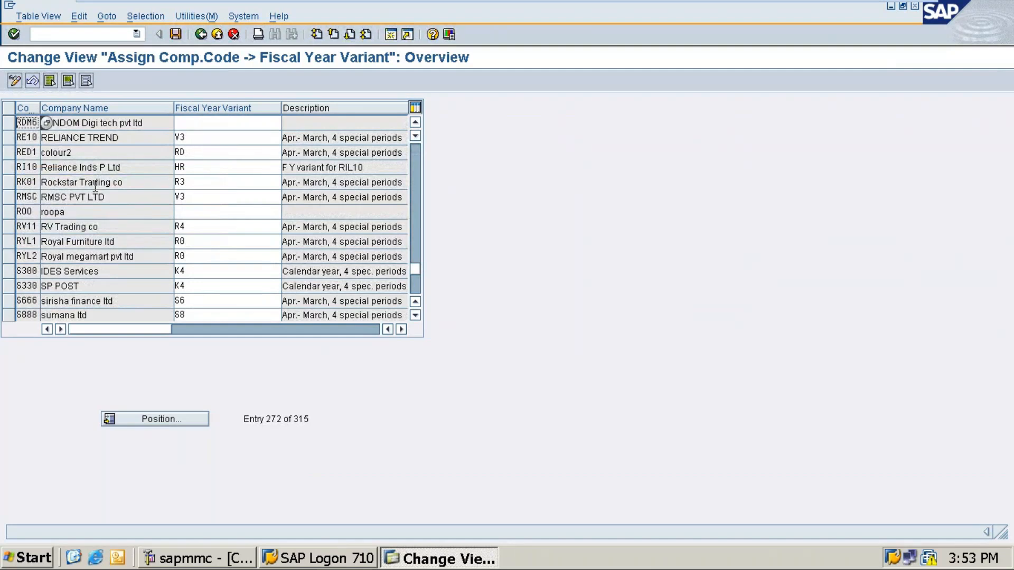
Assign fiscal year variant WA to RDM6 and RD7, saving under request ECCK900214.
left_click(182, 122)
type("WA")
key("Return")
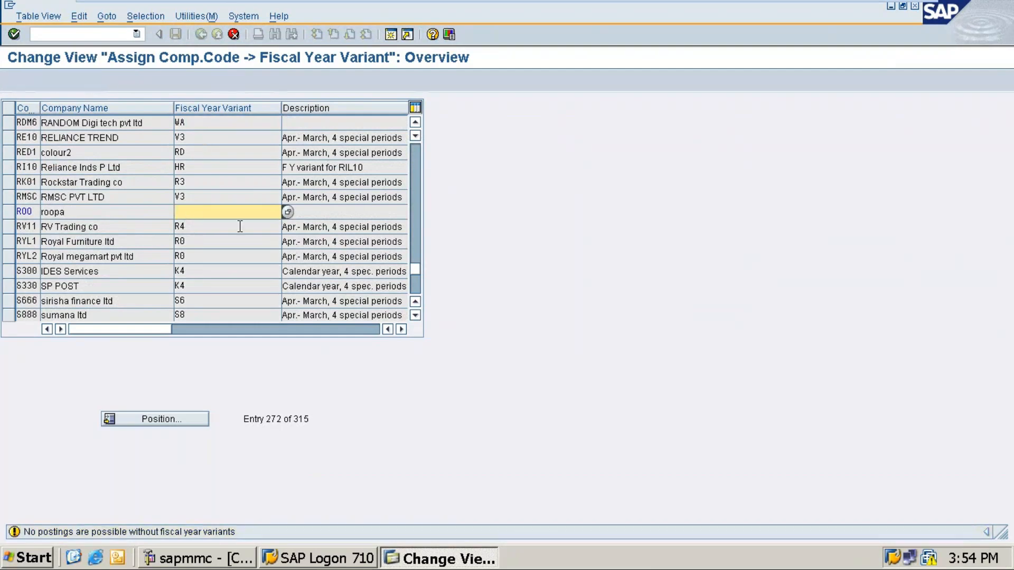
left_click(250, 177)
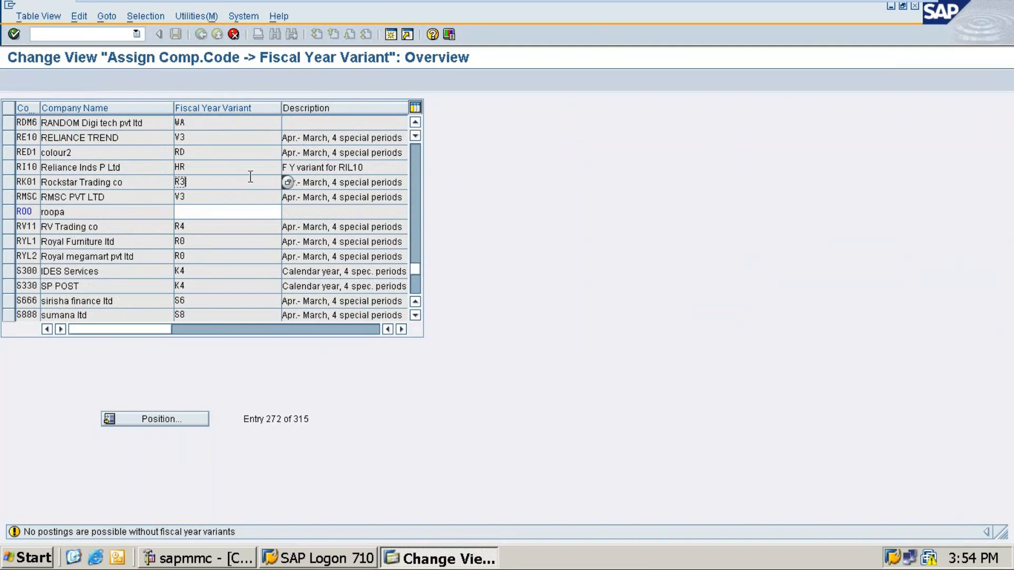
key("Return")
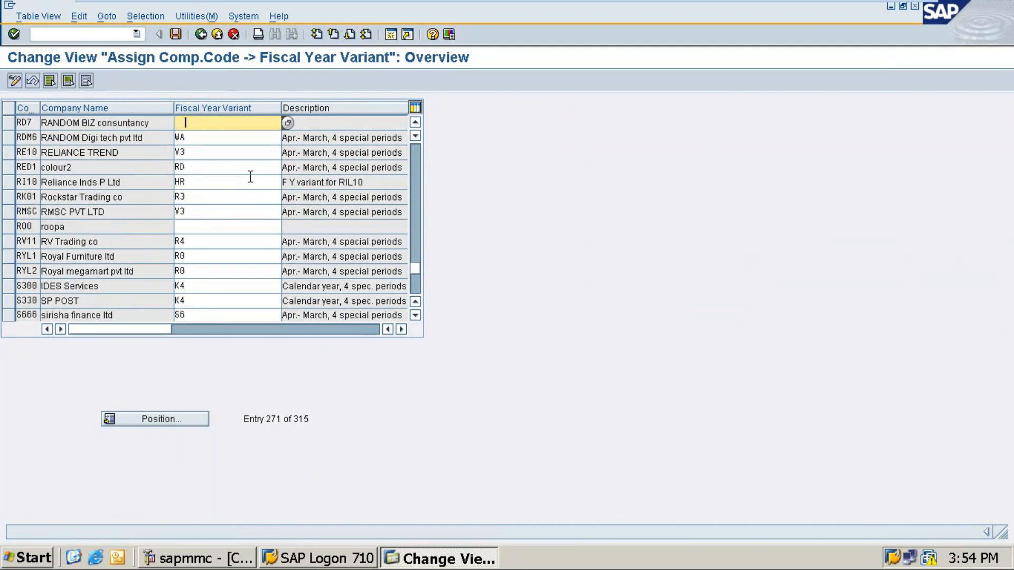
key("BackSpace")
key("BackSpace")
type("wa")
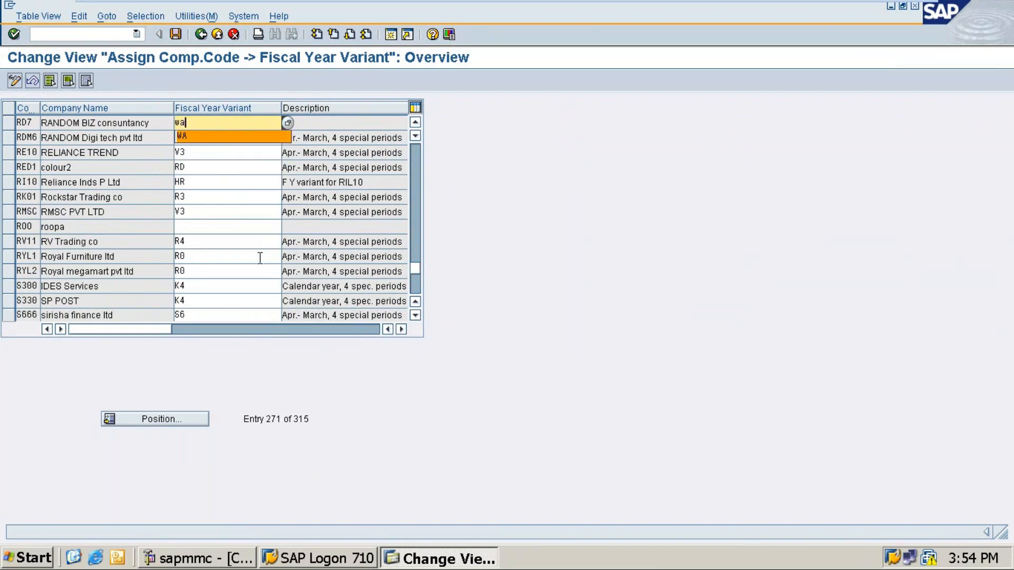
key("Return")
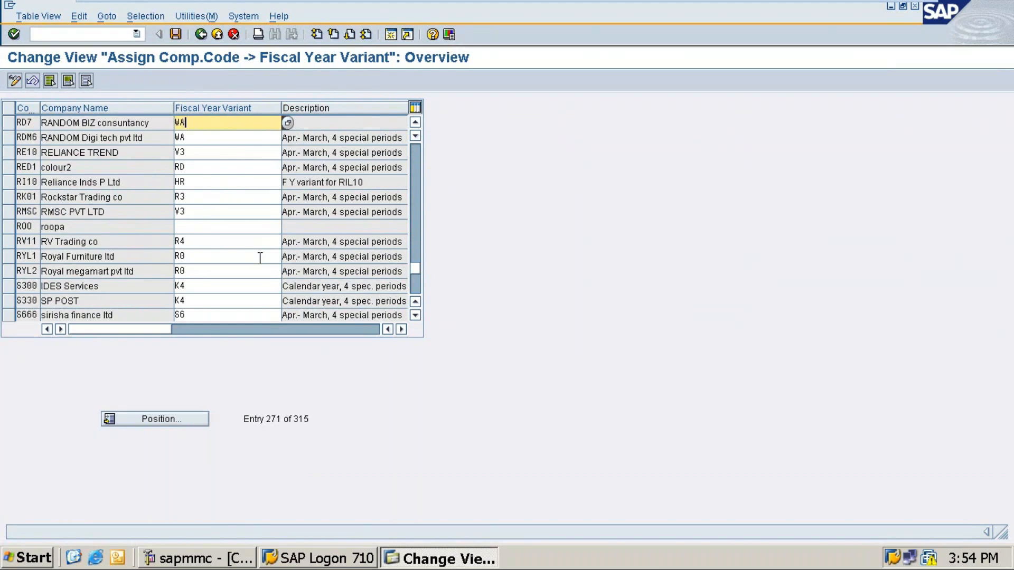
key("Return")
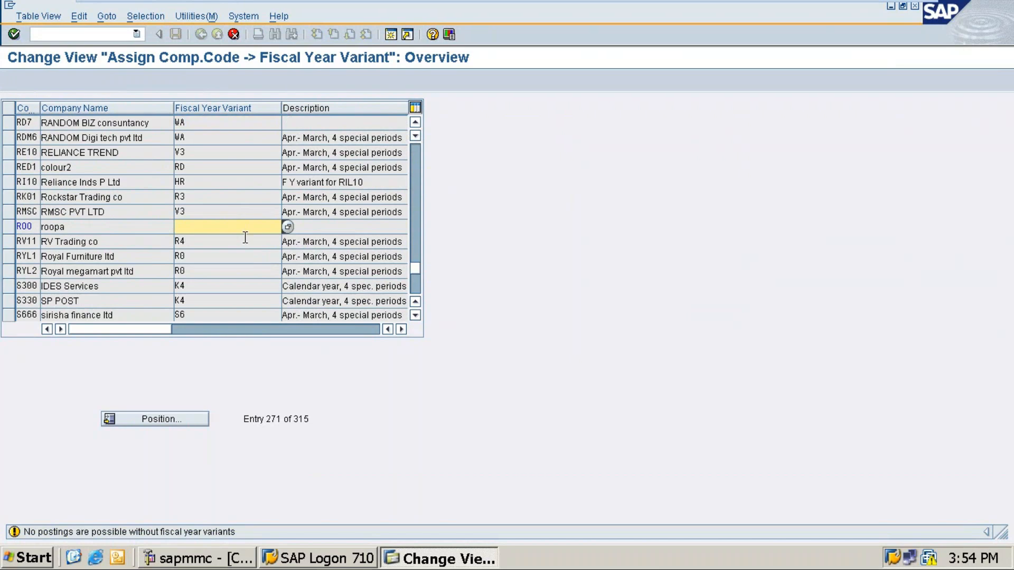
key("Return")
key("ctrl+s")
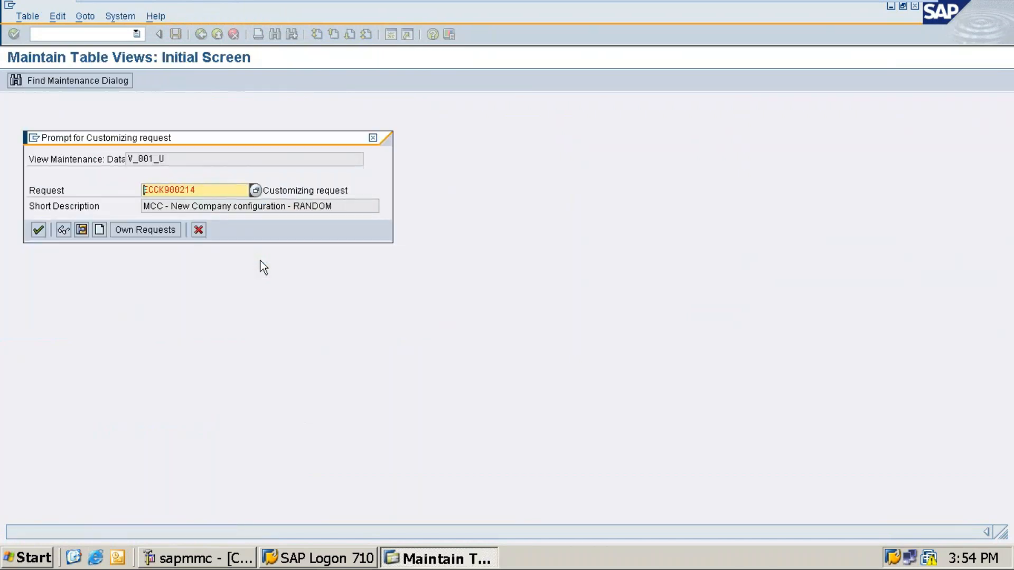
key("Return")
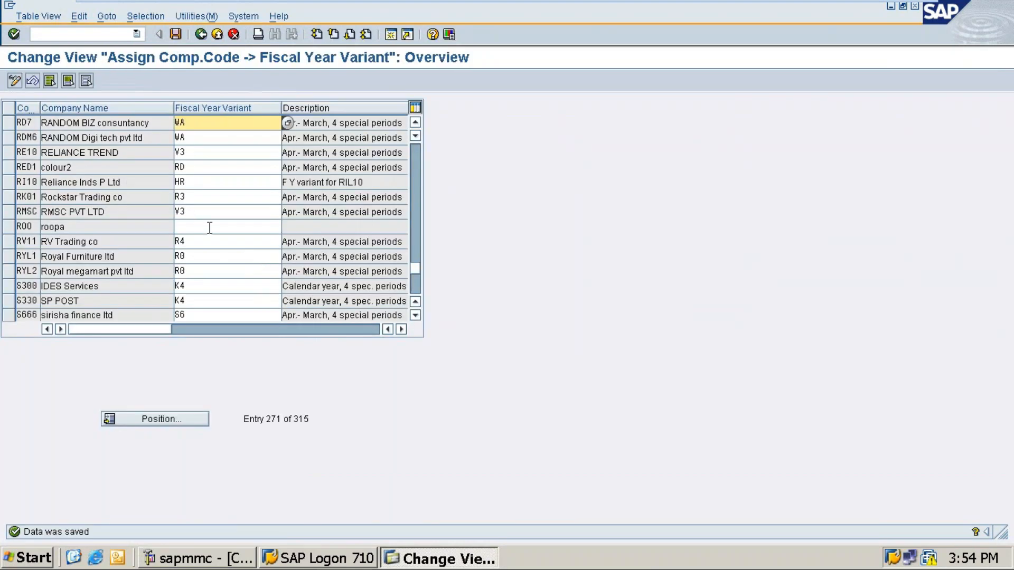
Reposition the assignment table at RDM6 and check its variant reads WA.
left_click(210, 227)
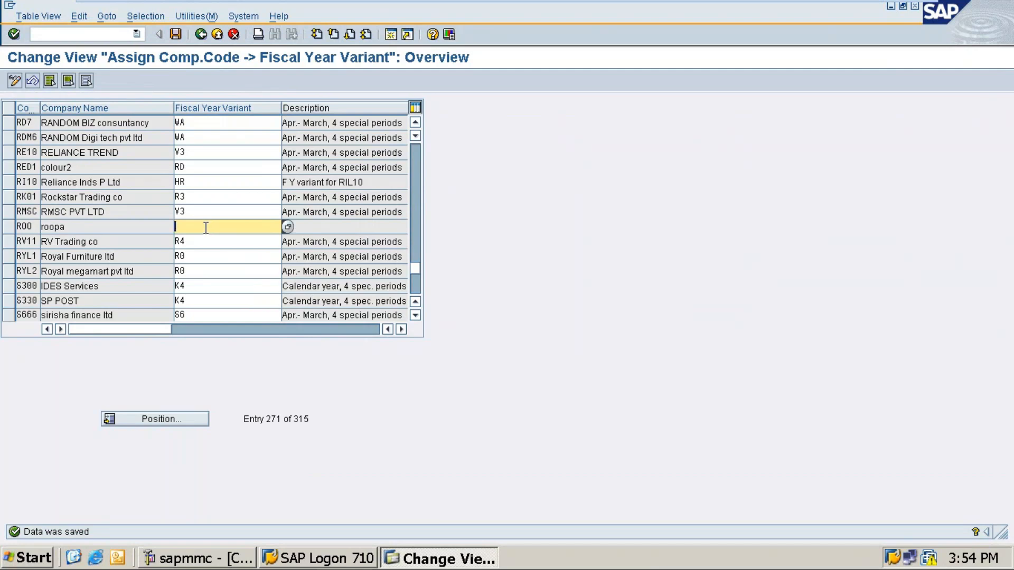
left_click(157, 419)
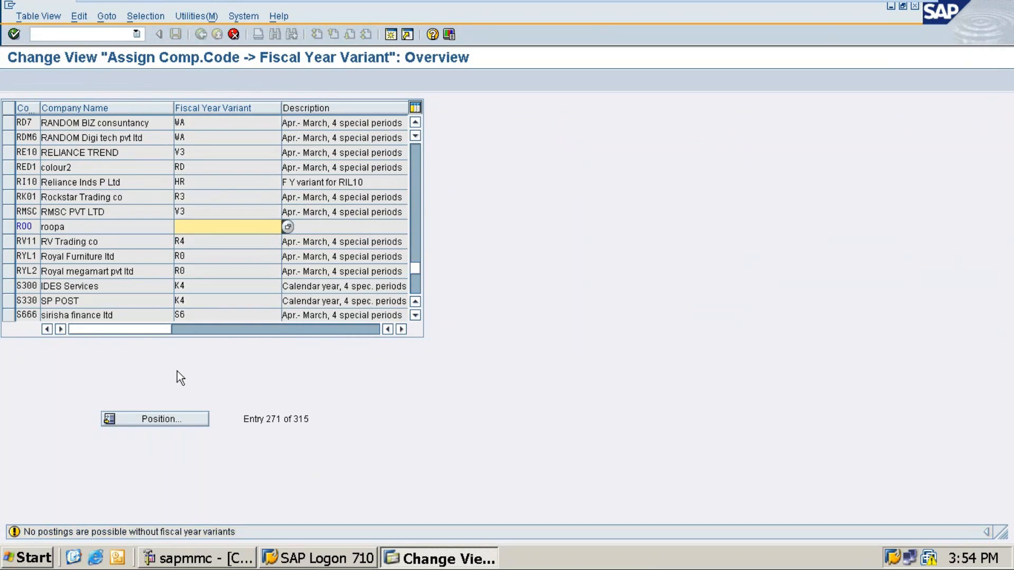
left_click(161, 423)
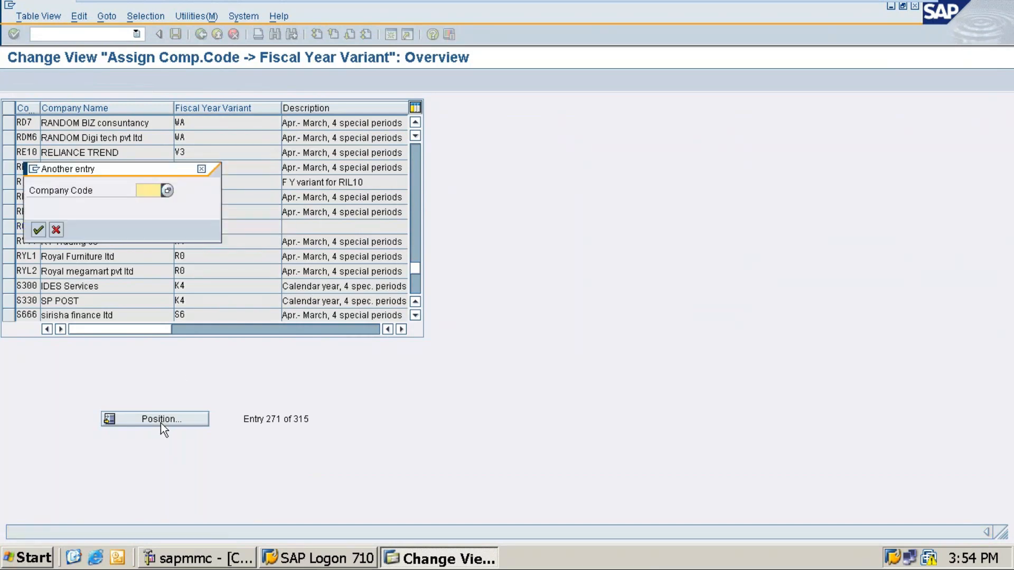
type("rdm6")
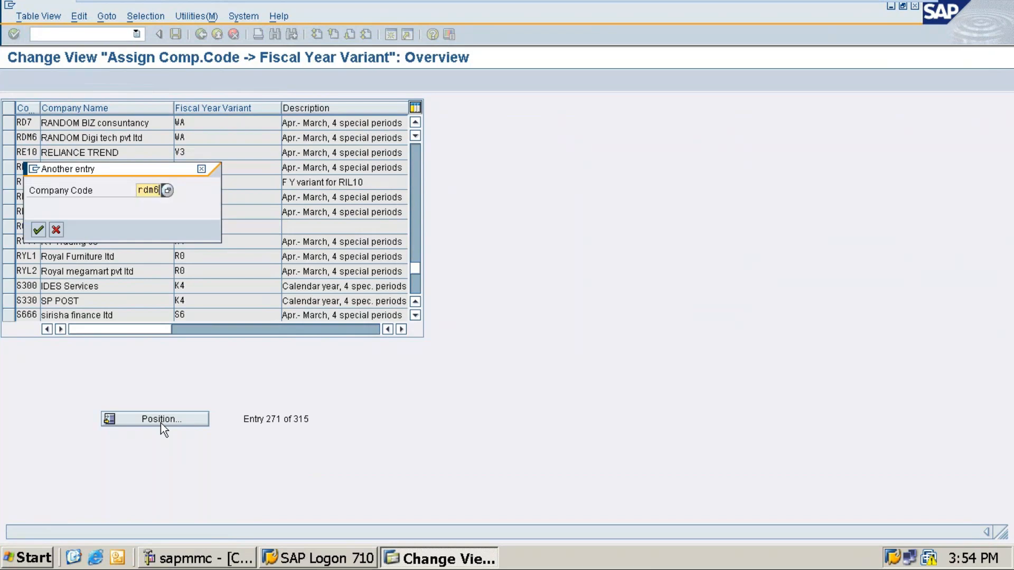
key("Return")
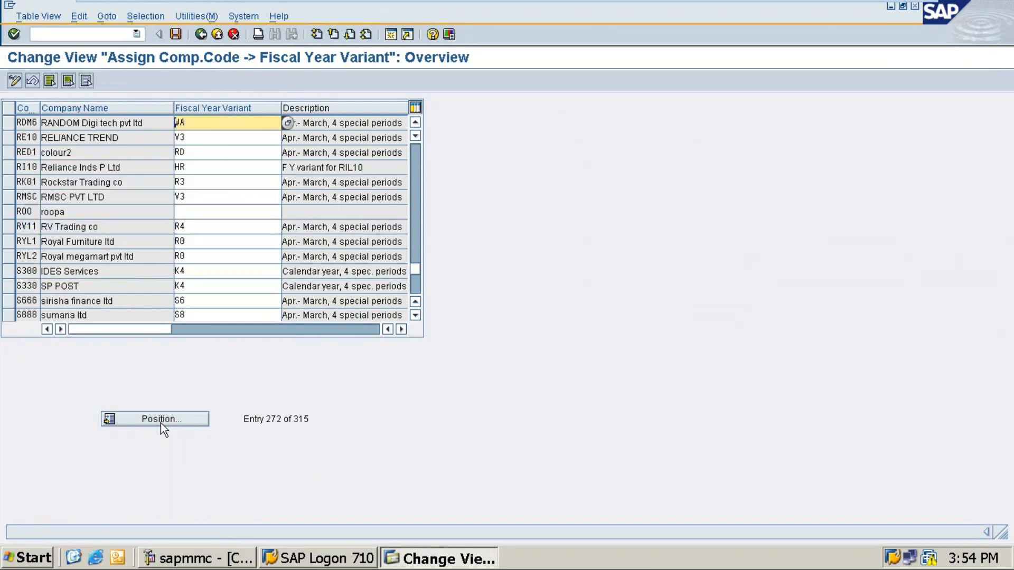
left_click(206, 123)
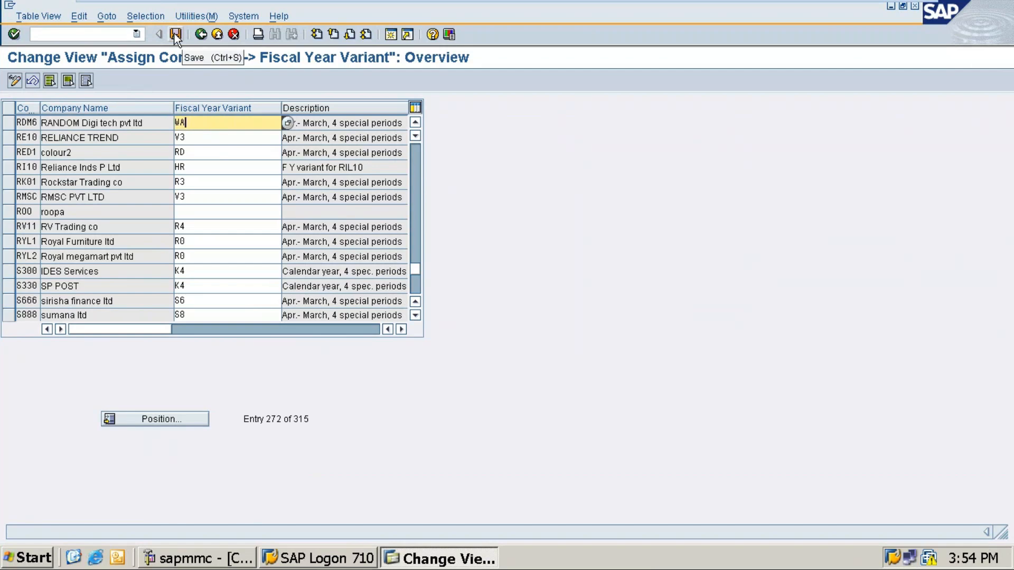
mouse_move(740, 2)
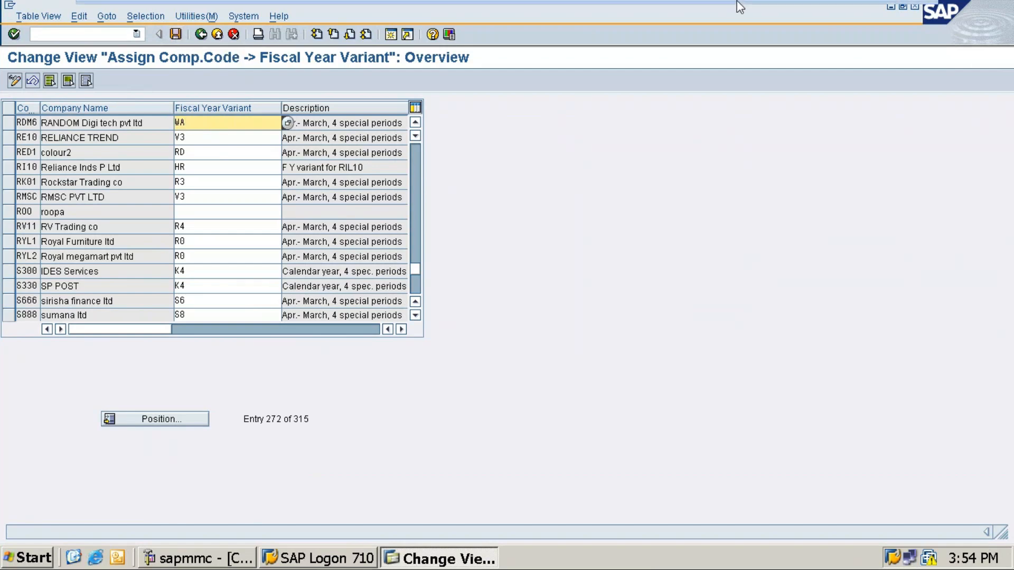
In the T-code notes, add 'position' under OB37 and 'Save' after the RDM8 >> WA line.
left_click(881, 11)
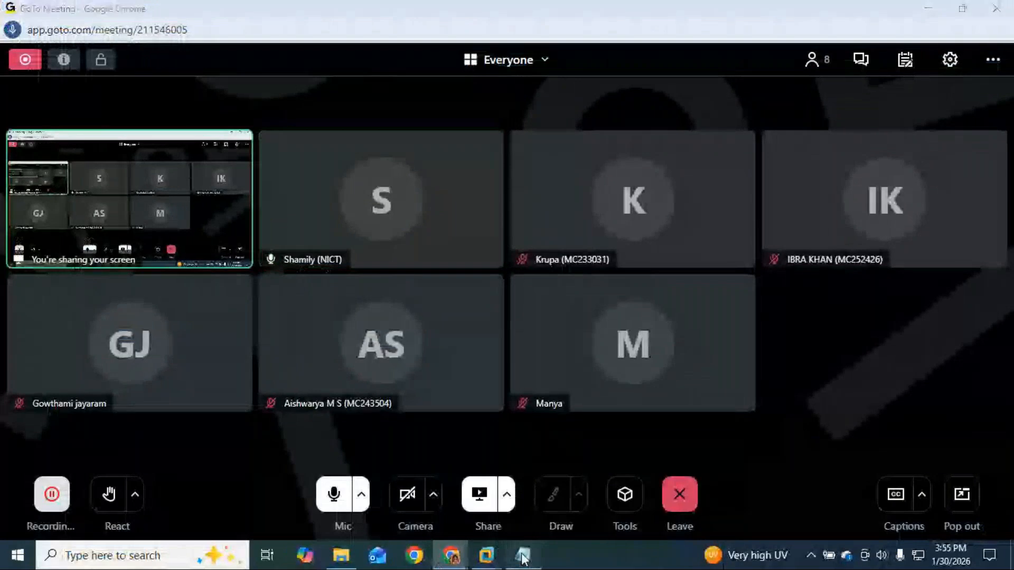
left_click(511, 556)
left_click(440, 290)
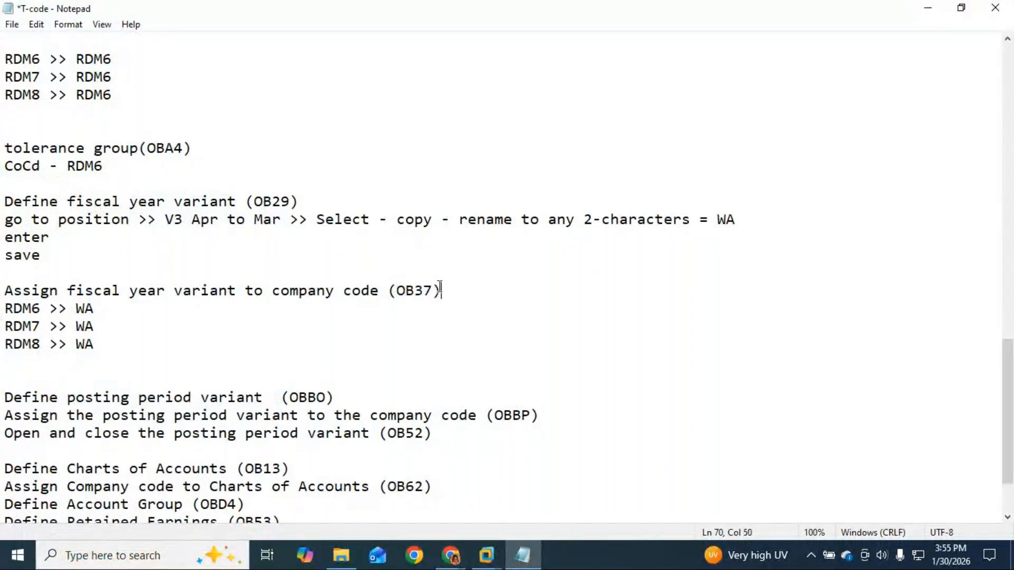
key("Return")
type("position")
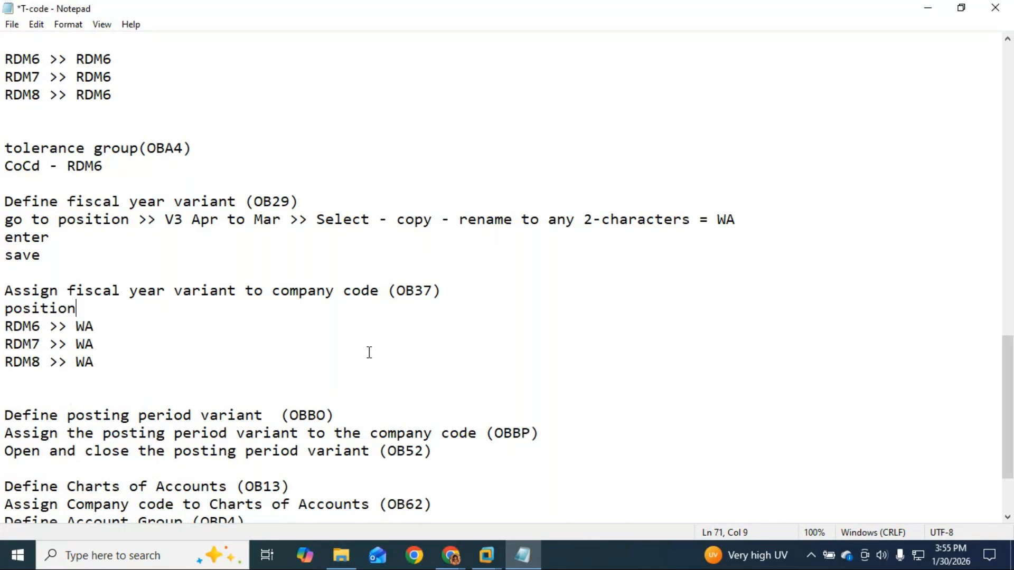
left_click(146, 365)
key("Return")
type("Sa")
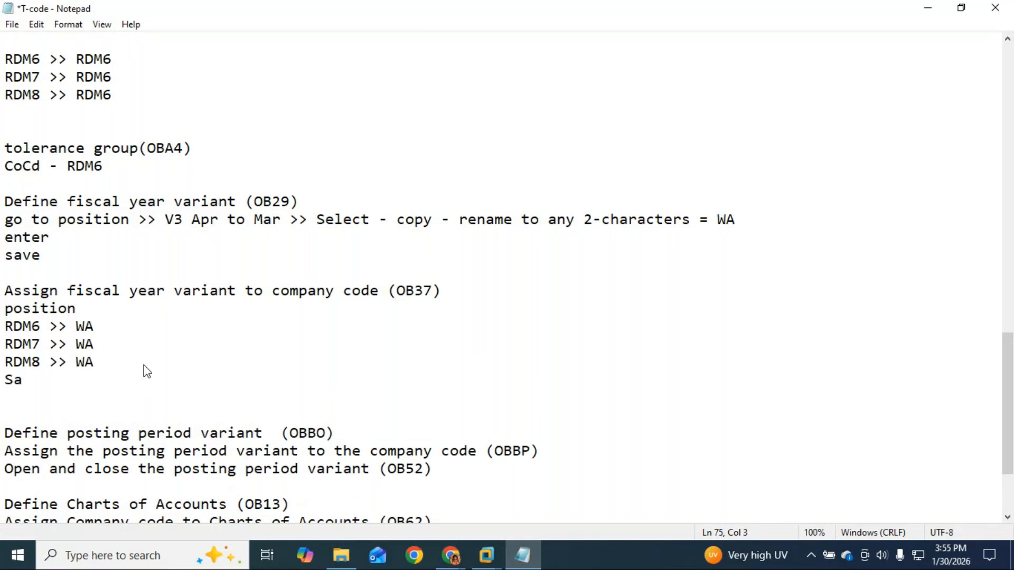
type("ve")
key("Down")
key("BackSpace")
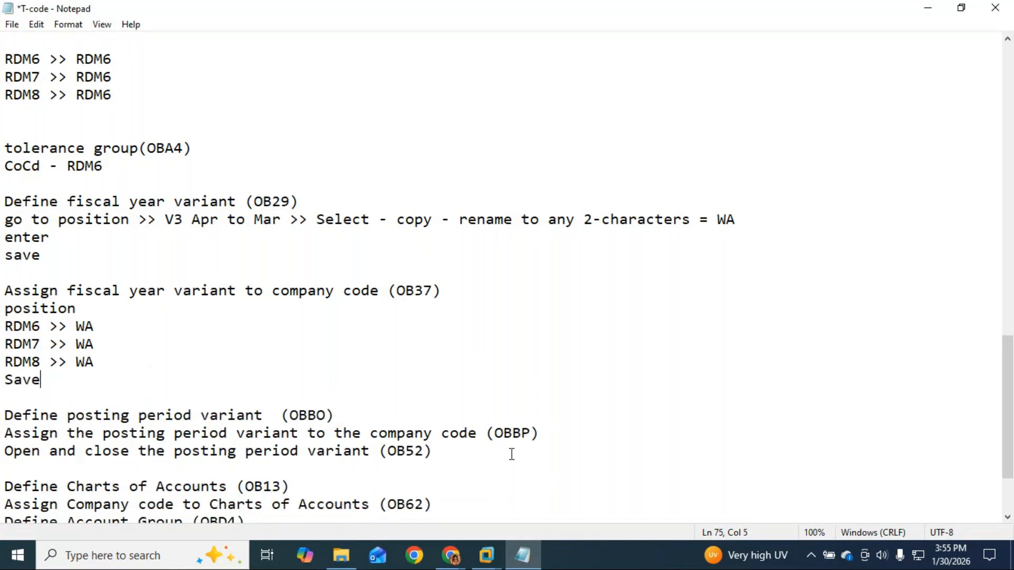
Add two blank lines under the OBBO posting period variant heading.
left_click(456, 463)
left_click(349, 416)
key("Return")
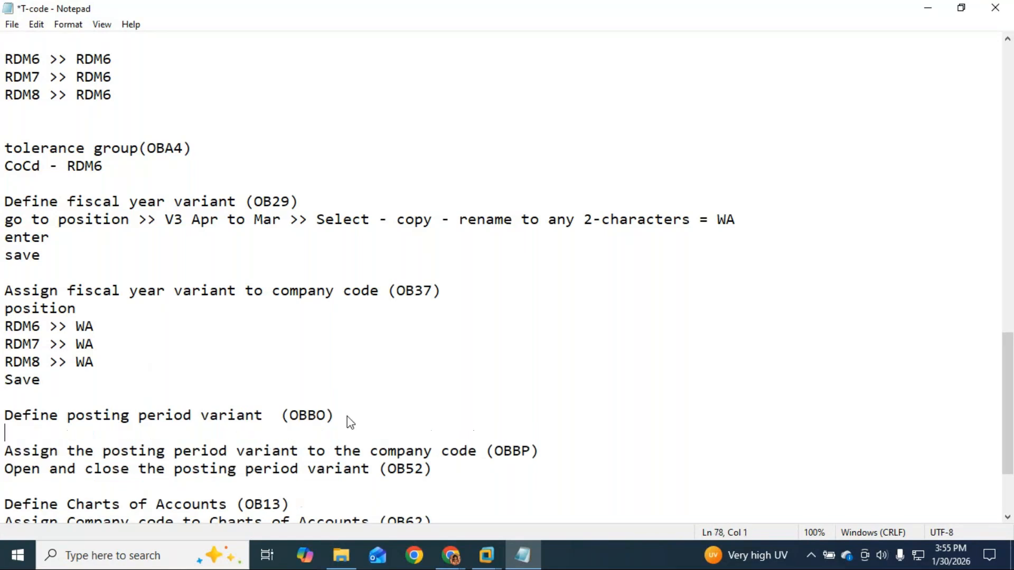
key("Return")
key("alt+Tab")
key("alt+Tab")
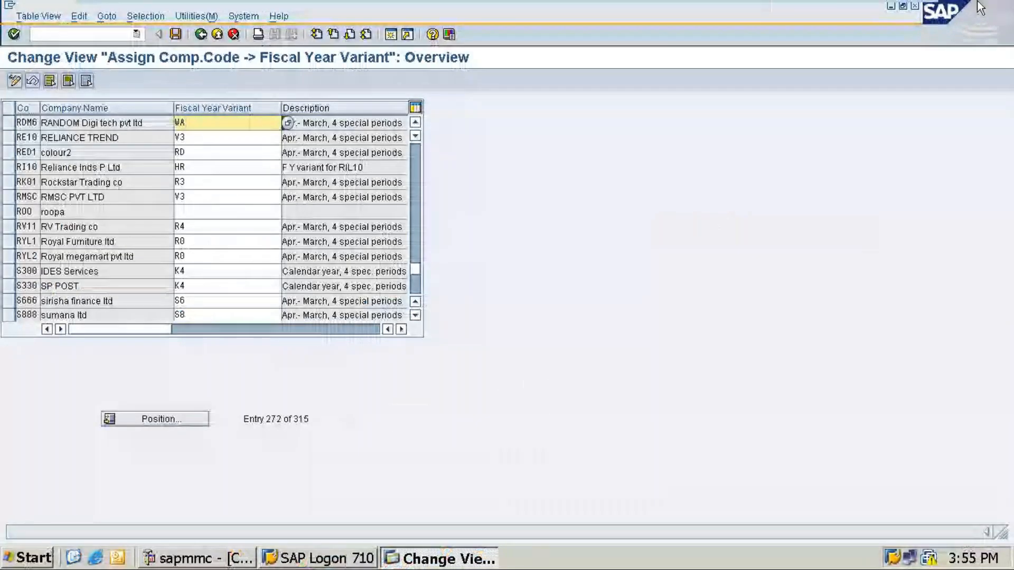
Minimize SAP and Notepad, then bring the VMware ECC window back in a normal window.
left_click(891, 6)
left_click(928, 8)
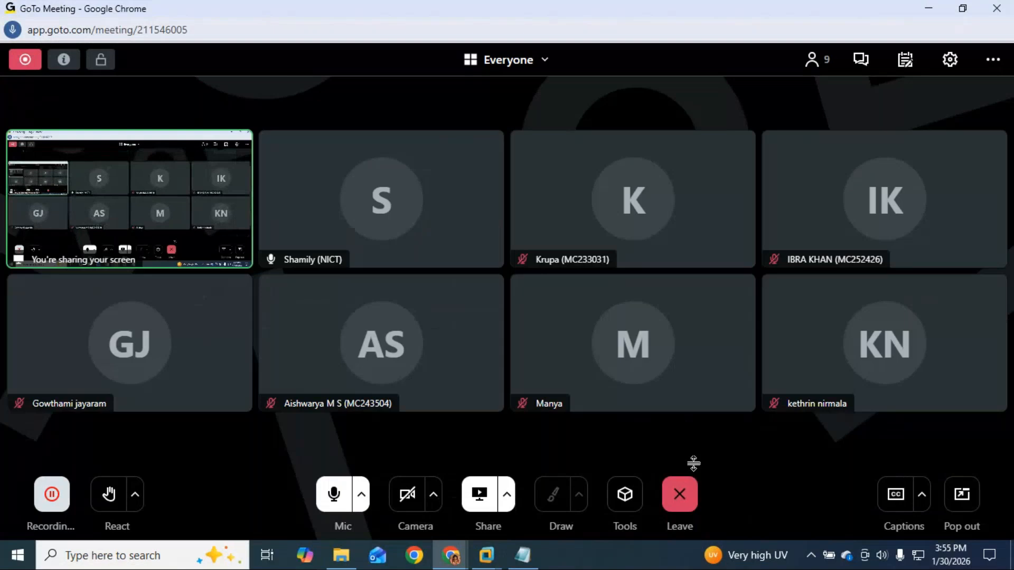
mouse_move(772, 400)
left_click(485, 554)
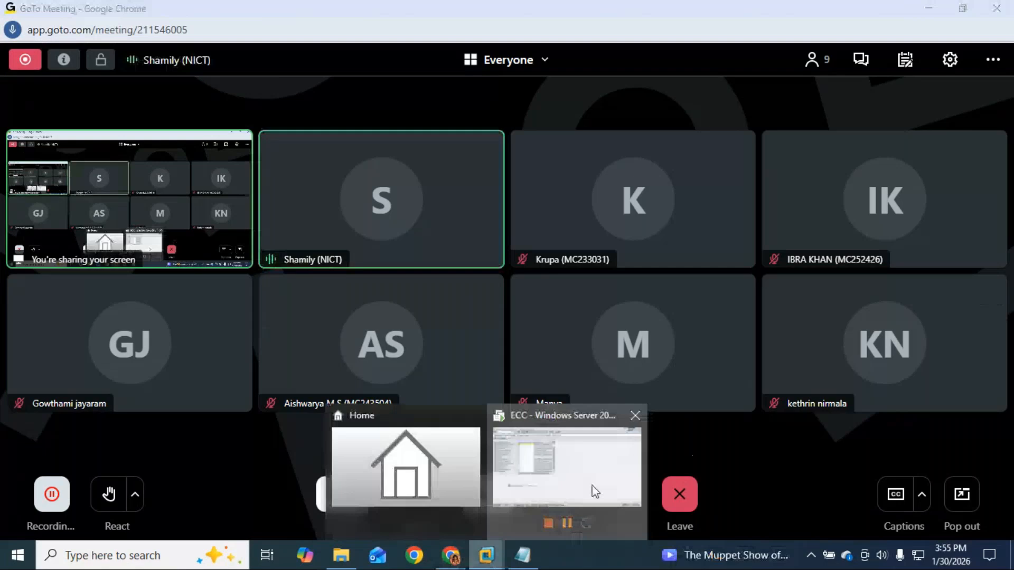
left_click(596, 491)
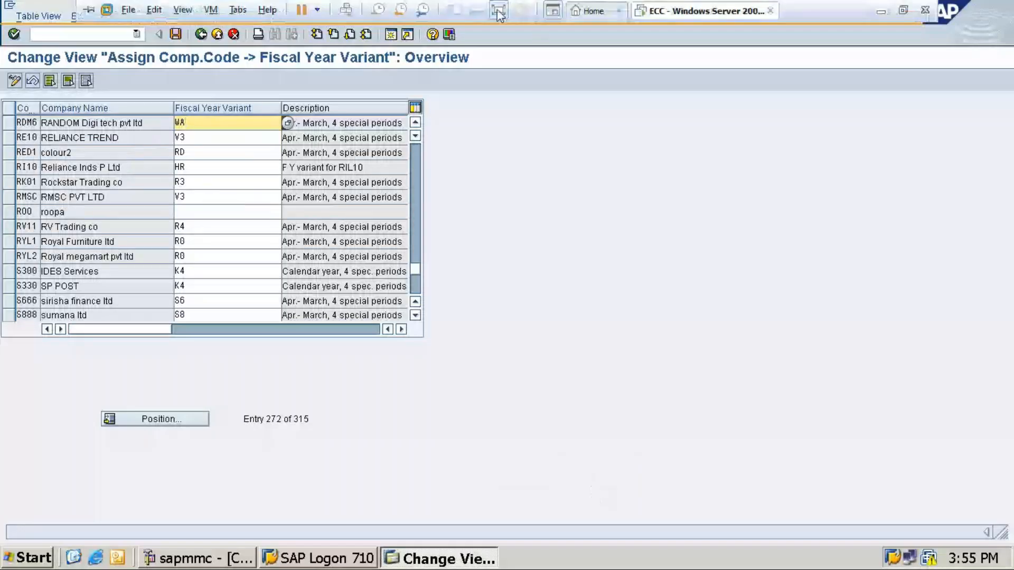
left_click(499, 10)
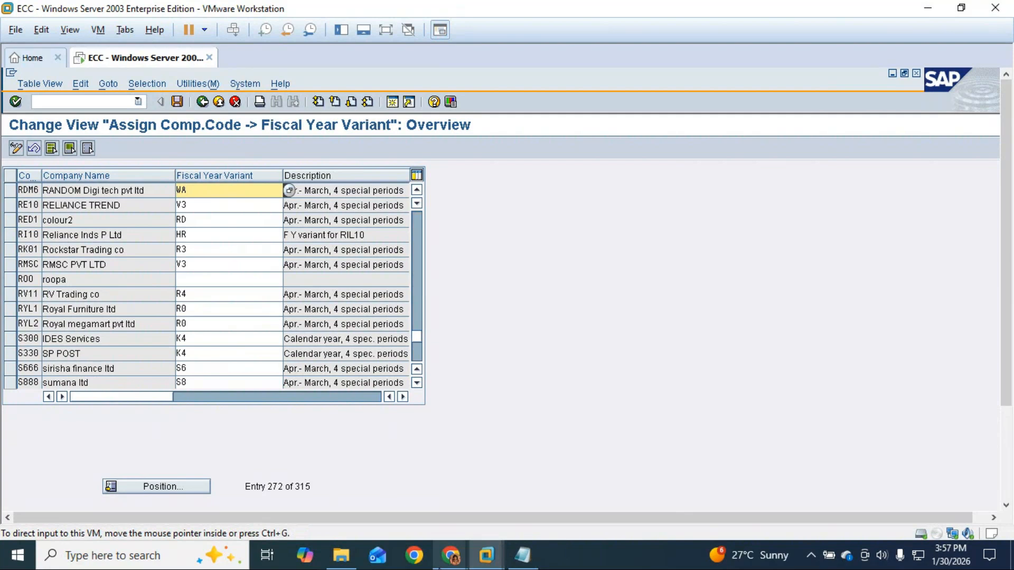
mouse_move(450, 555)
left_click(502, 525)
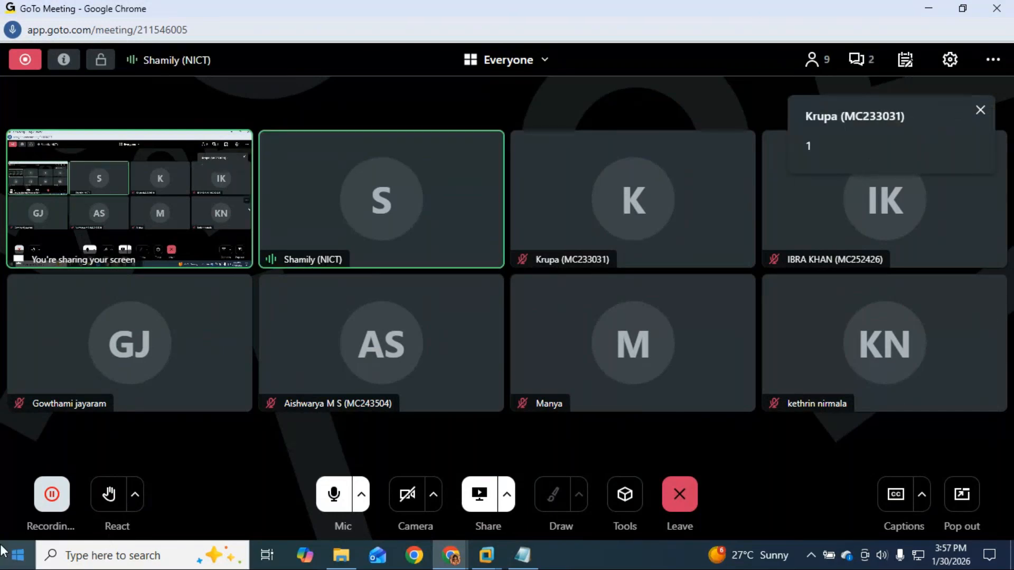
left_click(488, 548)
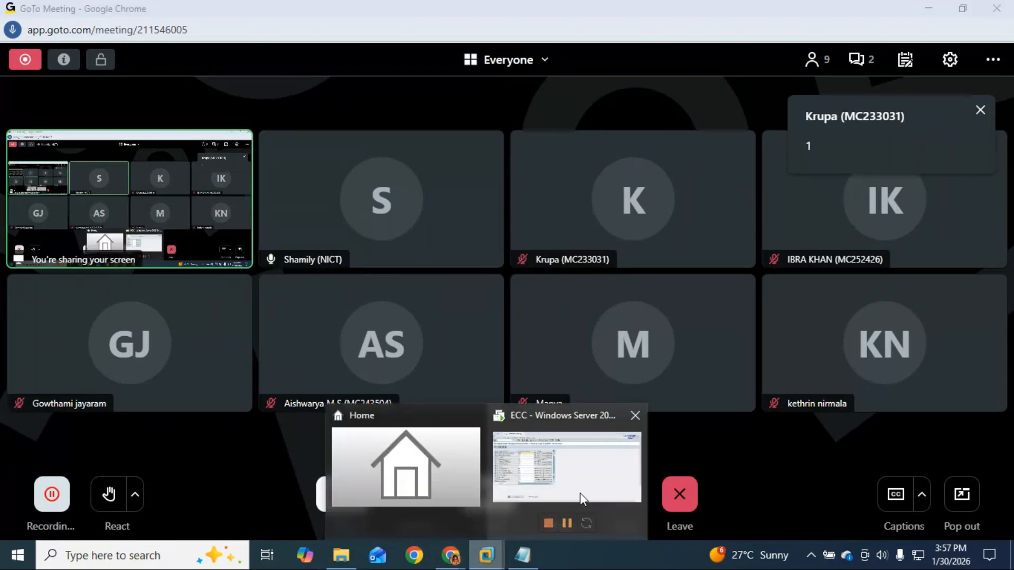
left_click(592, 490)
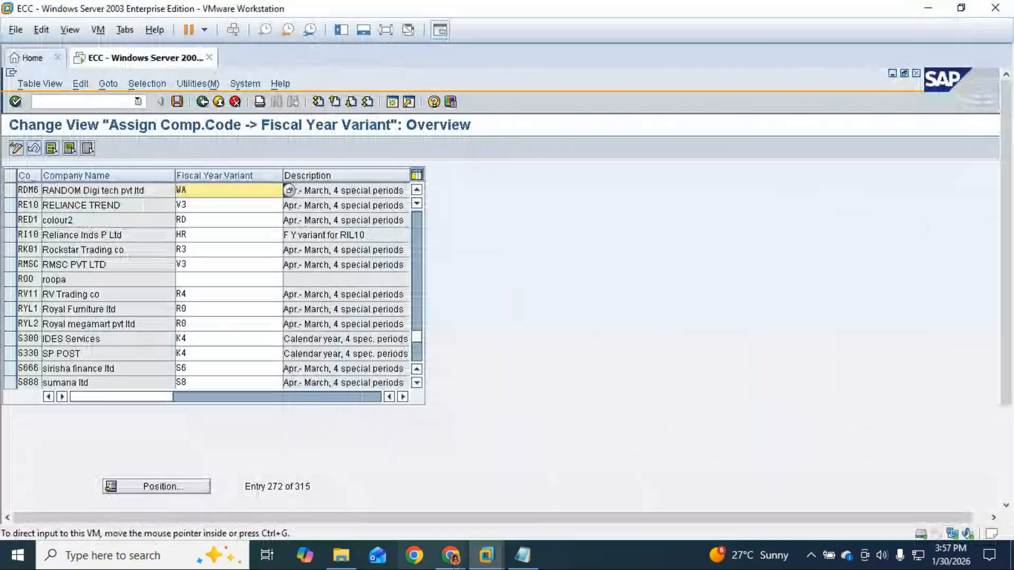
left_click(519, 557)
Write 'New entries > RDM6' on a new line under the OBBO heading in the notes.
left_click(356, 415)
scroll(356, 415, "down", 1)
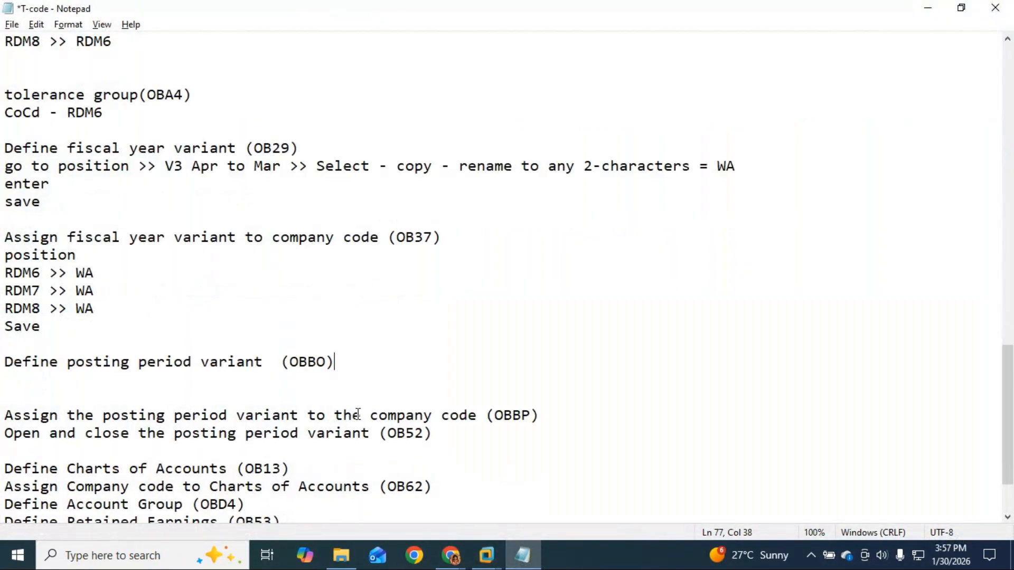
key("Return")
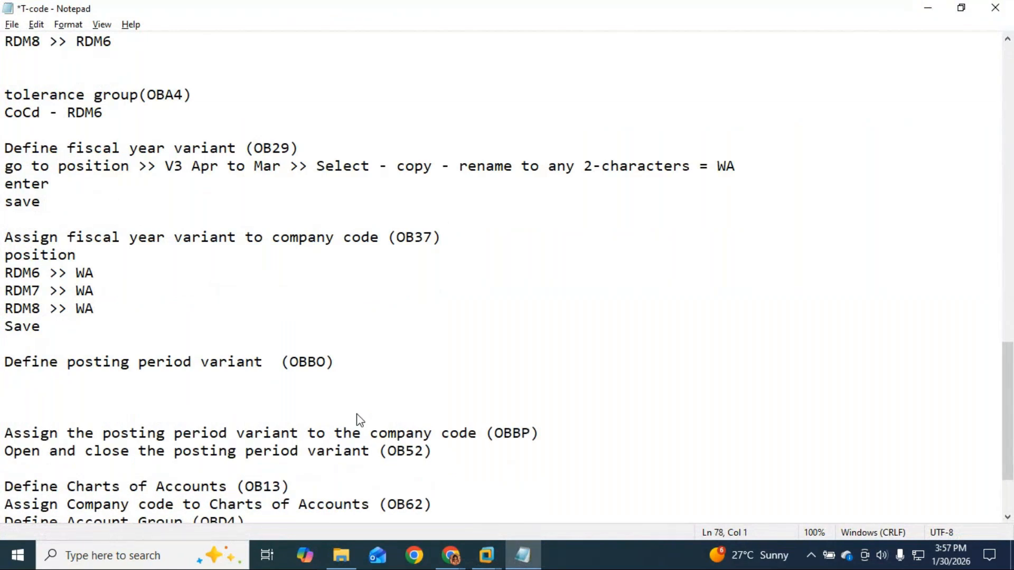
left_click_drag(42, 277, 3, 275)
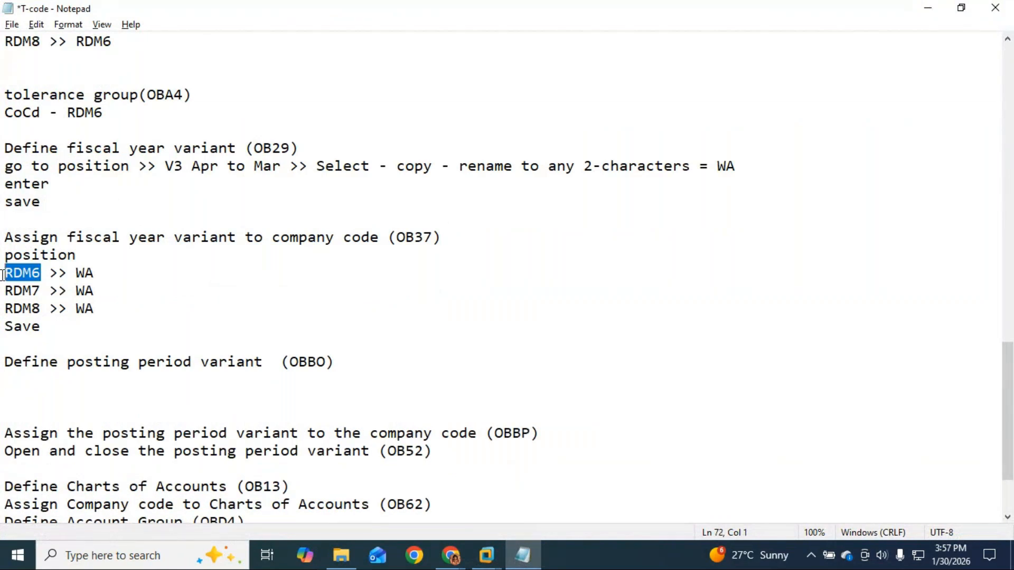
left_click(24, 383)
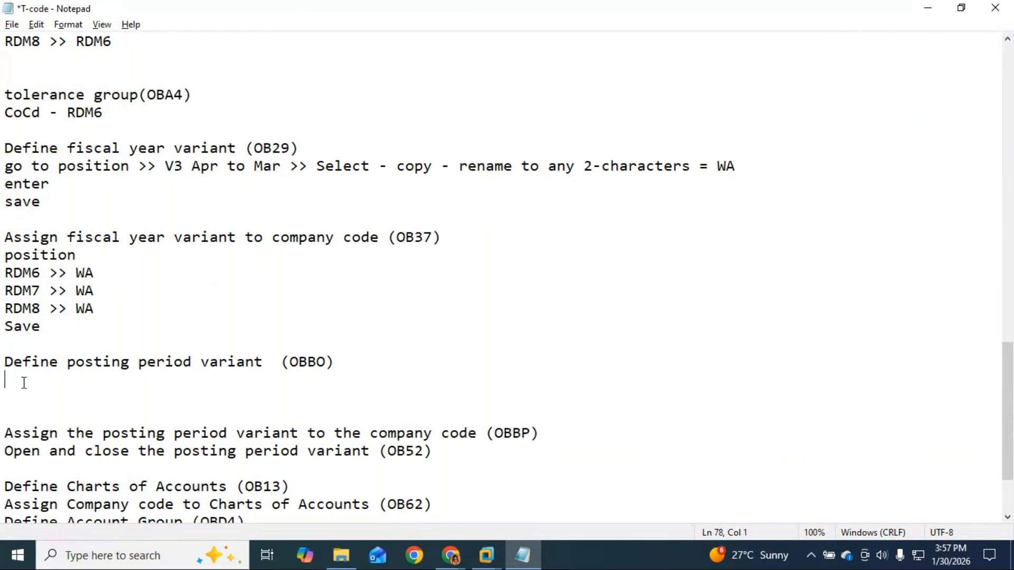
type("New entries ")
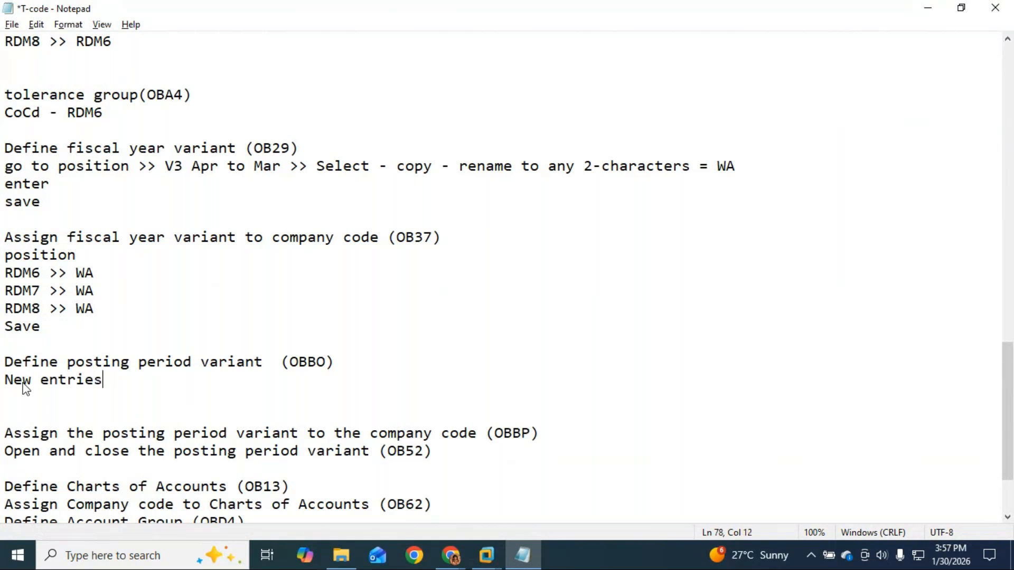
type("> RDM6")
left_click(486, 560)
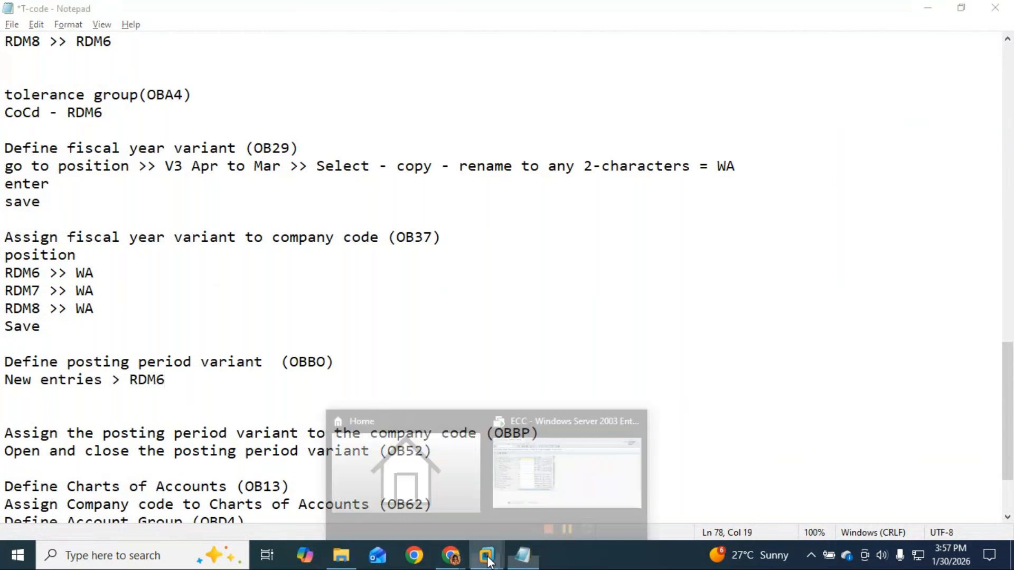
left_click(523, 500)
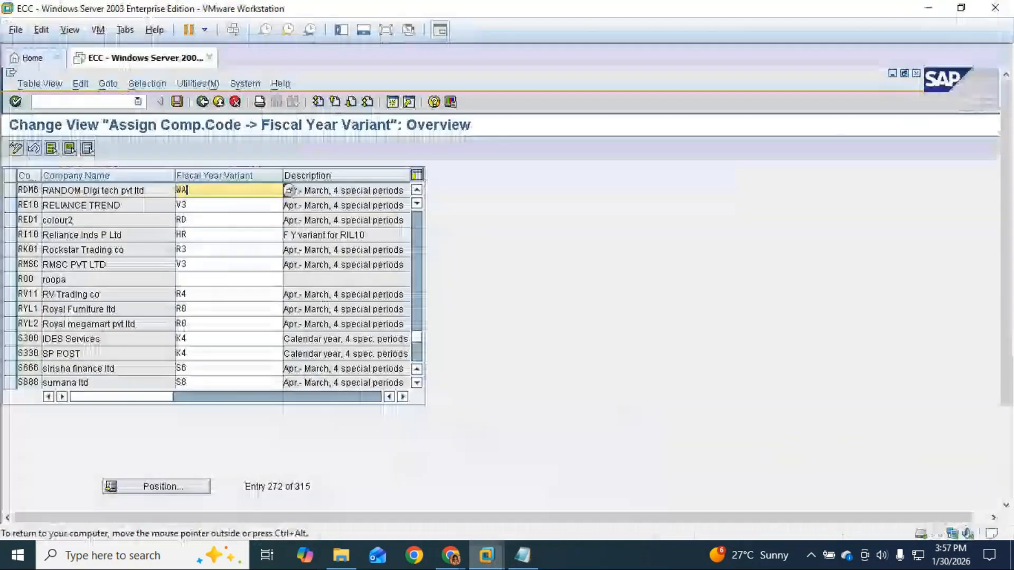
Run /nOBBO and add new variant RDM6 named 'RANDOM - posting period variant'.
key("ctrl+slash")
type("/no")
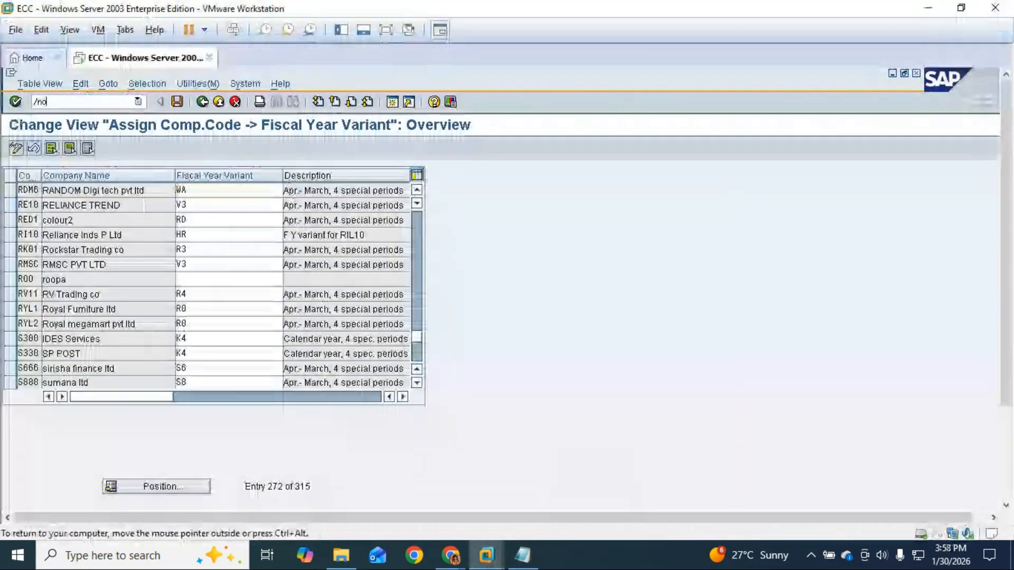
type("bbo")
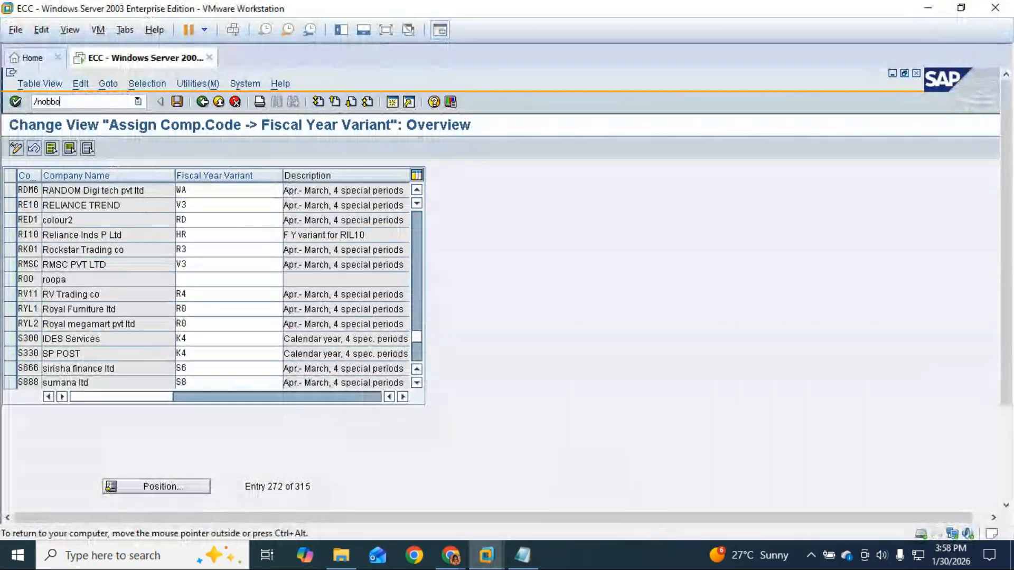
key("Return")
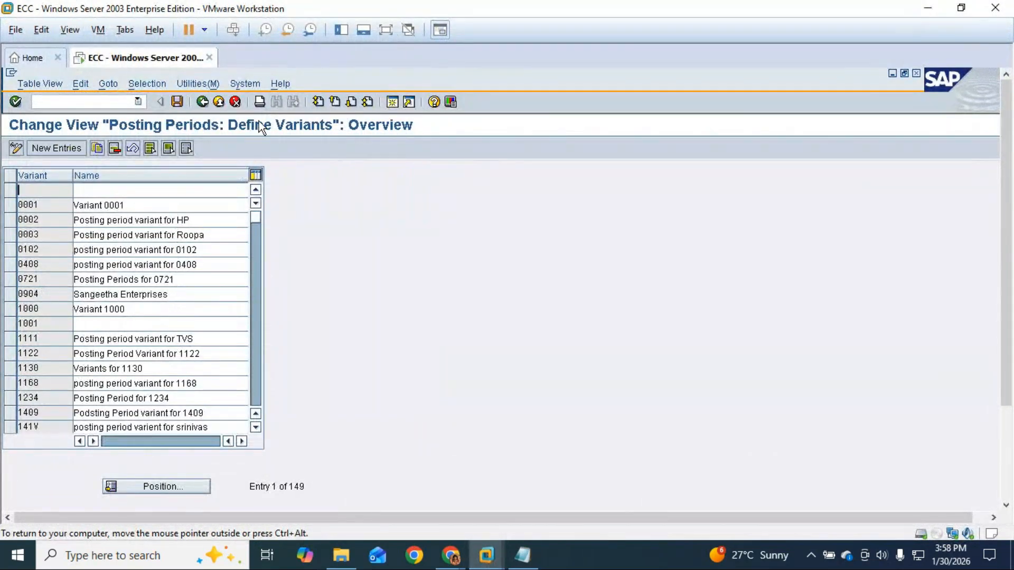
left_click(49, 150)
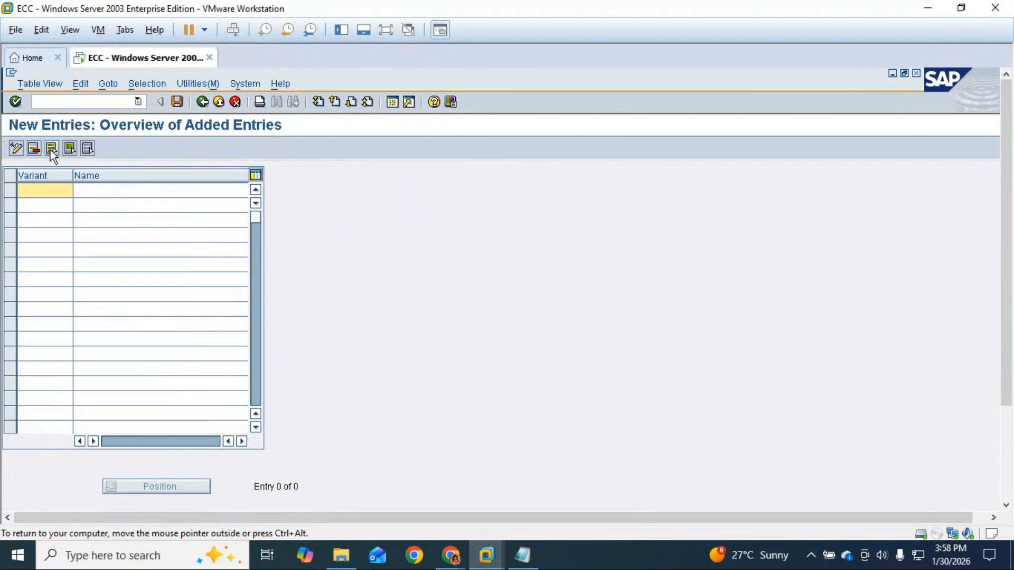
type("RDM6")
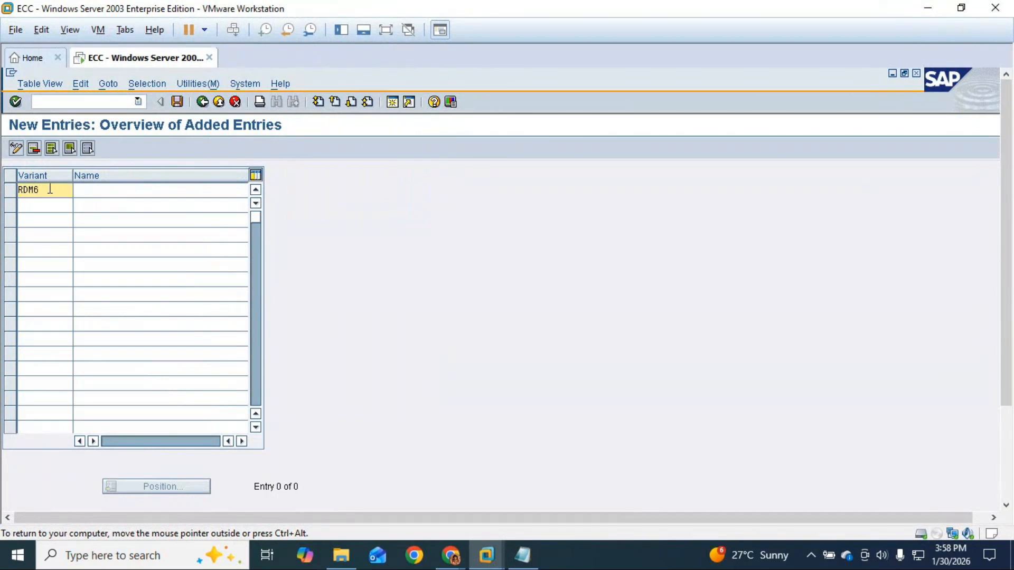
left_click(86, 190)
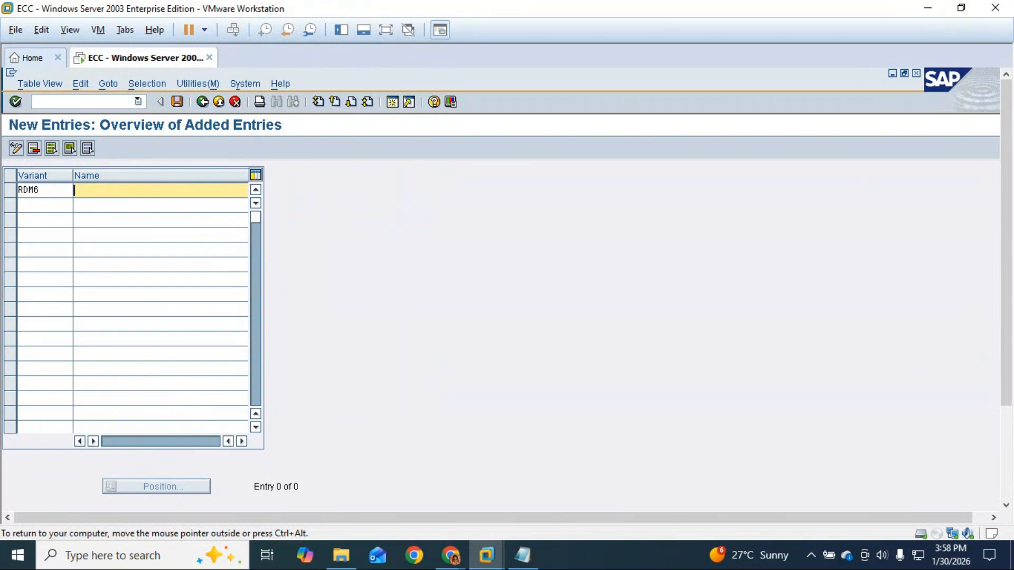
type("RANDOM - posting per")
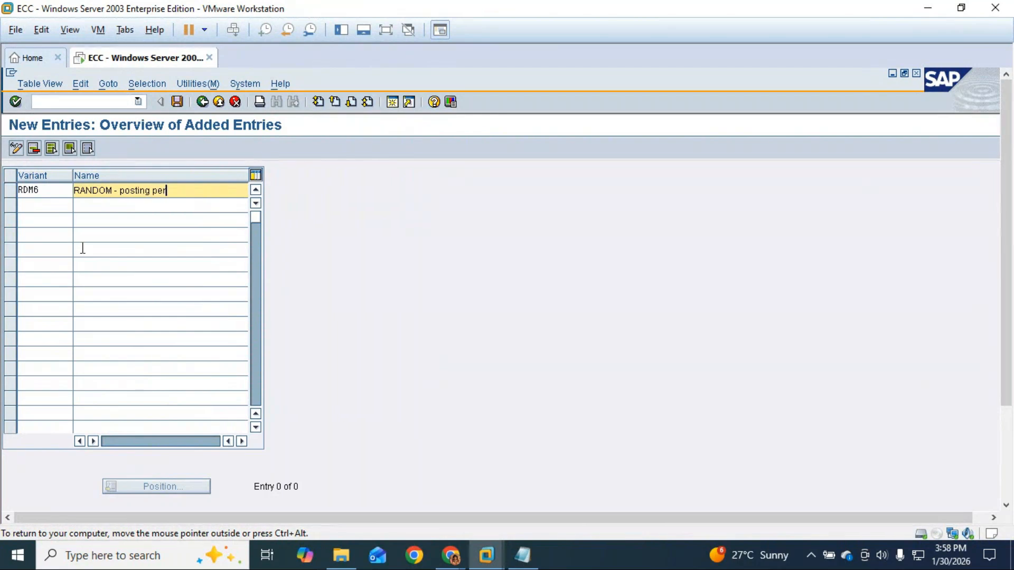
type("iod variant")
left_click(520, 558)
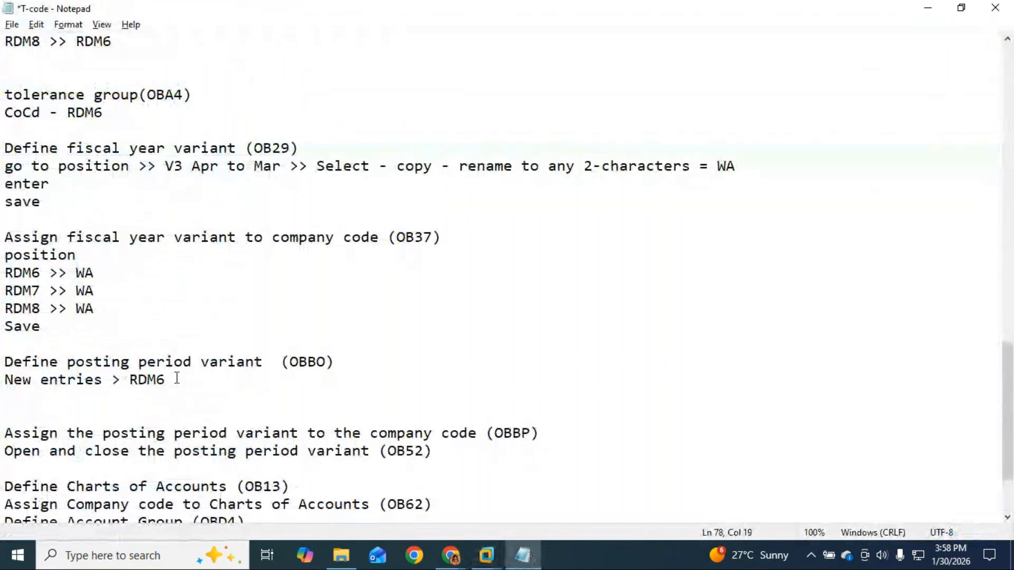
Note 'RDM6 - RANDOM Posting Period Variant' followed by a Save line in the OBBO notes.
left_click(129, 381)
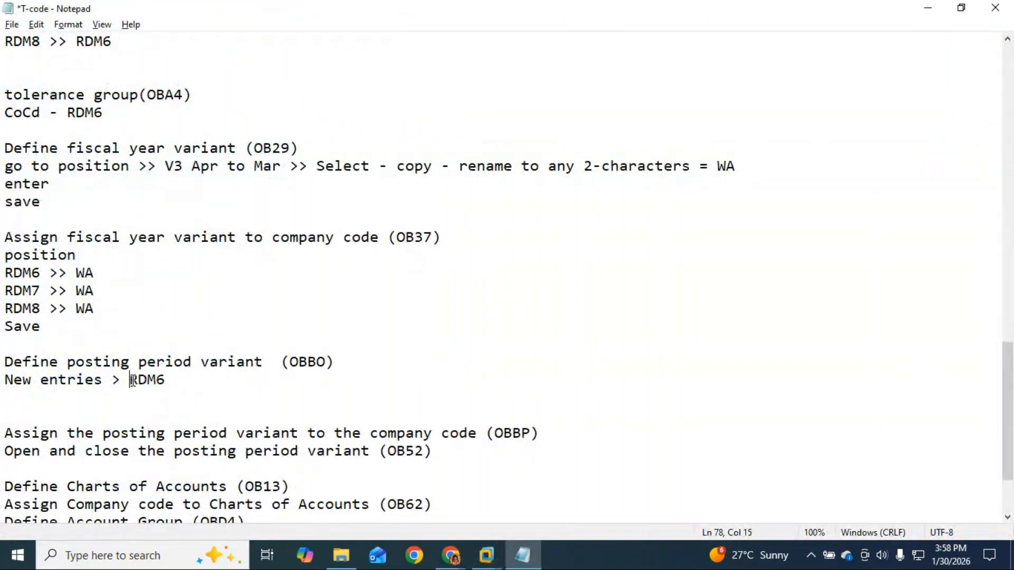
key("Return")
left_click(125, 404)
type("- RA")
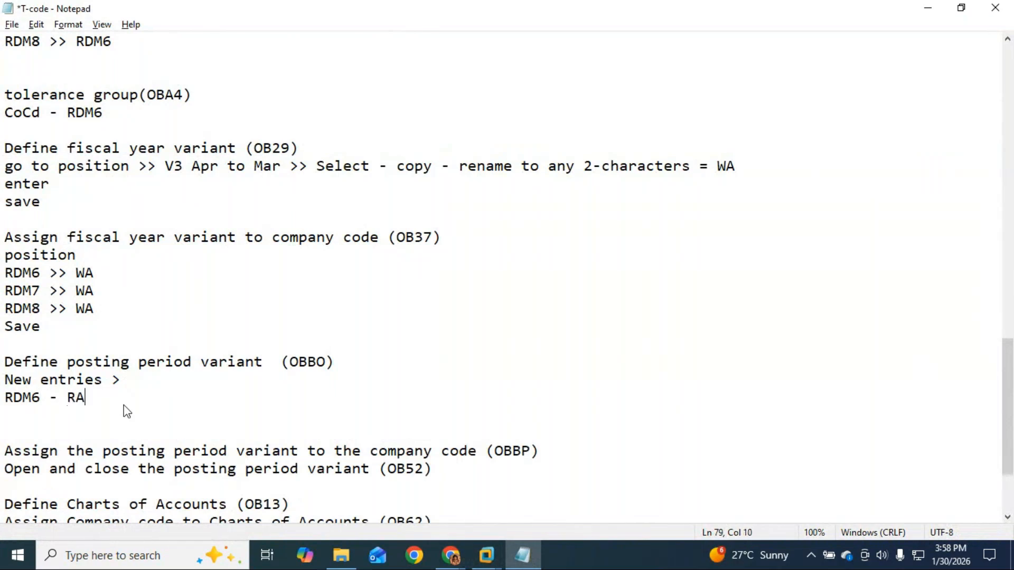
type("NDOM Postin")
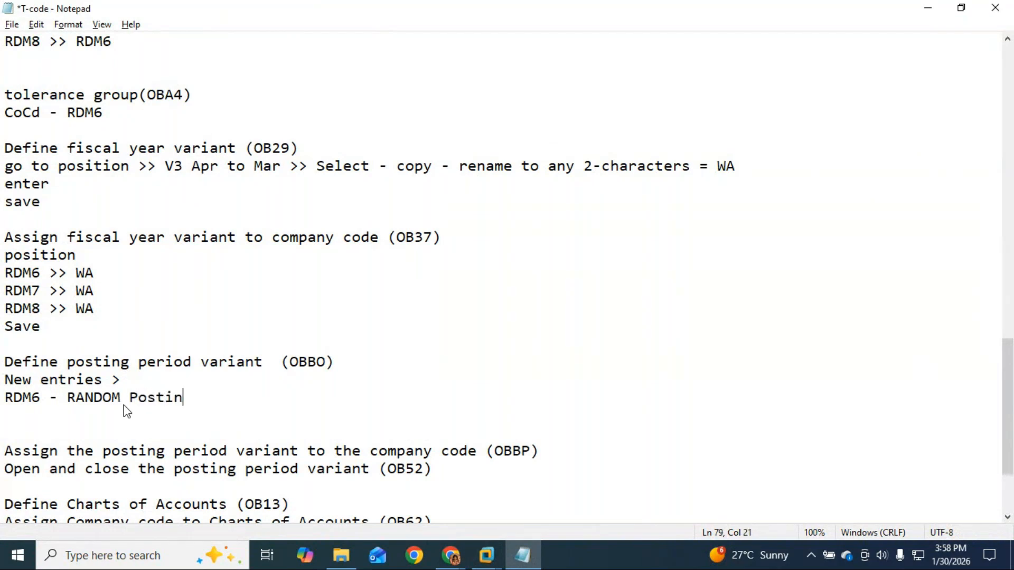
type("g Period Variant")
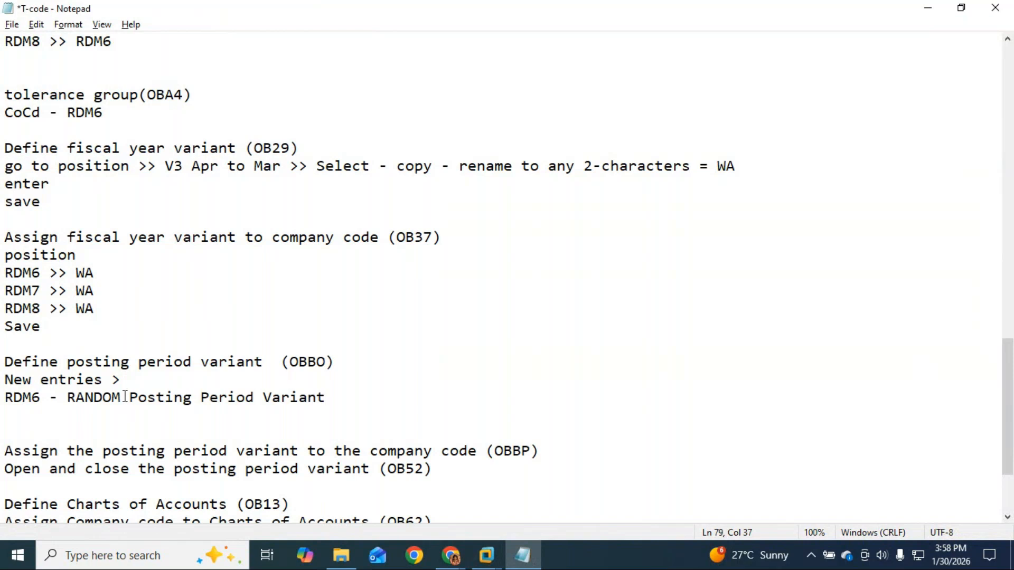
key("Return")
type("Save")
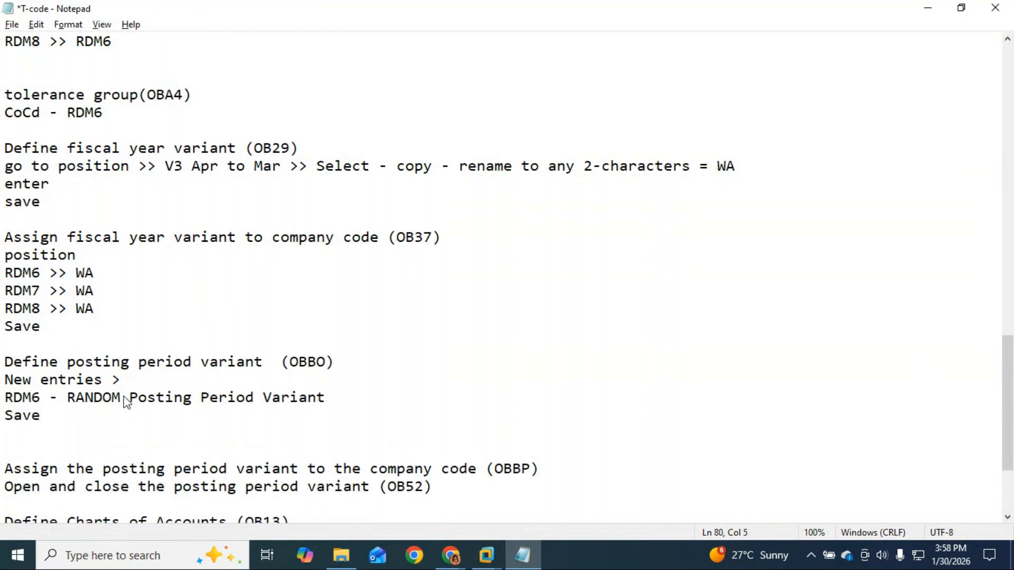
mouse_move(486, 555)
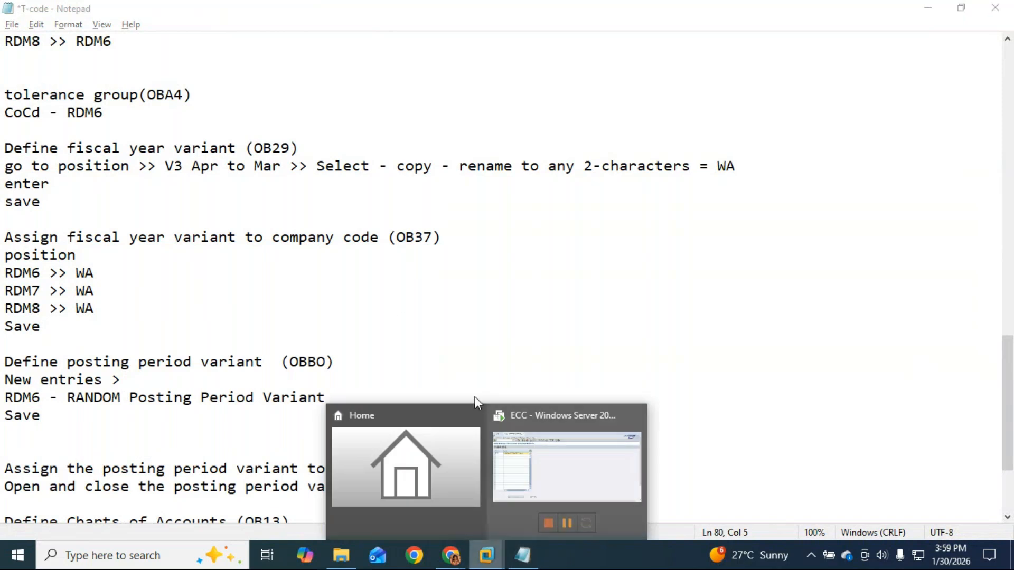
left_click(570, 487)
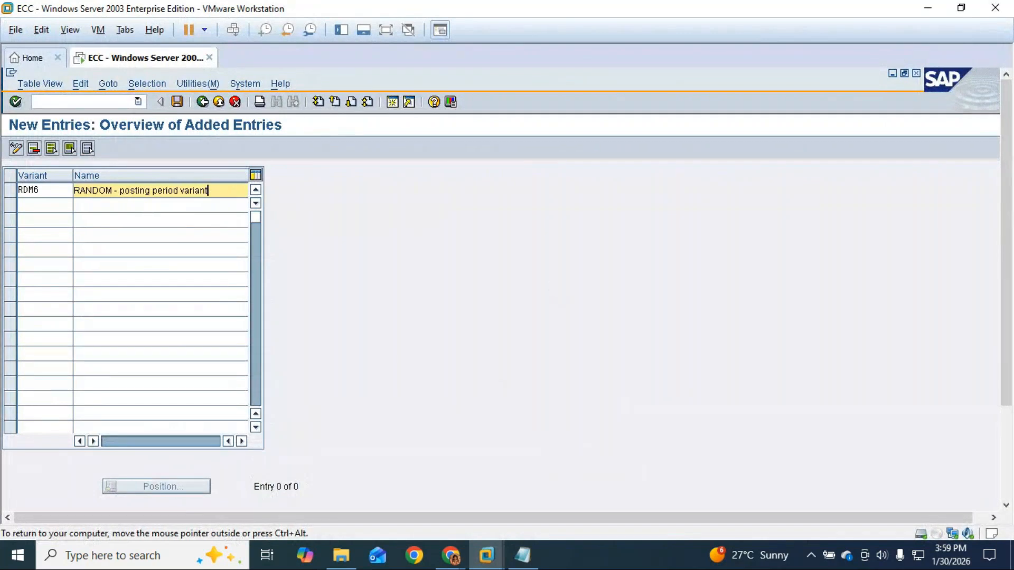
Save posting period variant RDM6 under the existing customizing request.
key("ctrl+s")
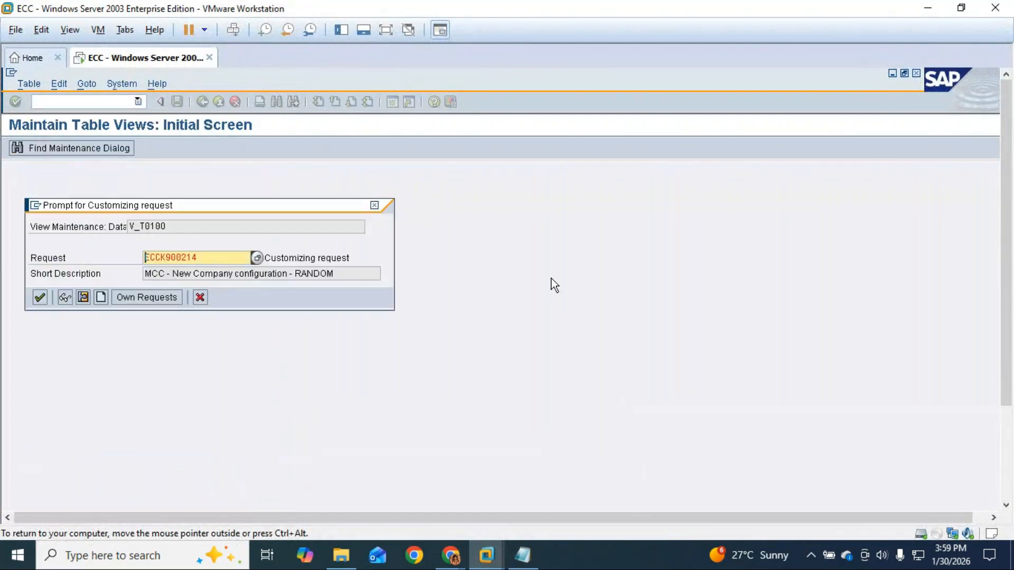
key("Return")
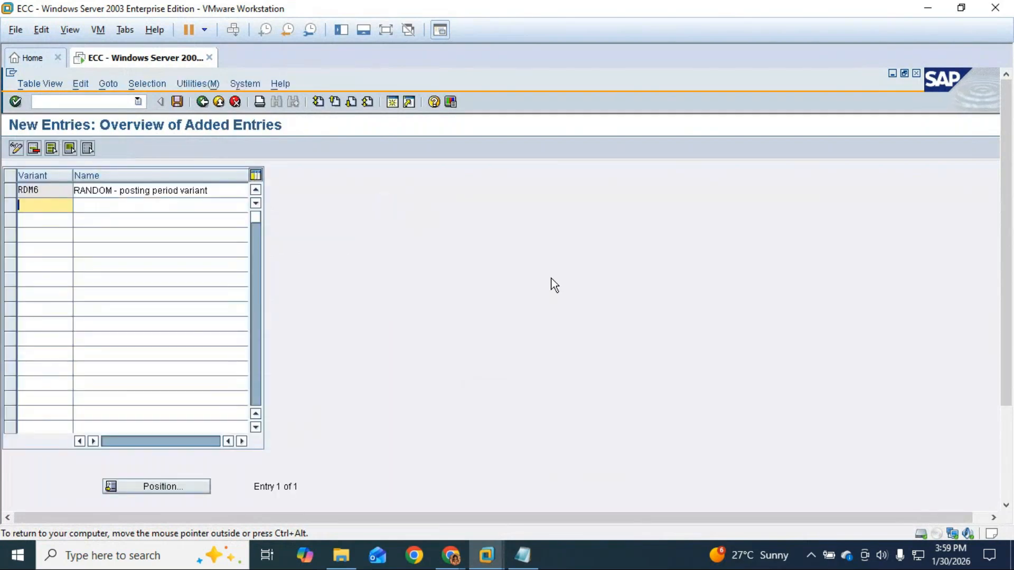
left_click(388, 28)
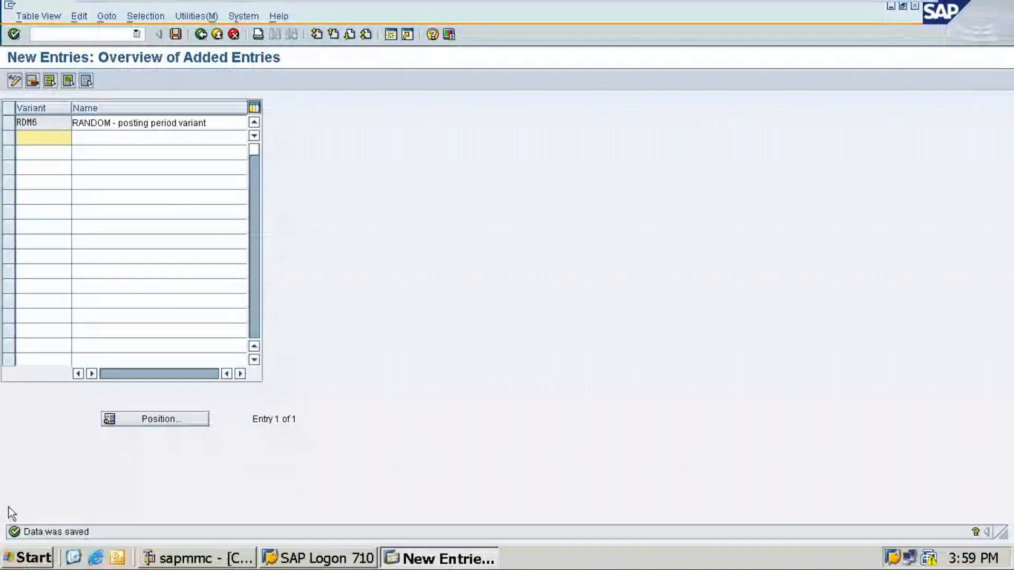
Minimise VMware and bring the GoTo Meeting participant grid forward, opening and closing chat.
mouse_move(829, 6)
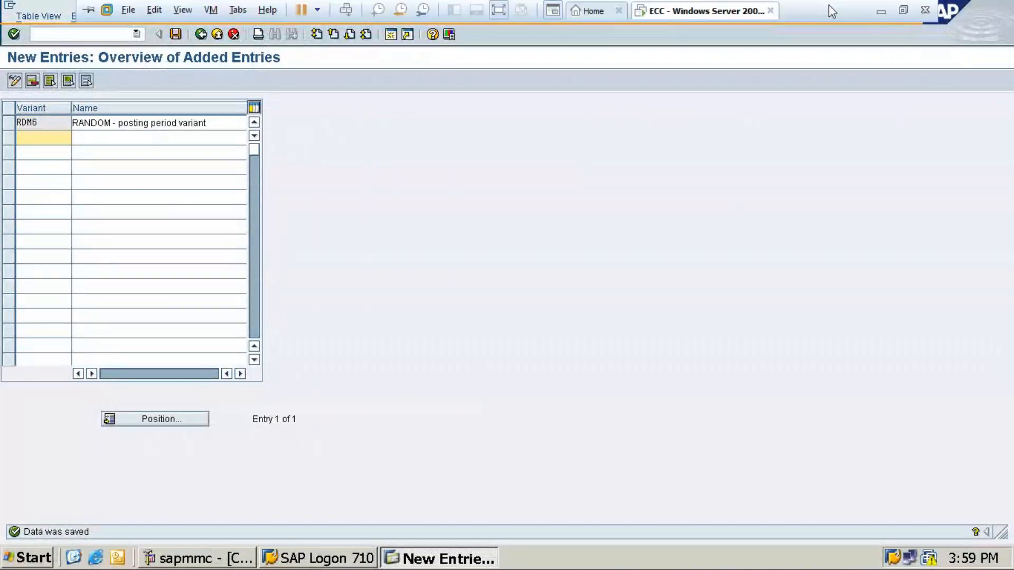
left_click(879, 13)
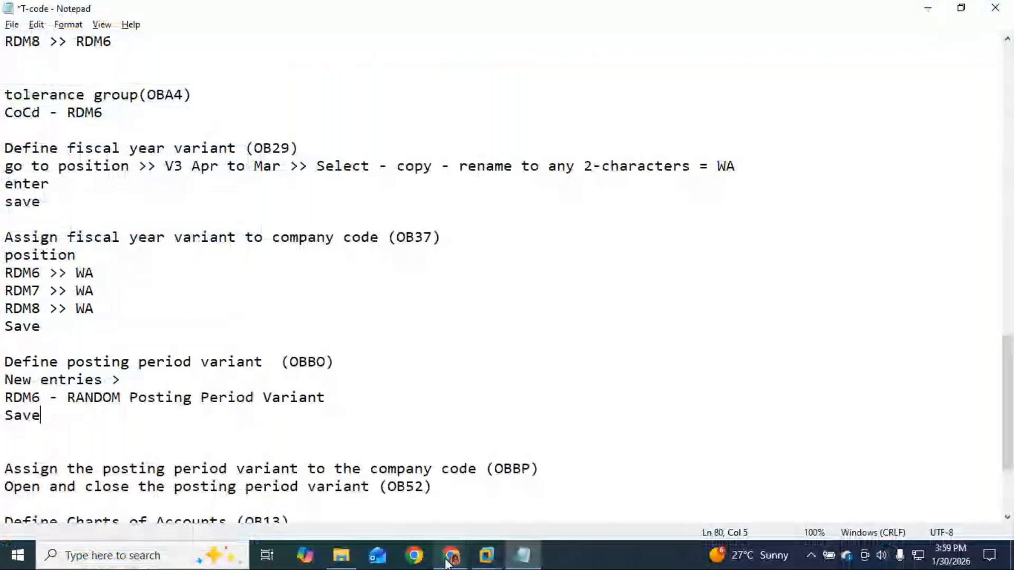
mouse_move(452, 560)
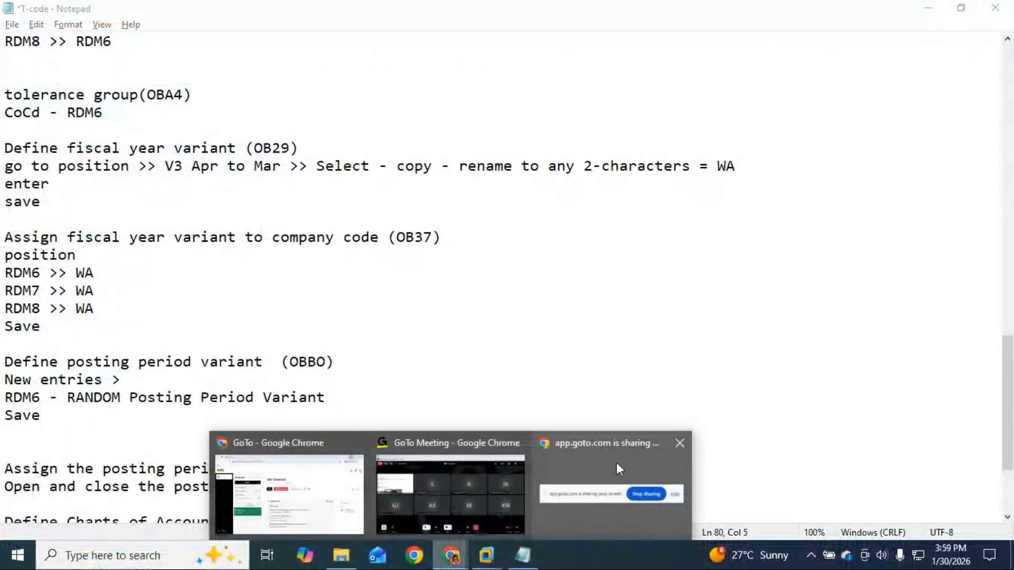
left_click(496, 468)
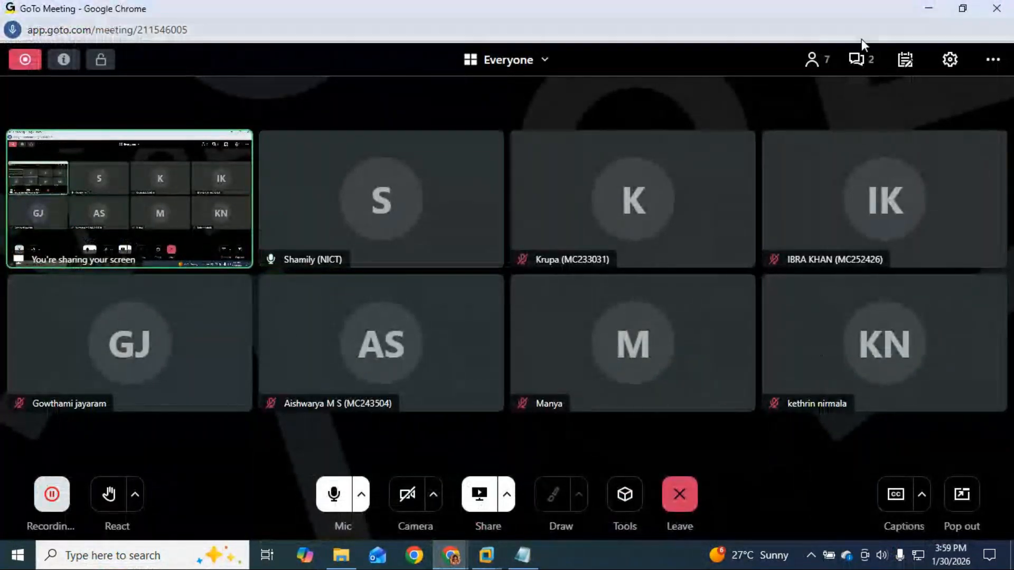
left_click(863, 60)
left_click(996, 95)
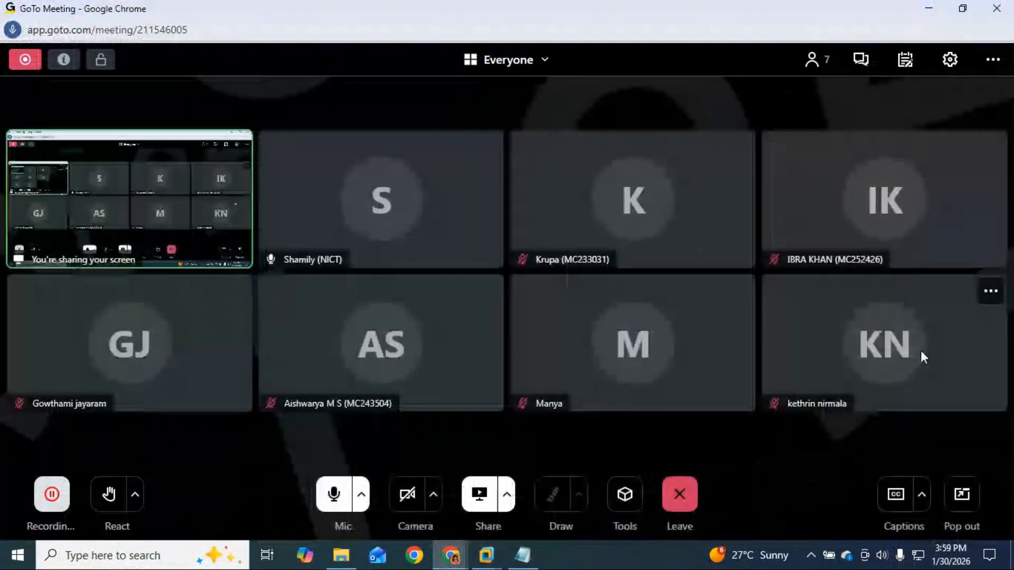
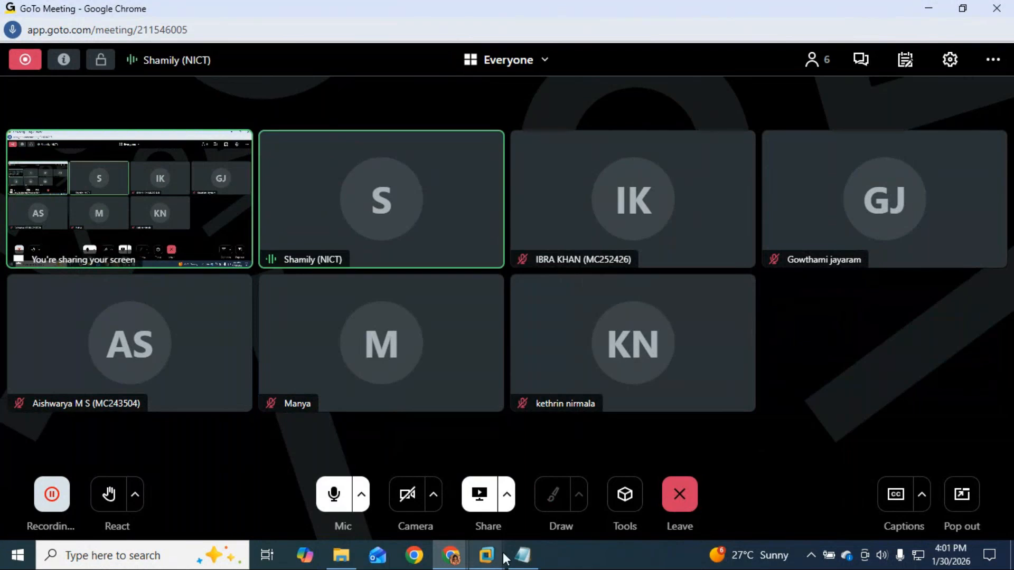
Save the RDM6 posting period variant in SAP ECC, then return to the T-code notes.
mouse_move(487, 555)
left_click(553, 468)
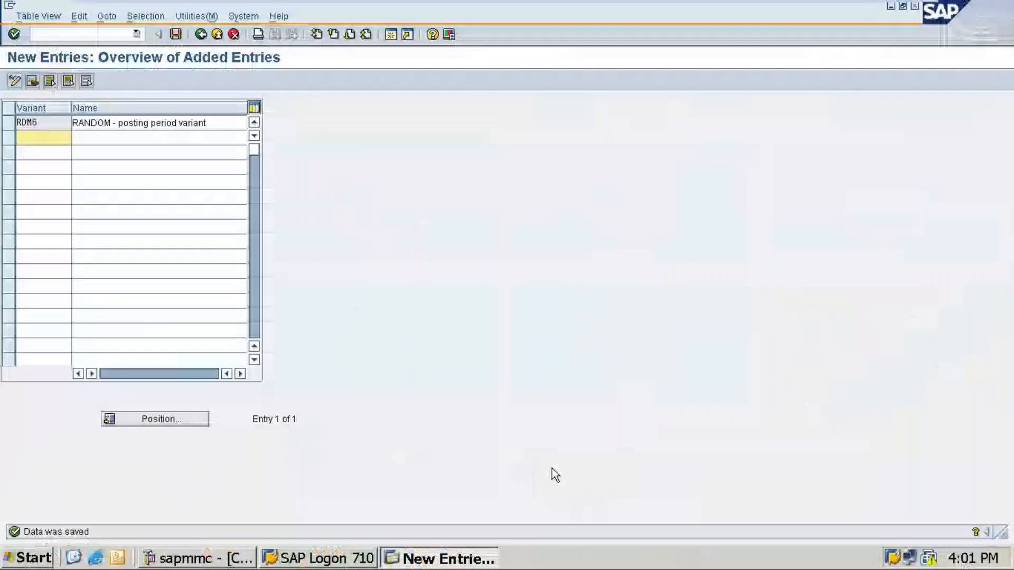
left_click(174, 36)
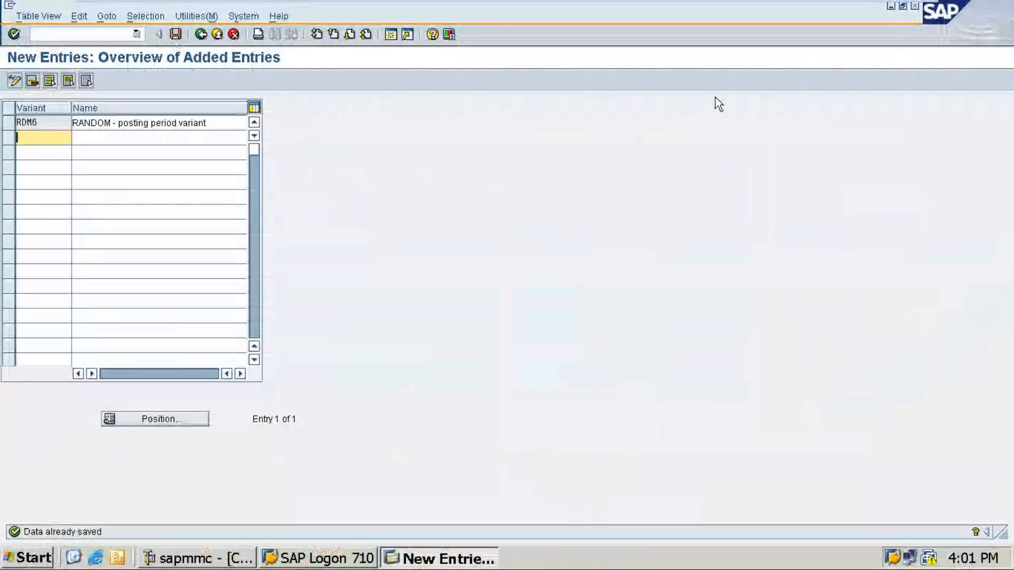
left_click(882, 10)
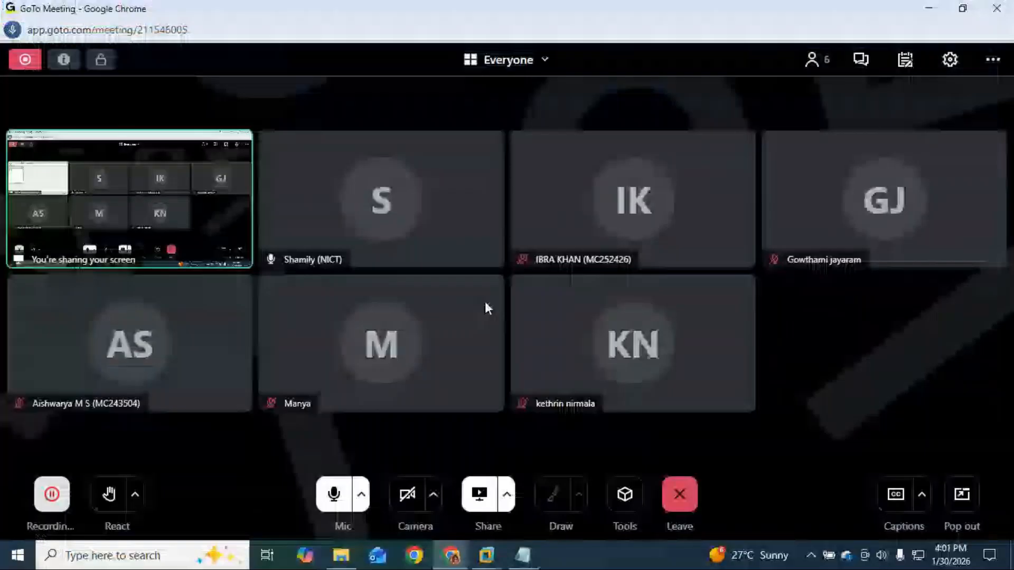
key("alt+Tab")
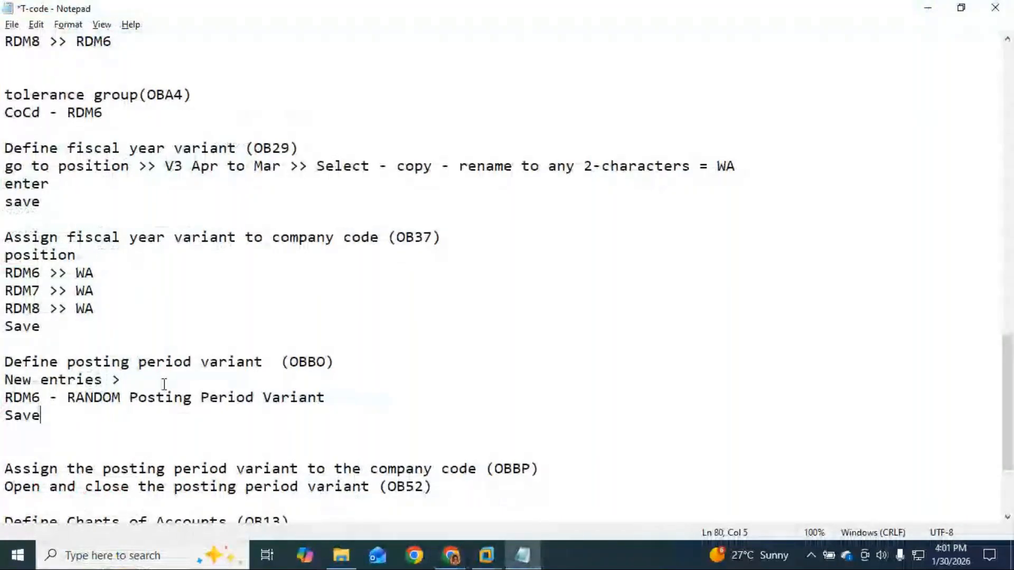
List company codes RDM6, RDM7 and RDM8 on separate lines under the OBBP heading.
scroll(165, 384, "down", 2)
left_click(571, 362)
key("Return")
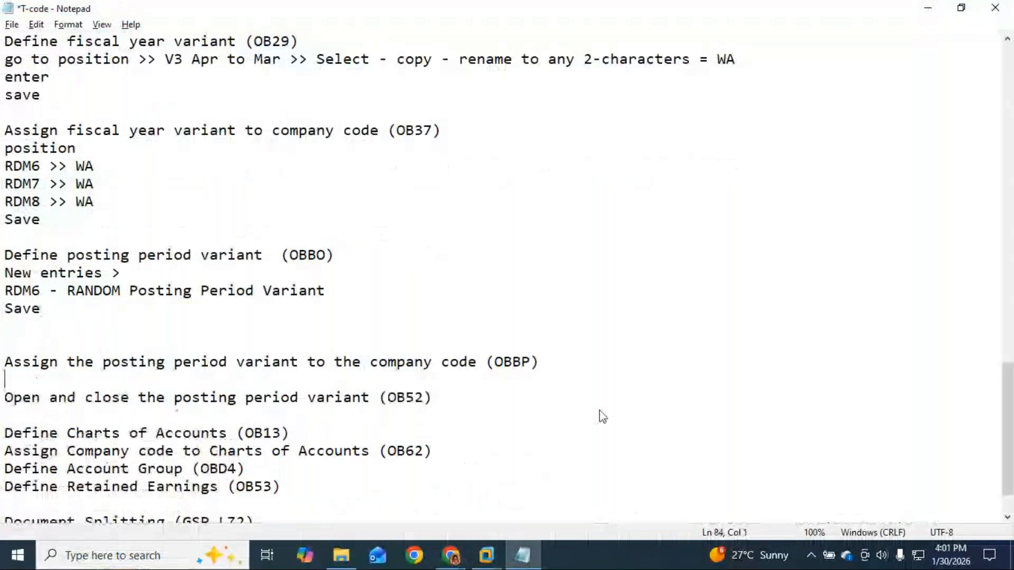
key("Return")
key("Return")
key("Up")
key("Up")
type("RD")
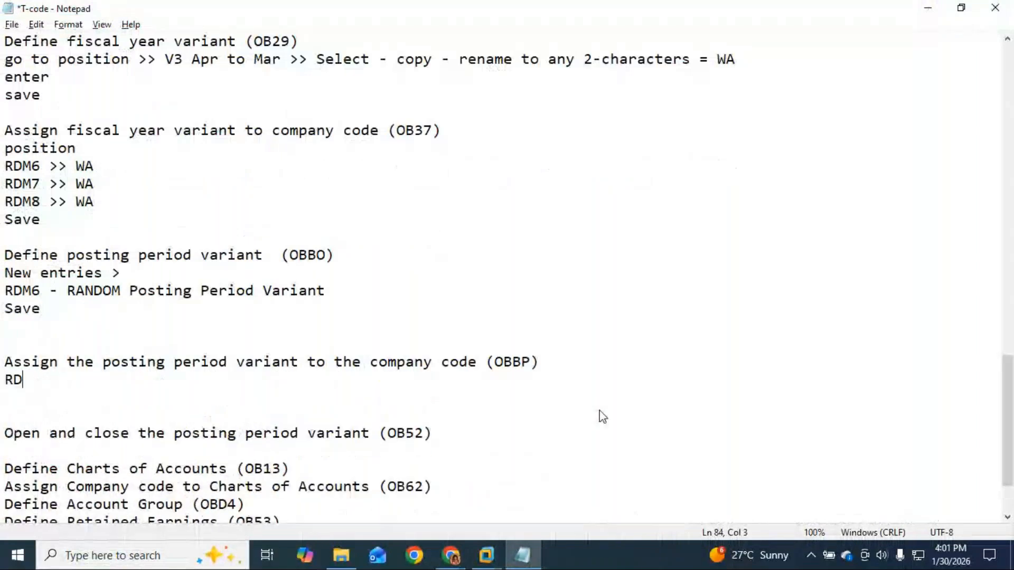
type("N")
key("BackSpace")
type("M6")
key("Return")
type("RDM7")
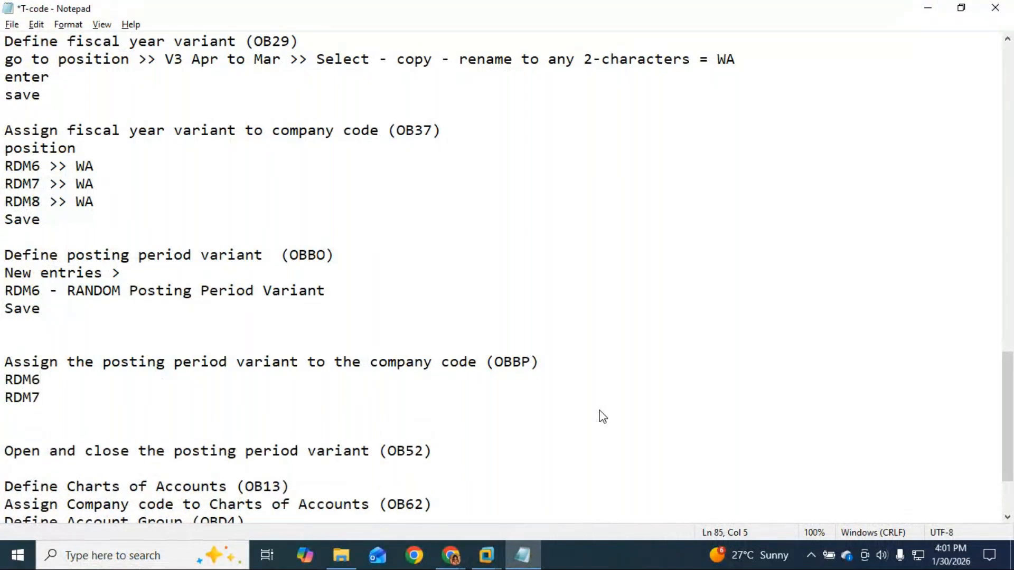
key("Return")
type("RDM8")
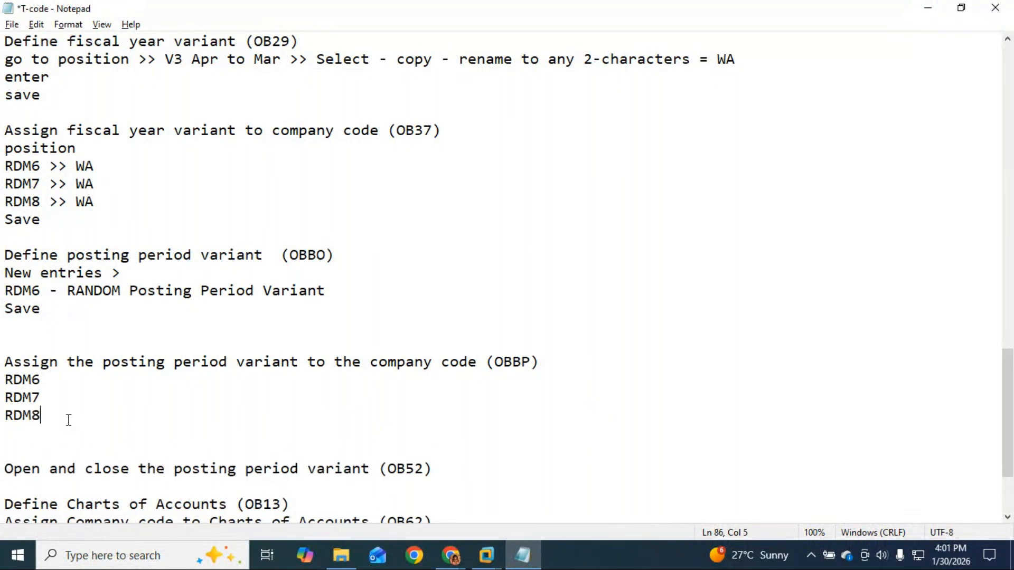
Append '>> RDM6' after each of the RDM6, RDM7 and RDM8 company code lines.
left_click(59, 368)
left_click(48, 383)
type(">>")
left_click_drag(42, 290, 4, 292)
key("ctrl+c")
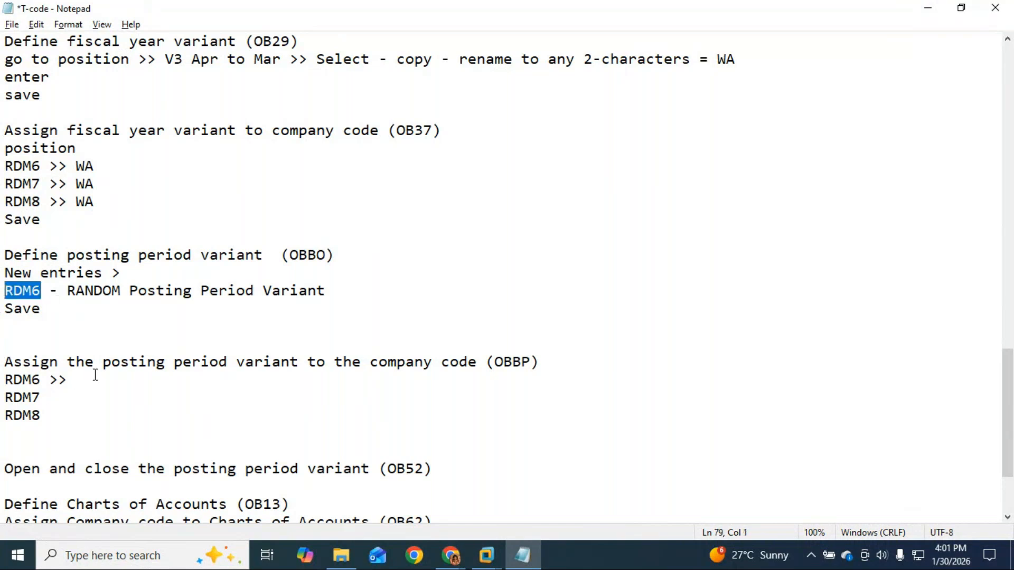
left_click(93, 380)
key("ctrl+v")
left_click(41, 380)
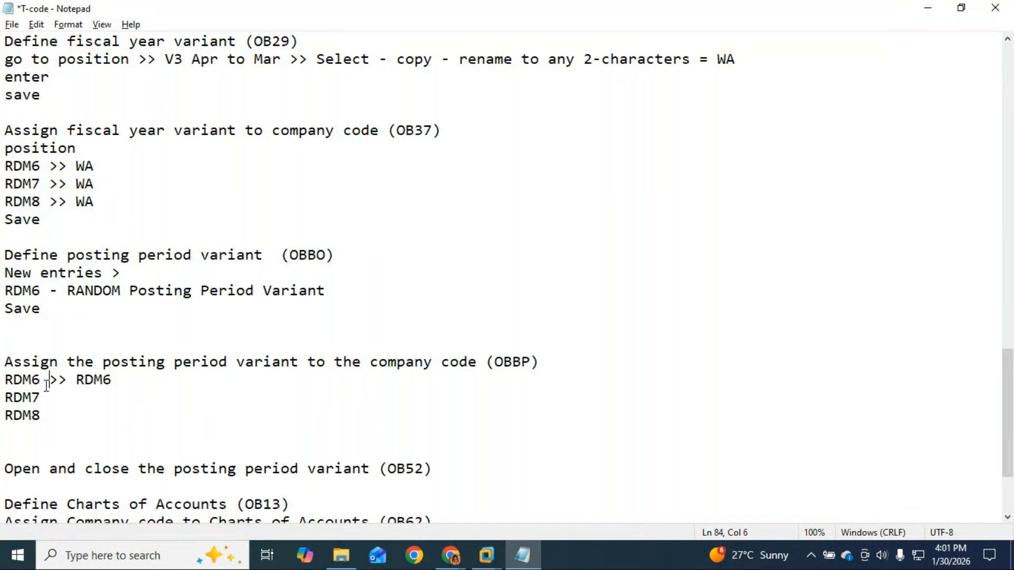
left_click_drag(41, 380, 120, 381)
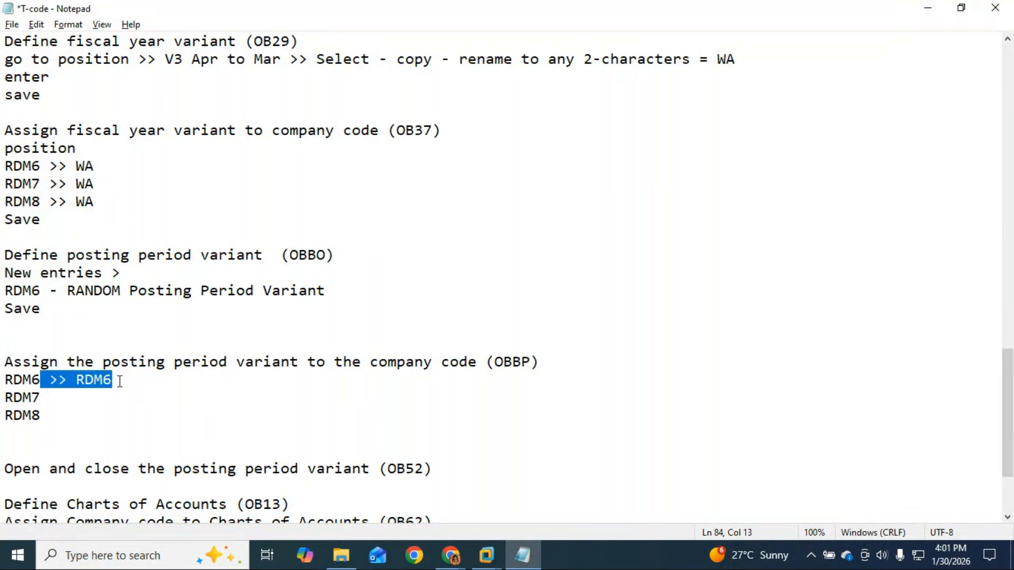
left_click(43, 399)
key("ctrl+v")
left_click(45, 417)
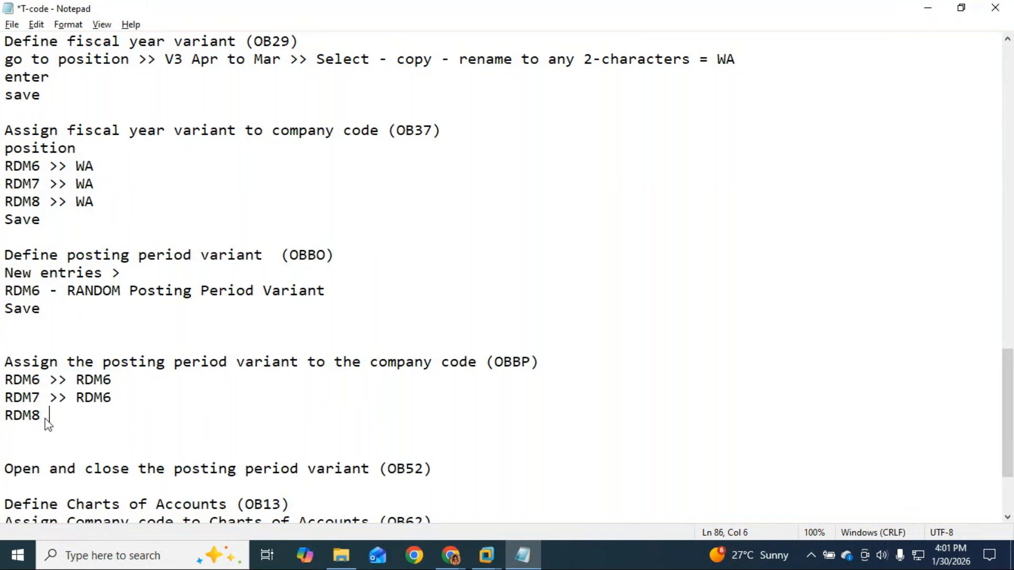
key("ctrl+v")
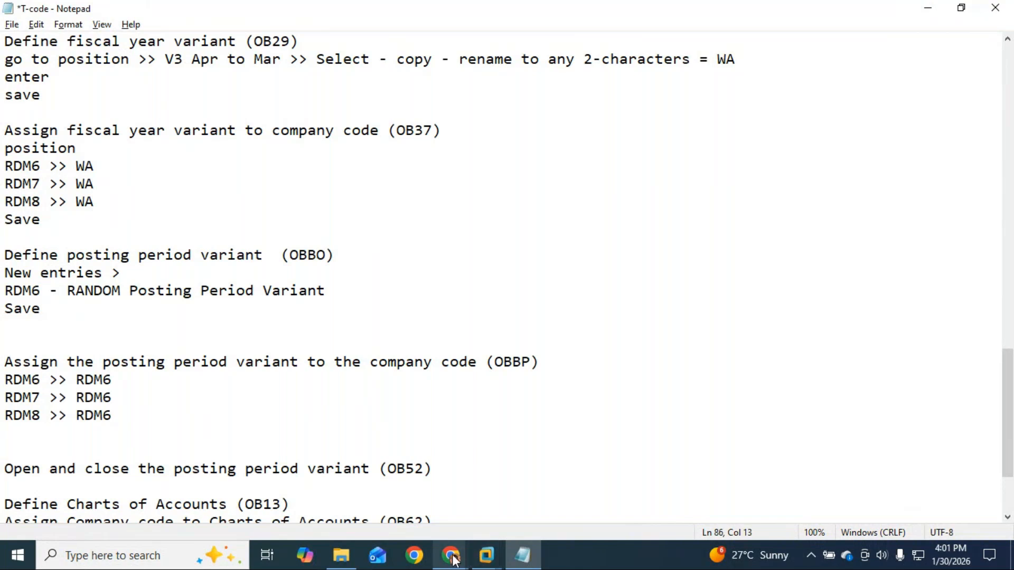
mouse_move(453, 560)
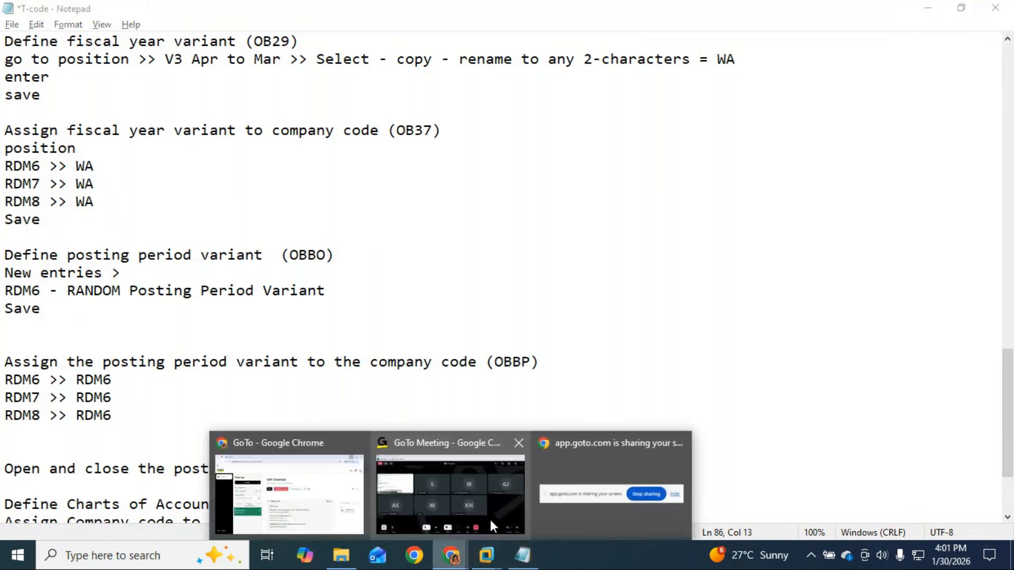
Check the SAP ECC screen with the saved RDM6 variant, then return to the meeting.
left_click(490, 520)
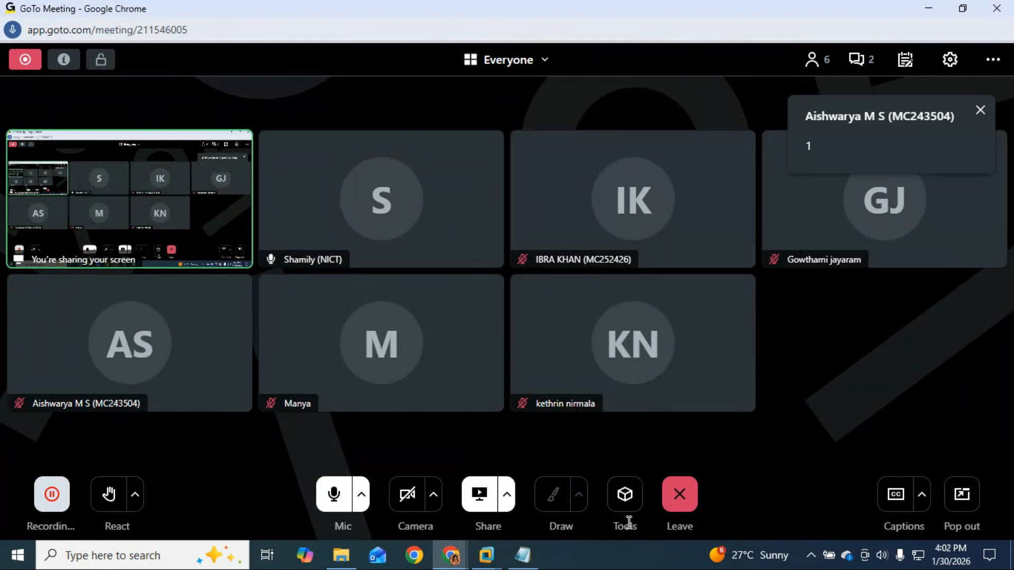
left_click(487, 554)
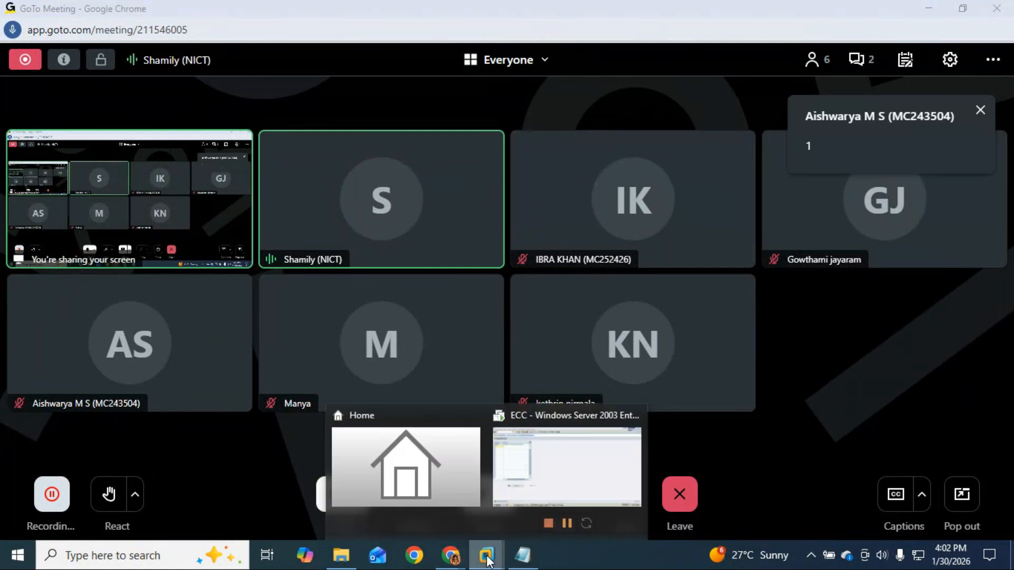
left_click(569, 470)
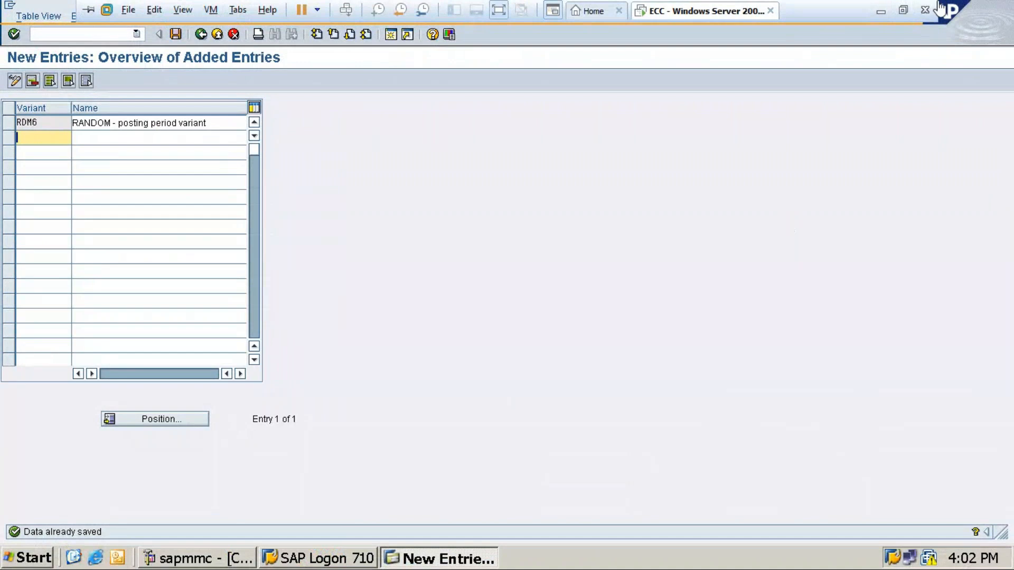
left_click(881, 6)
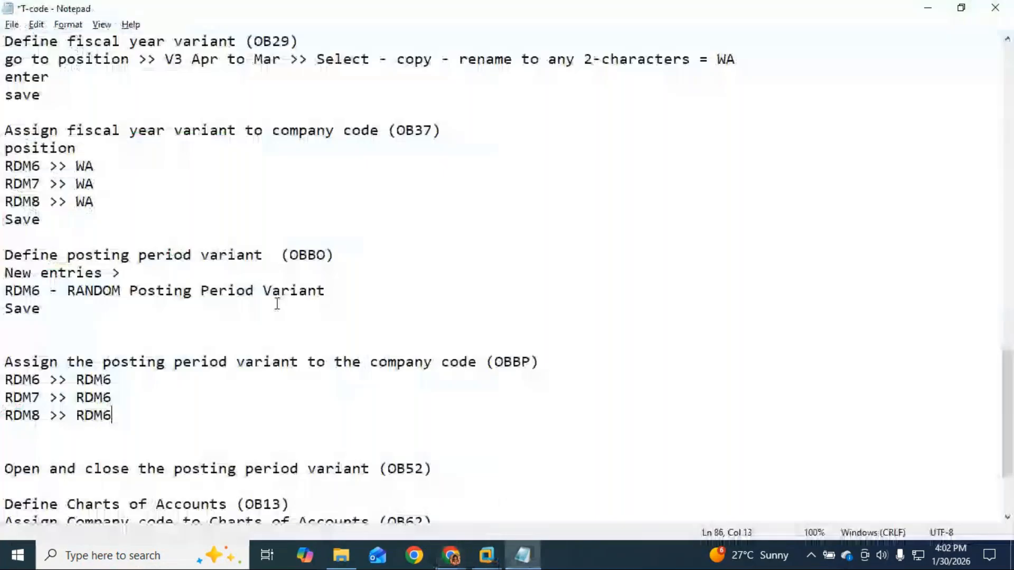
Copy the OBBP transaction code from the notes and go back to SAP ECC.
left_click(522, 488)
double_click(515, 362)
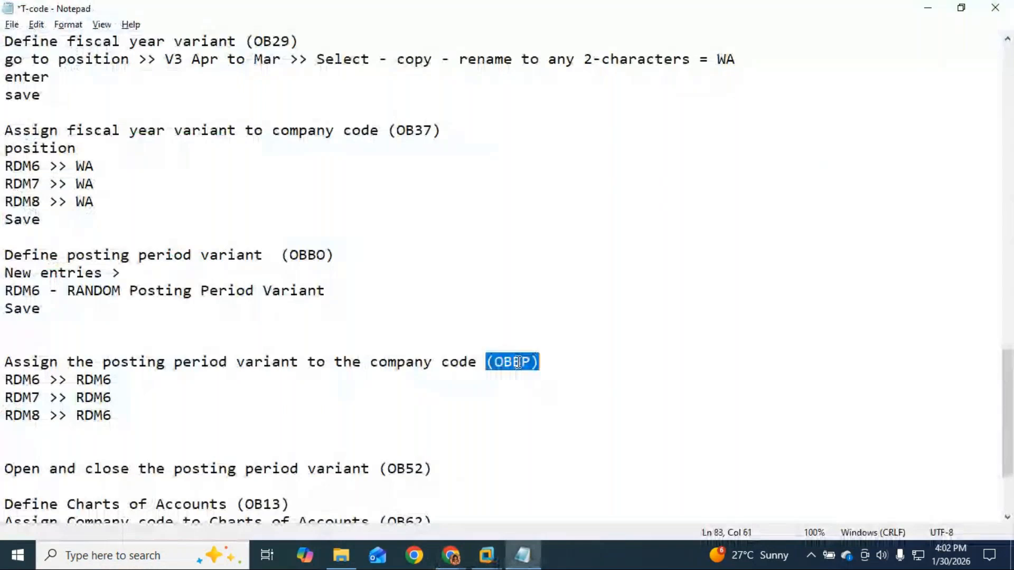
left_click(525, 361)
left_click_drag(529, 361, 495, 357)
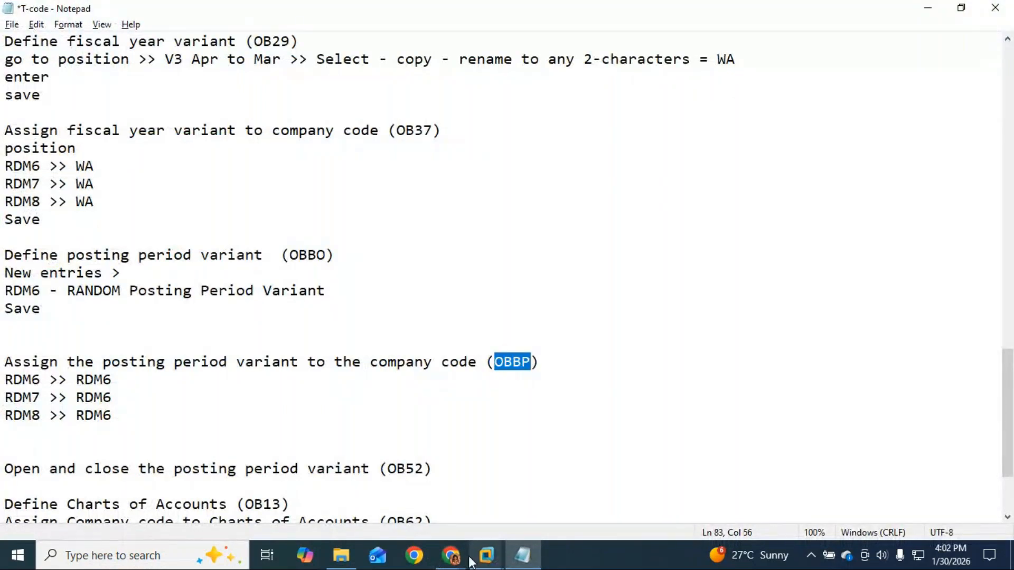
mouse_move(459, 560)
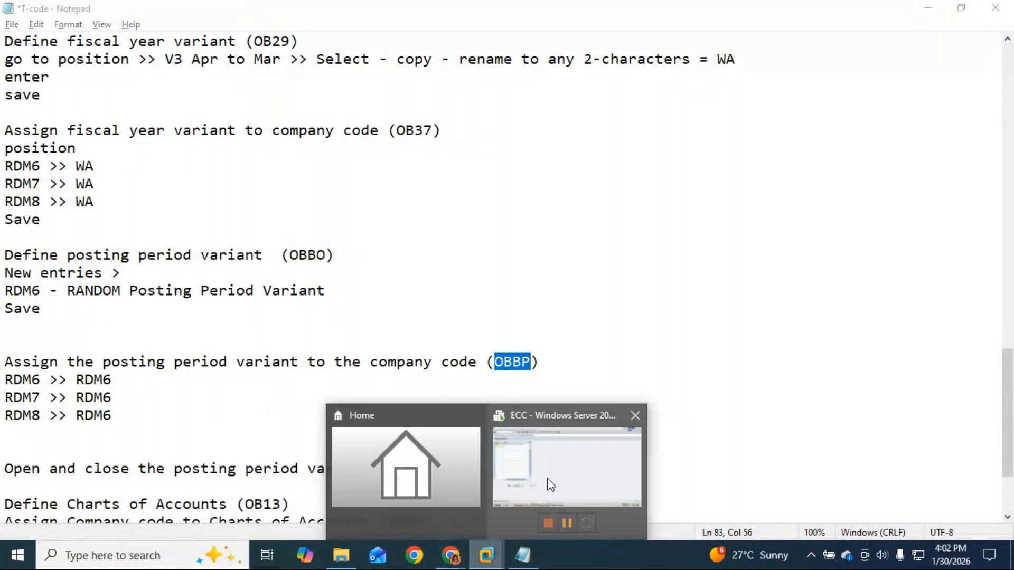
left_click(537, 492)
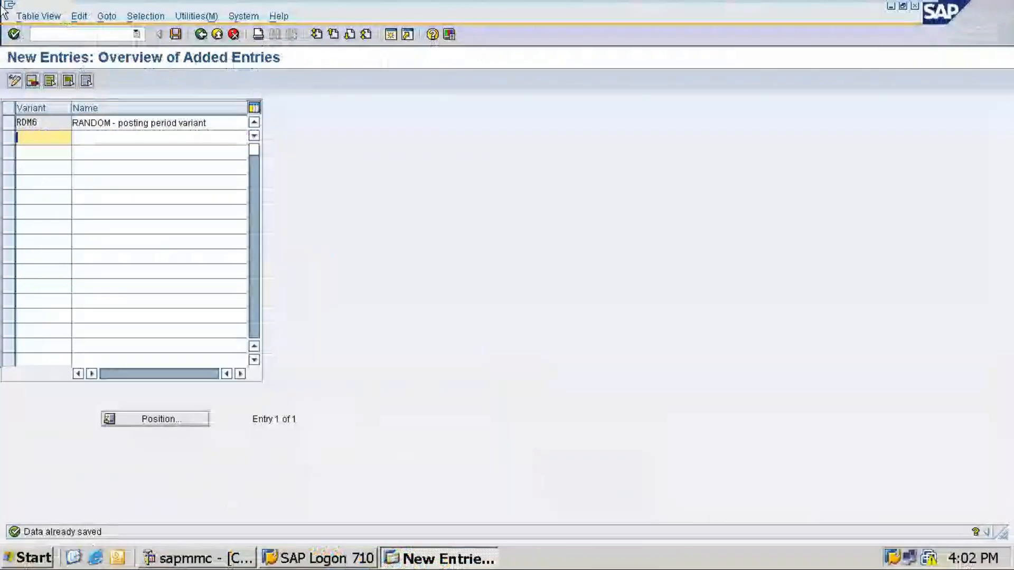
Run /nOBBP from the command field to open company code to variant assignments.
left_click(64, 36)
key("ctrl+v")
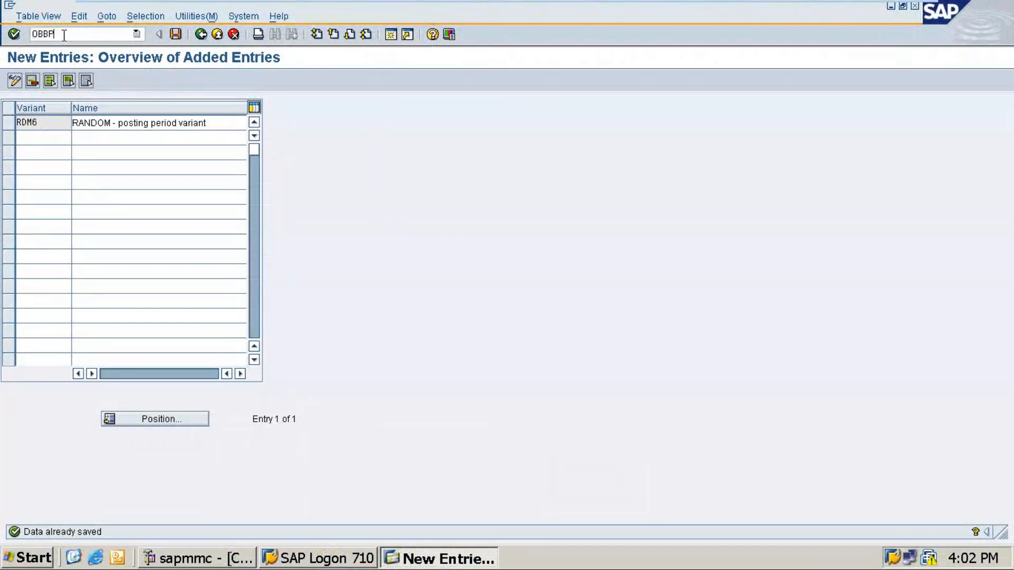
left_click(32, 34)
type("/n")
key("Return")
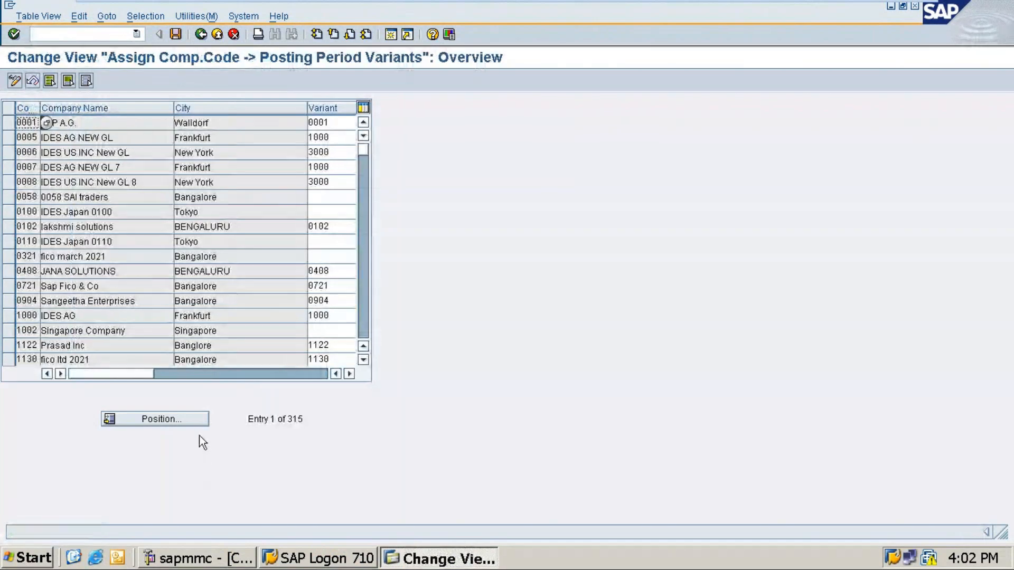
Use Position to jump the OBBP table to company codes starting with 'rmdc'.
left_click(181, 417)
type("rmdc")
key("Return")
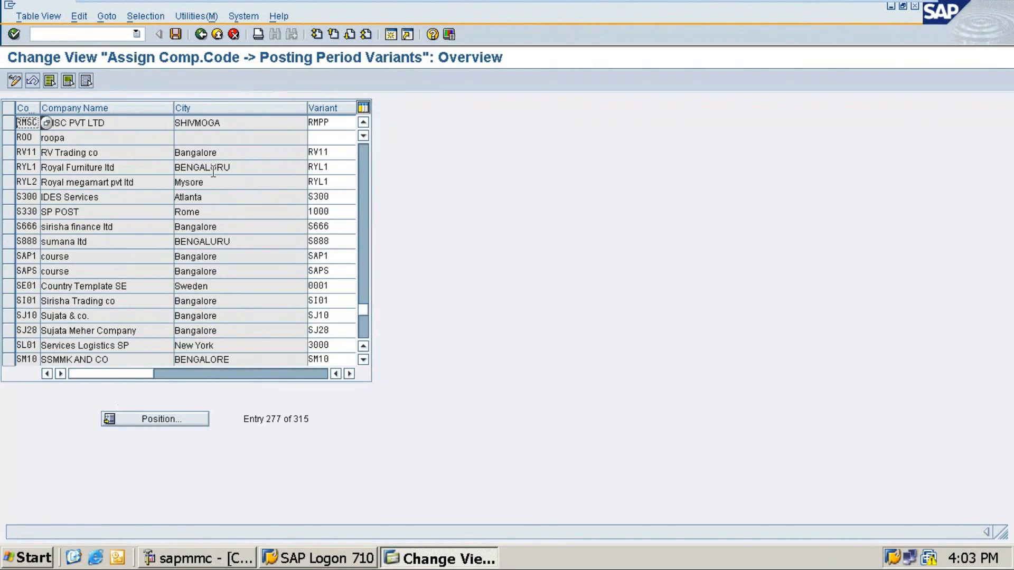
scroll(174, 278, "up", 2)
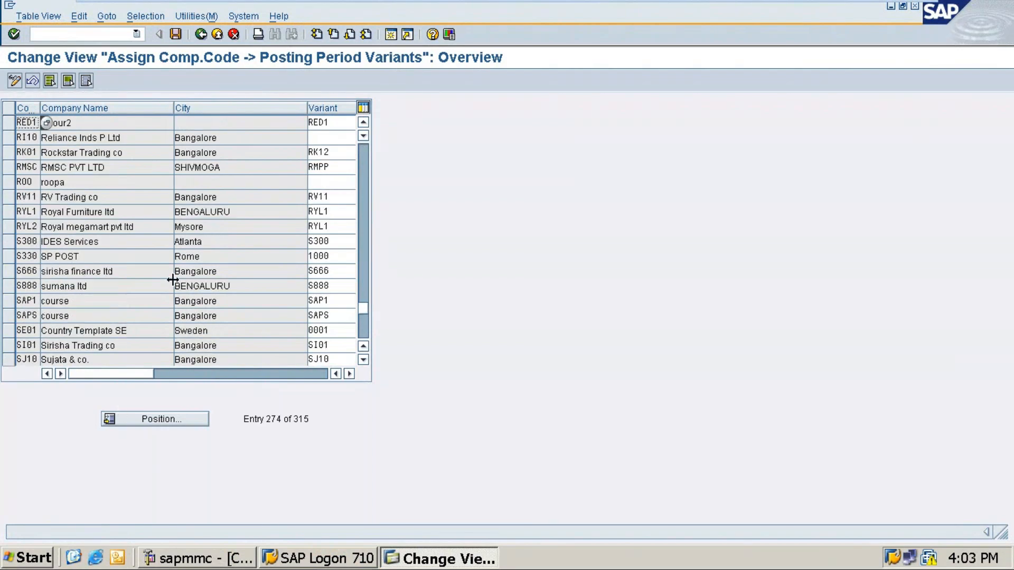
Position to RDM6 and enter variant RDM6 for company codes RD7 and RDM6.
left_click(155, 421)
type("rd")
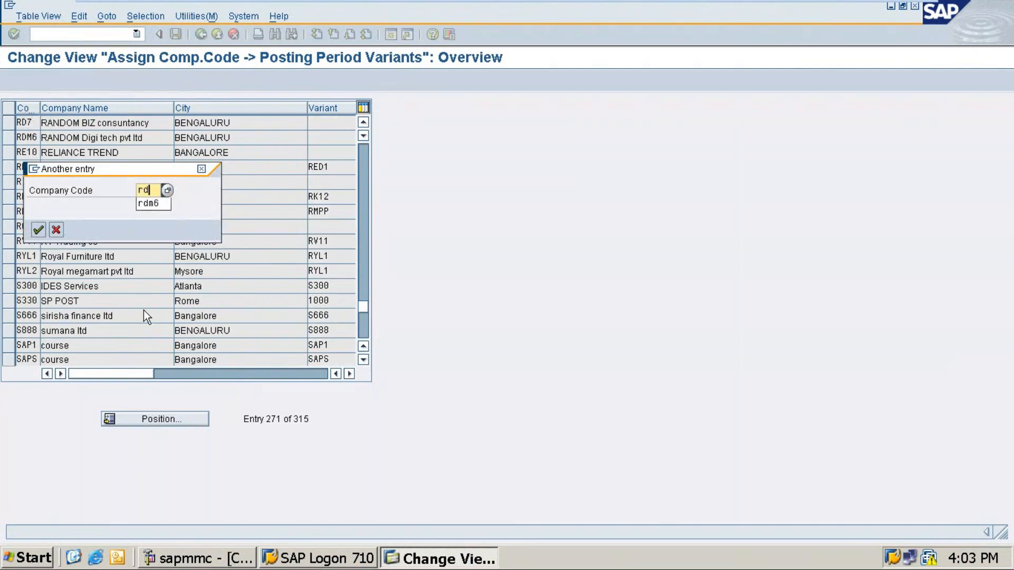
type("m6")
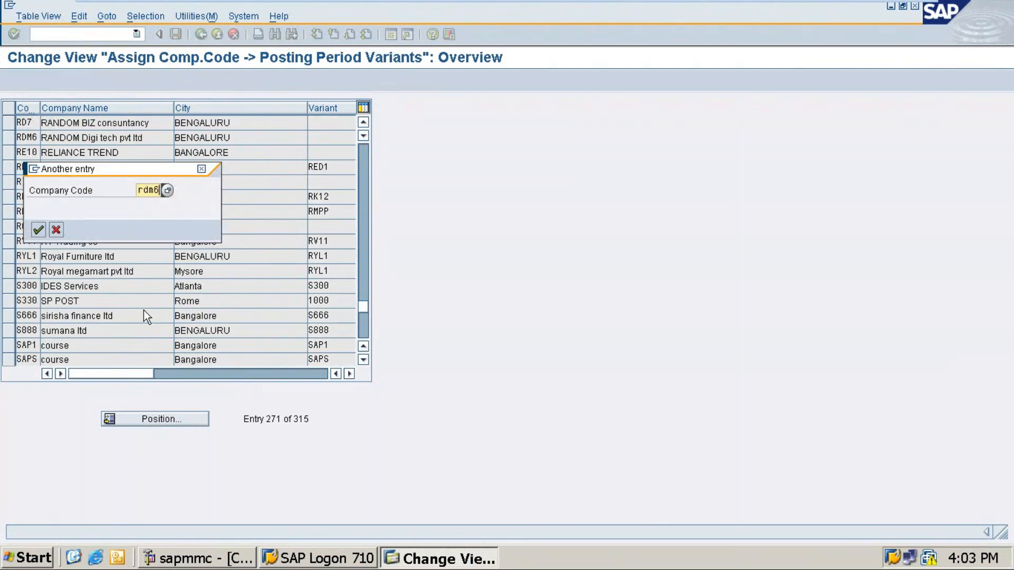
key("Return")
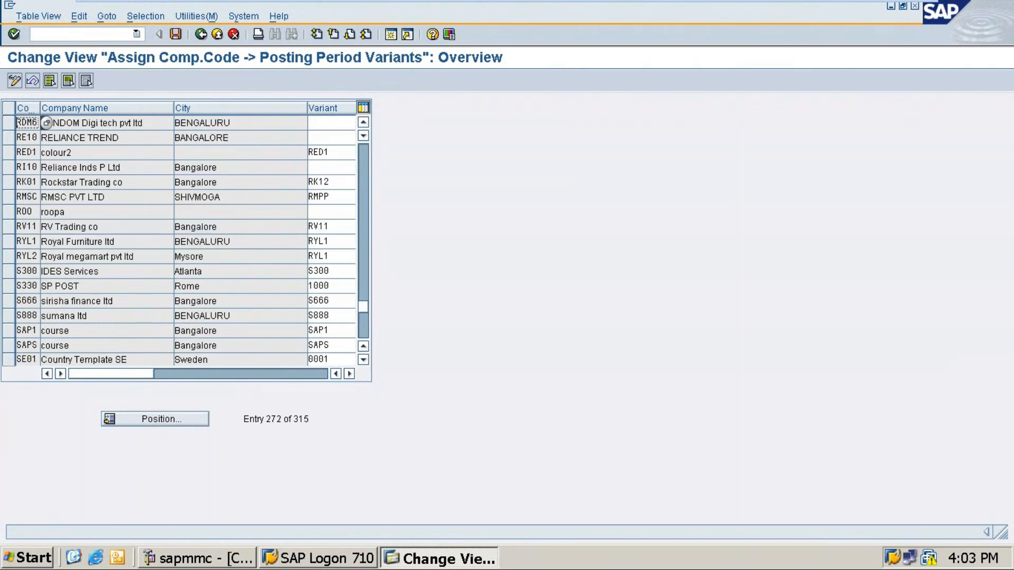
left_click(363, 122)
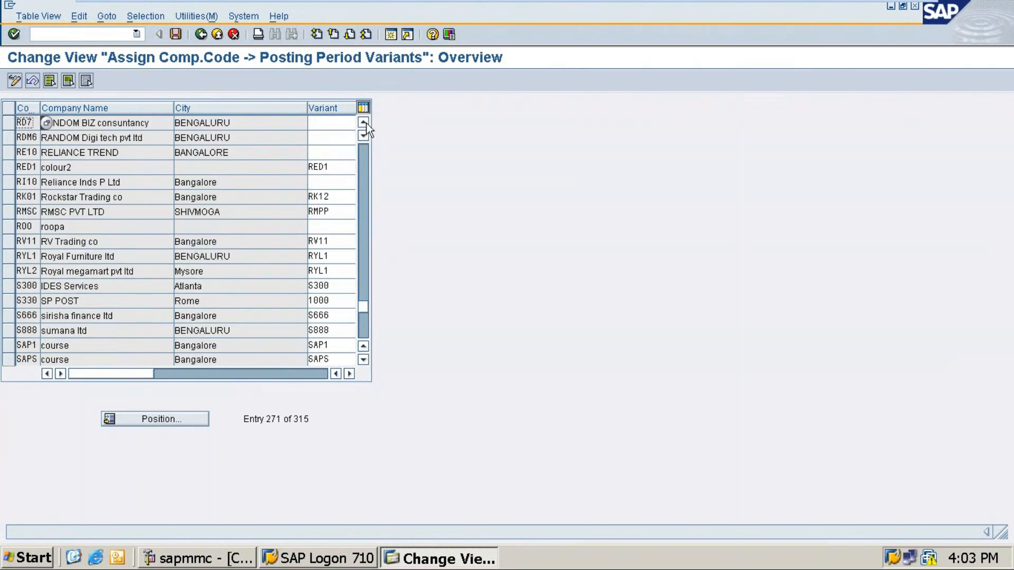
left_click(315, 123)
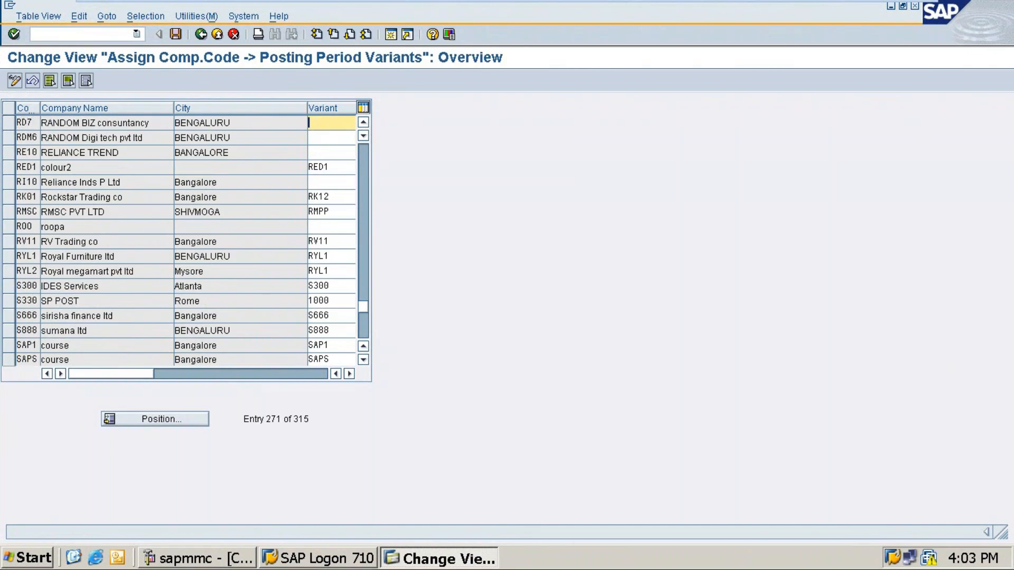
type("rd")
key("BackSpace")
key("BackSpace")
type("RDM6")
key("Tab")
type("RD")
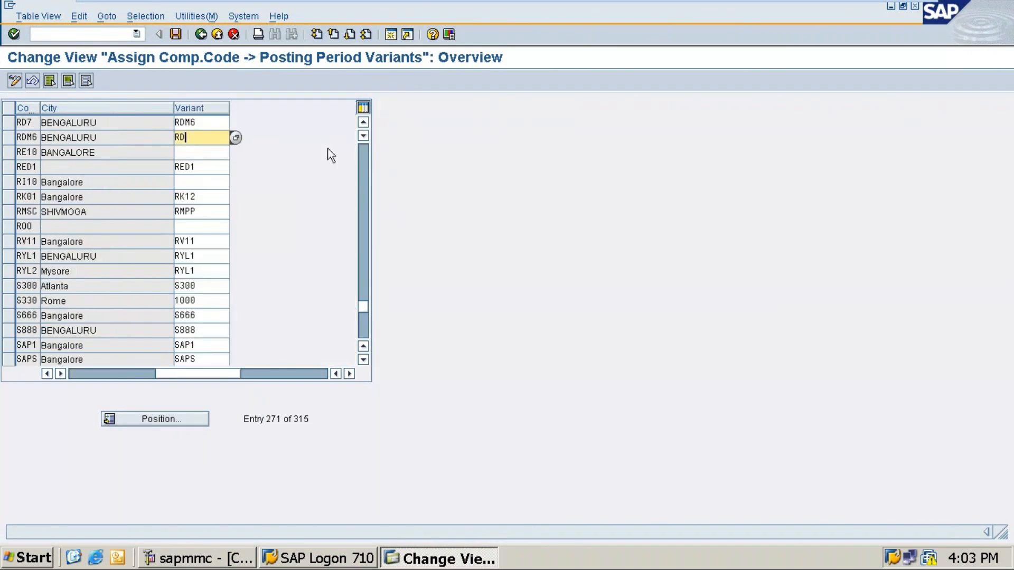
type("6")
key("BackSpace")
key("BackSpace")
type("DM6")
Save the OBBP assignments under the customizing request.
scroll(55, 214, "up", 1)
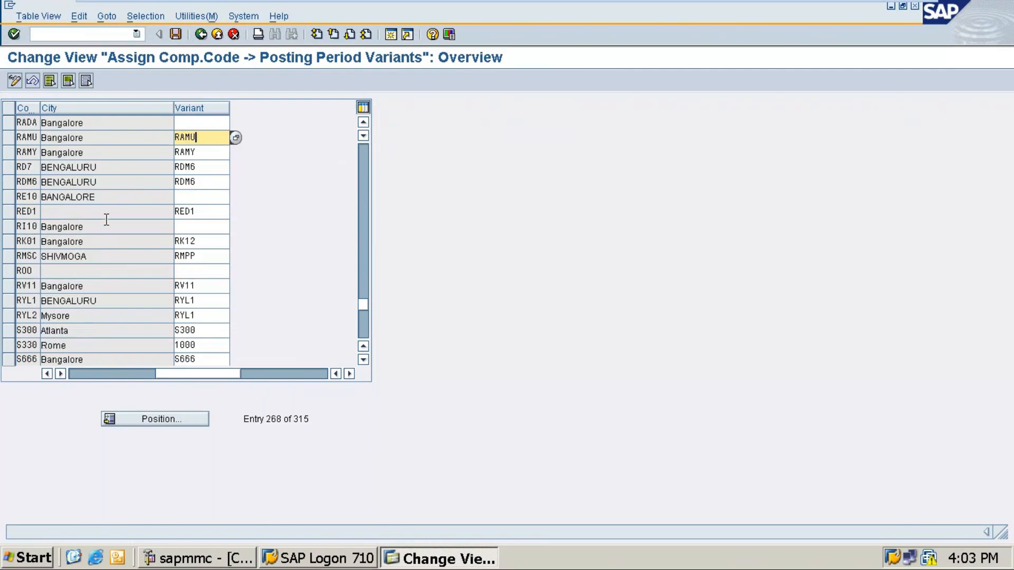
left_click(8, 166)
left_click(8, 182)
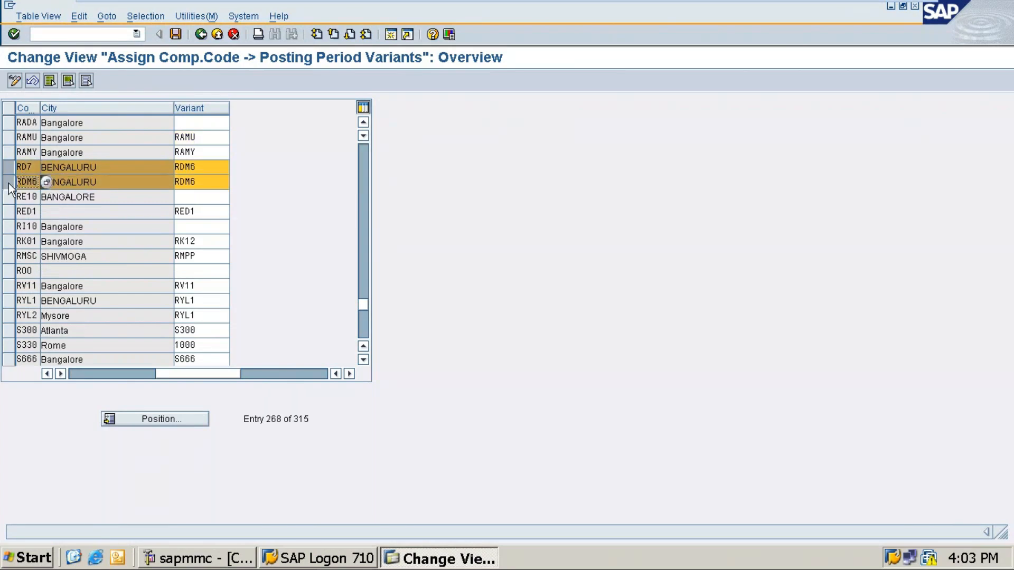
left_click(9, 182)
left_click(8, 167)
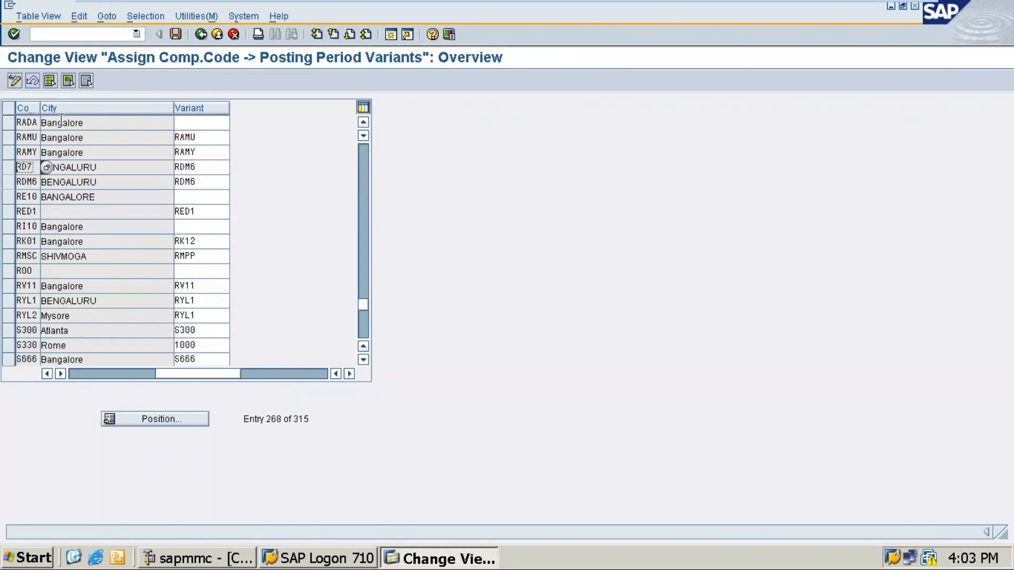
left_click(175, 34)
left_click(38, 230)
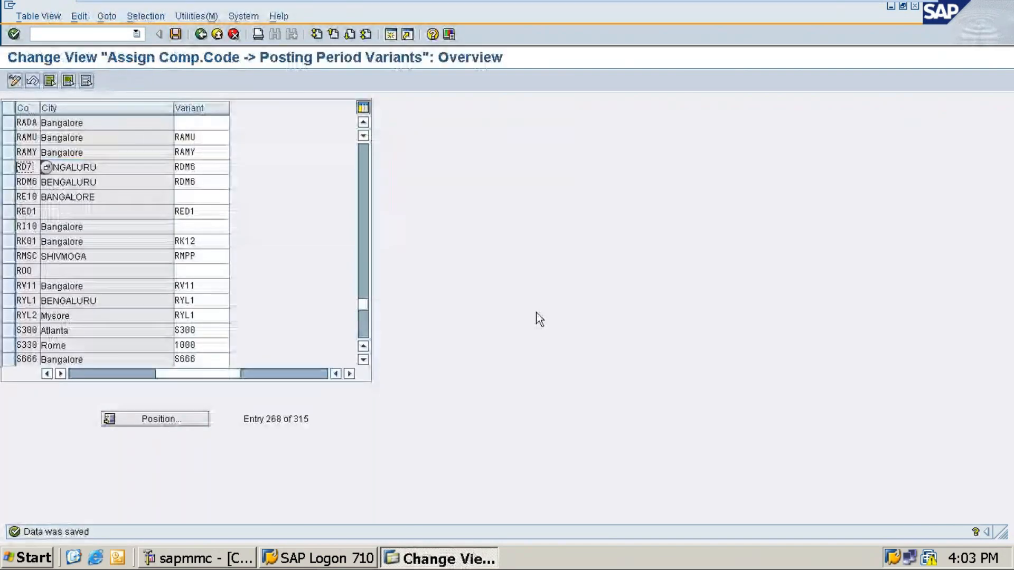
Position to company code RDM6 and check its assigned variant RDM6.
left_click(158, 419)
type("RDM6")
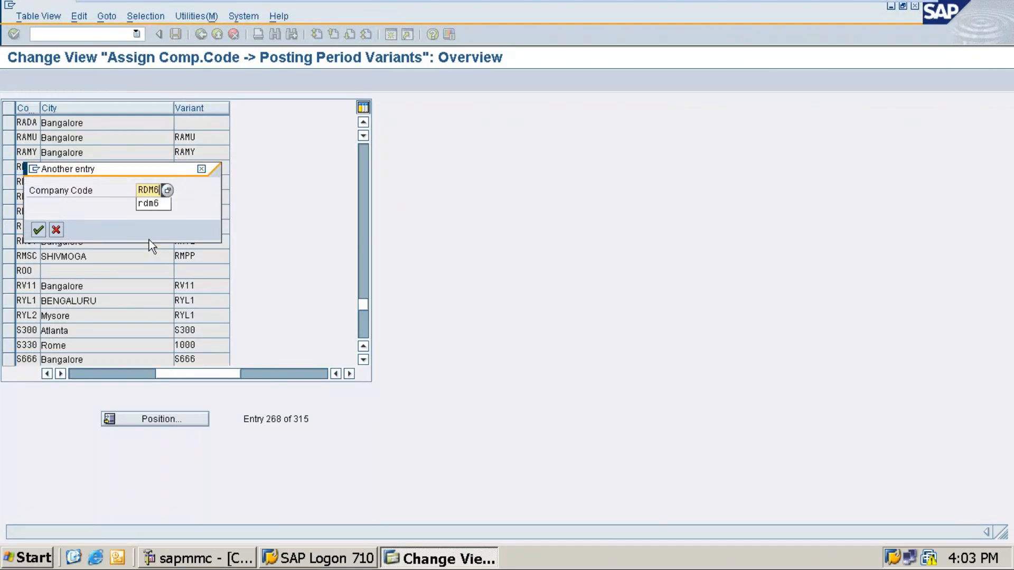
key("Return")
left_click(204, 124)
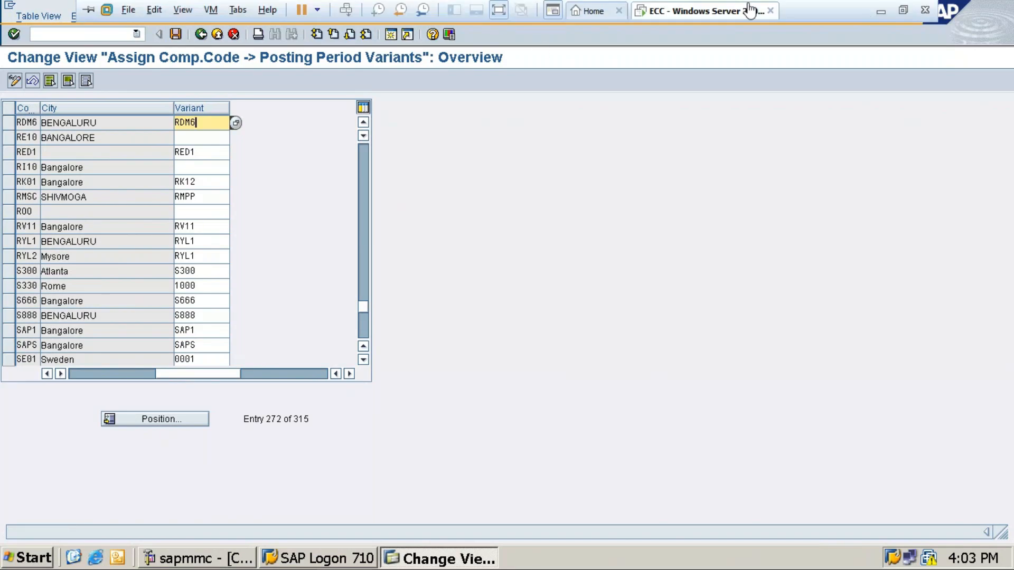
Add a 'Save' line under RDM8 >> RDM6 and a 'position' line under the OBBP heading.
left_click(878, 8)
left_click(211, 450)
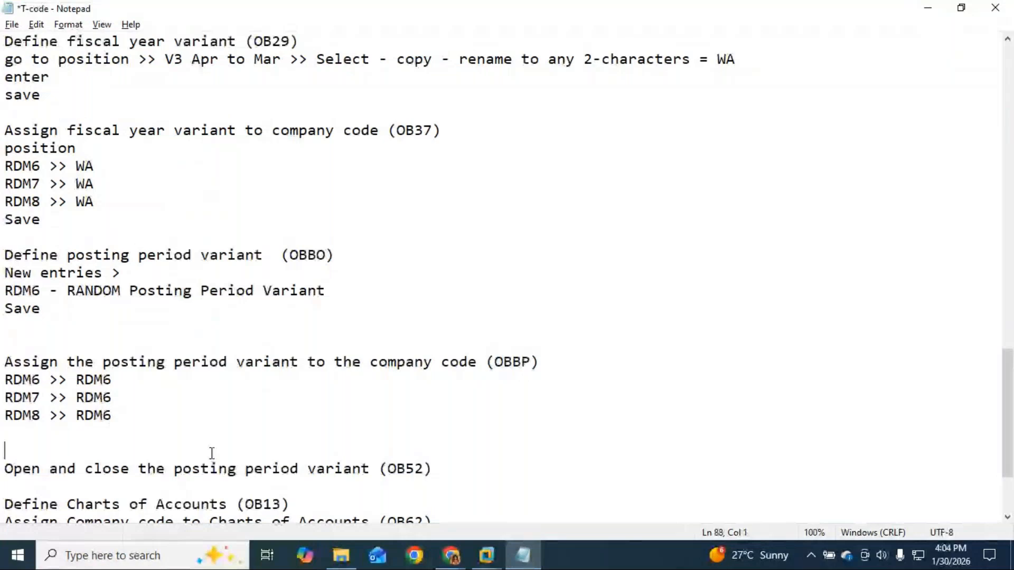
scroll(269, 449, "down", 1)
key("Left")
key("Left")
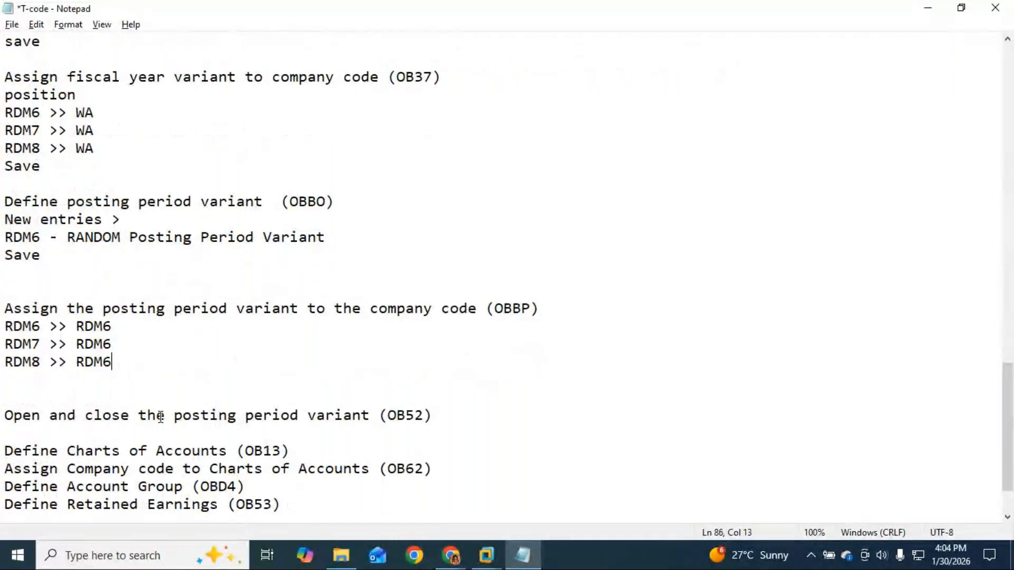
key("Return")
type("Save")
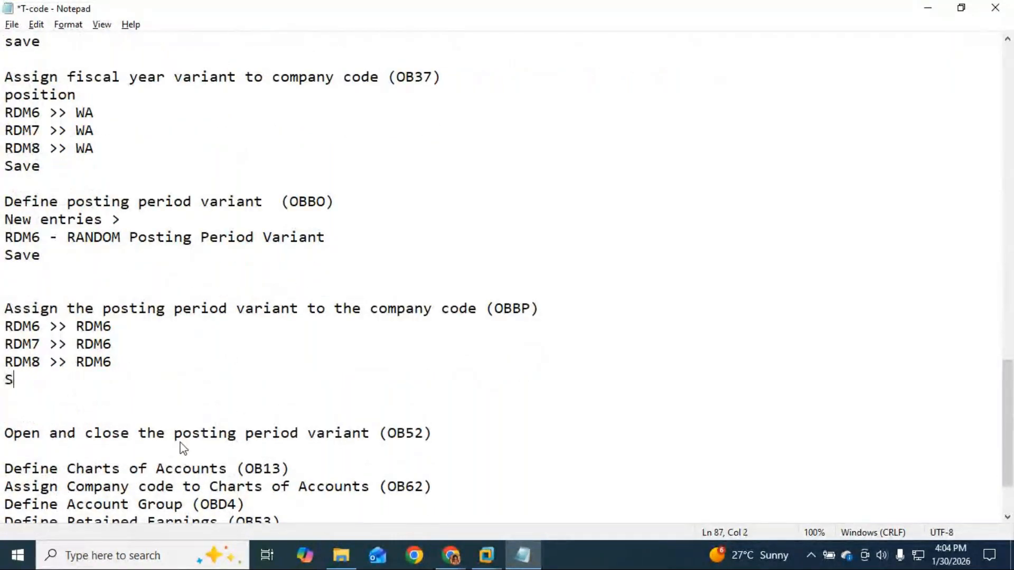
left_click(4, 326)
key("Return")
key("Up")
type("position")
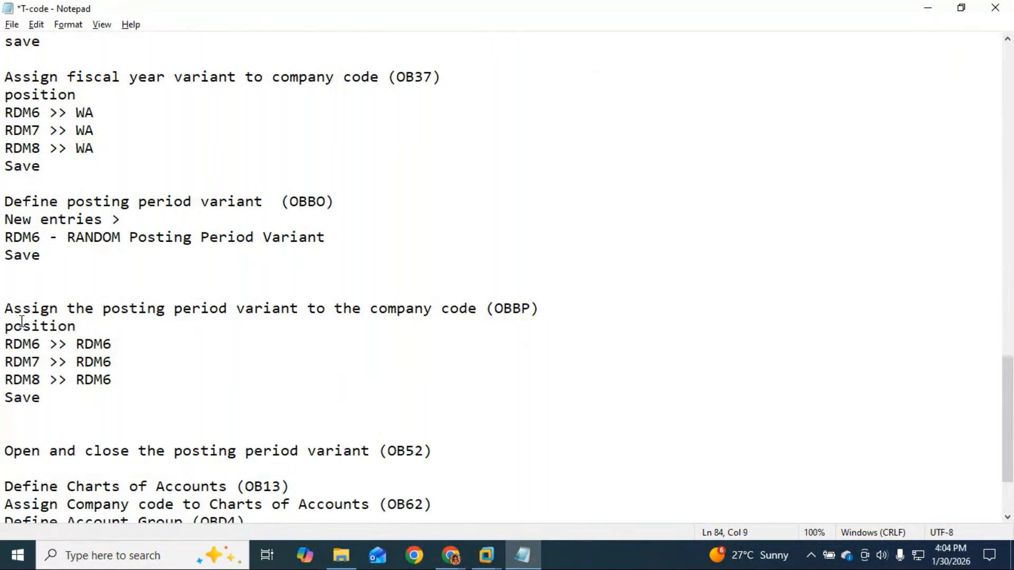
Note 'Select + A D K M S' below the OB52 step.
scroll(469, 375, "down", 2)
left_click(442, 351)
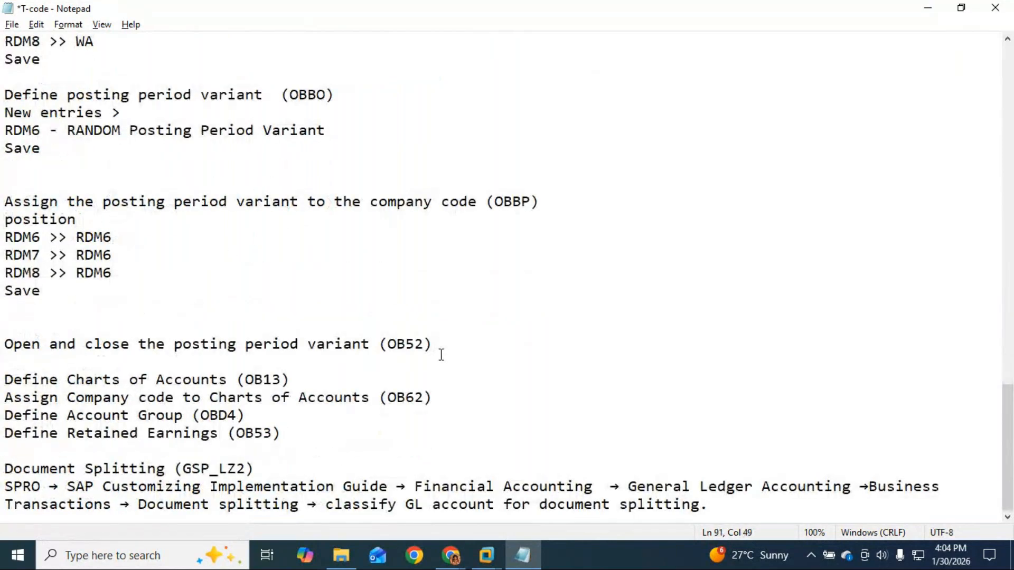
key("Return")
key("Return")
key("Up")
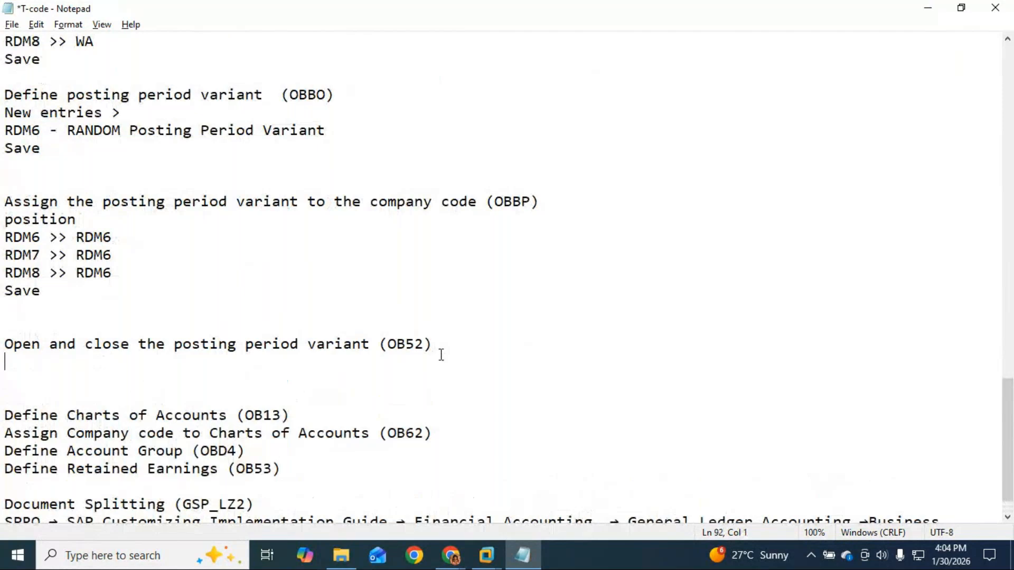
type("Slex")
key("BackSpace")
key("BackSpace")
key("BackSpace")
type("elect + A ")
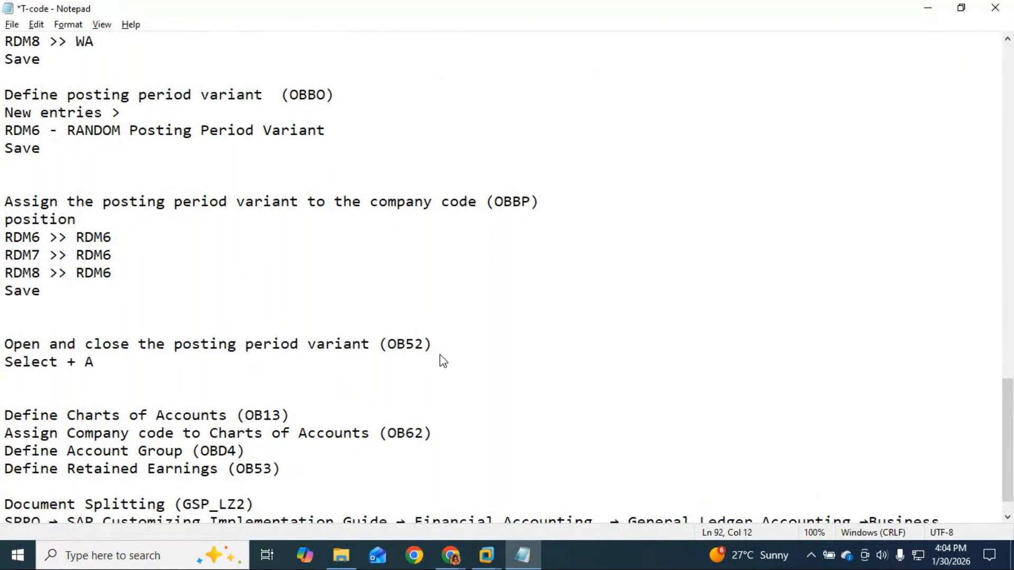
type("D K M S")
left_click(451, 560)
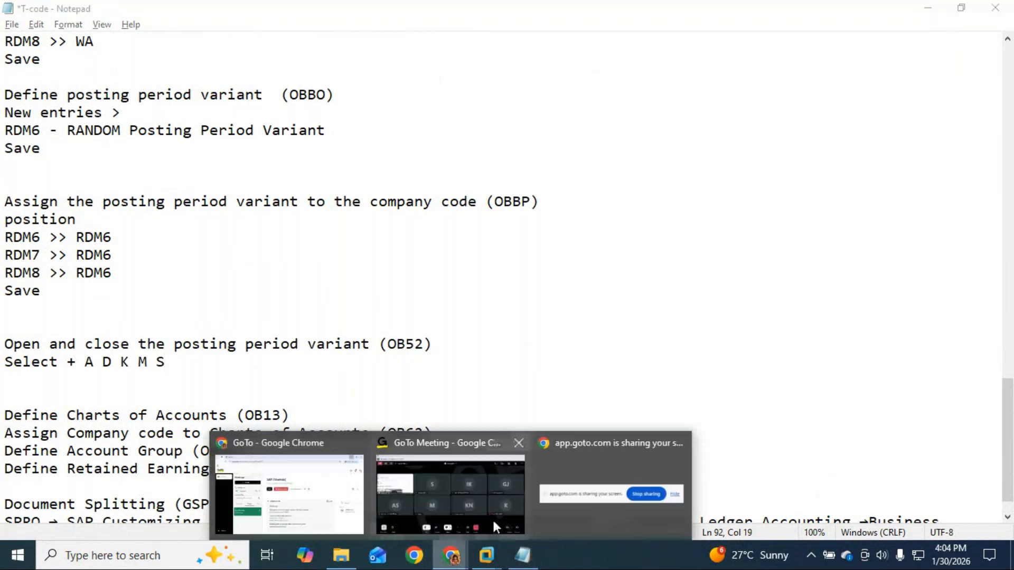
Bring GoTo Meeting forward and open, then close, the chat panel.
left_click(494, 523)
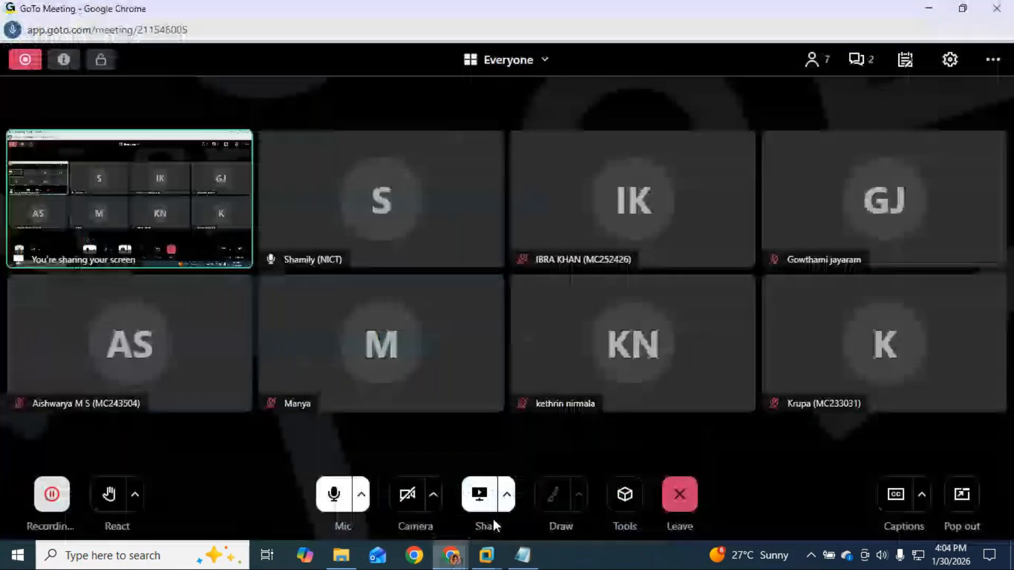
left_click(867, 64)
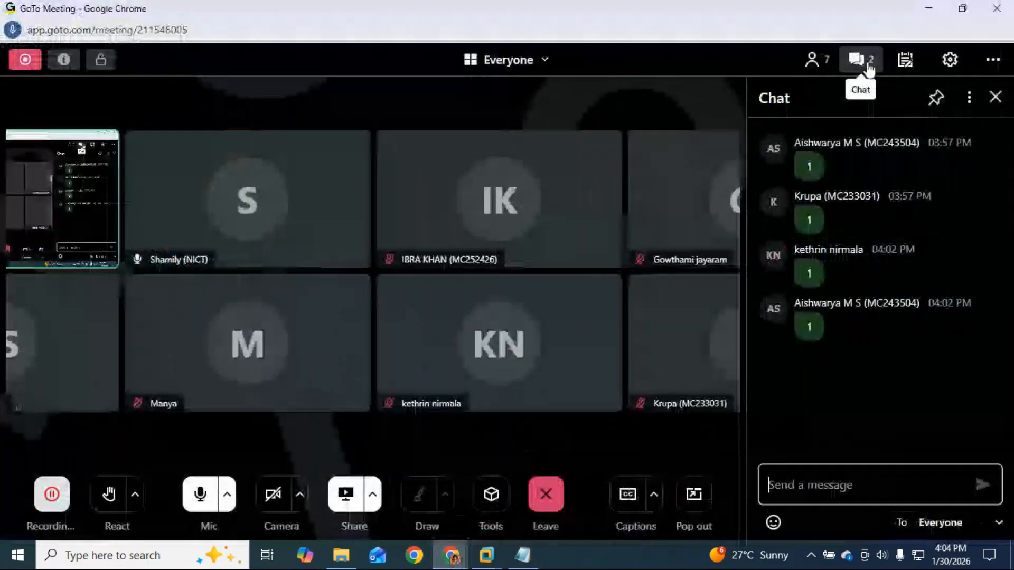
left_click(996, 98)
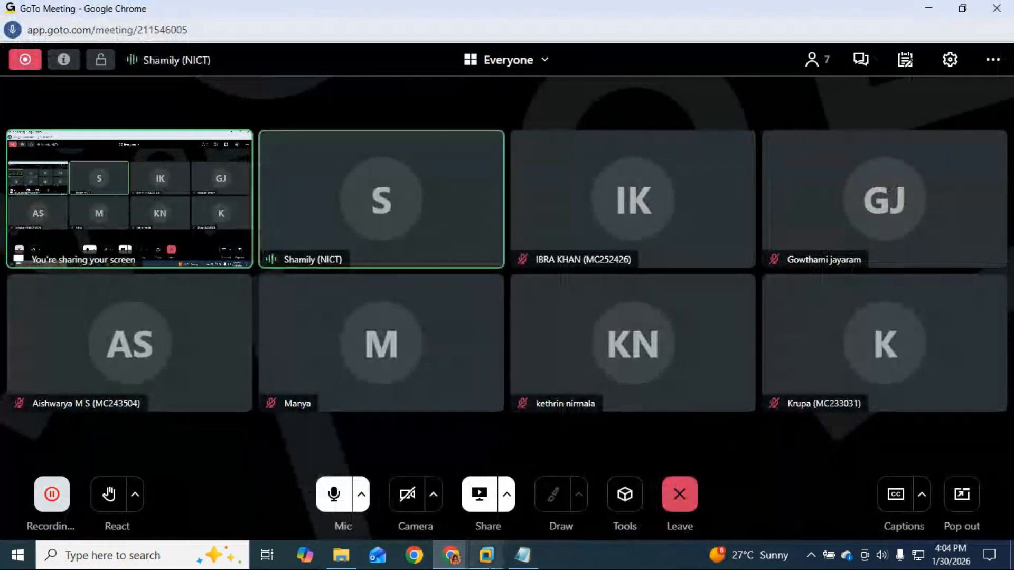
mouse_move(486, 555)
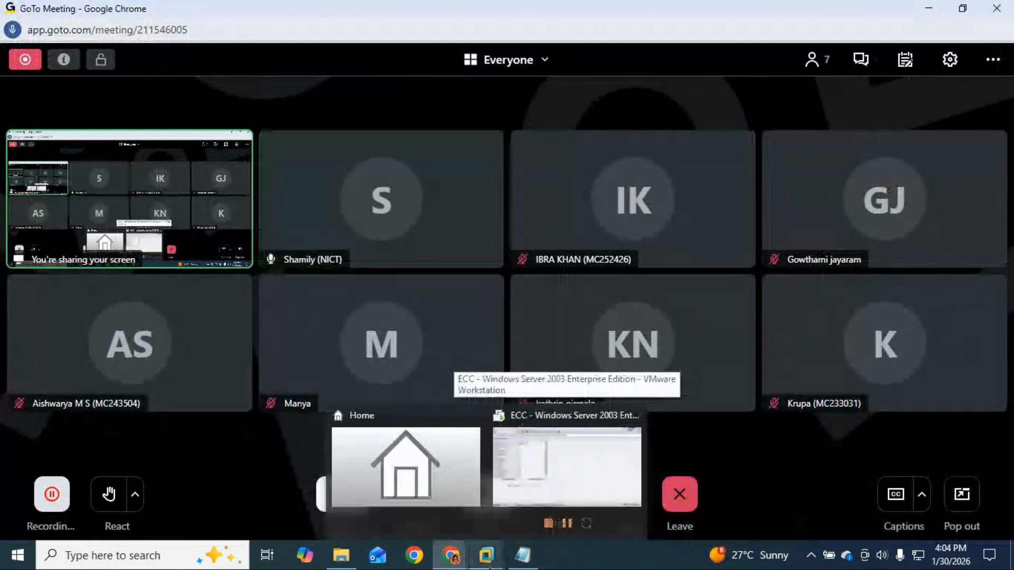
Select OB52 in the notes and run /NOB52 in SAP ECC.
mouse_move(527, 565)
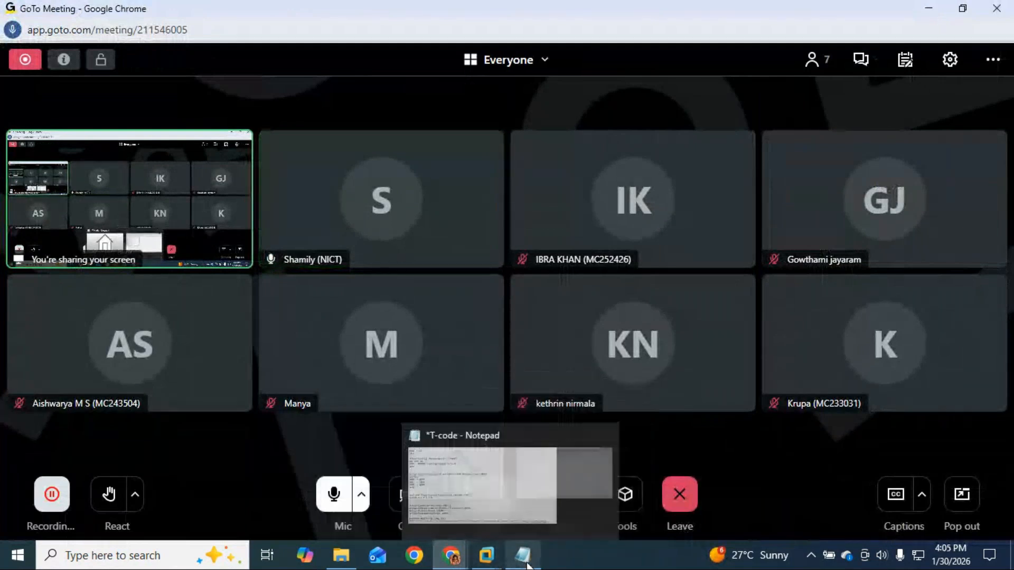
left_click(524, 559)
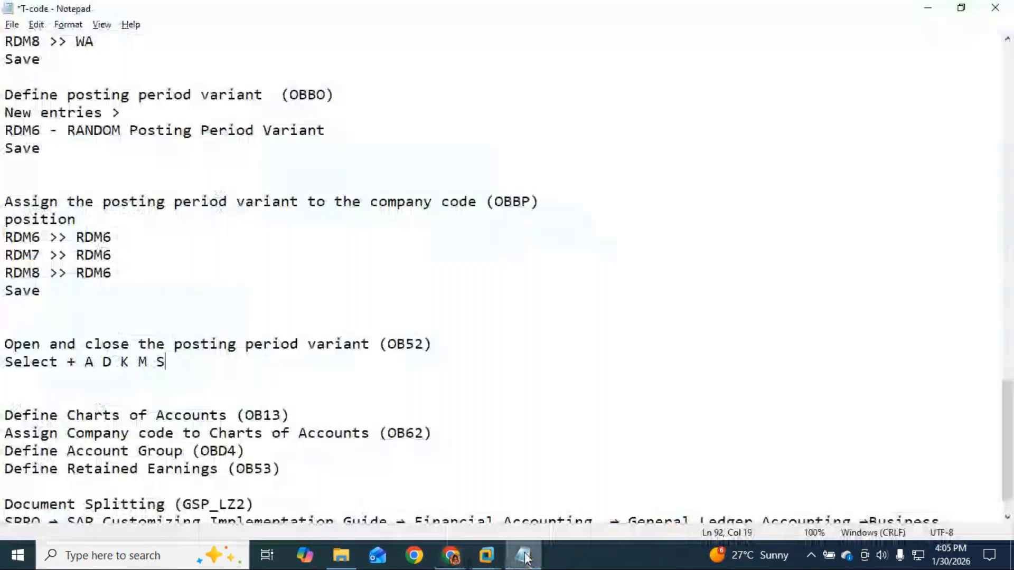
left_click_drag(425, 345, 384, 346)
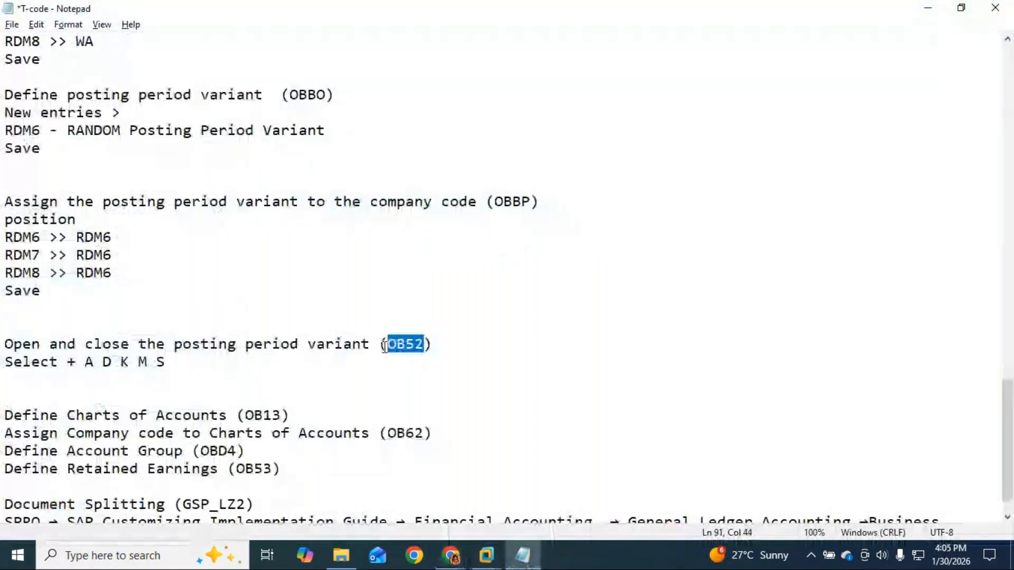
left_click(486, 555)
left_click(543, 493)
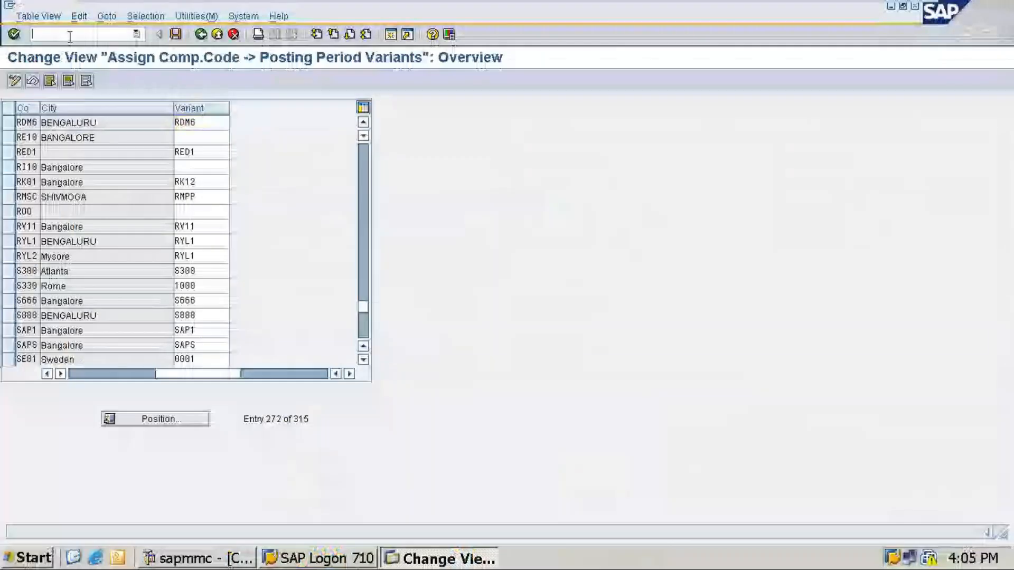
type("/NOB52")
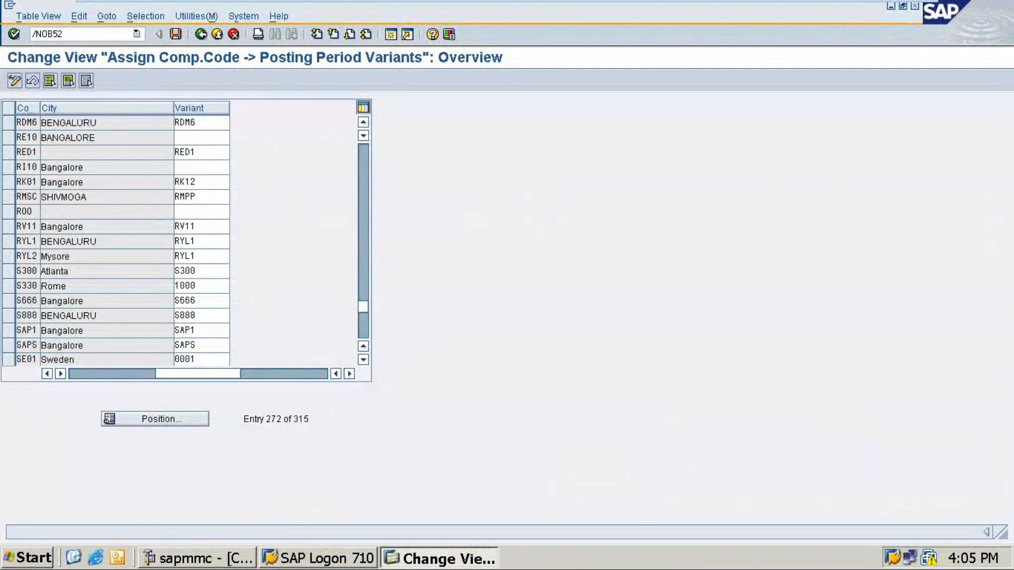
key("Return")
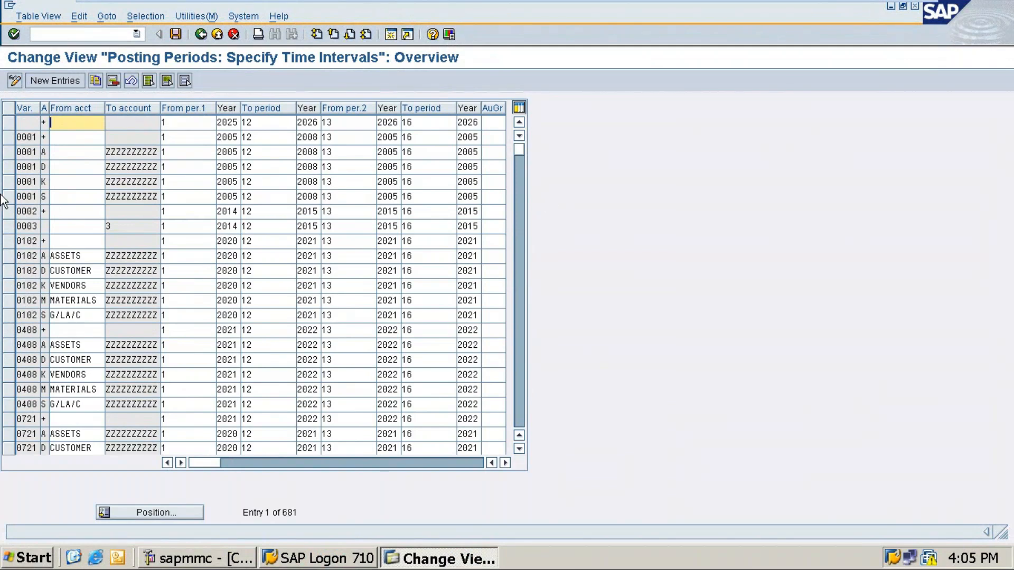
Copy the six 0102 rows (+, Assets, Customer, Vendors, Materials, G/L A/C) as new entries.
left_click(10, 241)
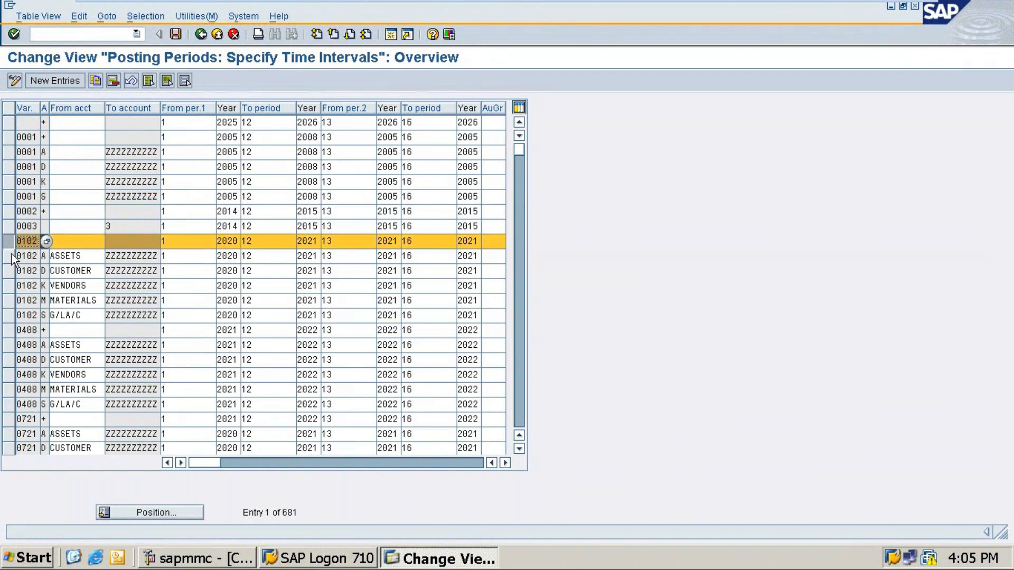
left_click(10, 257)
left_click(10, 272)
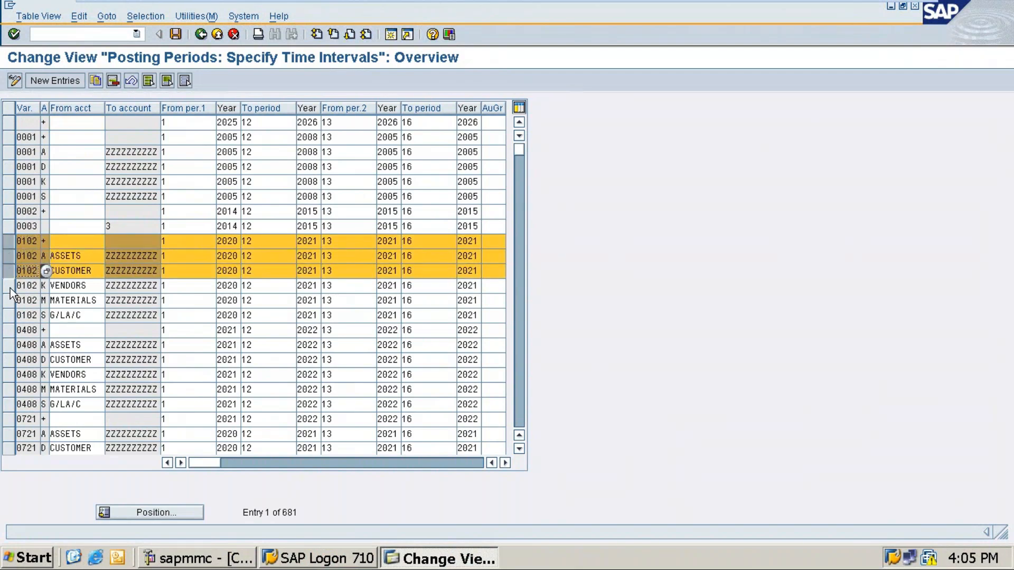
left_click(10, 286)
left_click(9, 301)
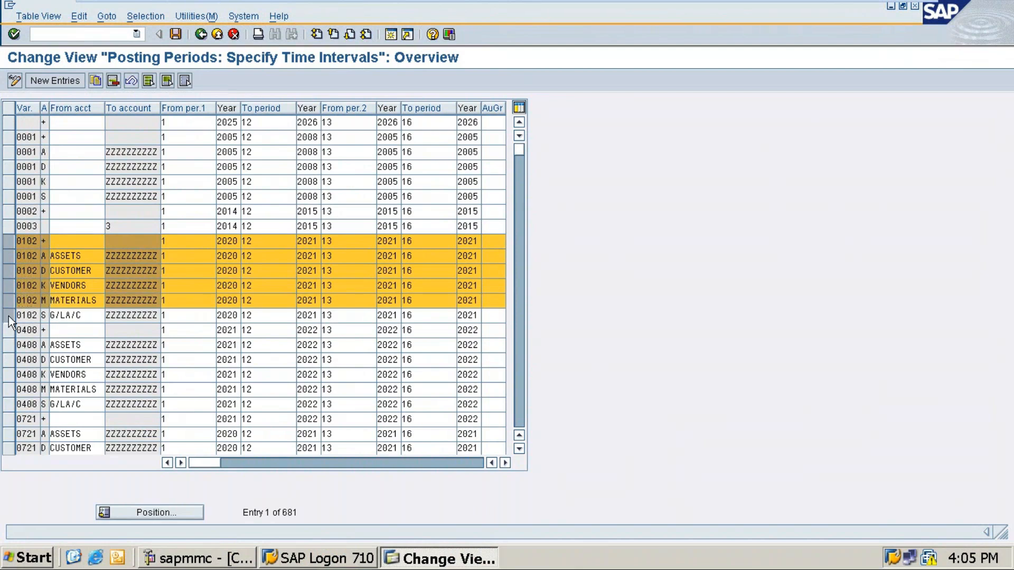
left_click(10, 316)
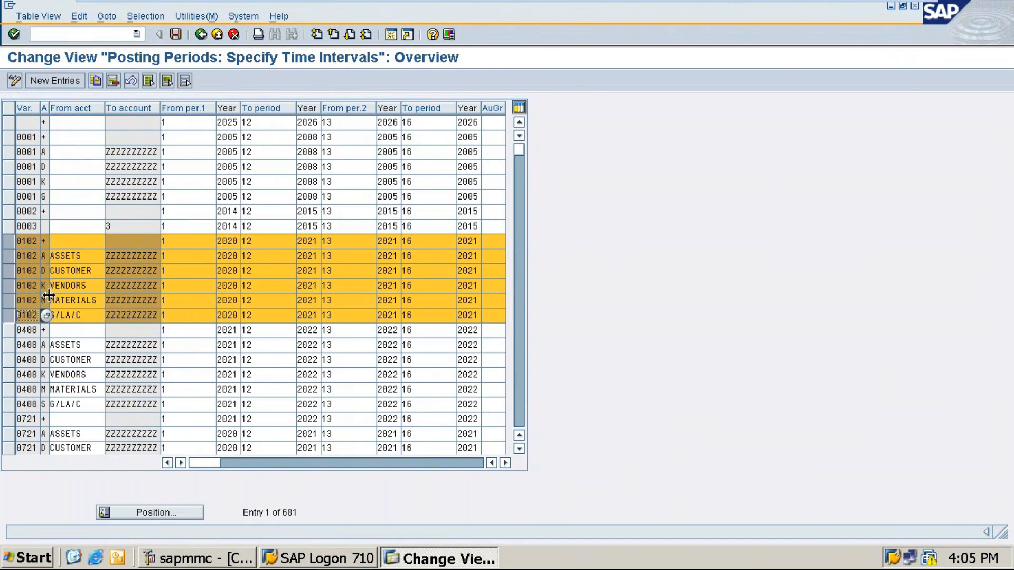
left_click(96, 80)
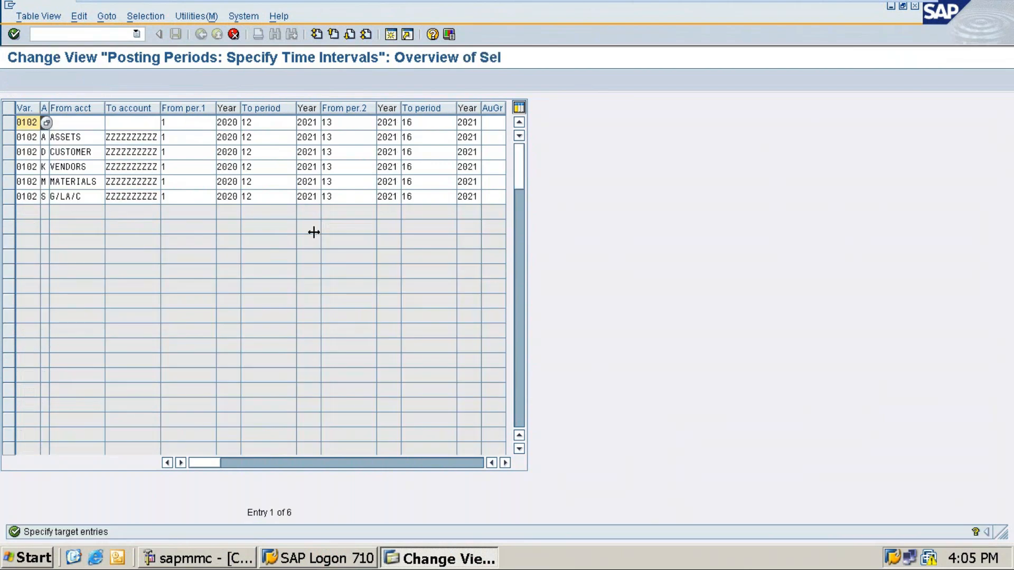
Change the variant of all six copied rows to RDM6.
key("Right")
key("Right")
key("Right")
key("Right")
key("BackSpace")
key("BackSpace")
key("BackSpace")
key("BackSpace")
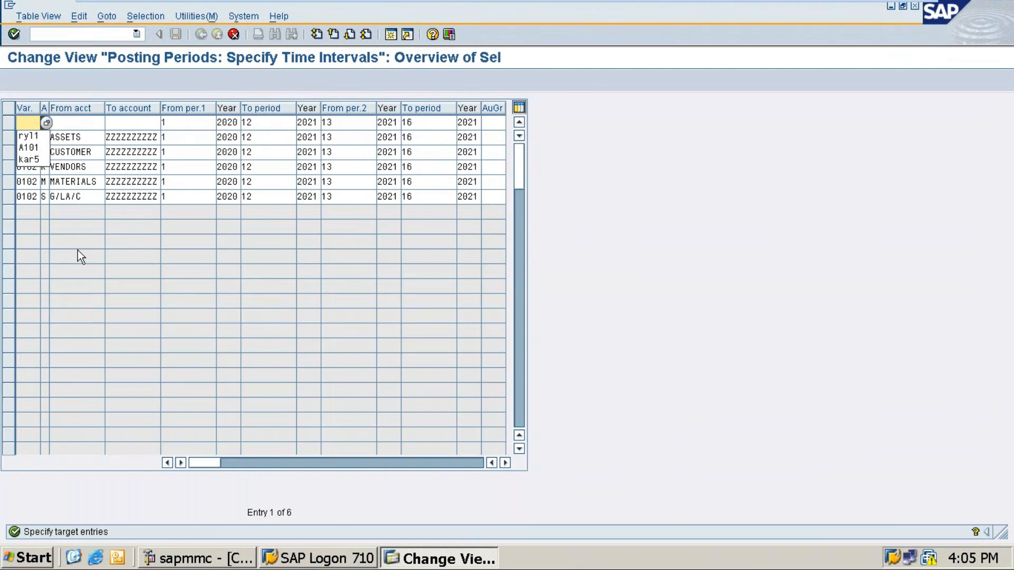
type("RDM5")
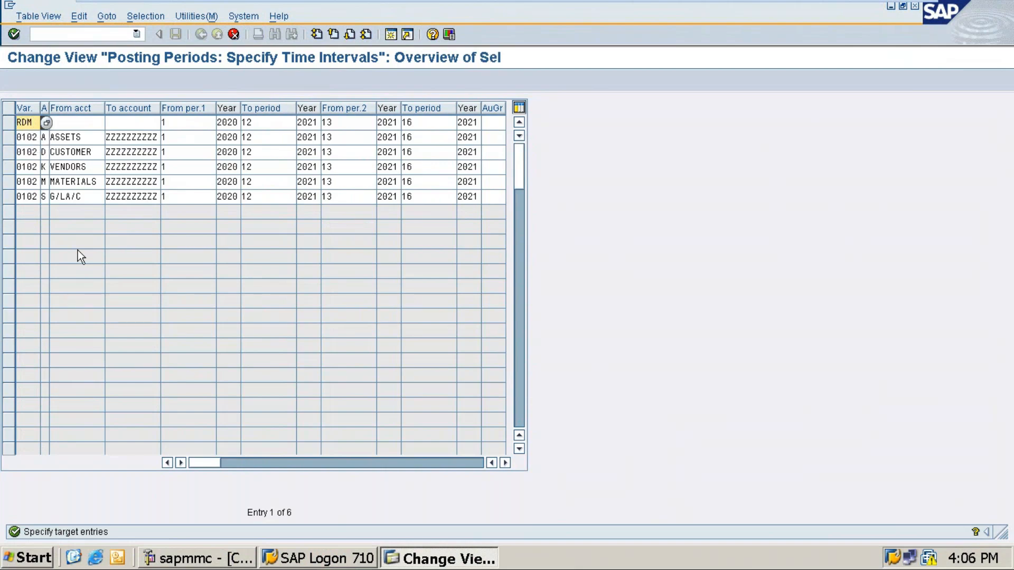
key("BackSpace")
type("6")
key("Down")
key("BackSpace")
key("BackSpace")
key("BackSpace")
key("BackSpace")
type("RD")
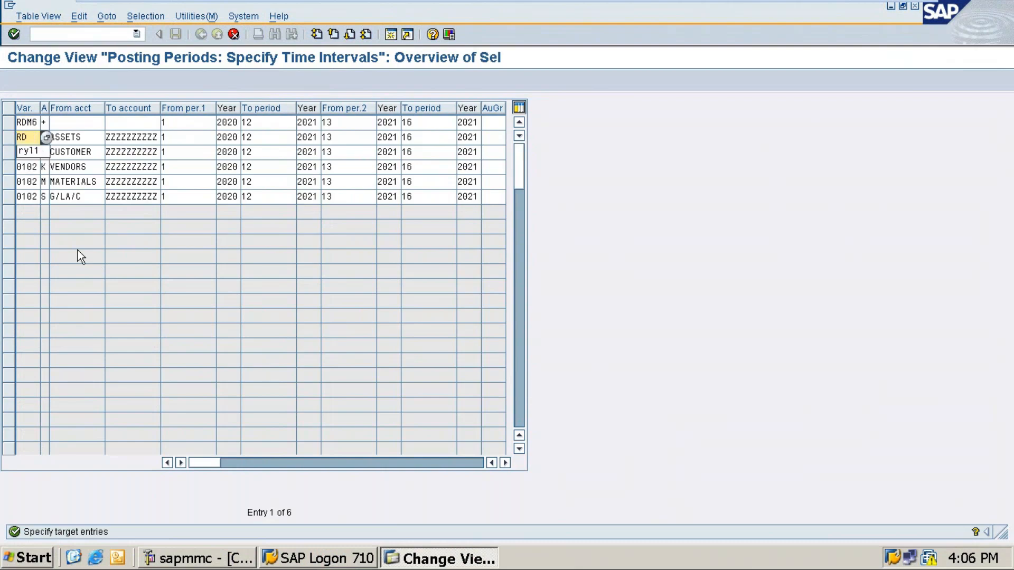
type("M6")
key("Down")
key("BackSpace")
key("BackSpace")
key("BackSpace")
key("BackSpace")
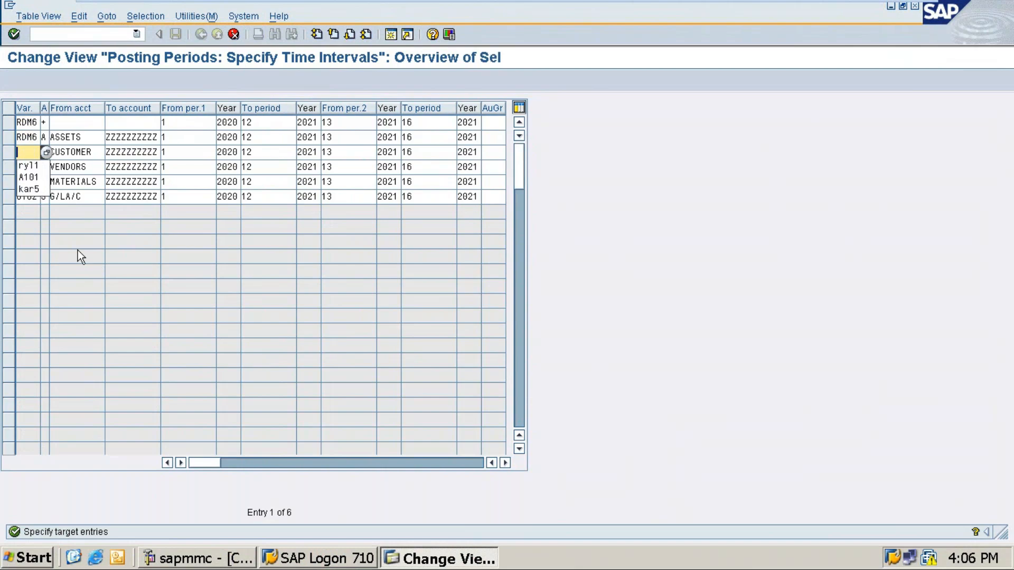
type("RDM6")
key("Down")
key("BackSpace")
key("BackSpace")
key("BackSpace")
key("BackSpace")
type("RDM6")
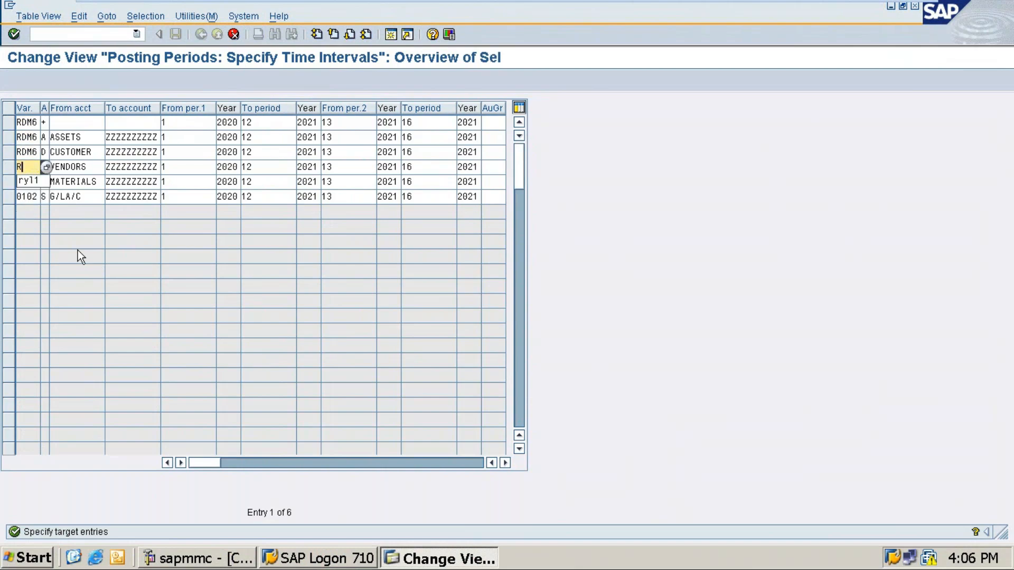
key("Down")
key("BackSpace")
key("BackSpace")
key("BackSpace")
key("BackSpace")
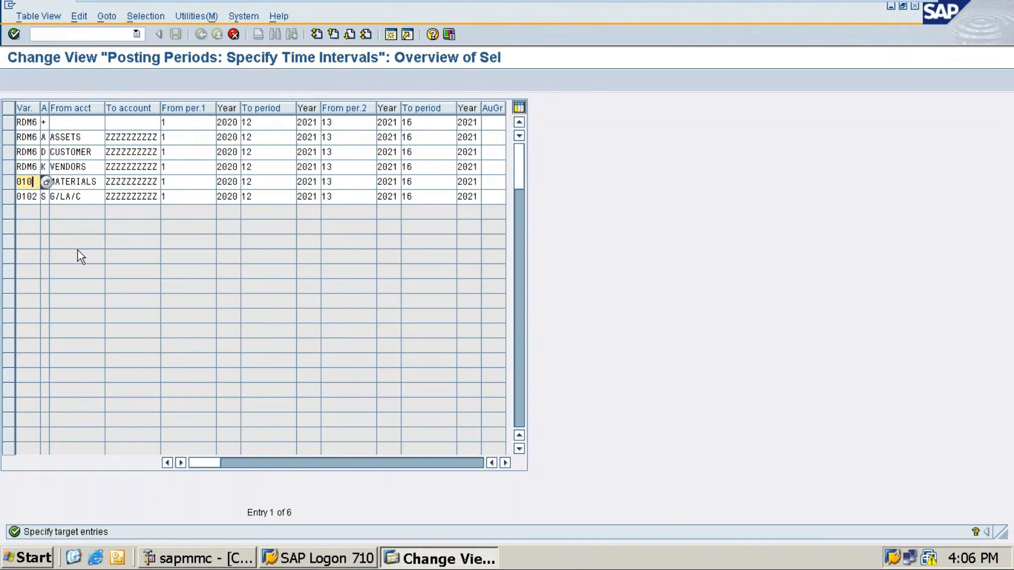
type("RDM6")
key("Down")
key("BackSpace")
key("BackSpace")
key("BackSpace")
key("BackSpace")
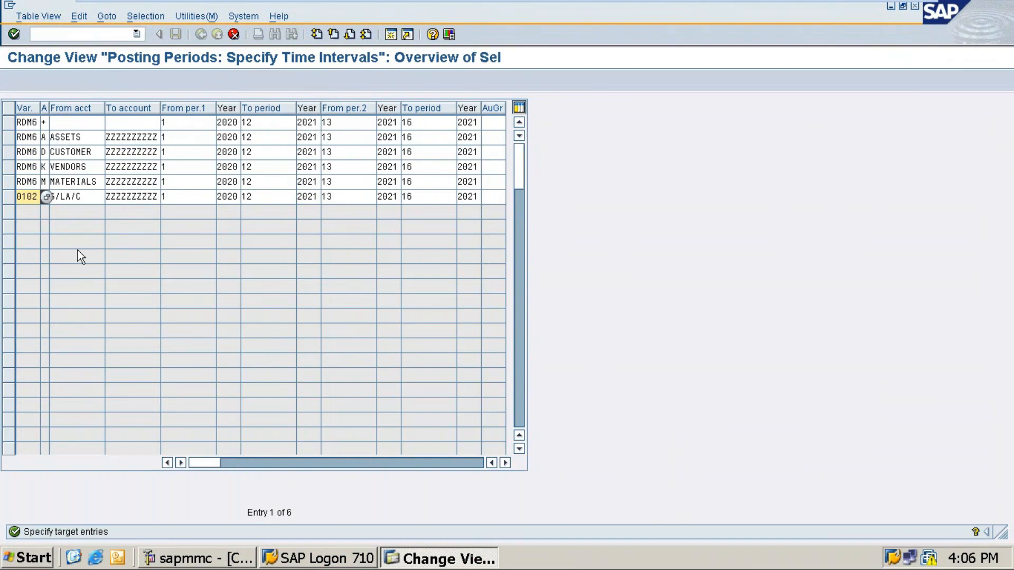
type("RDM6")
Change the From per.1 year from 2020 to 2025 in all six RDM6 rows.
left_click(175, 122)
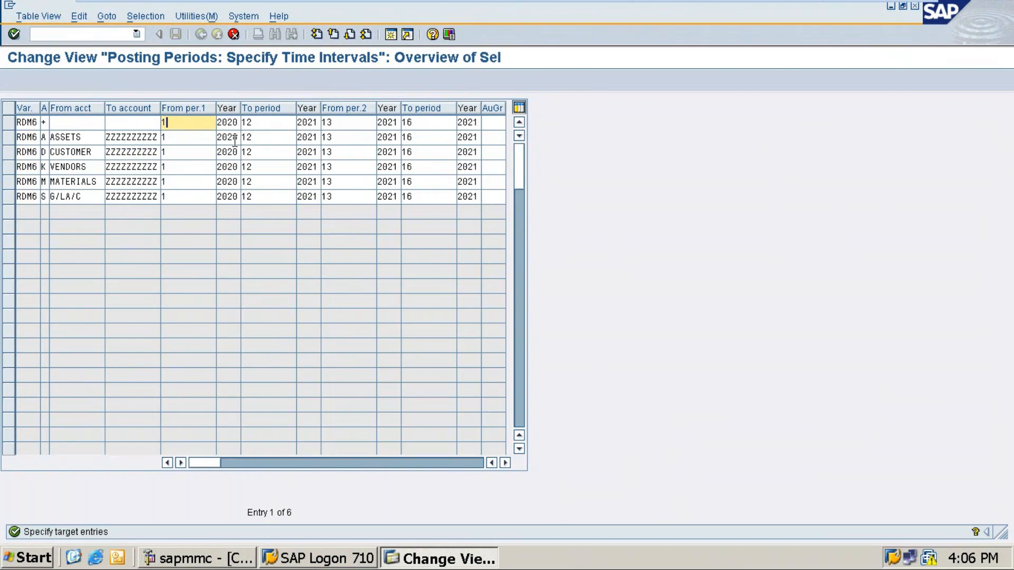
left_click(235, 125)
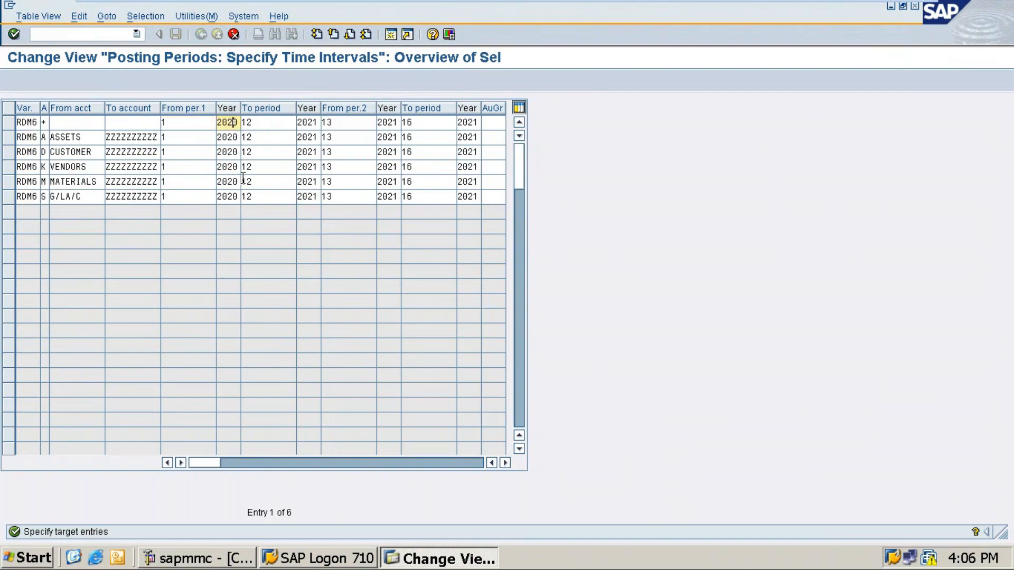
key("BackSpace")
type("5")
key("Down")
key("BackSpace")
type("5")
key("Down")
key("BackSpace")
type("5")
key("Down")
key("BackSpace")
type("5")
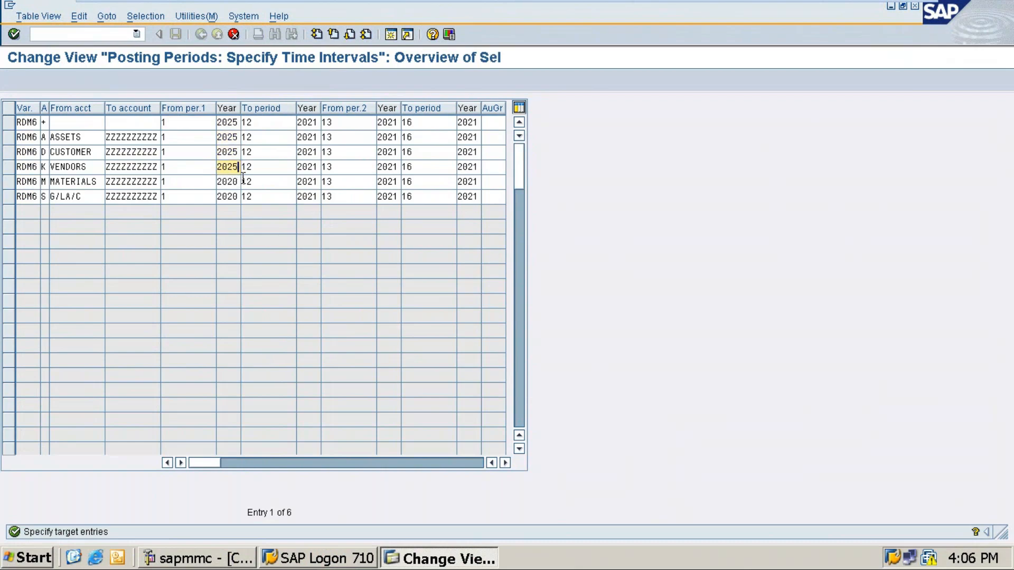
key("Down")
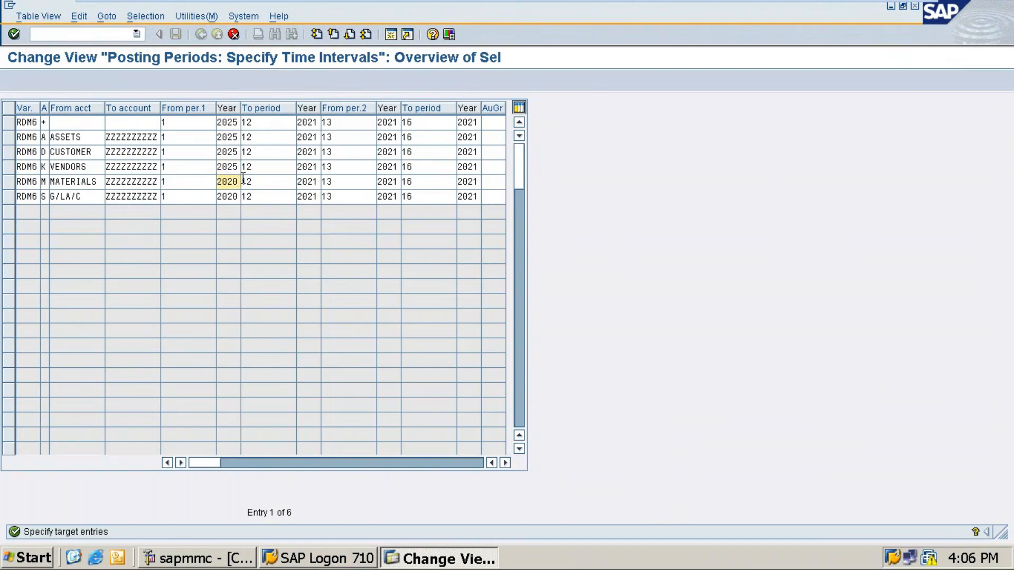
key("BackSpace")
type("5")
key("Down")
key("BackSpace")
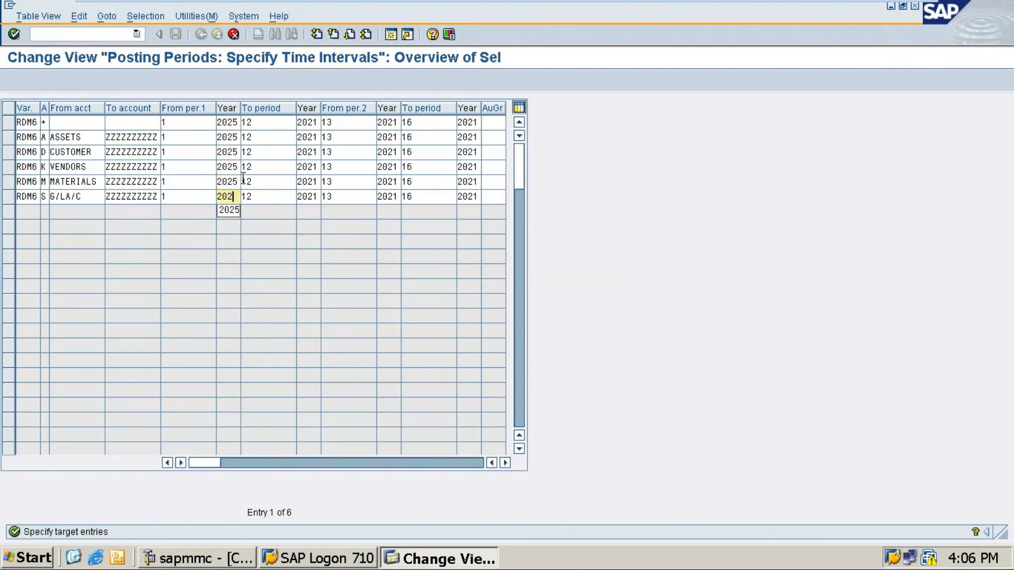
type("5")
Change the closing period 12 year from 2021 to 2026 in all six rows.
left_click(269, 121)
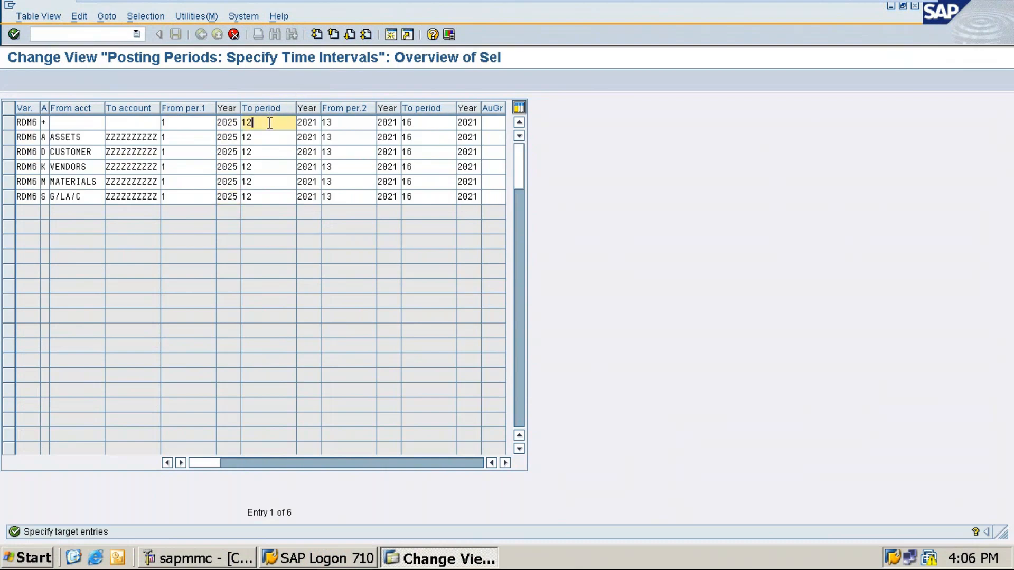
left_click(307, 122)
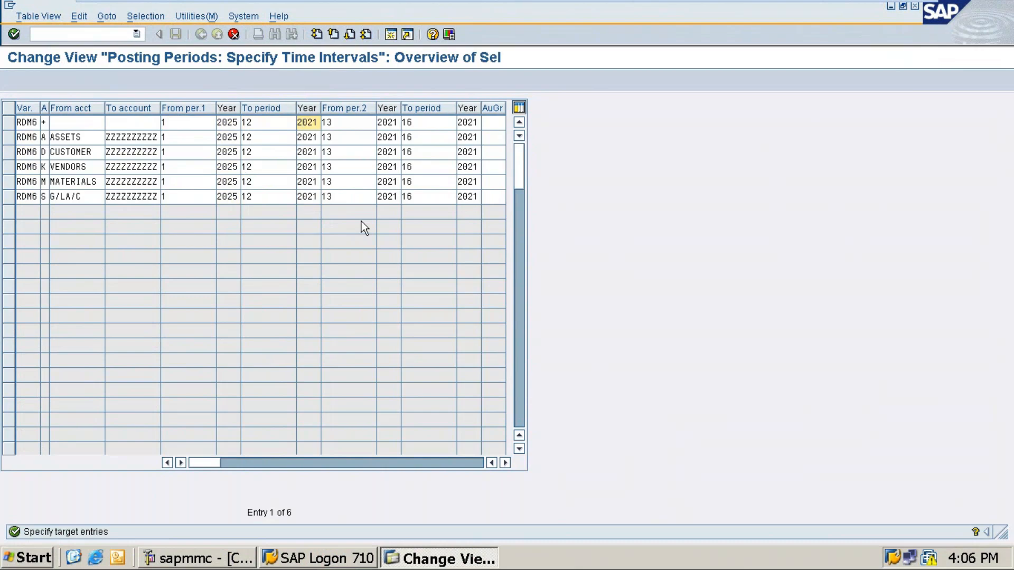
key("Right")
key("Right")
key("BackSpace")
type("6")
key("Down")
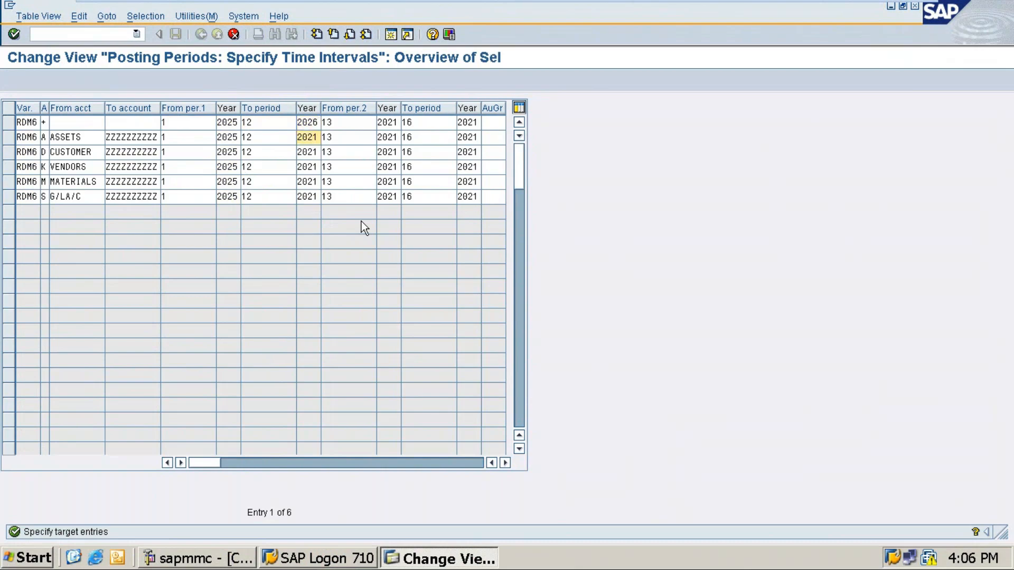
key("BackSpace")
type("6")
key("Down")
key("BackSpace")
type("6")
key("Down")
key("BackSpace")
type("6")
key("Down")
key("BackSpace")
type("6")
key("Down")
key("BackSpace")
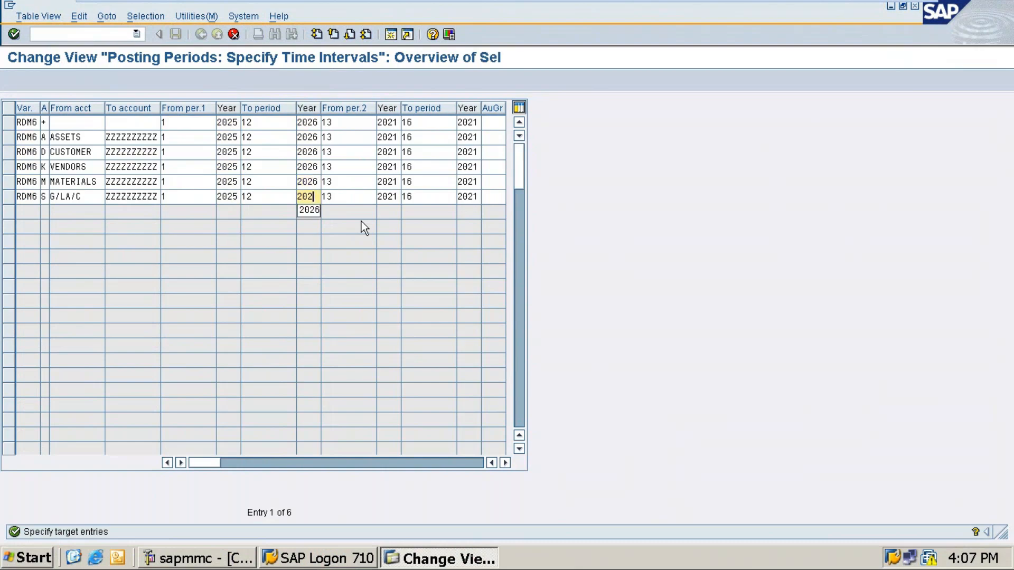
type("6")
Set the From per.2 year to 2026 in all six rows.
left_click(394, 122)
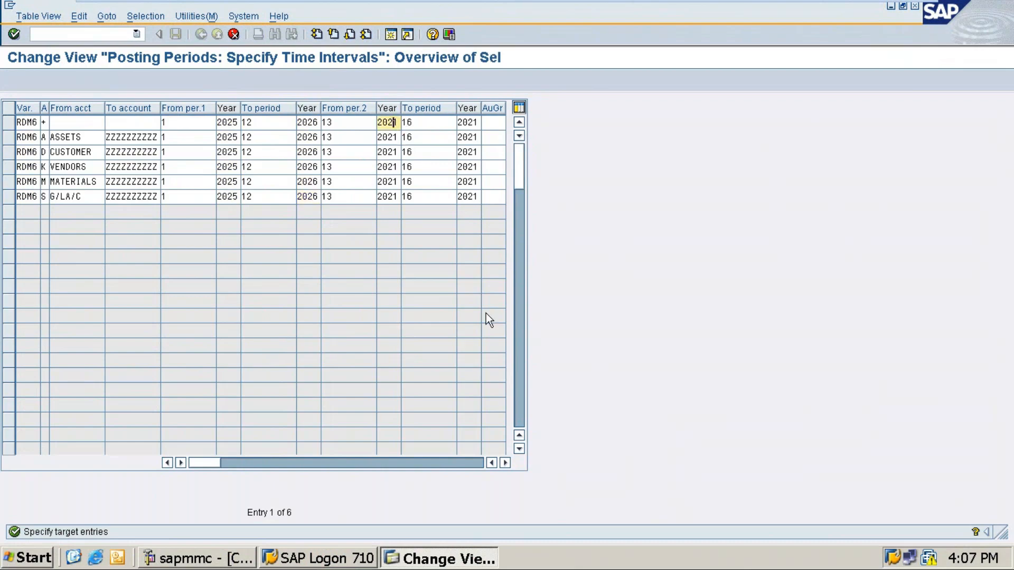
key("Right")
key("BackSpace")
type("5")
key("Down")
key("Up")
key("BackSpace")
type("6")
key("Down")
key("BackSpace")
type("6")
key("Down")
key("BackSpace")
type("6")
key("Down")
key("BackSpace")
type("6")
key("Down")
key("BackSpace")
type("6")
key("Down")
key("BackSpace")
type("6")
Set the last To period year to 2026 in all six rows and copy them as new entries.
left_click(475, 122)
key("BackSpace")
type("6")
key("Down")
key("BackSpace")
type("6")
key("Down")
key("Down")
key("Up")
key("BackSpace")
type("6")
key("Down")
key("BackSpace")
type("6")
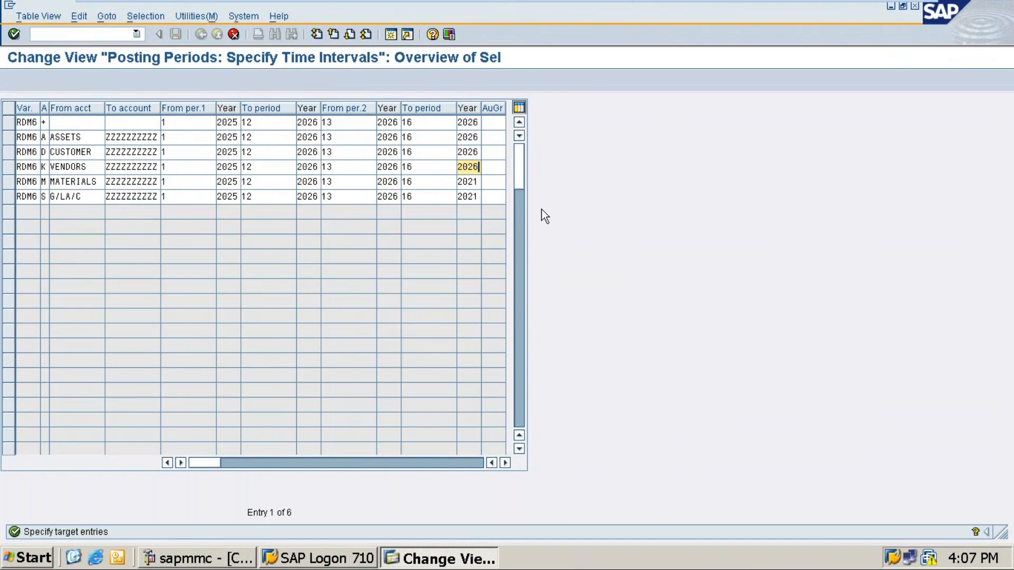
key("Down")
key("BackSpace")
type("6")
key("Down")
key("BackSpace")
type("6")
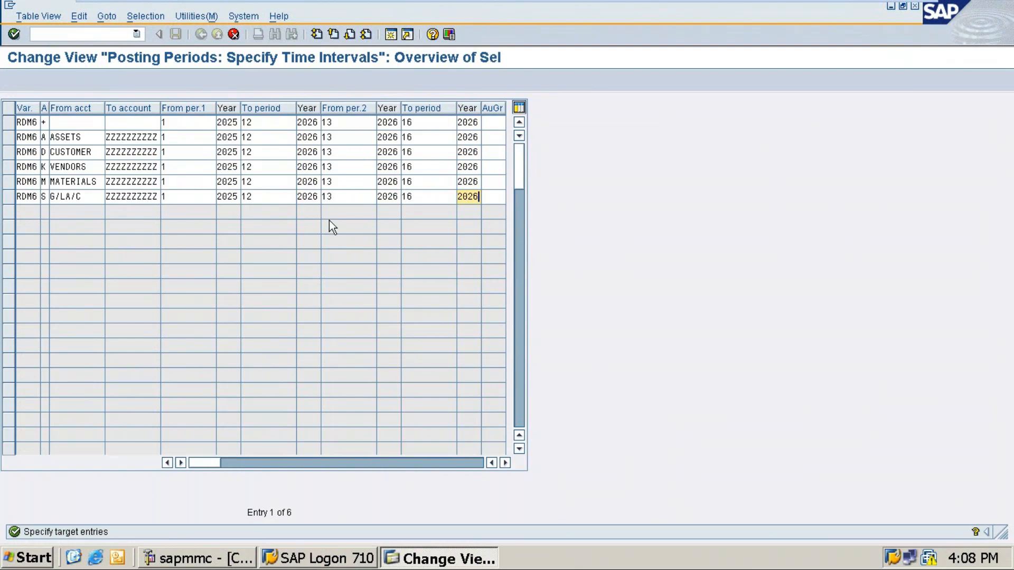
key("Return")
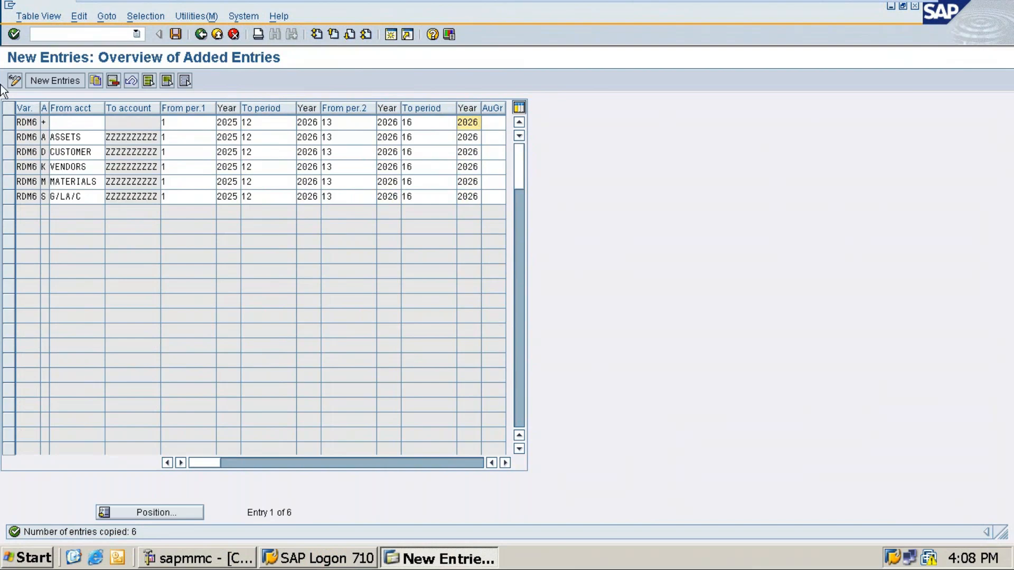
Save the six new RDM6 posting-period entries and confirm the customizing request prompt.
left_click(179, 35)
key("Return")
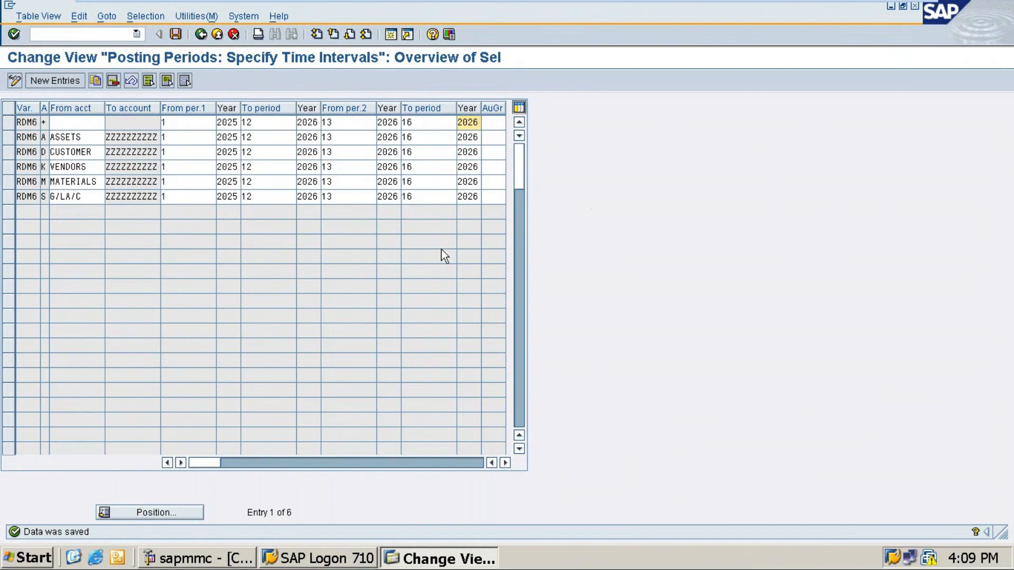
mouse_move(760, 2)
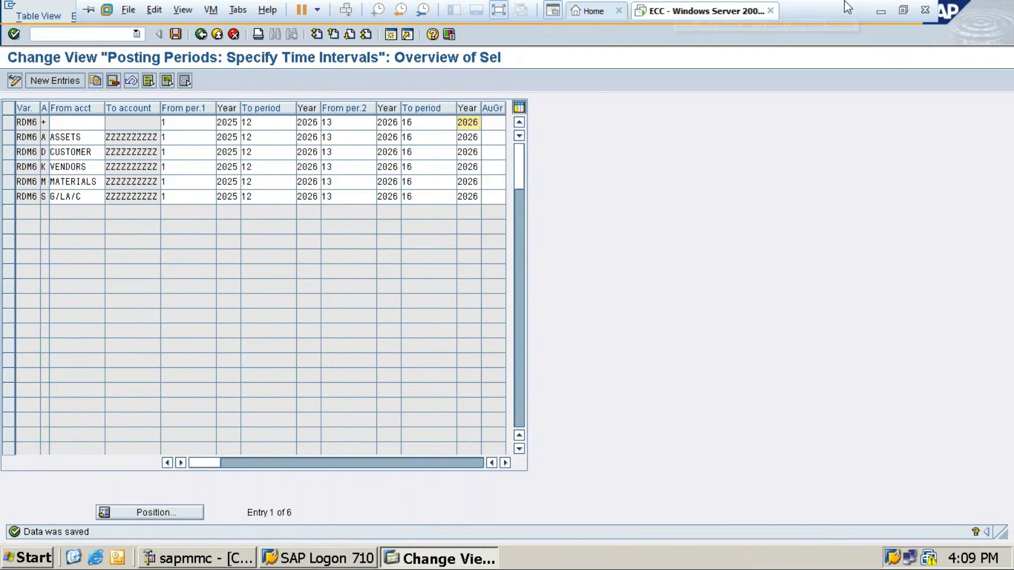
Append '>> Copy >> make the changes >> enter >> Save' to the OB52 Select line in Notepad.
left_click(877, 12)
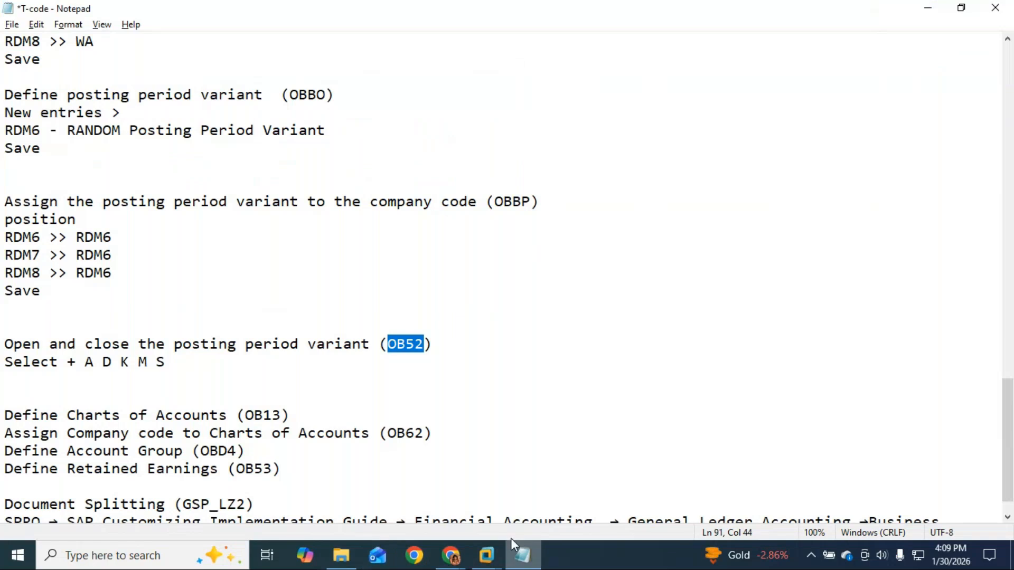
mouse_move(448, 563)
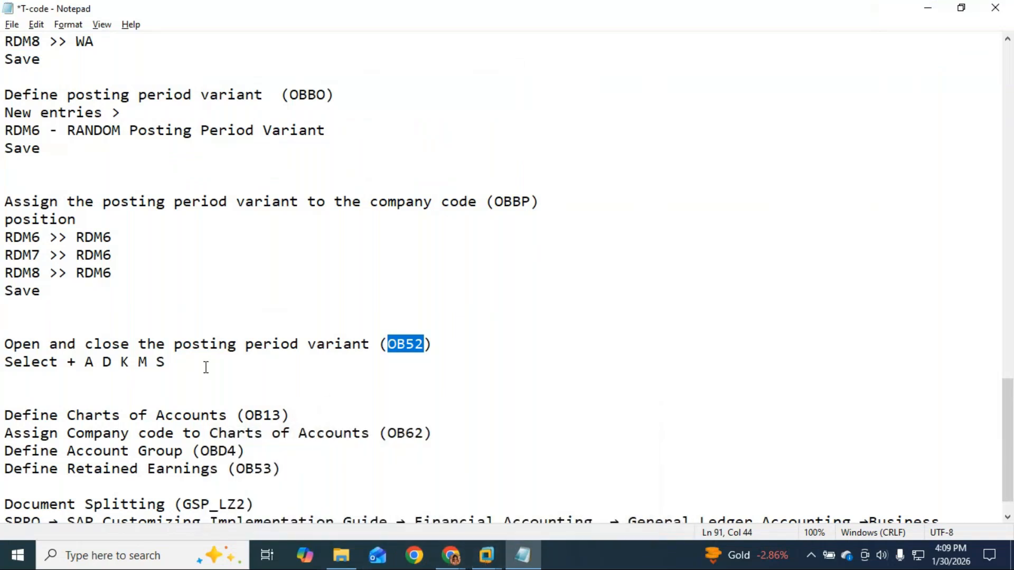
key("Down")
left_click(63, 363)
type(">>")
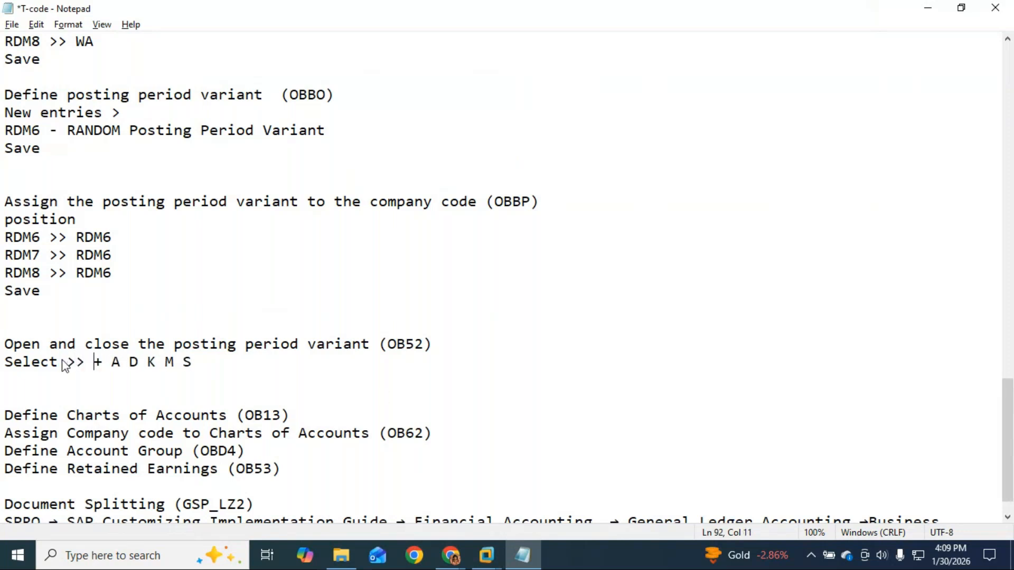
left_click(215, 364)
type(">> ")
type("Copy >> make the c")
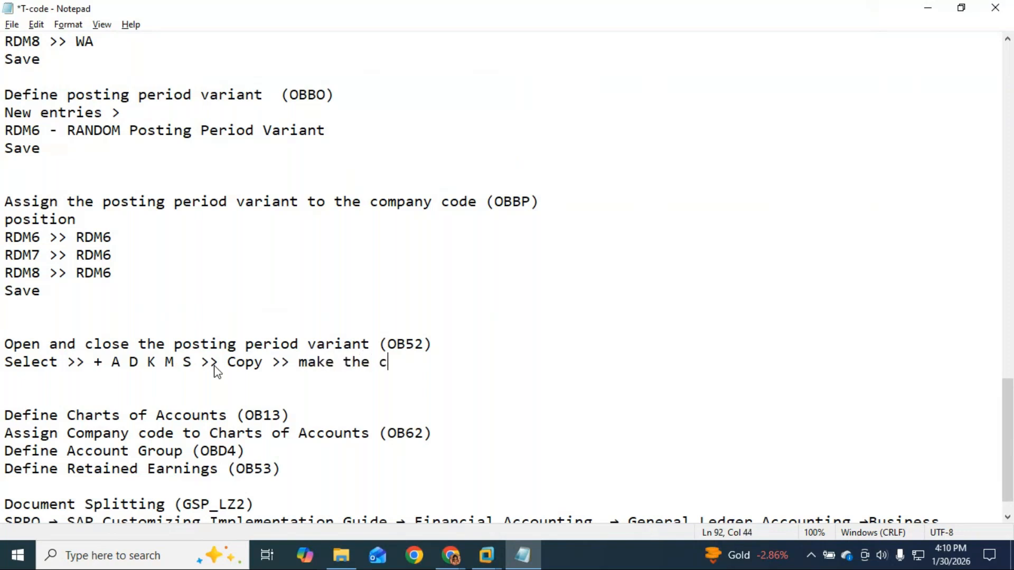
type("hanges >> ent")
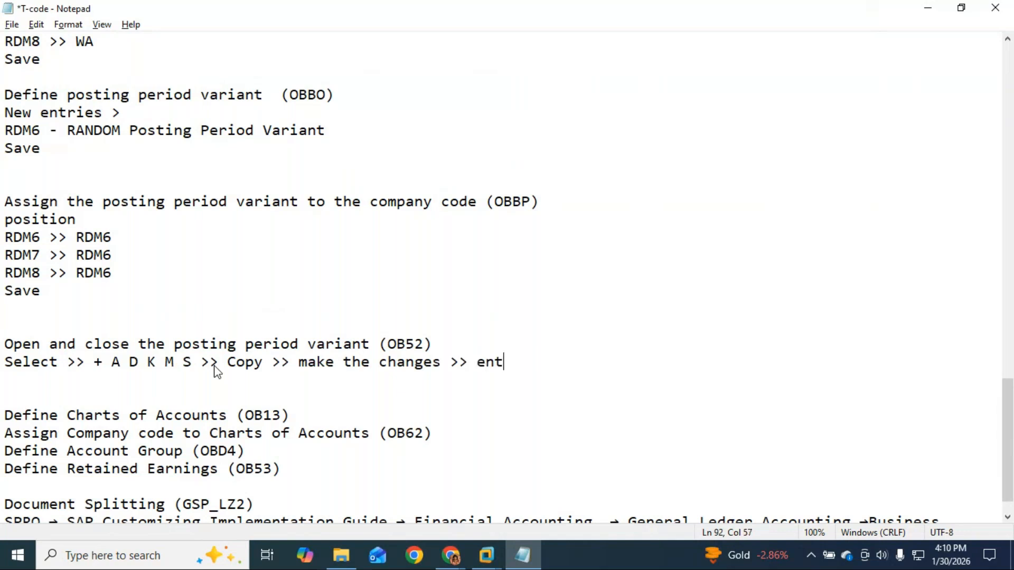
type("er >> Save")
key("Return")
key("Delete")
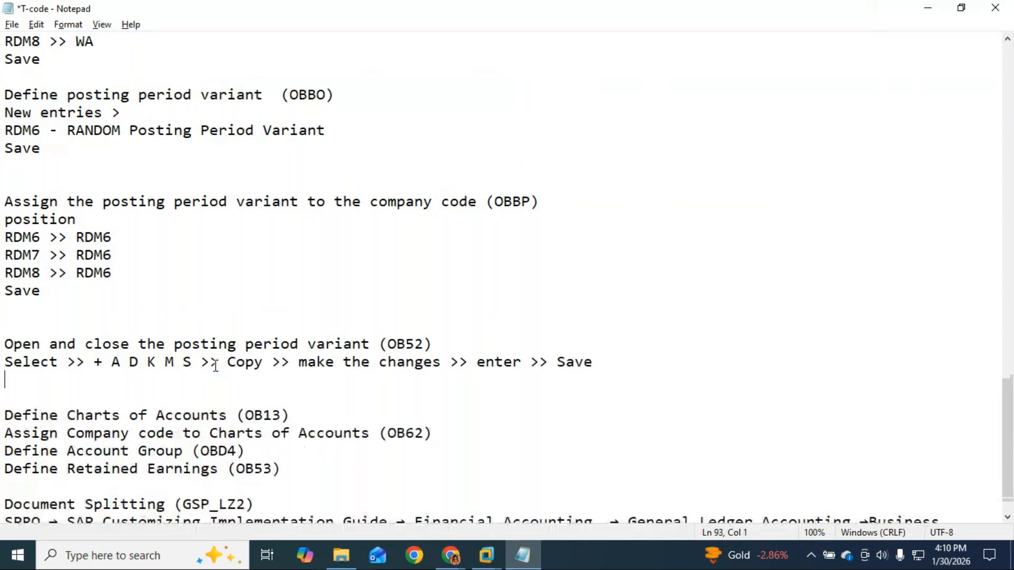
Return to the SAP posting-period window and take the virtual machine out of full screen.
key("alt+Tab")
key("alt+Tab")
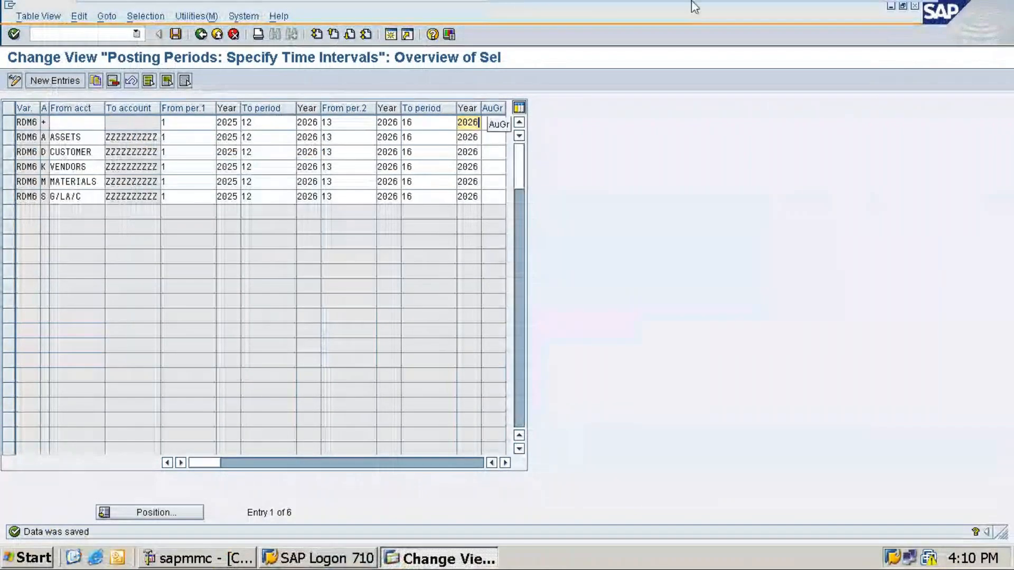
mouse_move(505, 18)
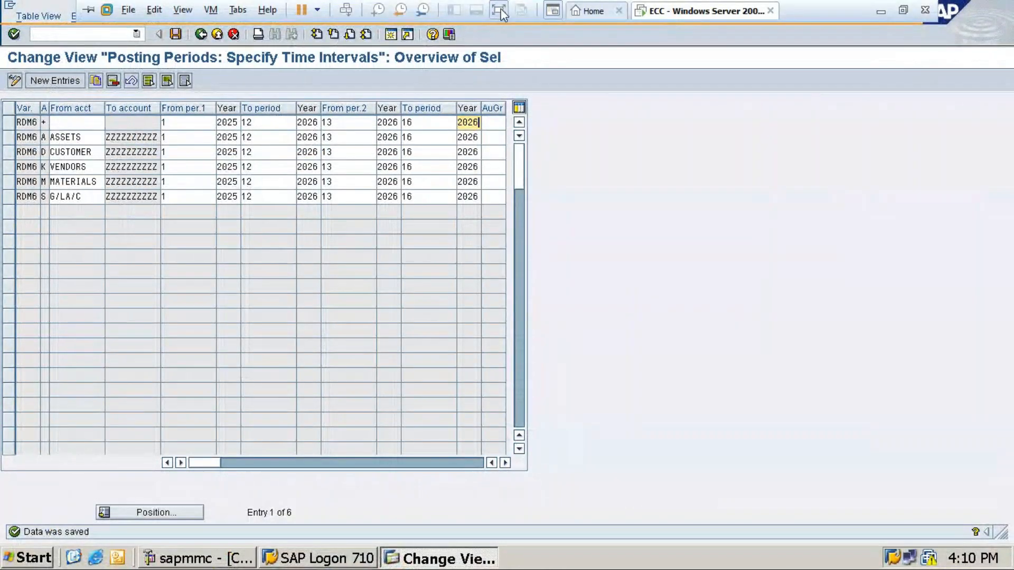
left_click(497, 11)
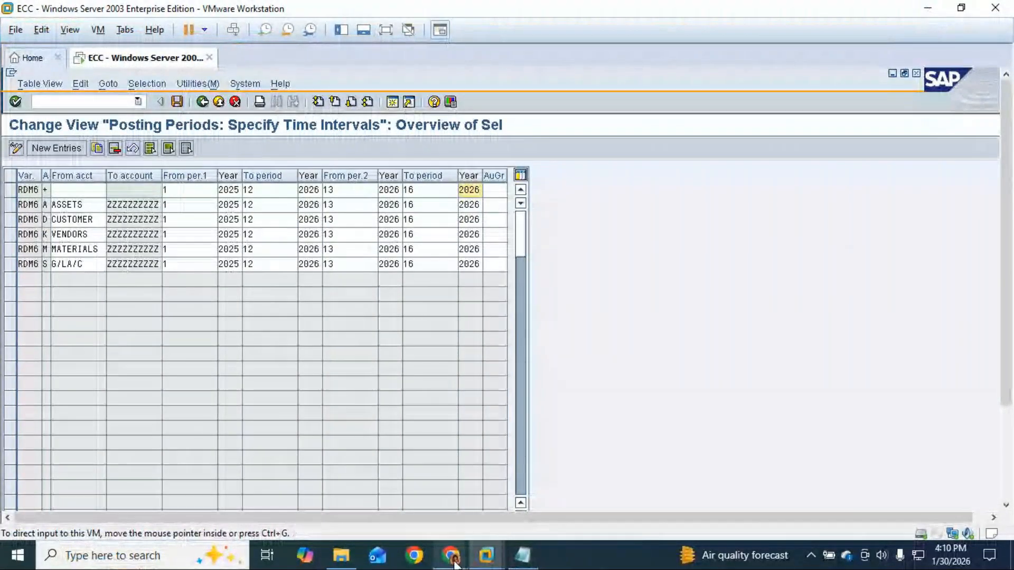
Bring the GoTo Meeting window to the front.
mouse_move(454, 563)
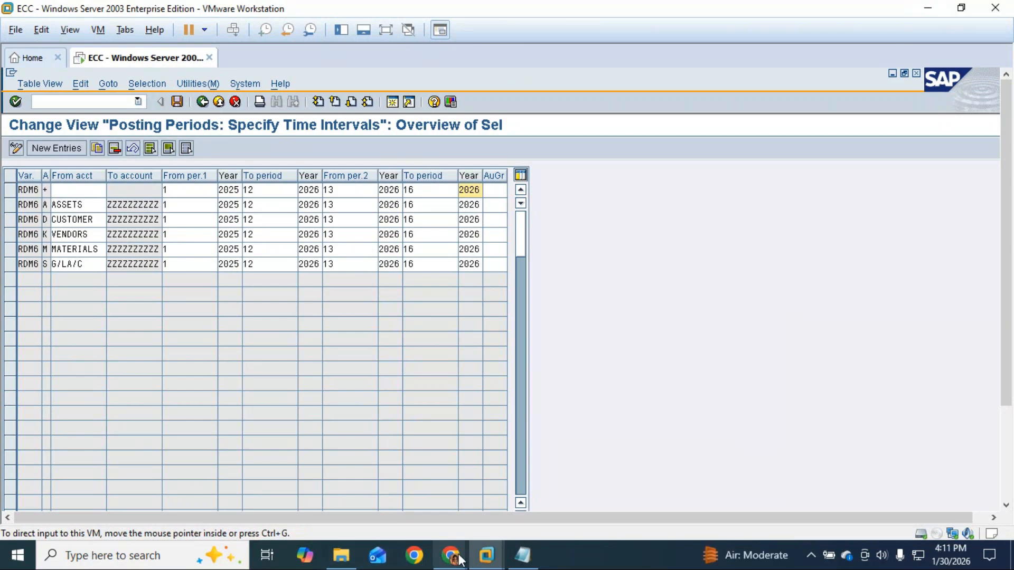
mouse_move(461, 560)
left_click(488, 524)
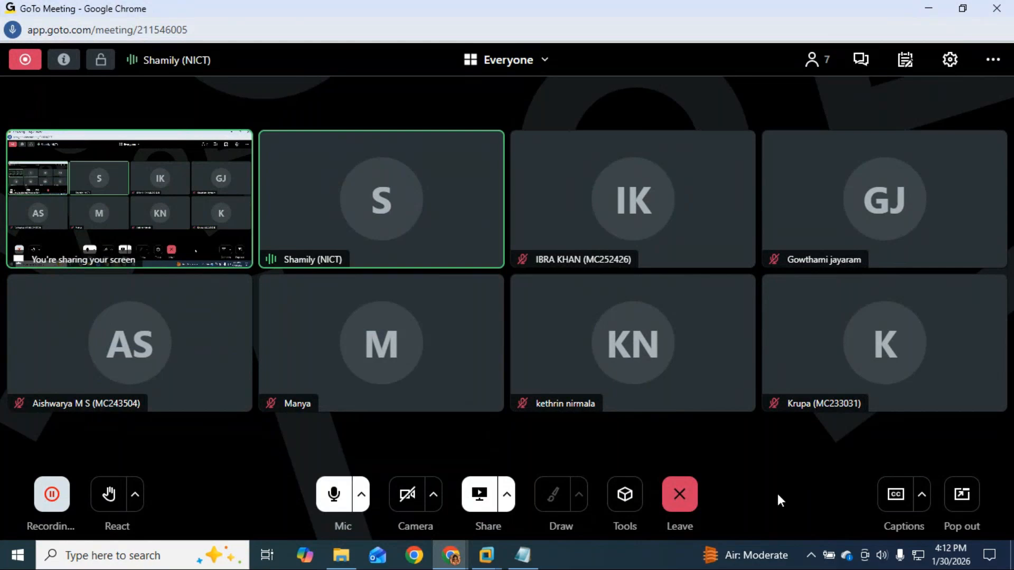
Back in full-screen SAP, save the OB52 posting periods, then minimize the virtual machine.
key("alt+Tab")
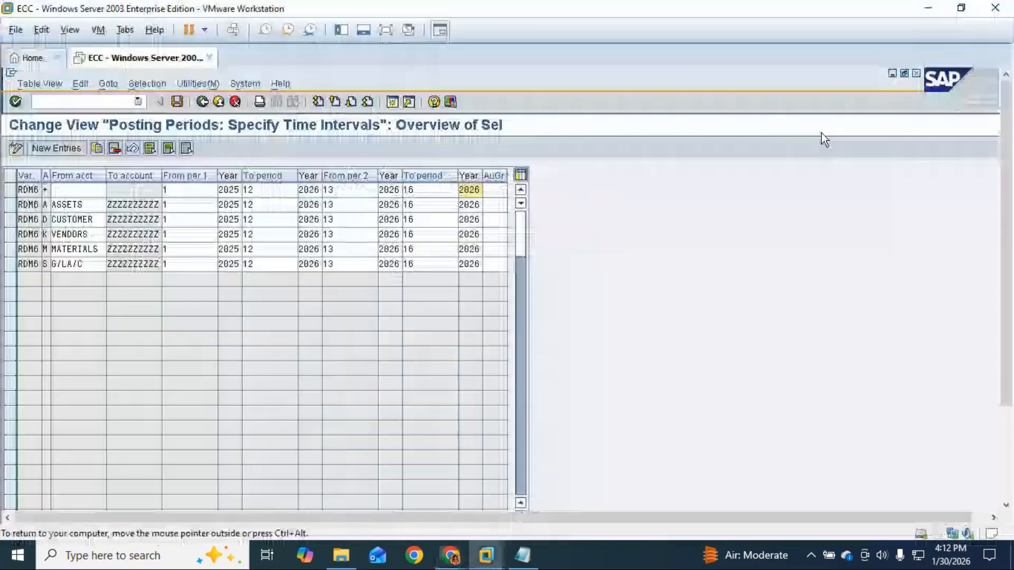
left_click(387, 33)
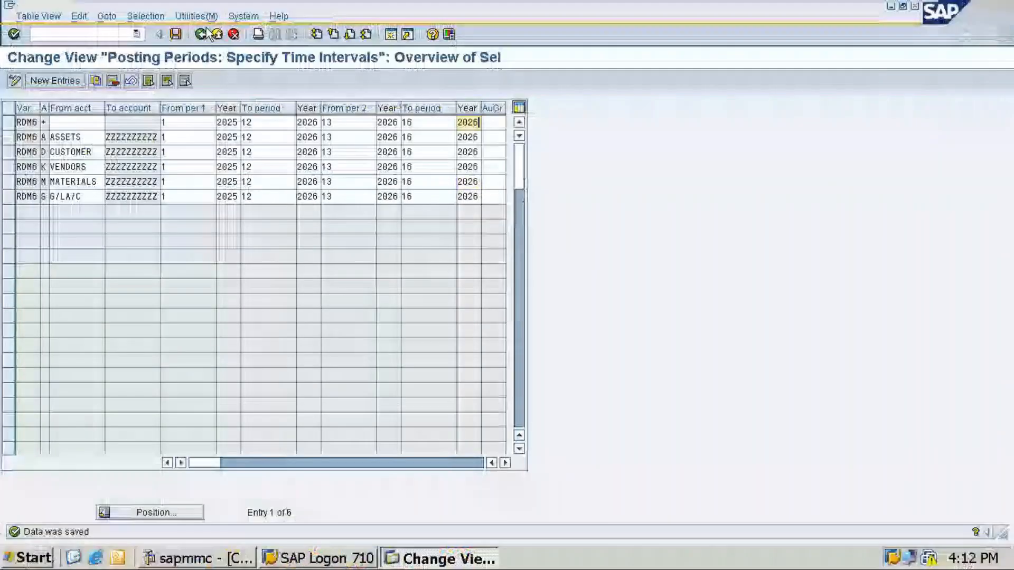
key("ctrl+s")
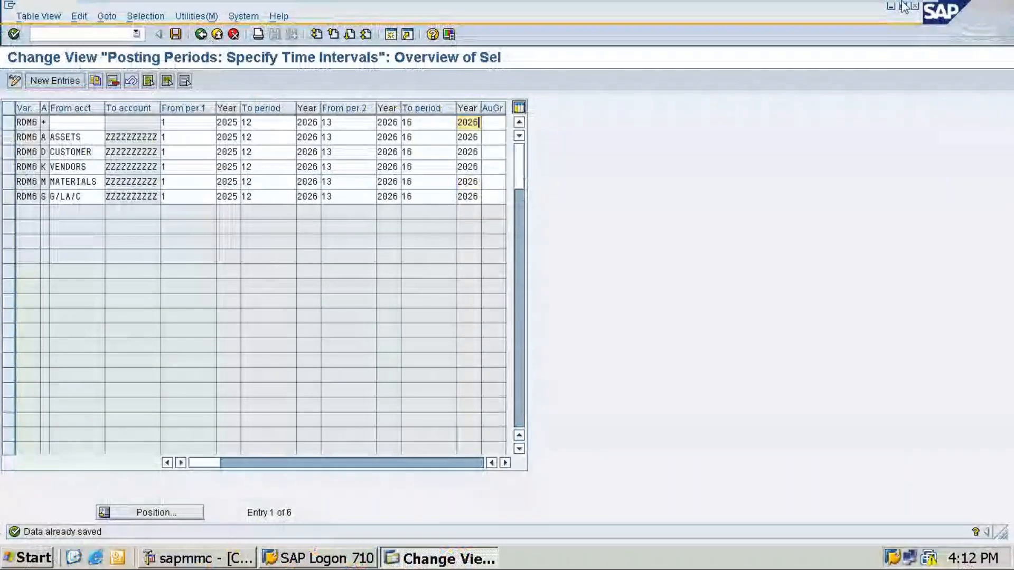
left_click(882, 7)
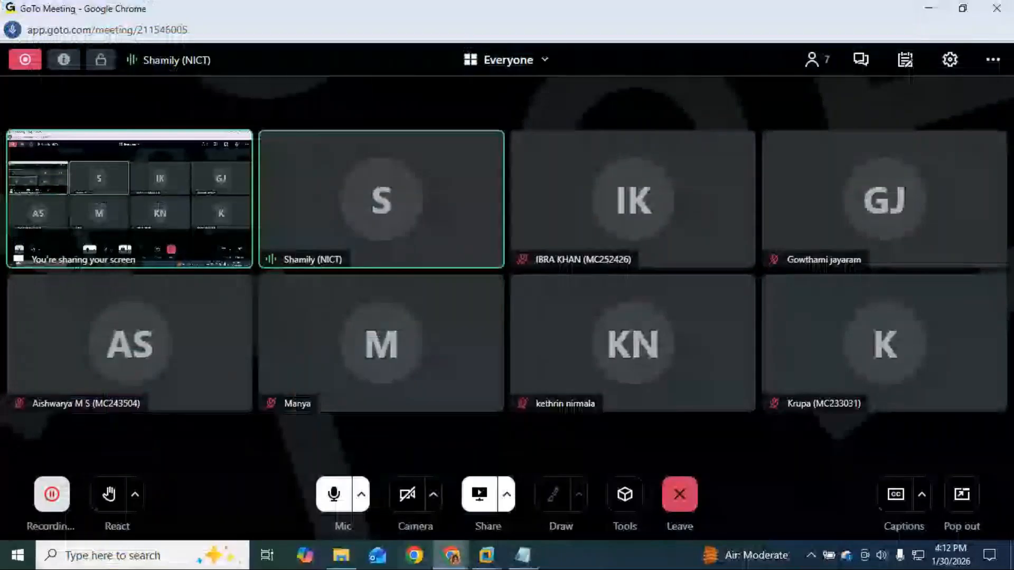
Add the line 'New entries - RDM6' under the OB13 Define Charts of Accounts note.
left_click(520, 556)
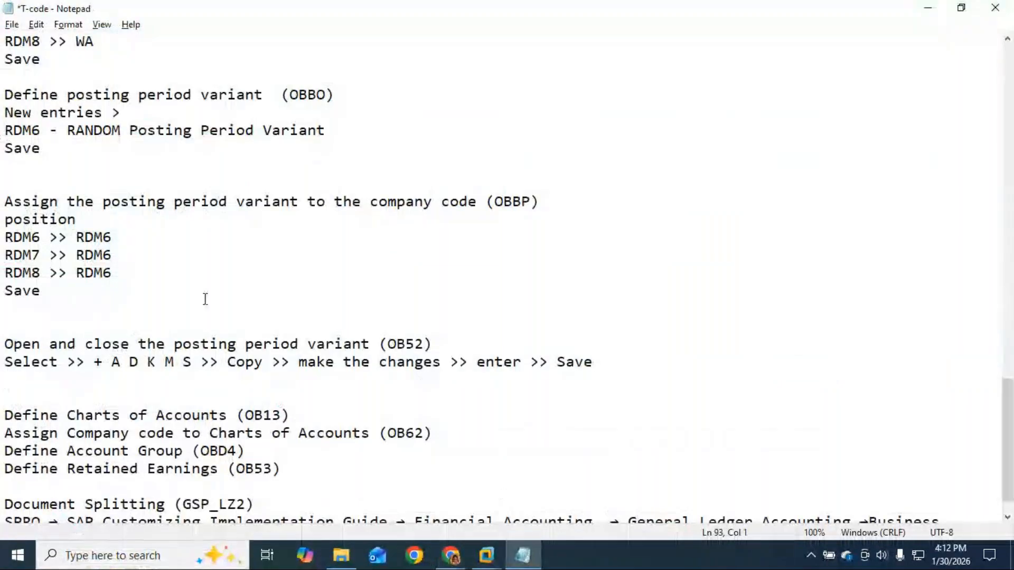
scroll(208, 299, "down", 1)
left_click(316, 381)
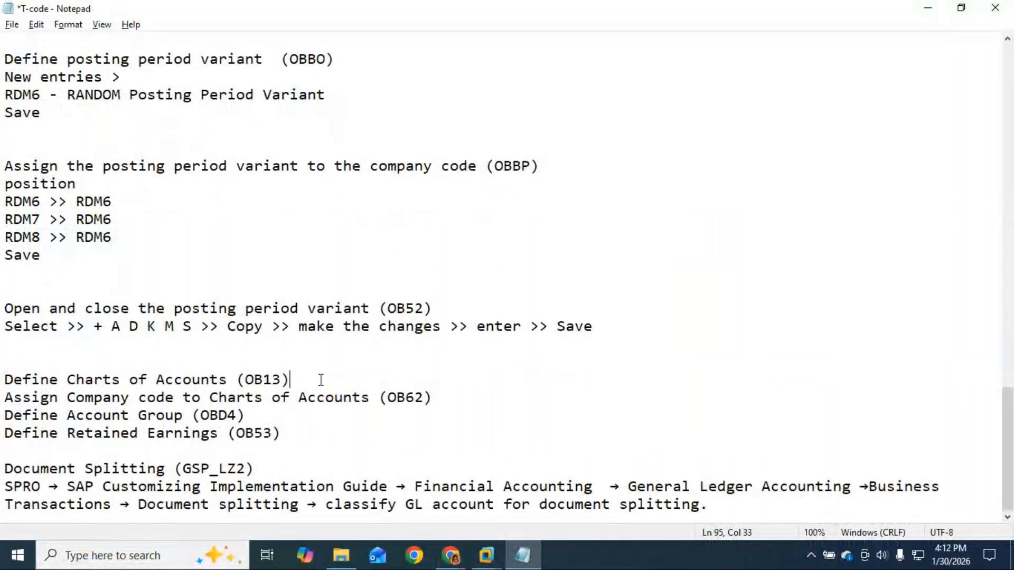
key("Return")
key("Return")
key("Return")
key("Up")
key("Up")
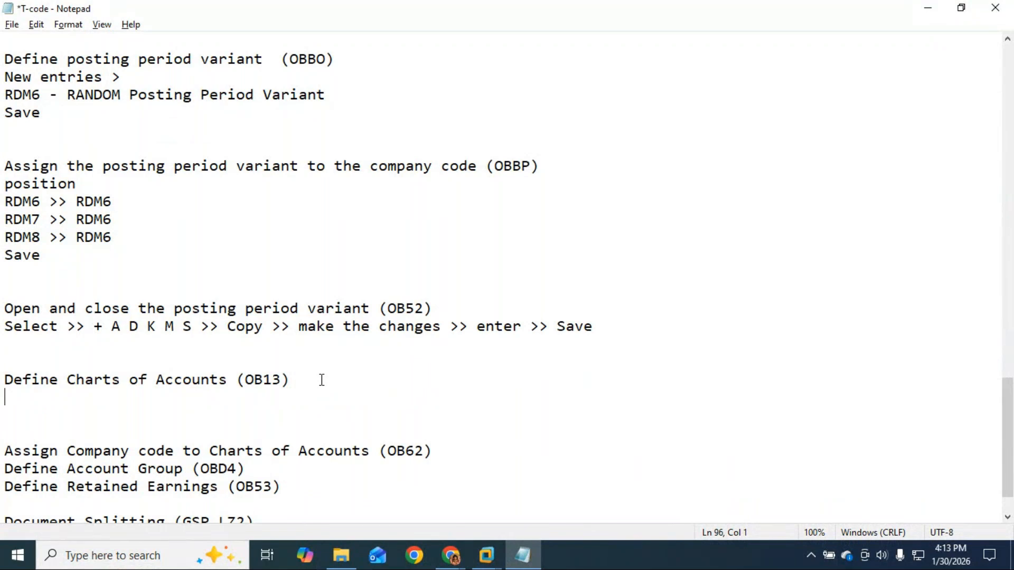
left_click(281, 410)
key("Up")
type("N")
type("ew entries")
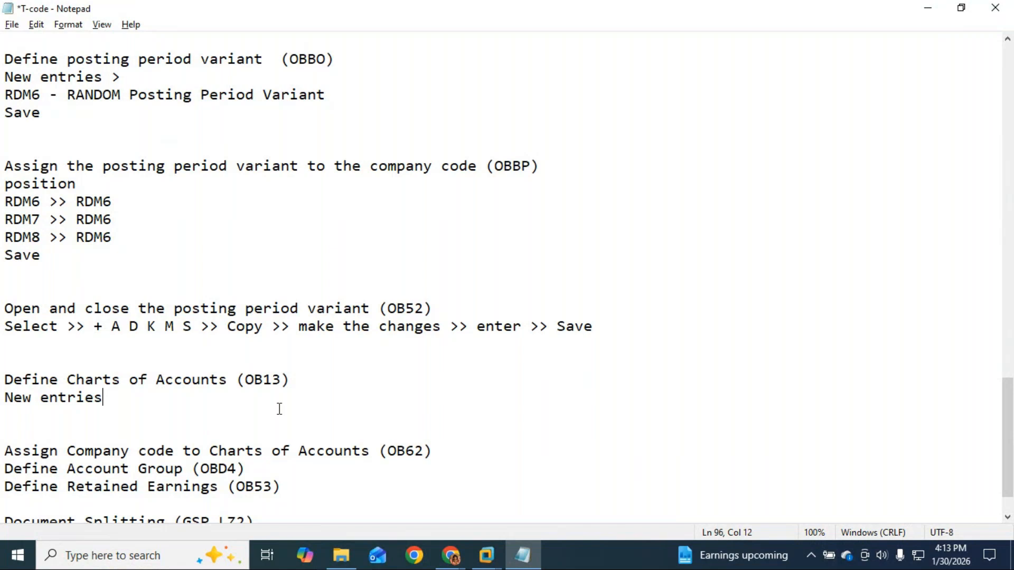
type("-")
type("RDM6")
Select the OB13 code and switch back to the GoTo Meeting window.
left_click_drag(281, 380, 246, 380)
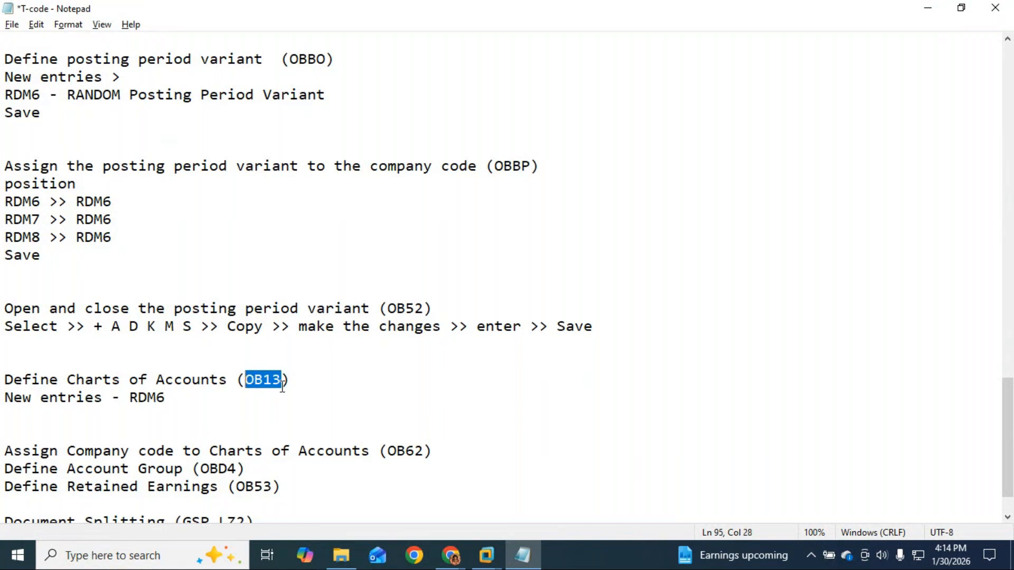
left_click(460, 560)
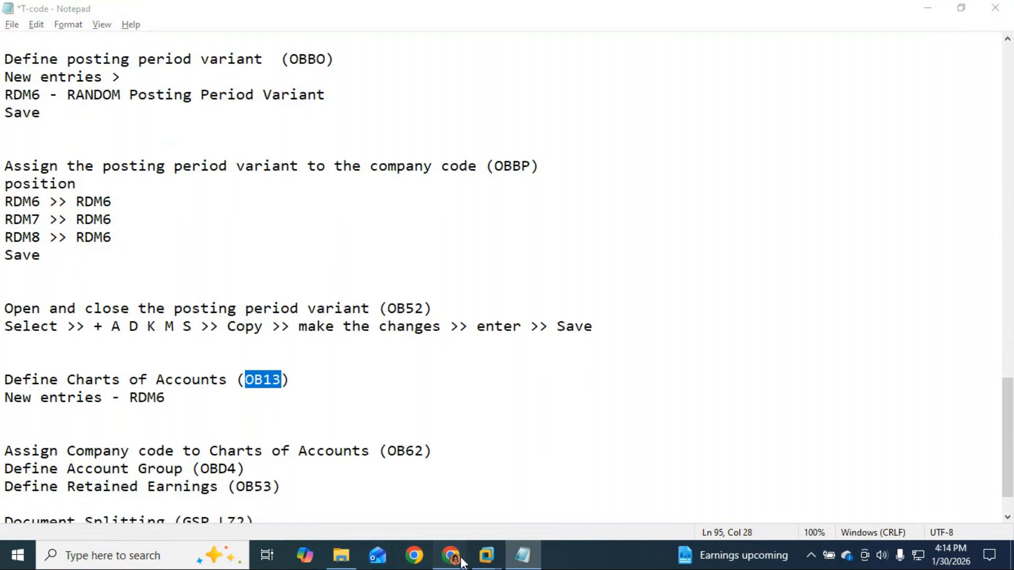
left_click(463, 531)
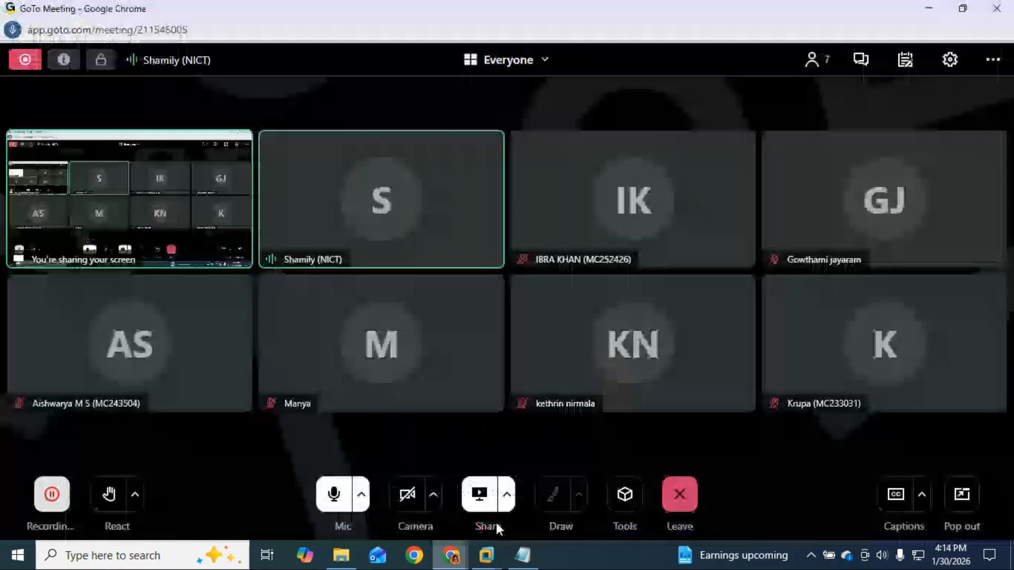
mouse_move(490, 559)
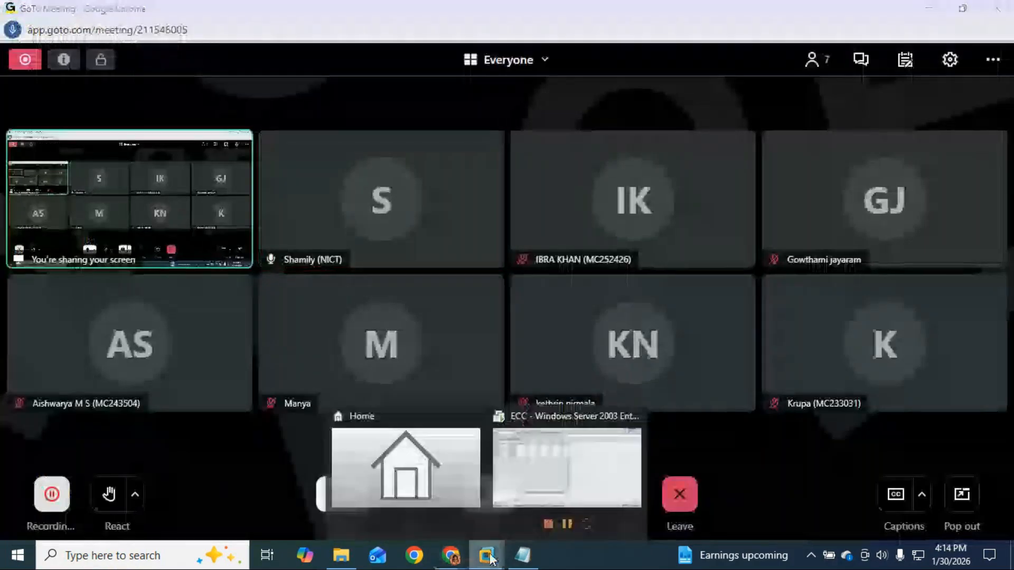
Run OB13 and start a new chart of accounts entry RDM6.
left_click(514, 467)
left_click(88, 34)
type("/")
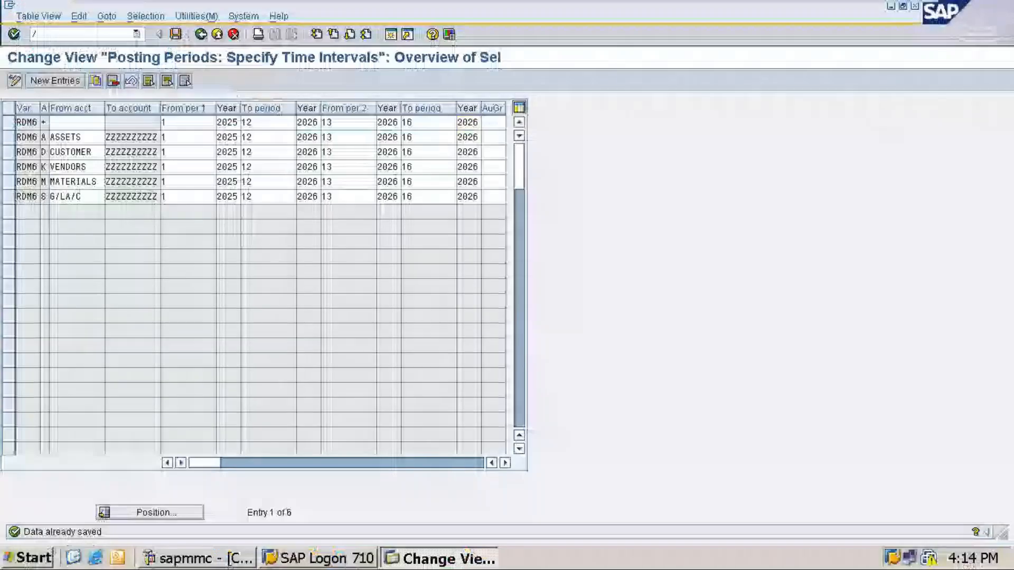
type("nob13")
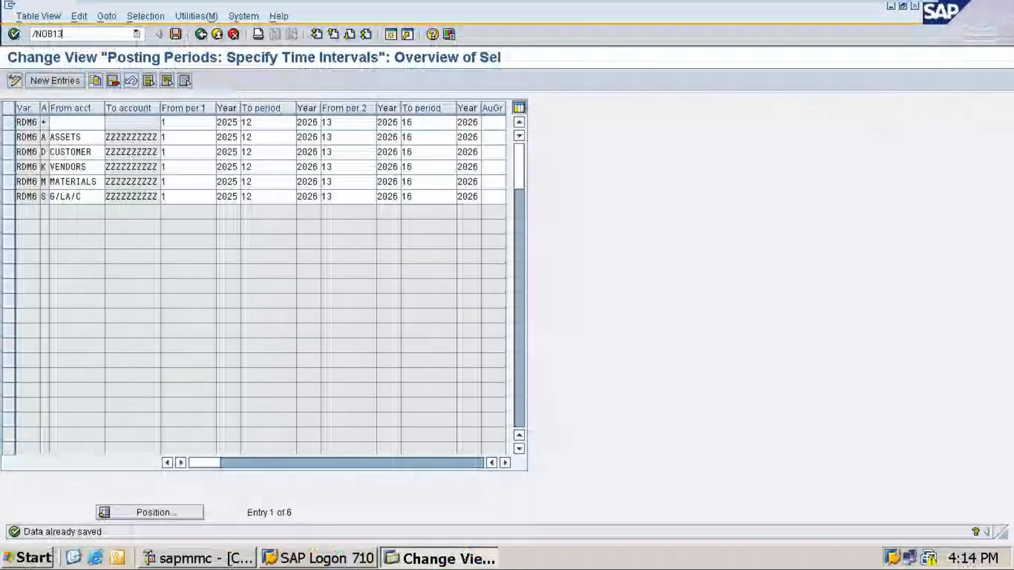
key("Return")
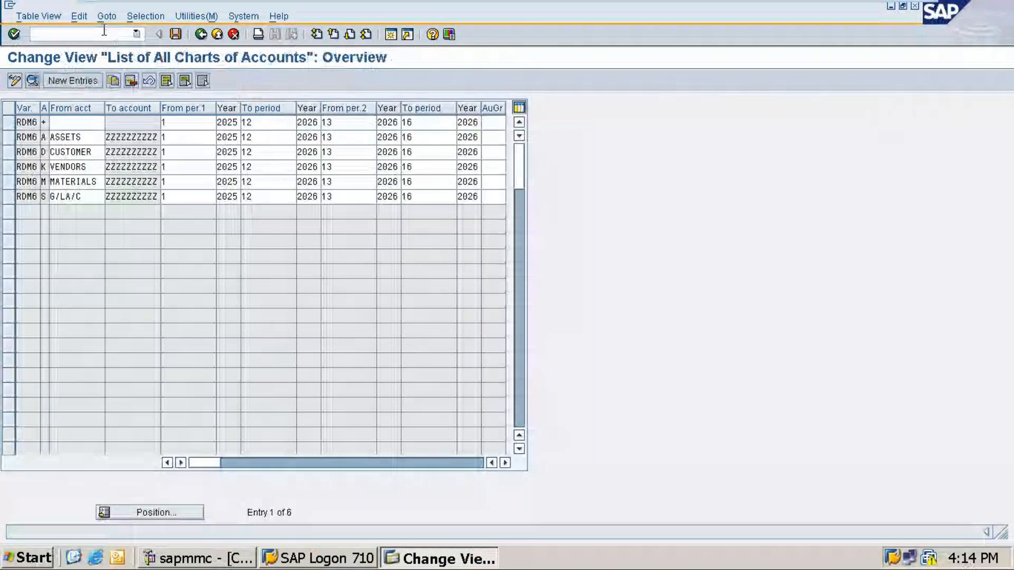
left_click(80, 80)
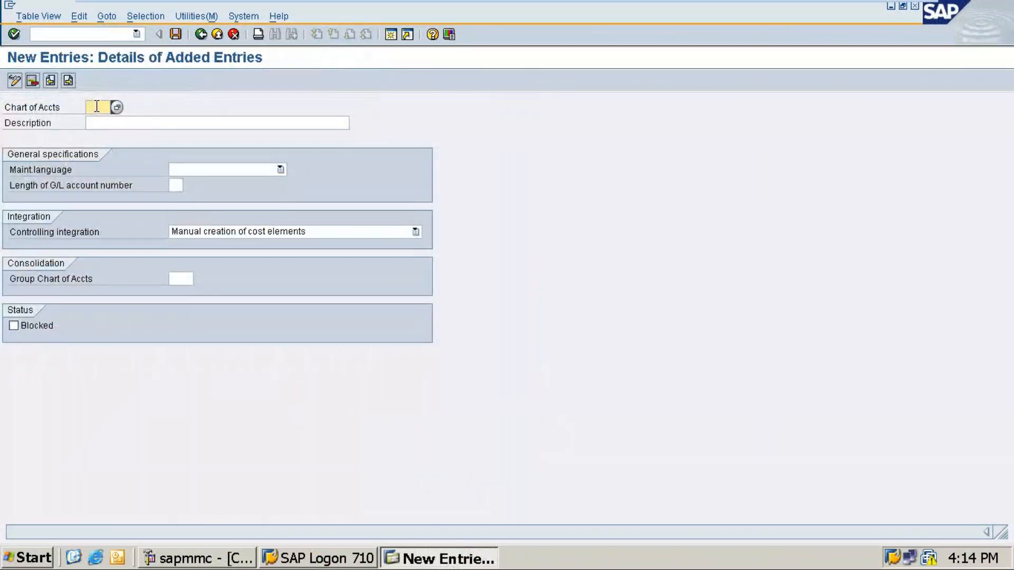
type("rdm6")
Give RDM6 the description 'RANDOM - Chats of Accounts'.
left_click(113, 123)
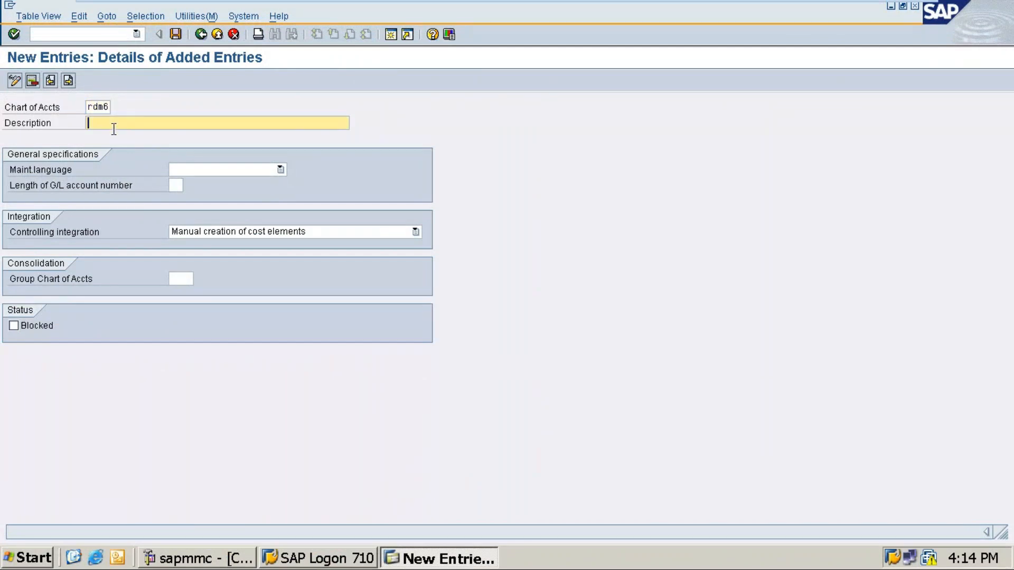
type("ramd")
key("BackSpace")
key("BackSpace")
key("BackSpace")
key("BackSpace")
type("RSNG")
key("BackSpace")
key("BackSpace")
key("BackSpace")
type("ANDOM")
type(" - ")
type("CHANRS")
key("BackSpace")
key("BackSpace")
key("BackSpace")
key("BackSpace")
key("BackSpace")
type("hats of Accounts")
Set language English and 10-digit G/L account length, then save under the customizing request.
key("Tab")
type("En")
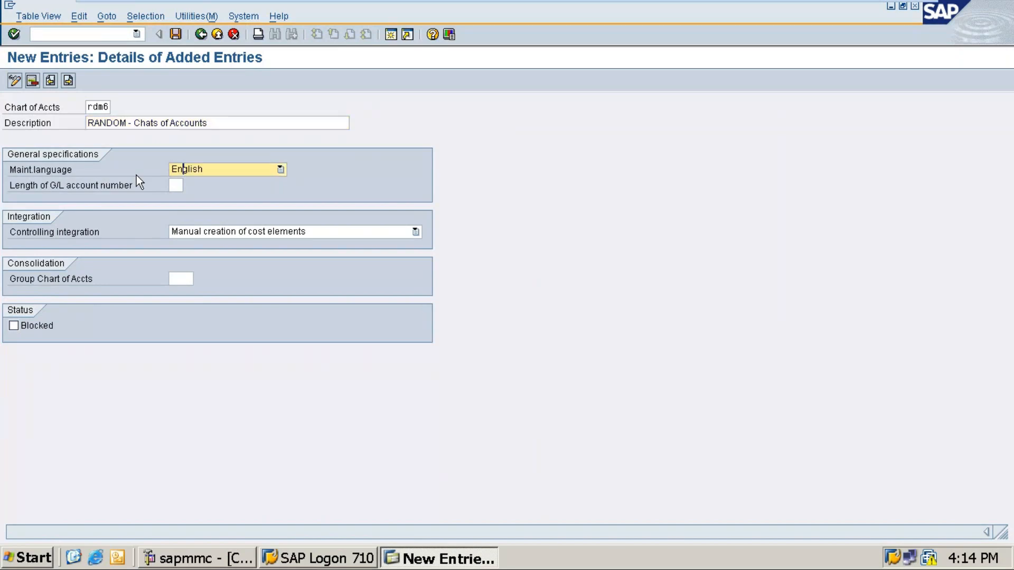
key("Tab")
type("10")
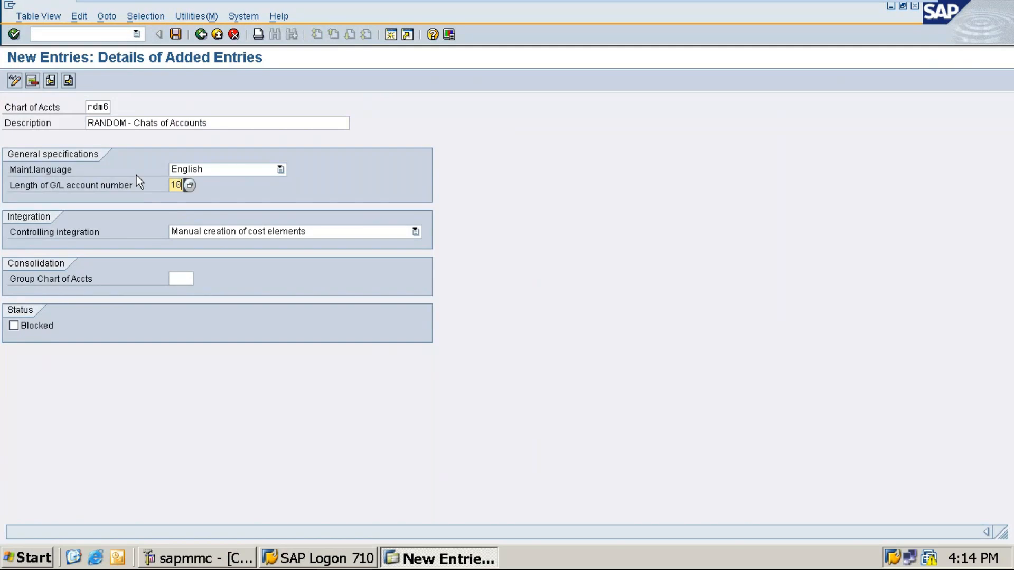
key("ctrl+s")
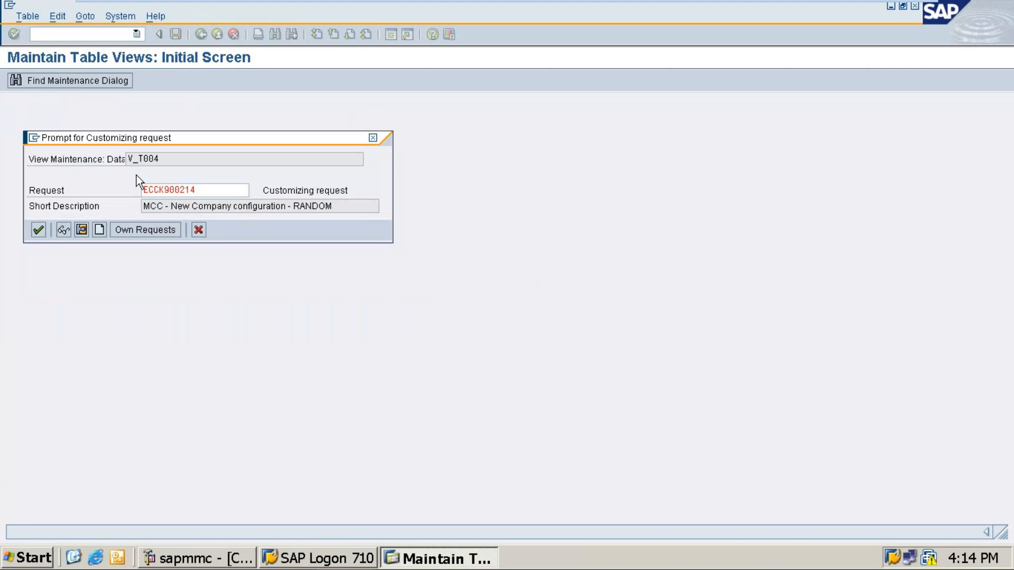
key("Return")
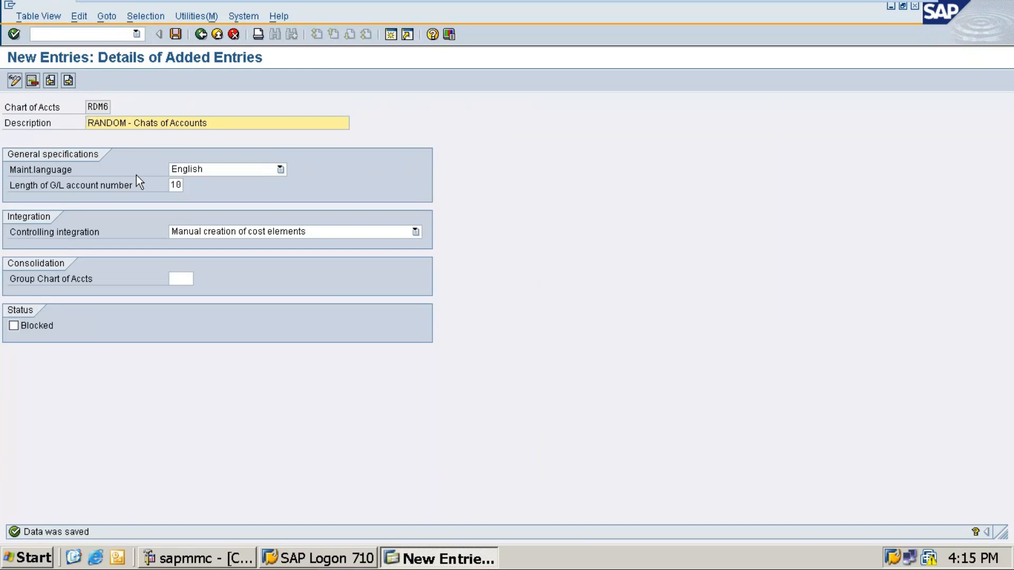
Minimize the SAP virtual machine and return to the T-code notes.
key("alt+Tab")
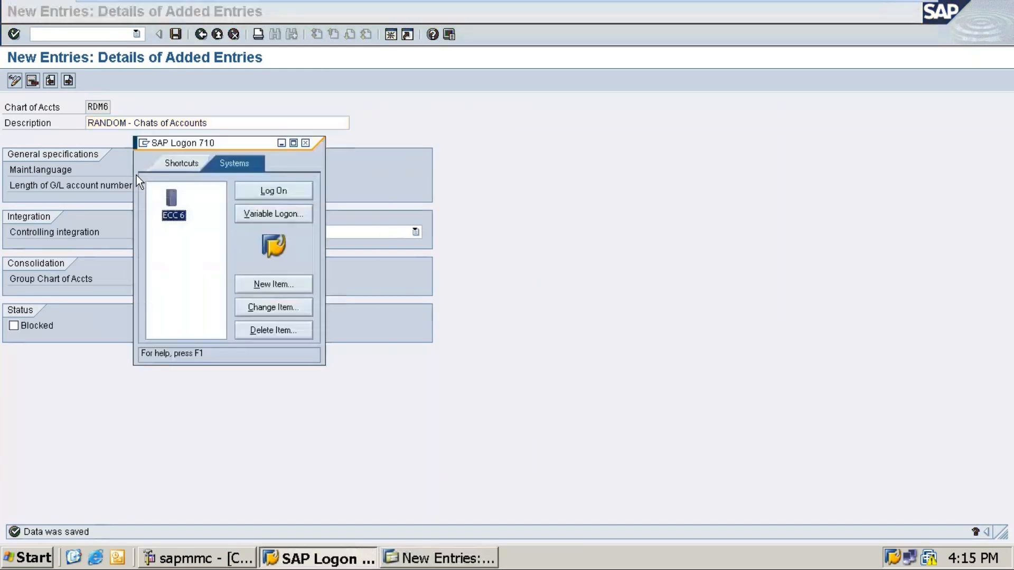
left_click(282, 142)
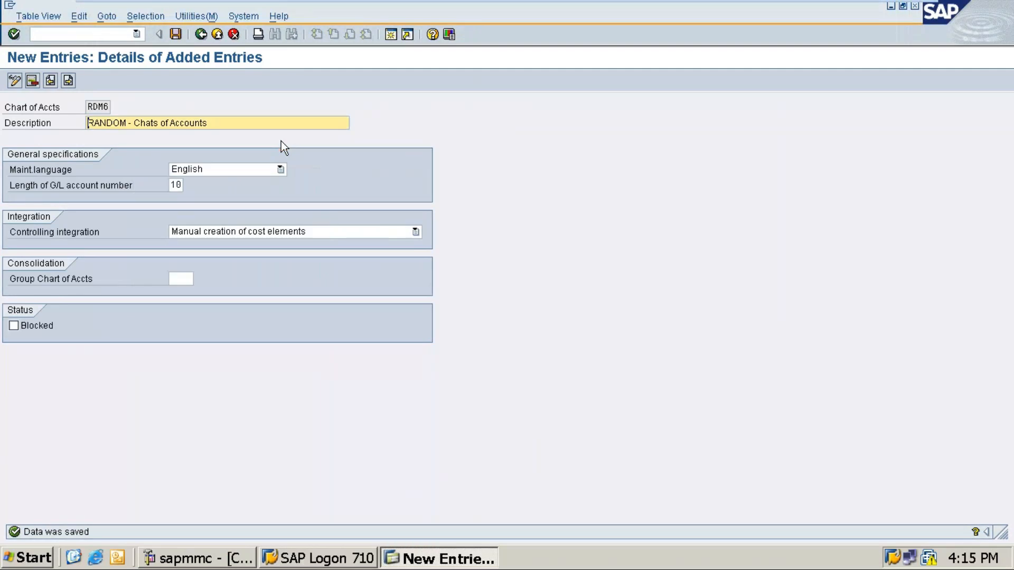
mouse_move(870, 2)
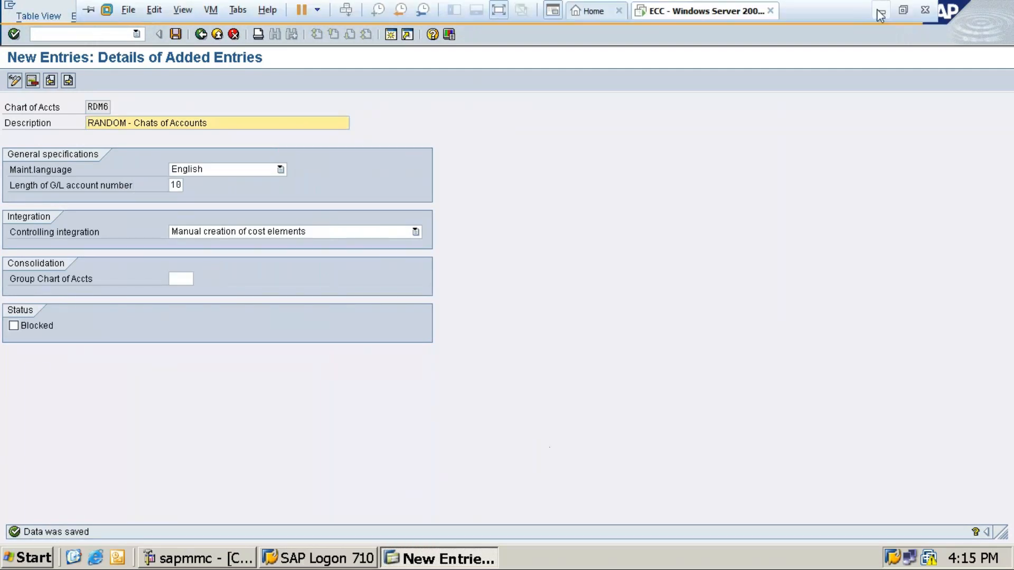
left_click(880, 10)
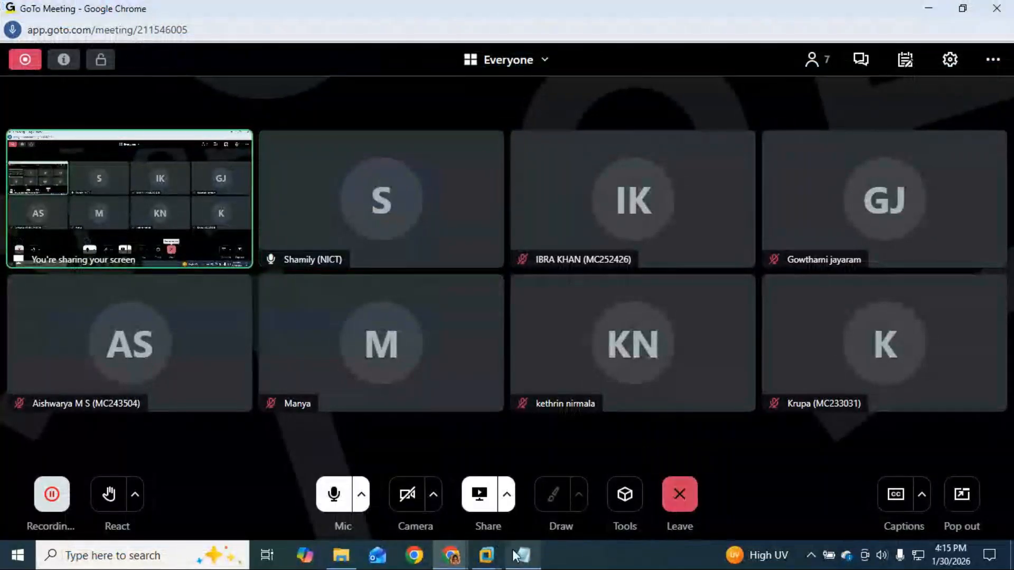
left_click(486, 555)
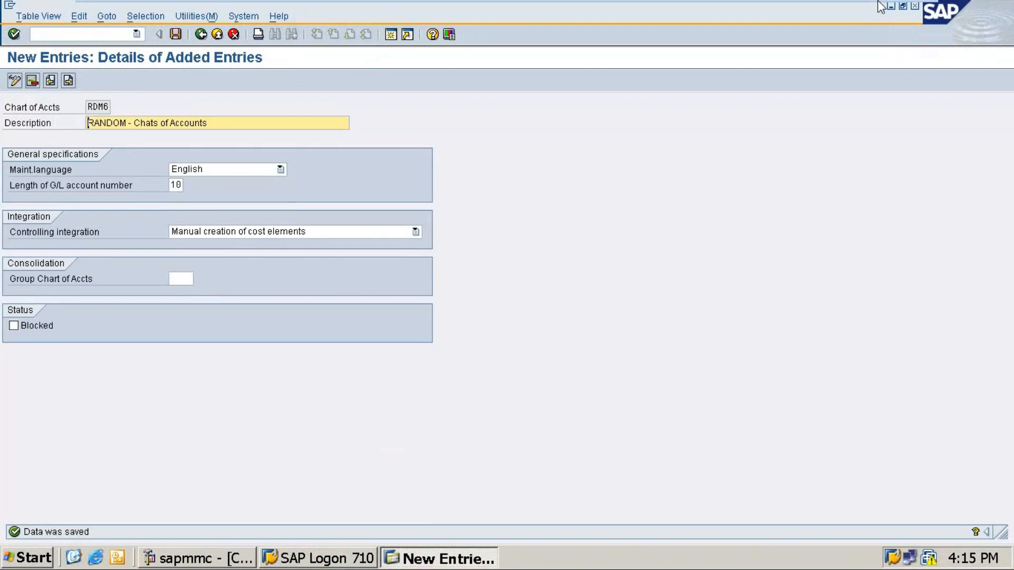
left_click(882, 10)
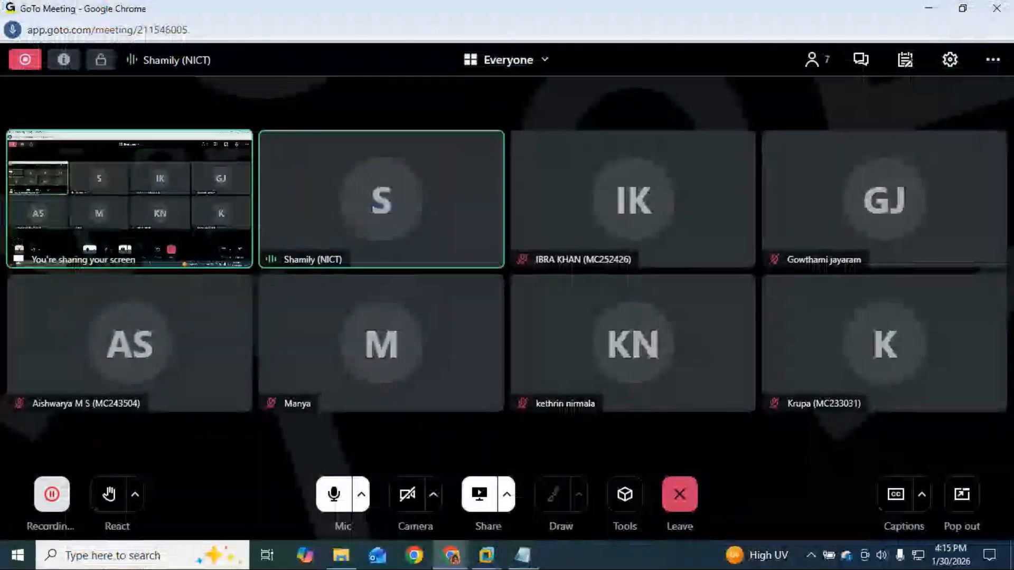
left_click(522, 555)
Paste the Position-through-Save steps below the OB62 line in the notes.
left_click(179, 400)
scroll(421, 417, "down", 1)
left_click(453, 397)
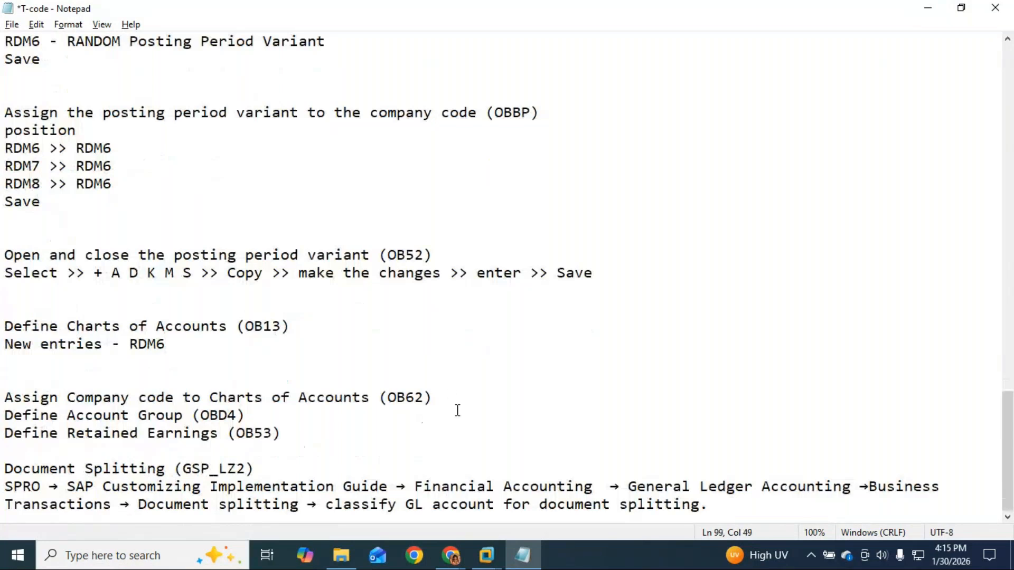
key("Return")
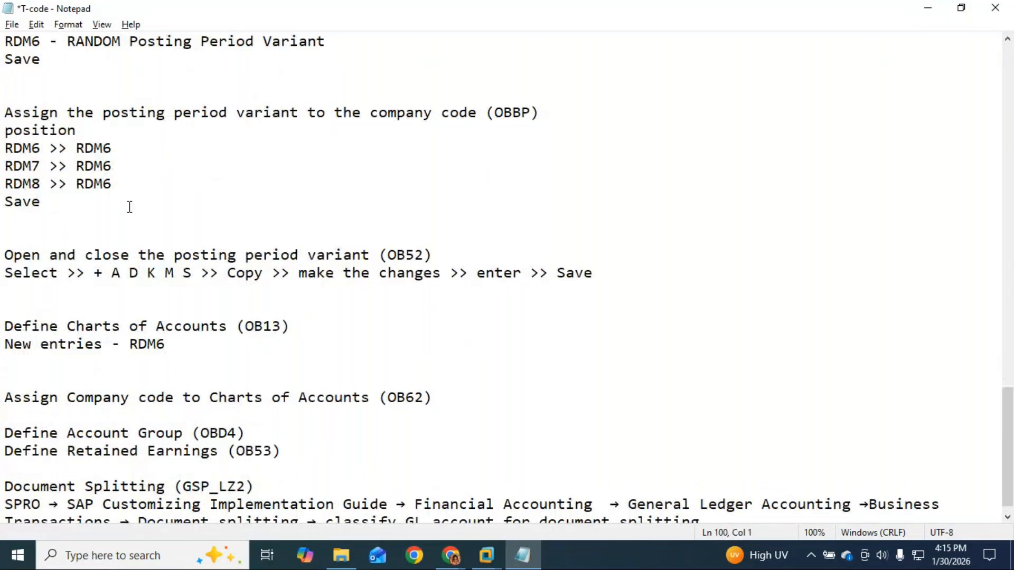
left_click_drag(5, 130, 40, 207)
key("ctrl+c")
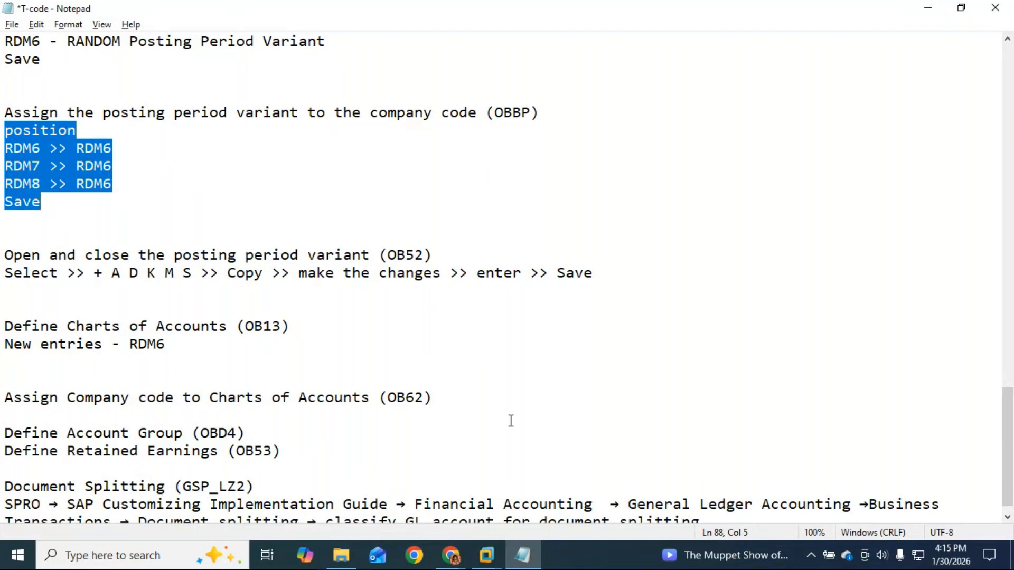
left_click(444, 397)
key("Return")
key("ctrl+v")
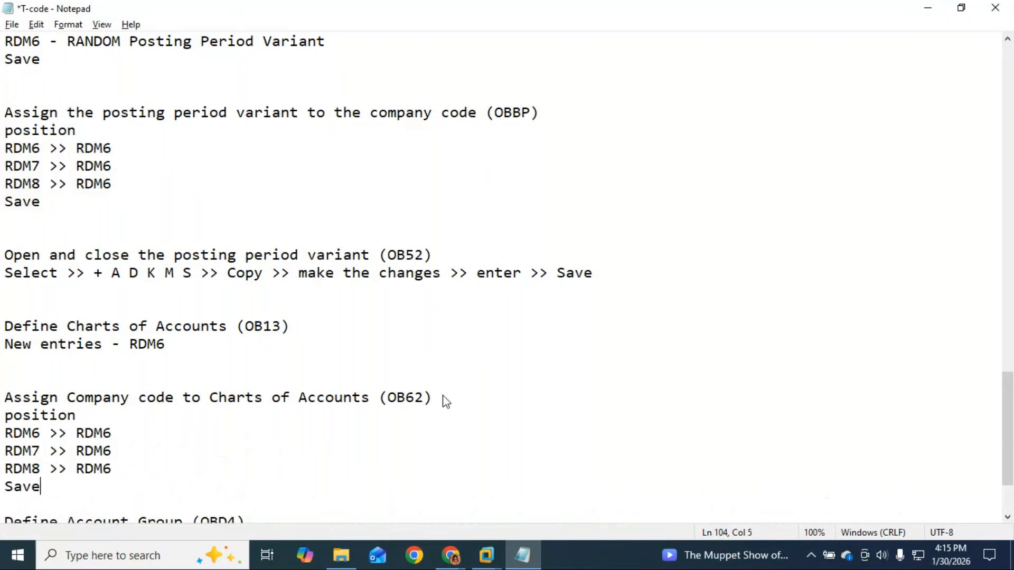
Select the OB62 code in the notes and switch back to the SAP session.
scroll(444, 394, "down", 1)
scroll(444, 391, "down", 1)
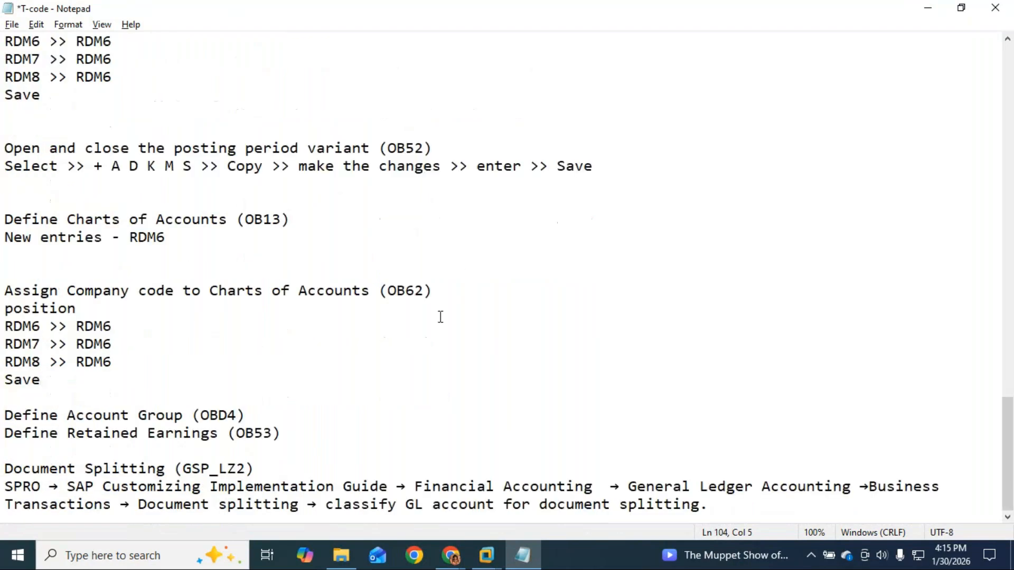
left_click_drag(426, 291, 389, 291)
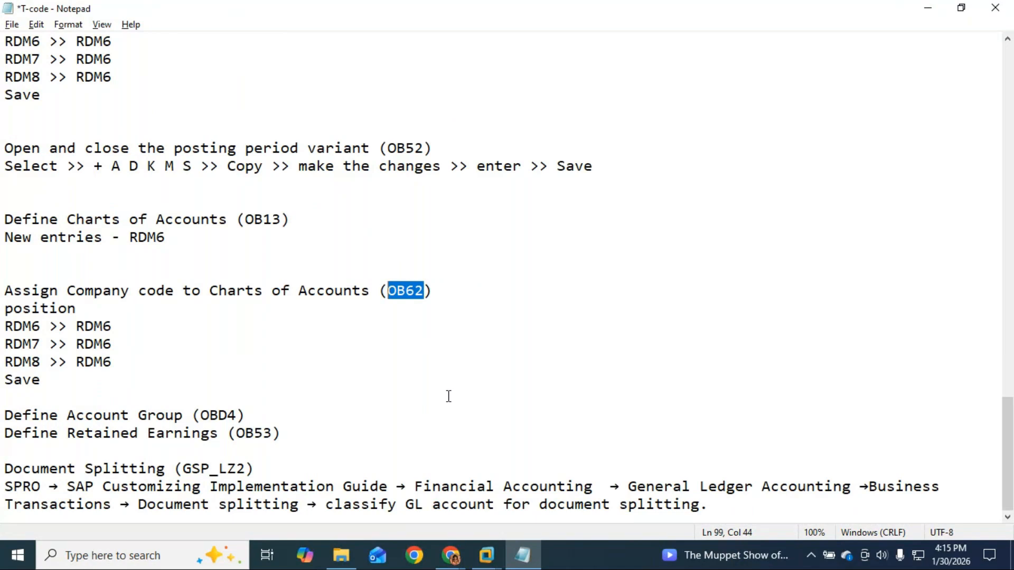
left_click(486, 555)
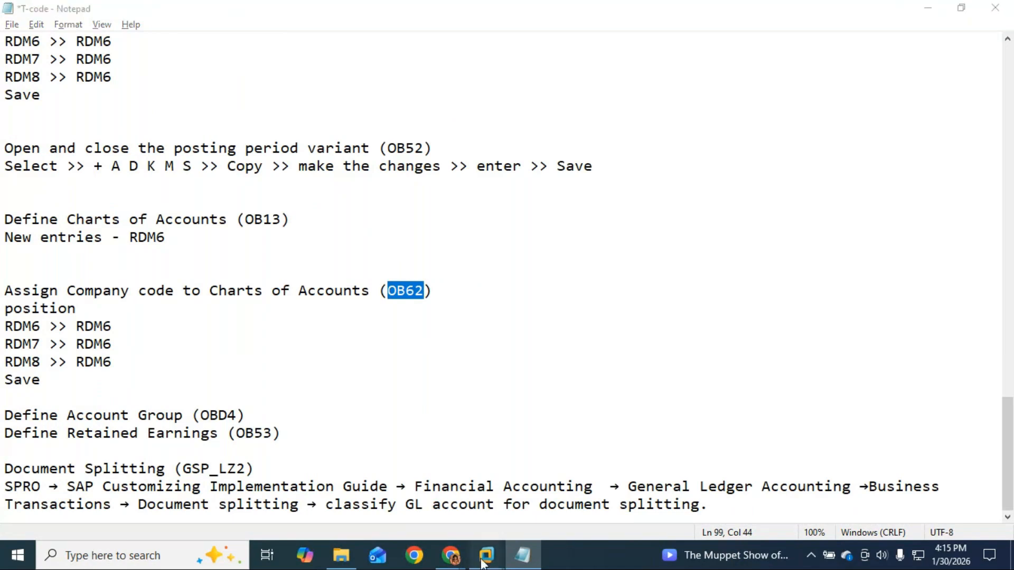
left_click(561, 488)
Run OB62 and position the table on company code RDM6.
left_click(79, 35)
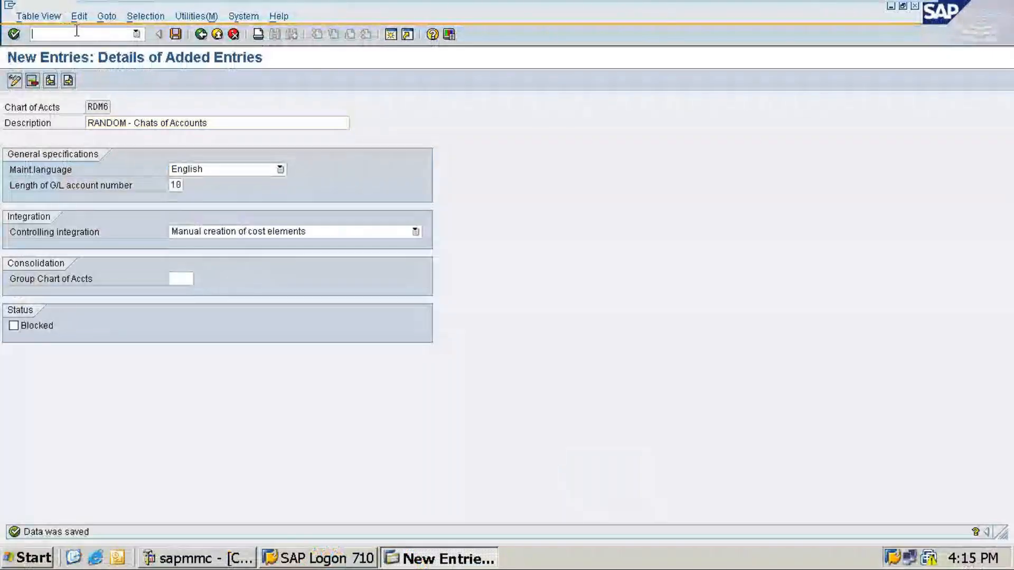
type("/n")
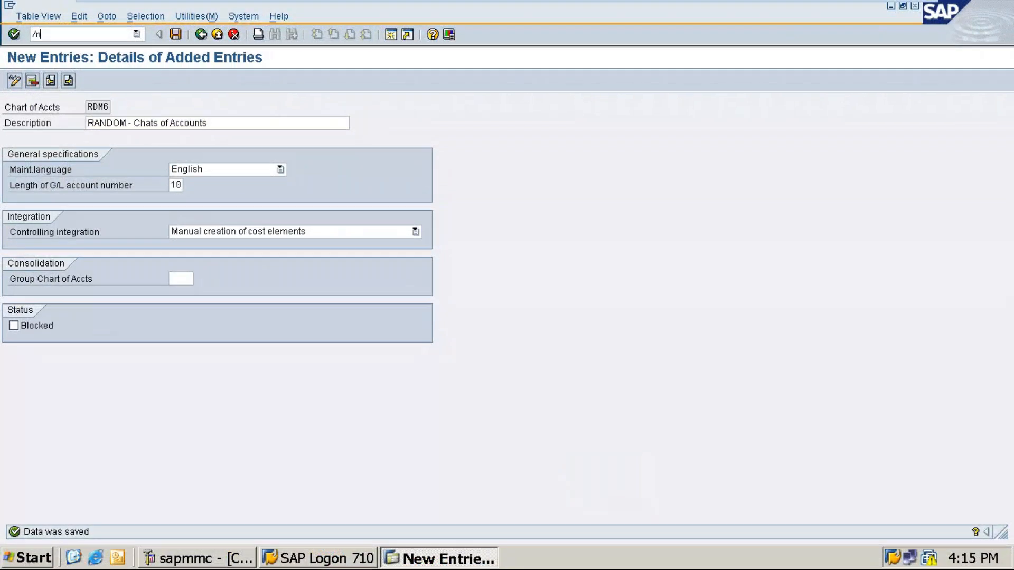
type("ob62")
key("Return")
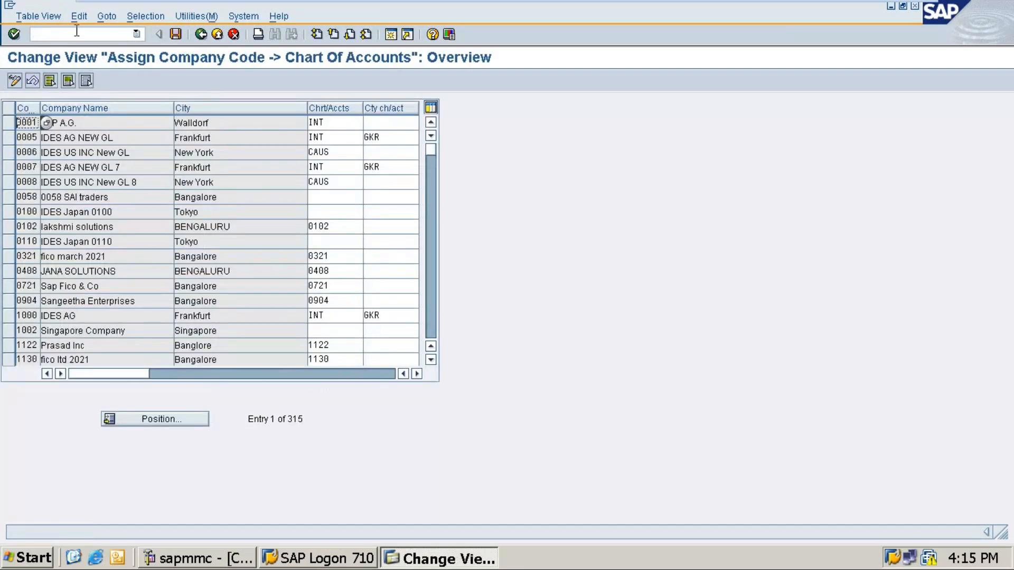
left_click(156, 425)
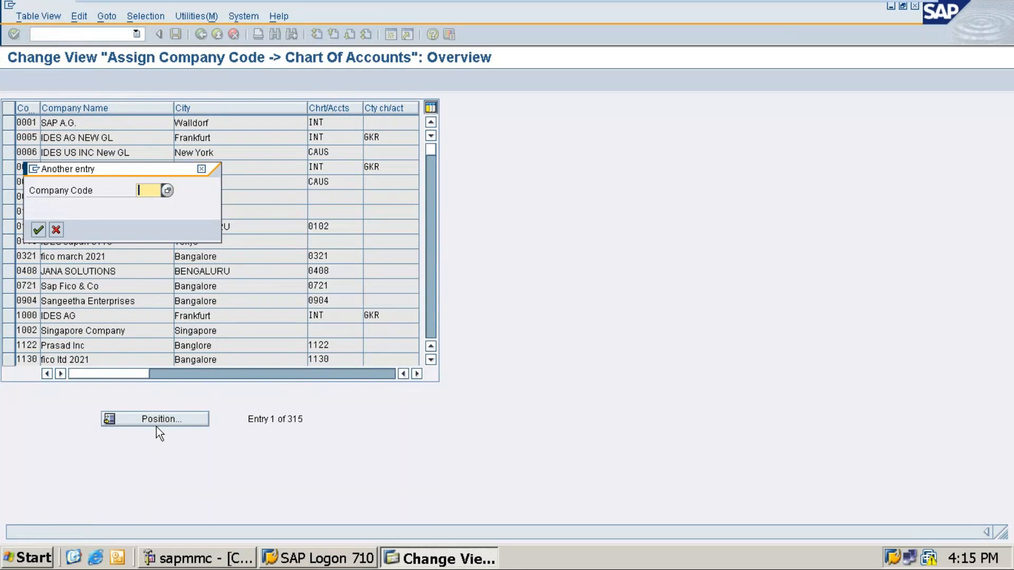
type("RDM6")
key("Return")
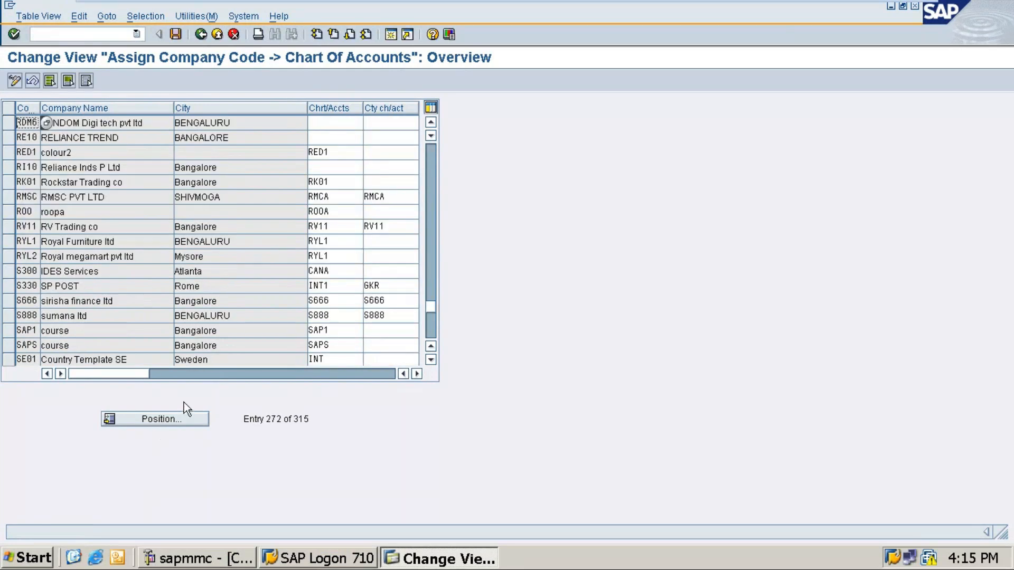
Enter chart of accounts RDM6 for company codes RD7 and RDM6, and save.
left_click(431, 122)
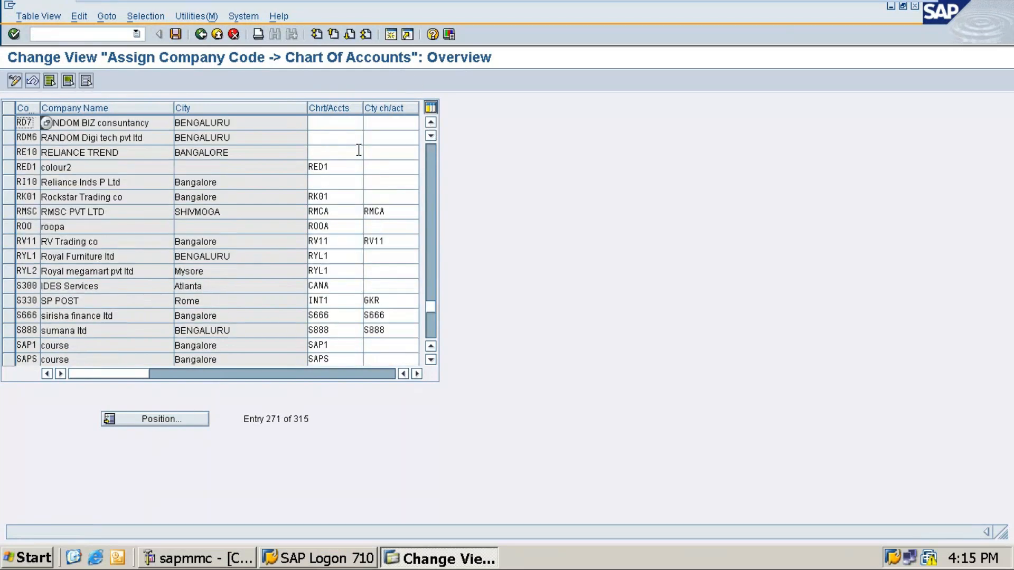
left_click(330, 128)
type("R")
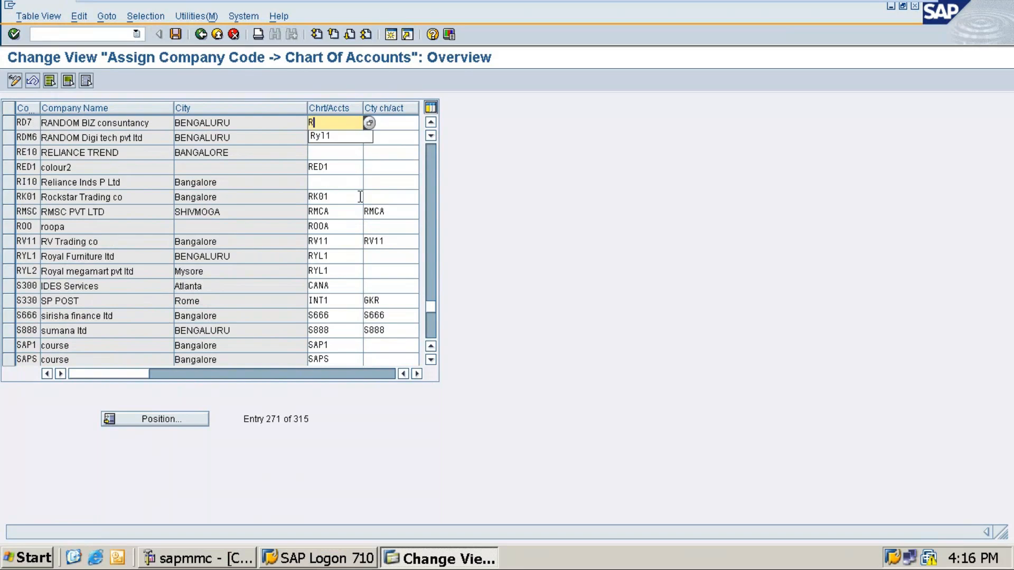
type("DM6")
key("Down")
type("RD")
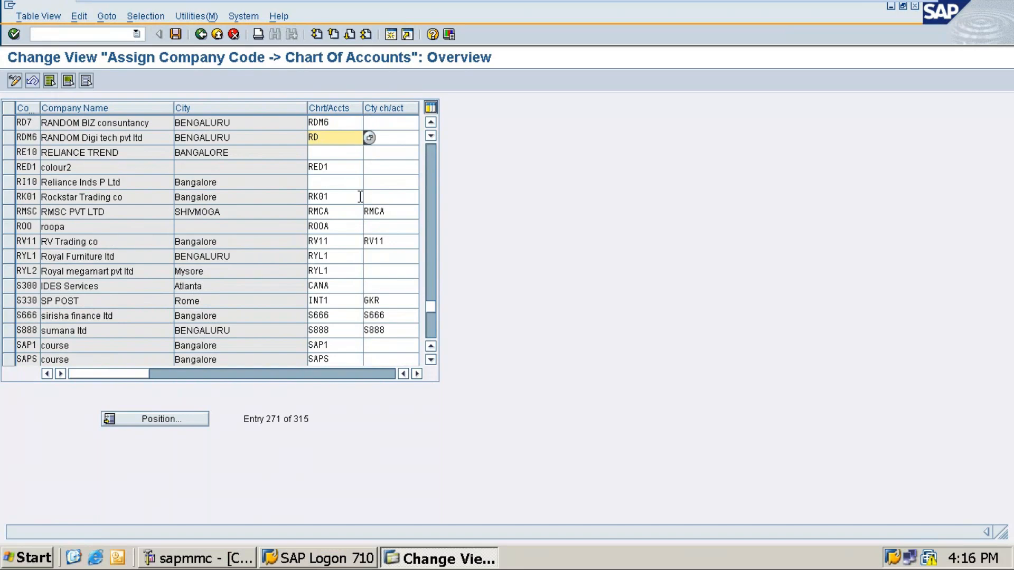
type("M6")
left_click(175, 34)
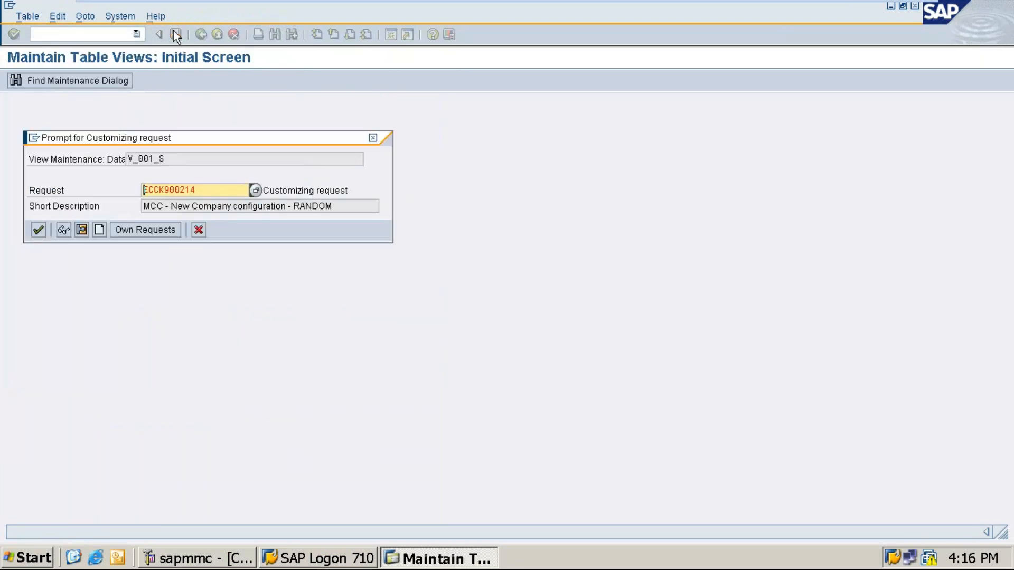
key("Return")
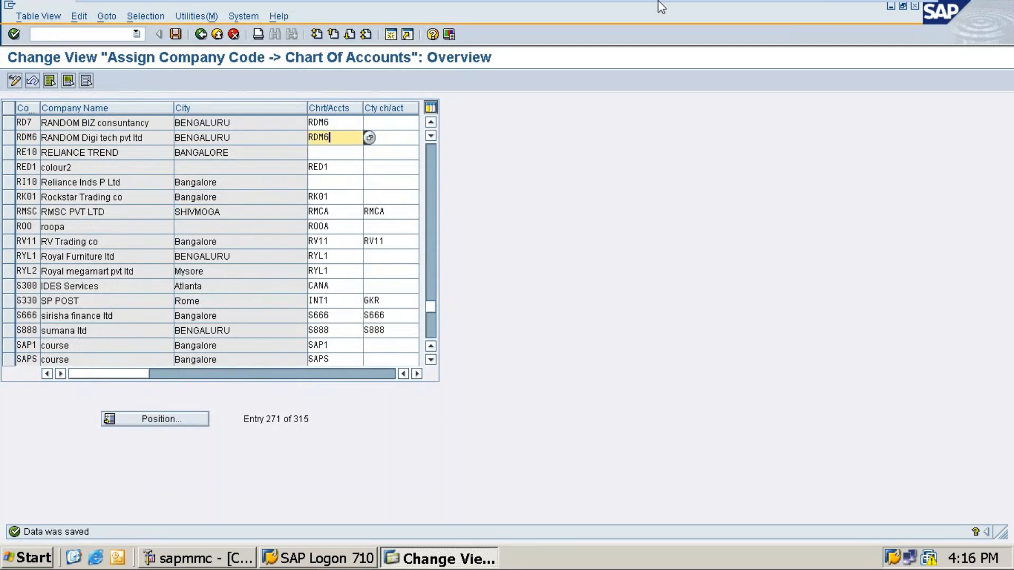
Minimize SAP and mark the Position step in the notes.
mouse_move(806, 1)
left_click(881, 5)
left_click_drag(4, 310, 112, 327)
Review the OB62 notes by selecting RDM6, RDM7 and the Save step.
left_click_drag(131, 239, 170, 238)
left_click(68, 327)
left_click_drag(68, 327, 120, 331)
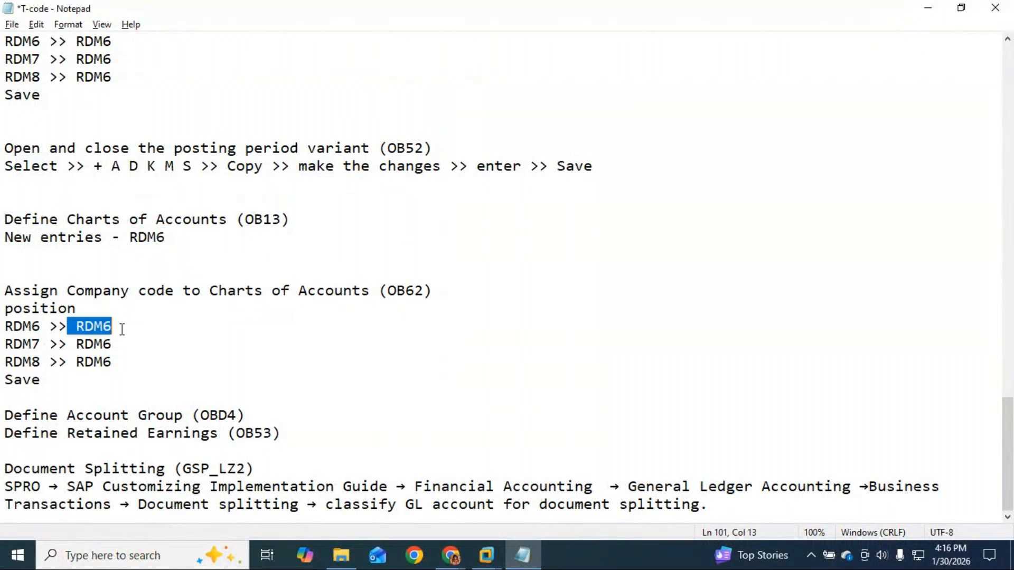
left_click_drag(7, 346, 113, 364)
left_click_drag(42, 380, 3, 380)
List Expenses and Income under the Define Account Group (OBD4) heading.
left_click(247, 421)
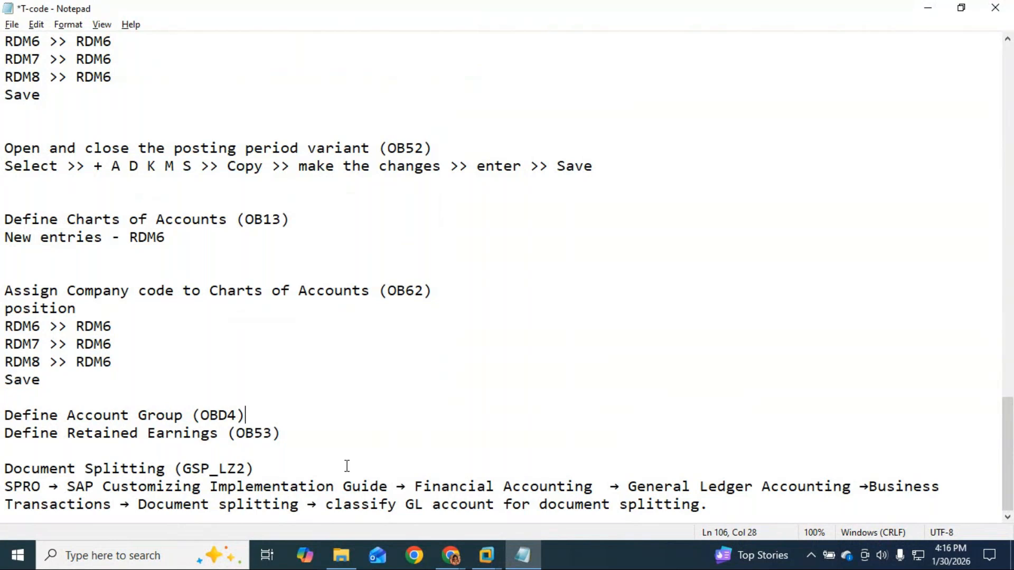
key("Return")
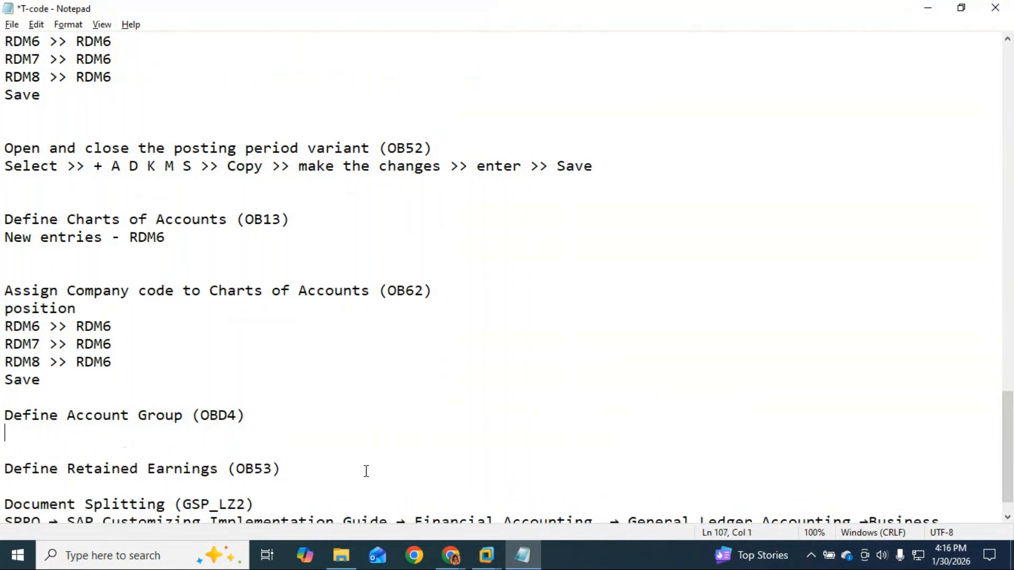
key("Return")
key("Return")
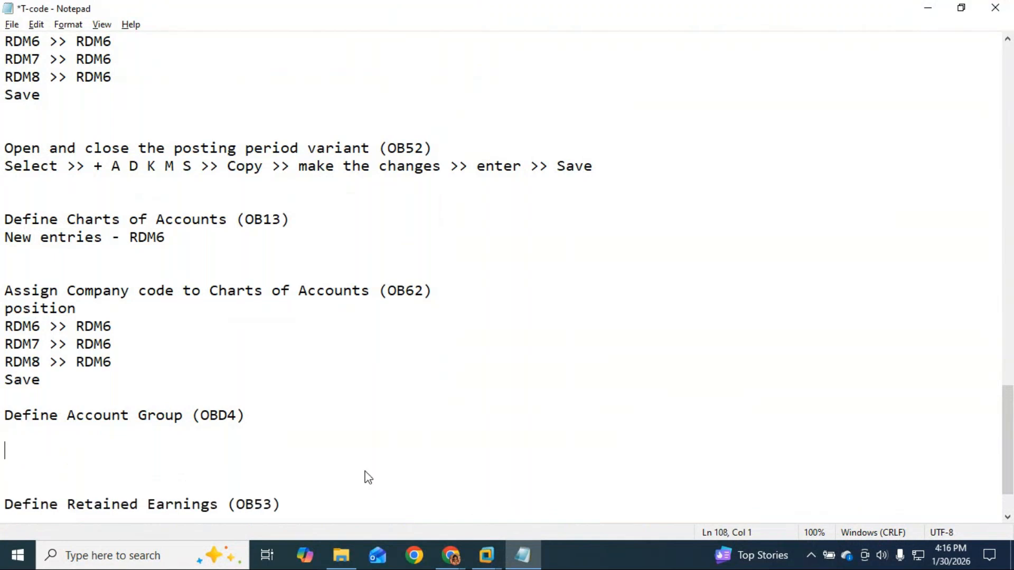
type("Expenses")
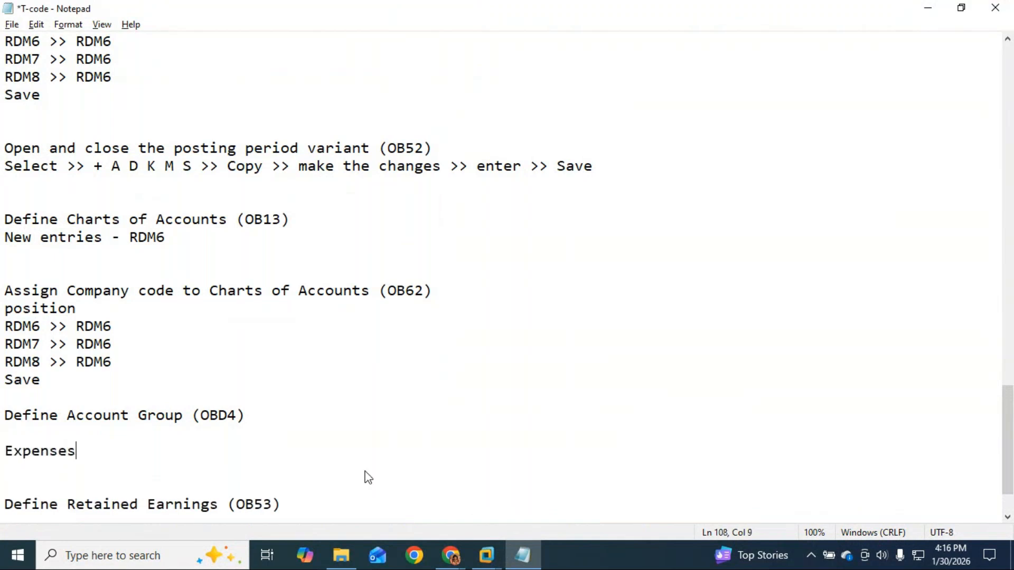
key("Return")
type("In")
key("BackSpace")
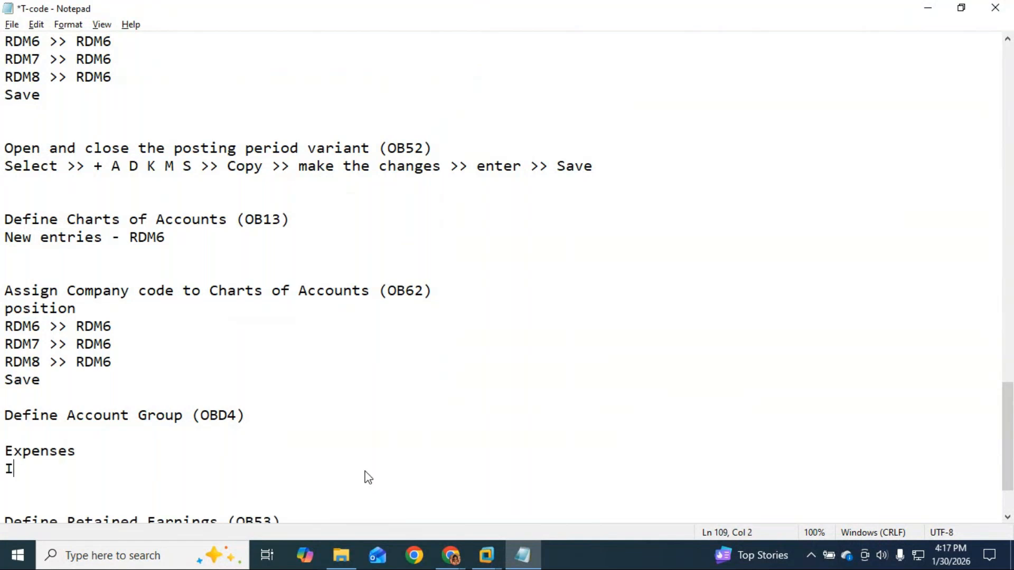
type("ncome")
Add Assets and Liablities, and start the Expenses range at 10001.
key("Return")
type("Asse")
type("td")
key("Return")
key("BackSpace")
key("BackSpace")
type("s")
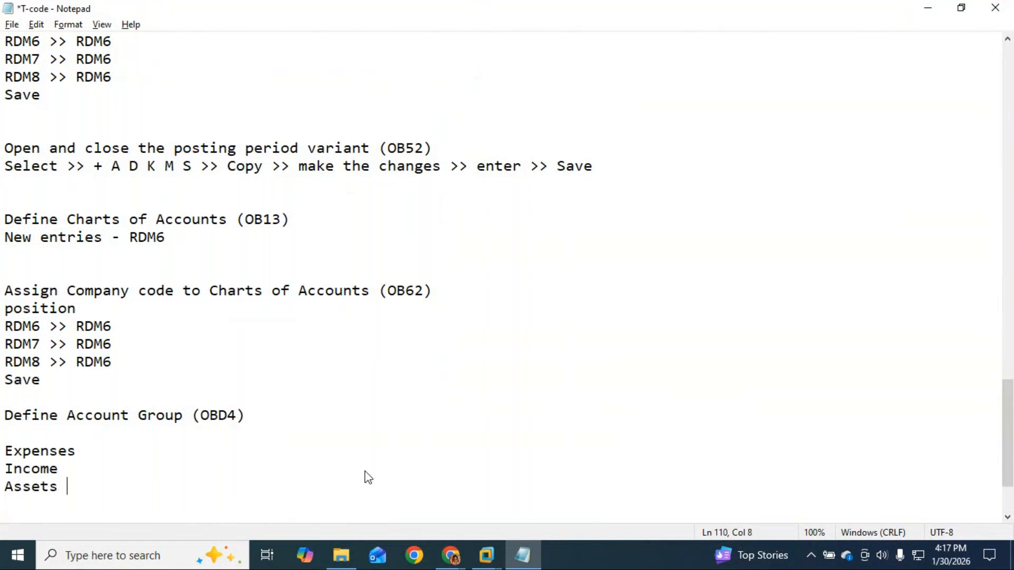
key("BackSpace")
key("Return")
type("l")
key("BackSpace")
type("Liablities")
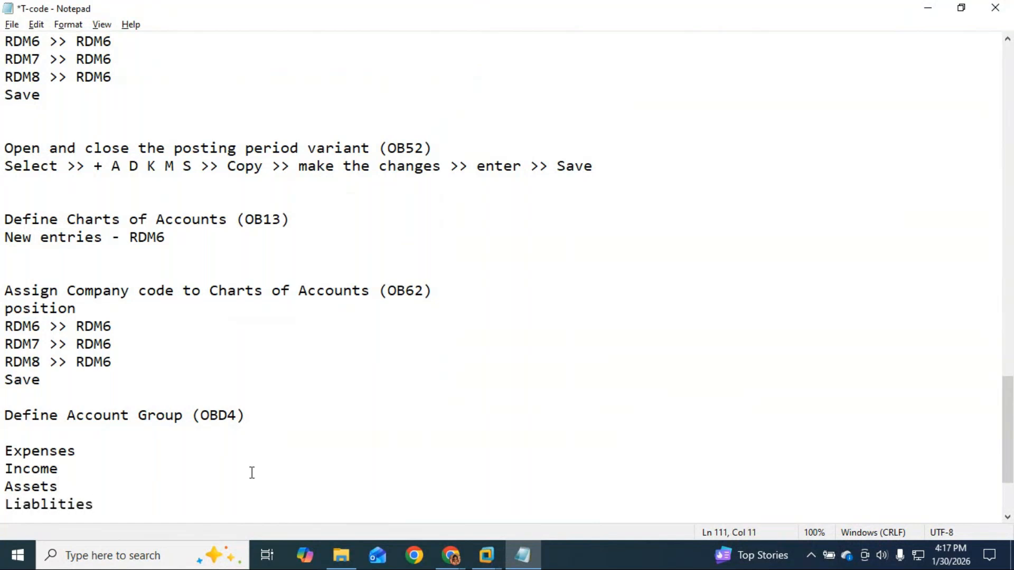
left_click(129, 452)
type("10001")
Enter ranges 10001–20000, 20001–30000, 30001–40000 and 40001–50000 for the four groups.
key("Tab")
type("20000")
key("Down")
key("Tab")
type("200")
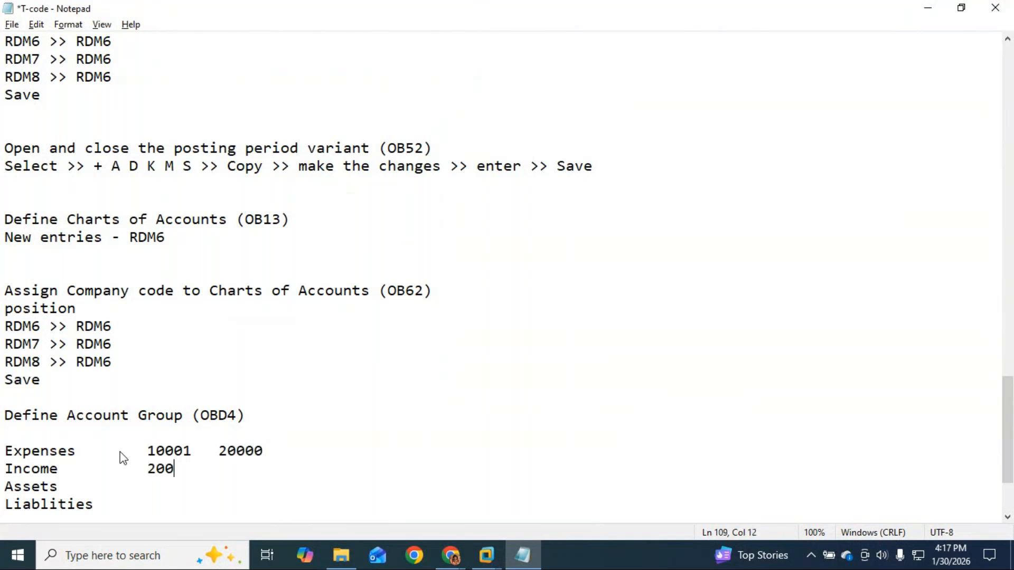
type("01")
key("Tab")
type("30000")
key("Down")
key("Tab")
key("Tab")
type("30001")
key("Tab")
type("40000")
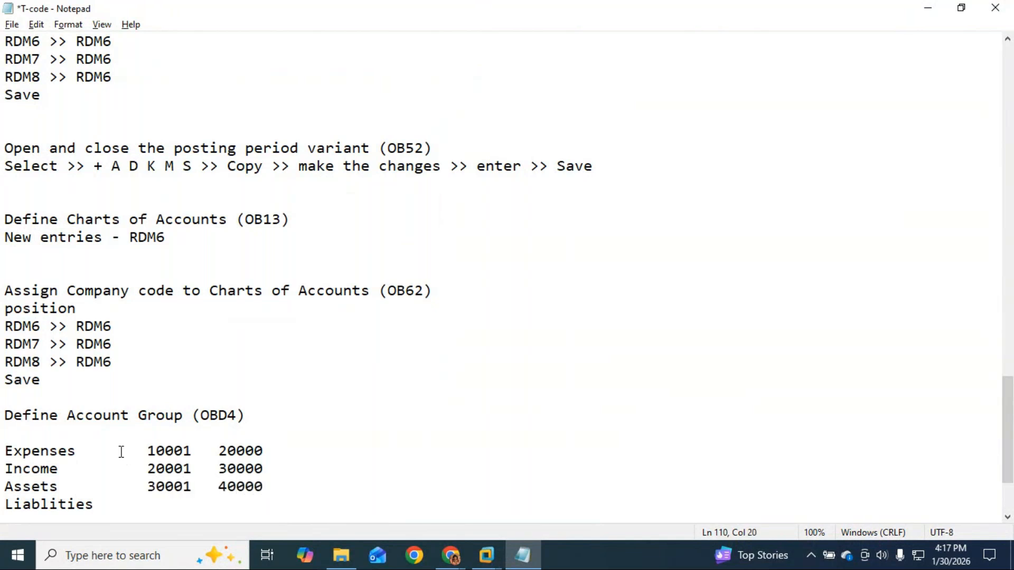
key("Down")
key("Tab")
type("40001")
key("Tab")
type("50000")
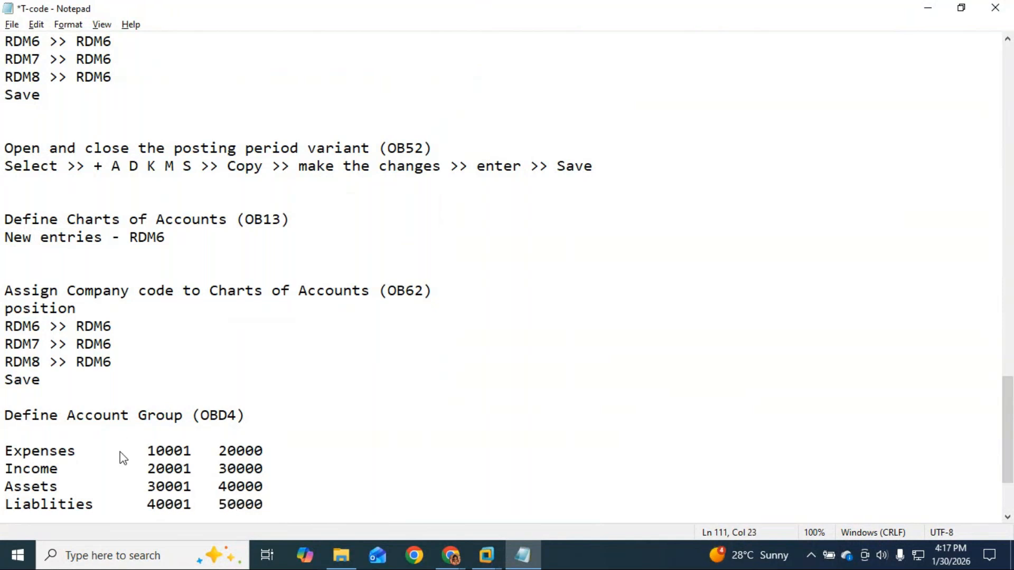
Add 'New Entries' under the OBD4 heading, then select OBD4 and head back to SAP.
scroll(135, 401, "down", 2)
left_click(268, 311)
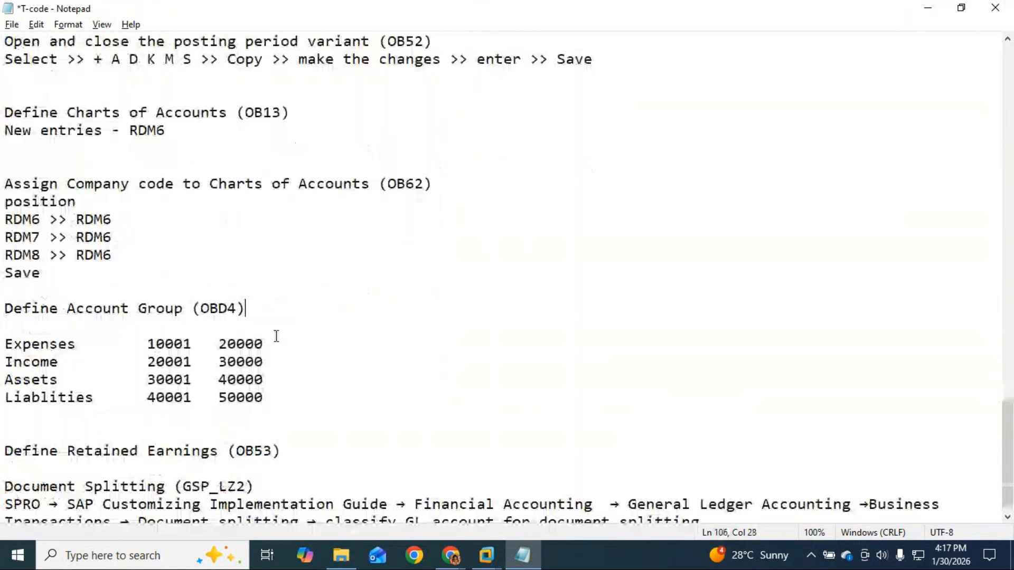
key("Return")
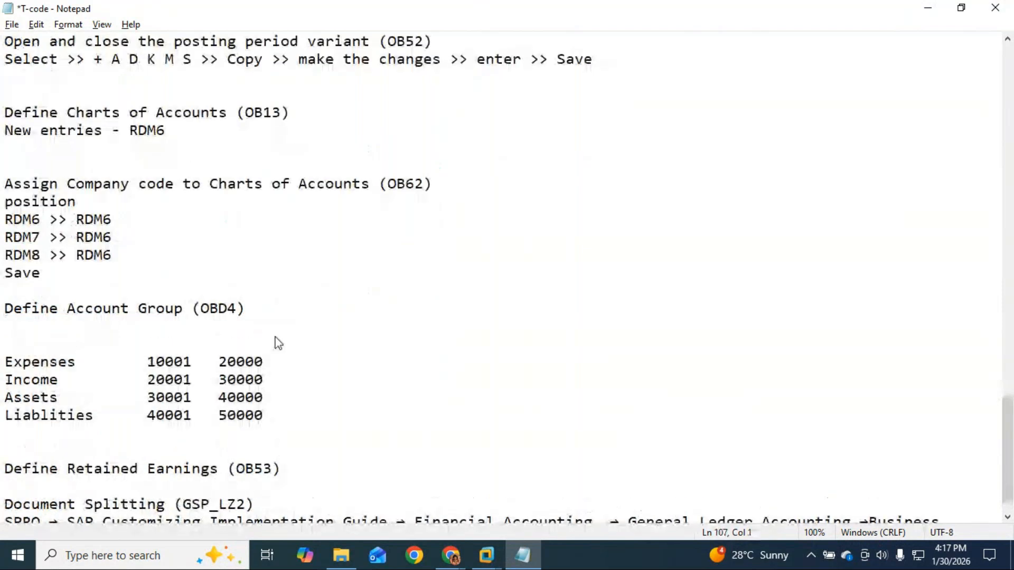
type("New Wntries")
key("BackSpace")
key("BackSpace")
key("BackSpace")
key("BackSpace")
key("BackSpace")
key("BackSpace")
key("BackSpace")
type("Entries")
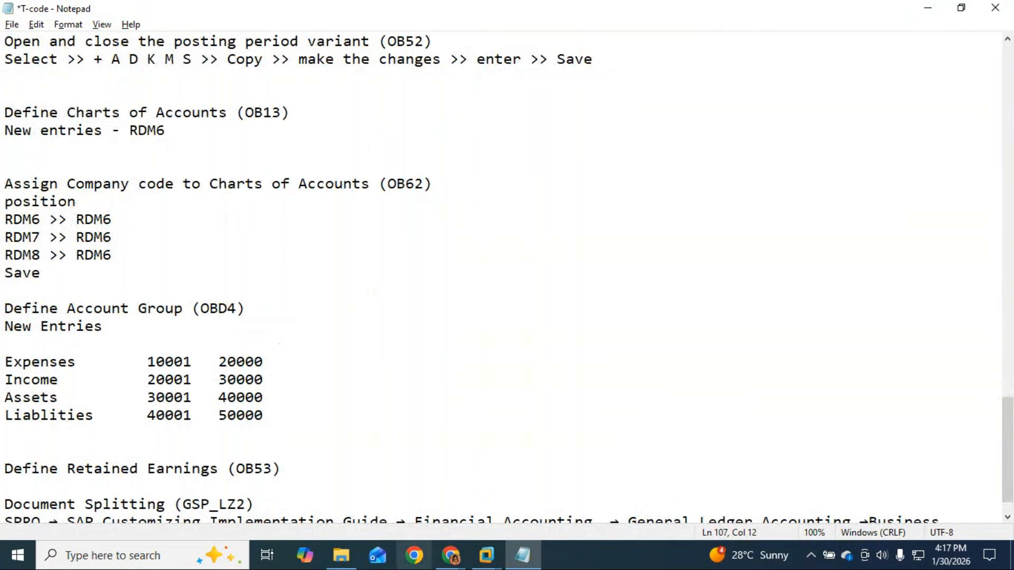
left_click_drag(234, 308, 204, 310)
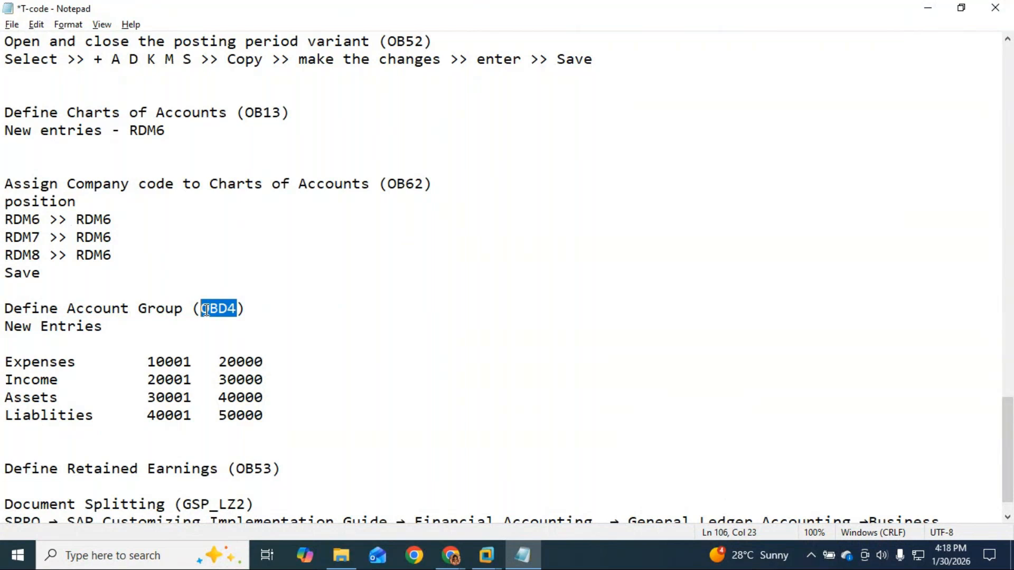
left_click(491, 554)
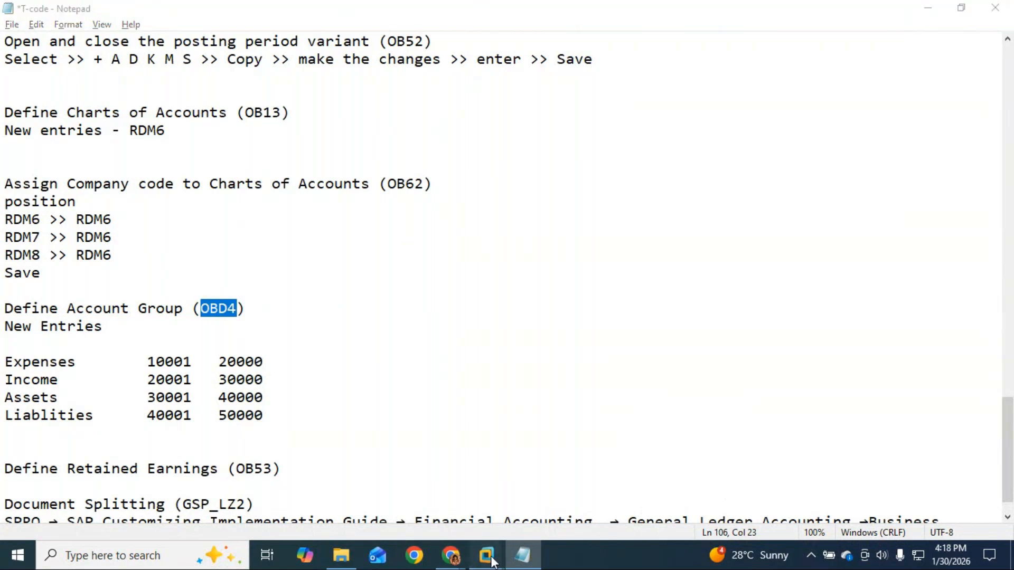
Run /nOBD4 in SAP and open an empty New Entries table of G/L account groups.
left_click(590, 487)
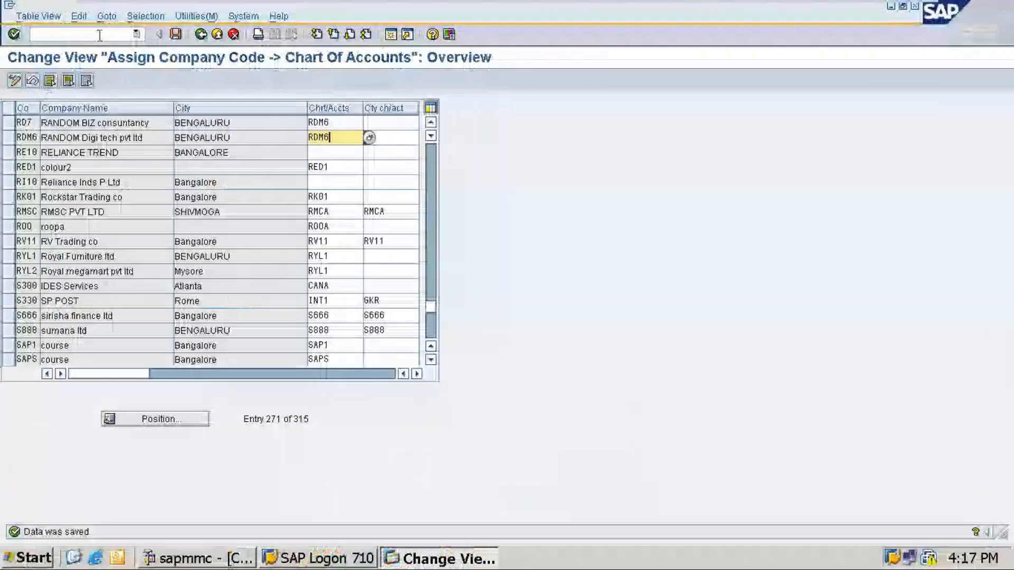
type("/nOBD4")
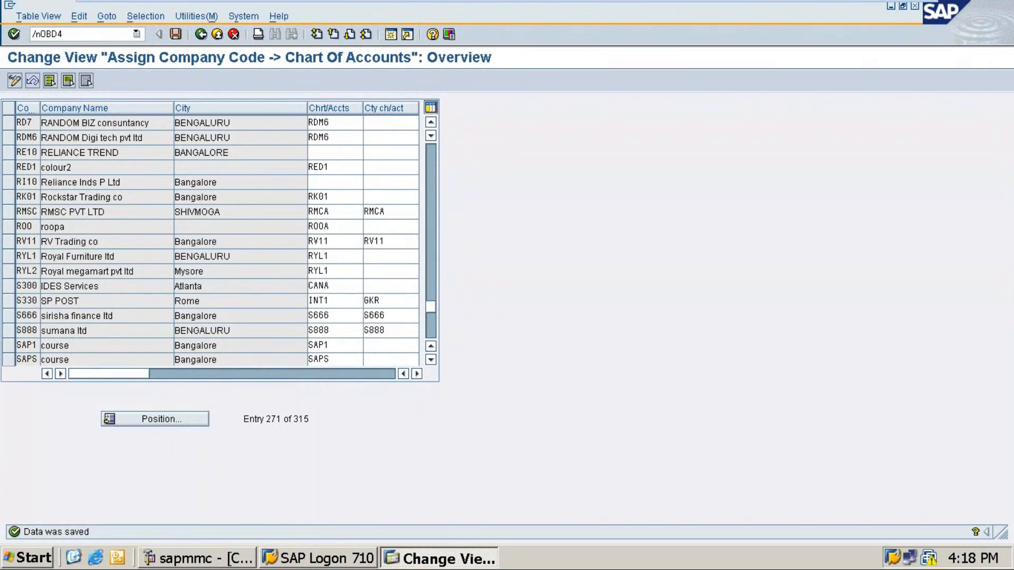
key("Return")
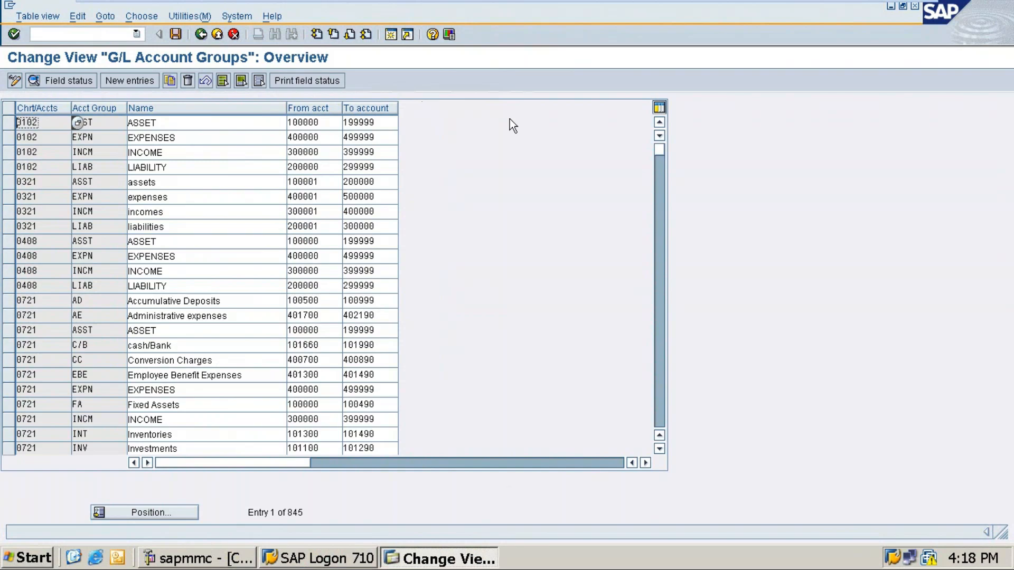
left_click(135, 82)
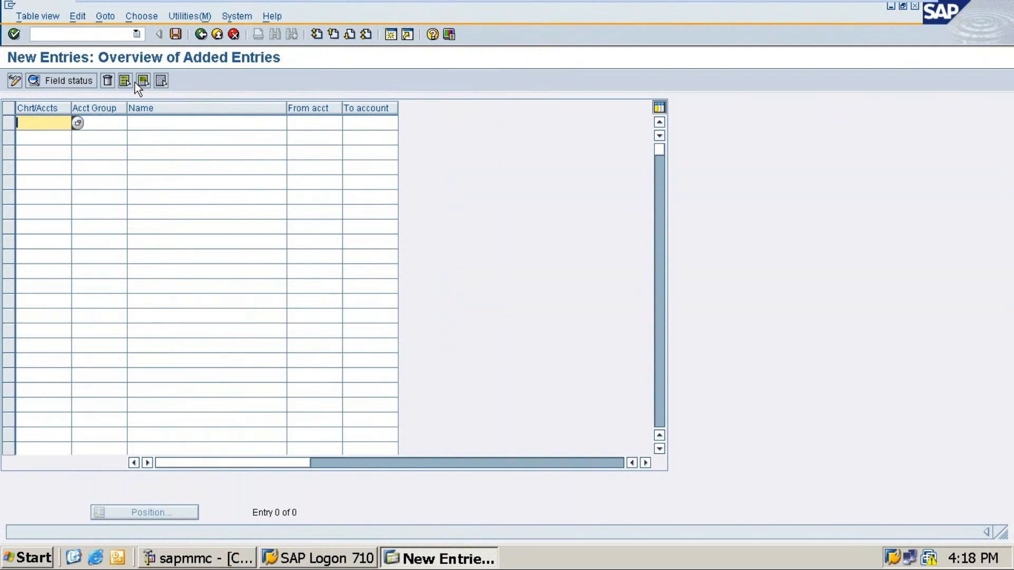
Add RDM6 account group EXPS, named EXPENSES, with range 10001–20000.
type("Rdm6")
key("Tab")
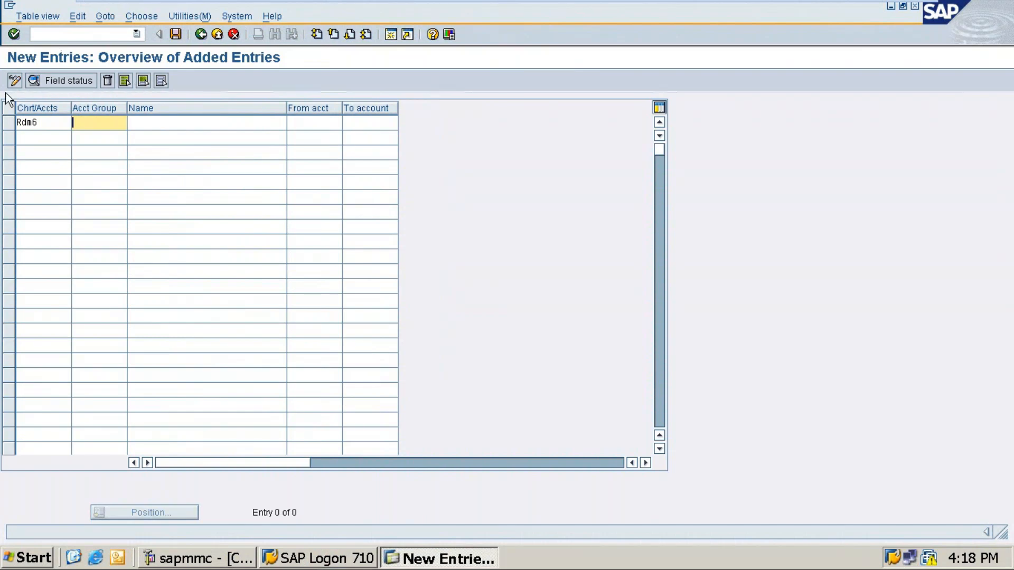
left_click(42, 123)
key("BackSpace")
key("BackSpace")
key("BackSpace")
key("BackSpace")
type("RDM6")
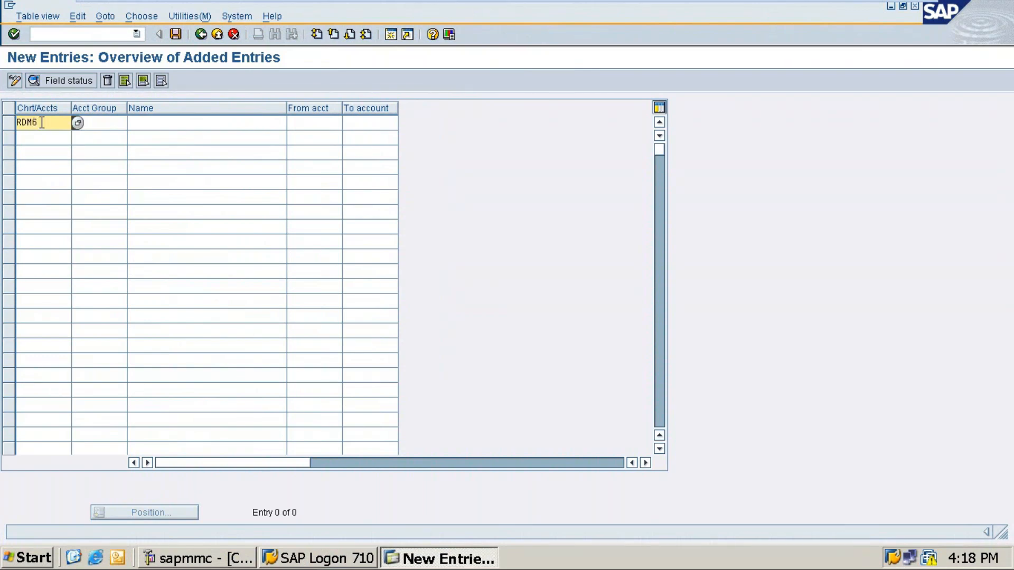
key("Tab")
type("exps")
key("BackSpace")
key("BackSpace")
key("BackSpace")
key("BackSpace")
type("EXPS")
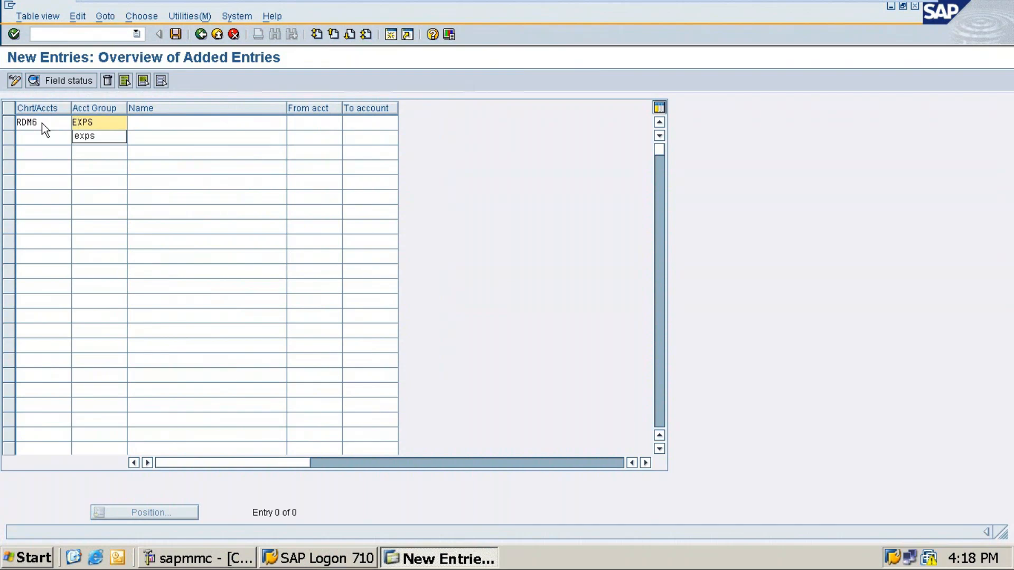
key("Tab")
type("EXPENSE")
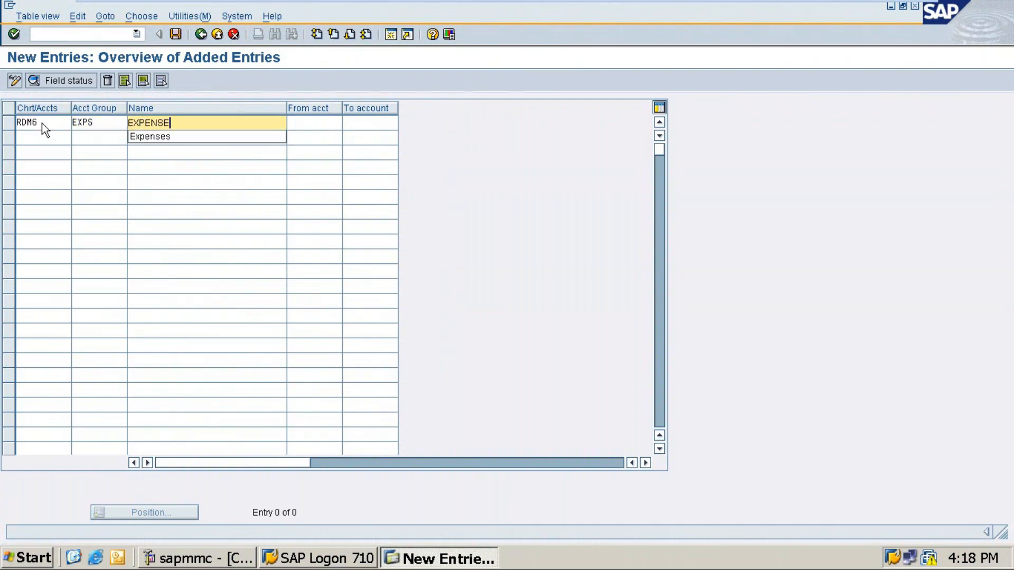
type("S")
key("Tab")
type("10001")
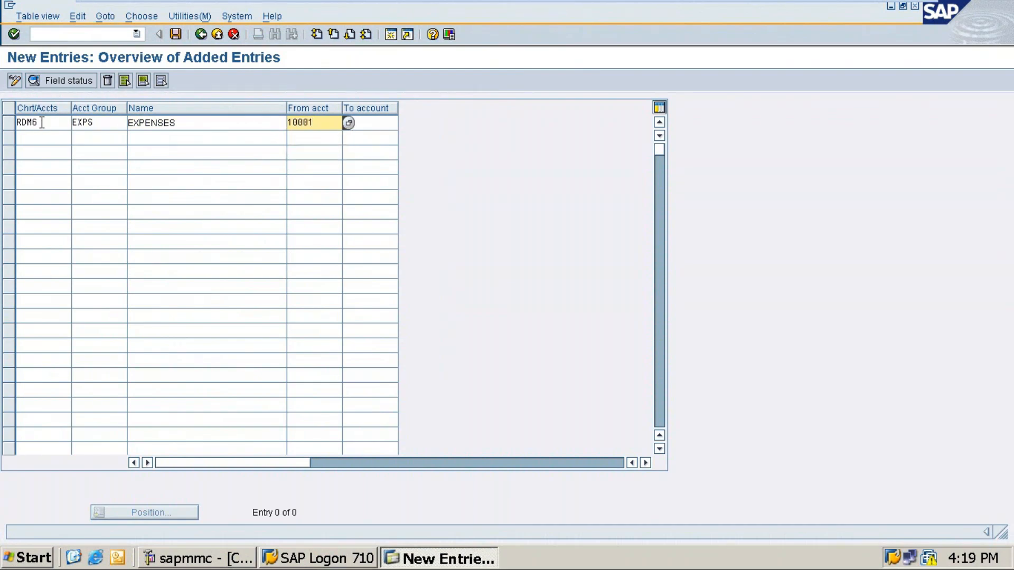
key("Tab")
type("20000")
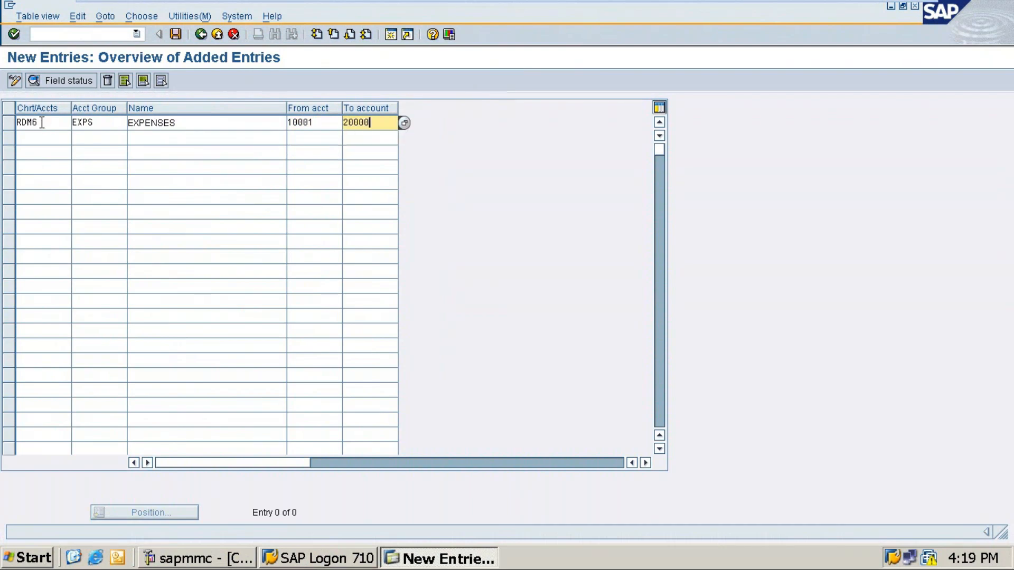
key("Tab")
Add RDM6 group INCM, named INCOMES, with range 20001–30000, and begin a third RDM6 row.
type("RDM")
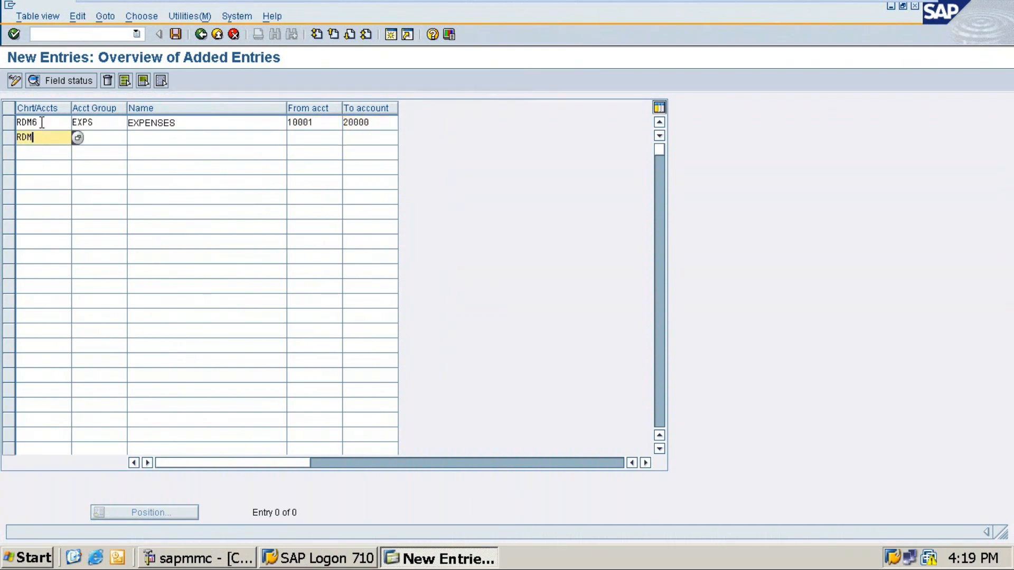
type("6")
key("Tab")
type("I")
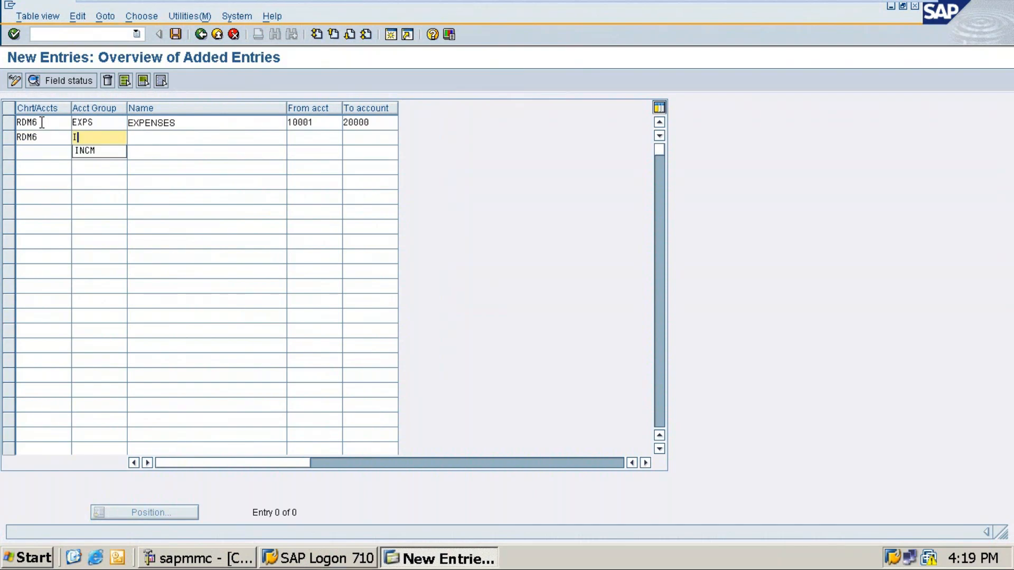
type("NCM")
key("Tab")
type("INCOMES")
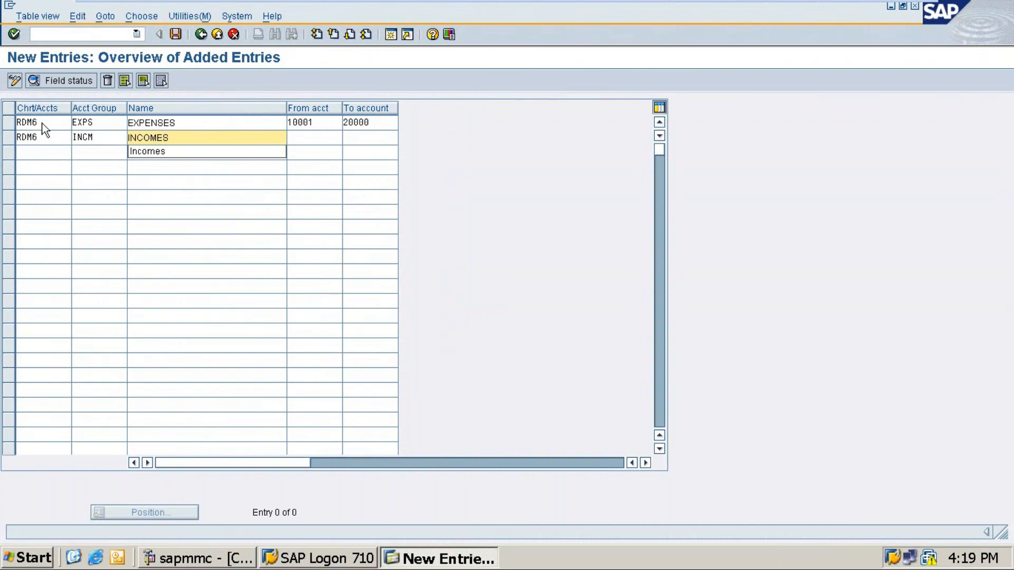
key("Tab")
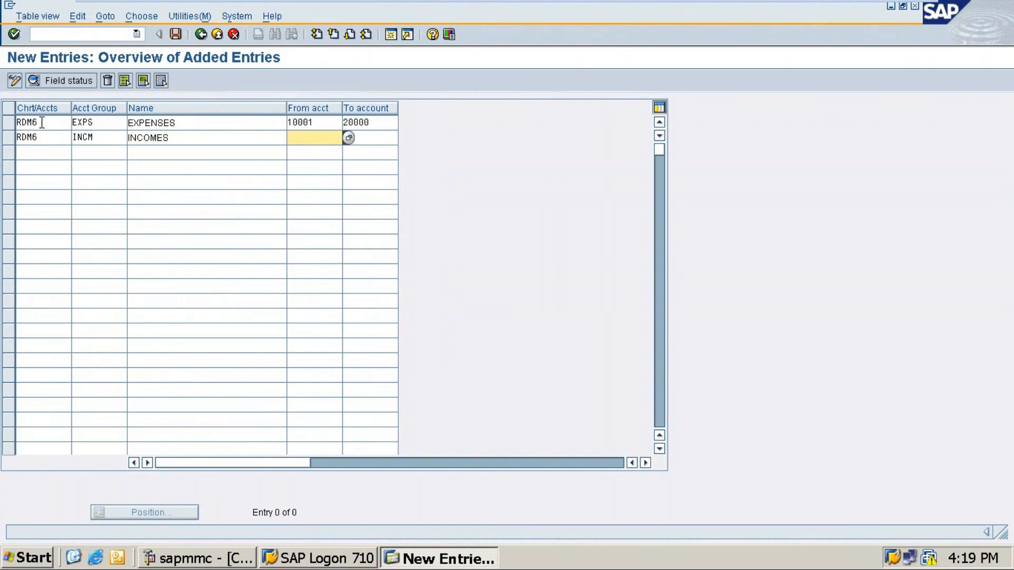
type("20")
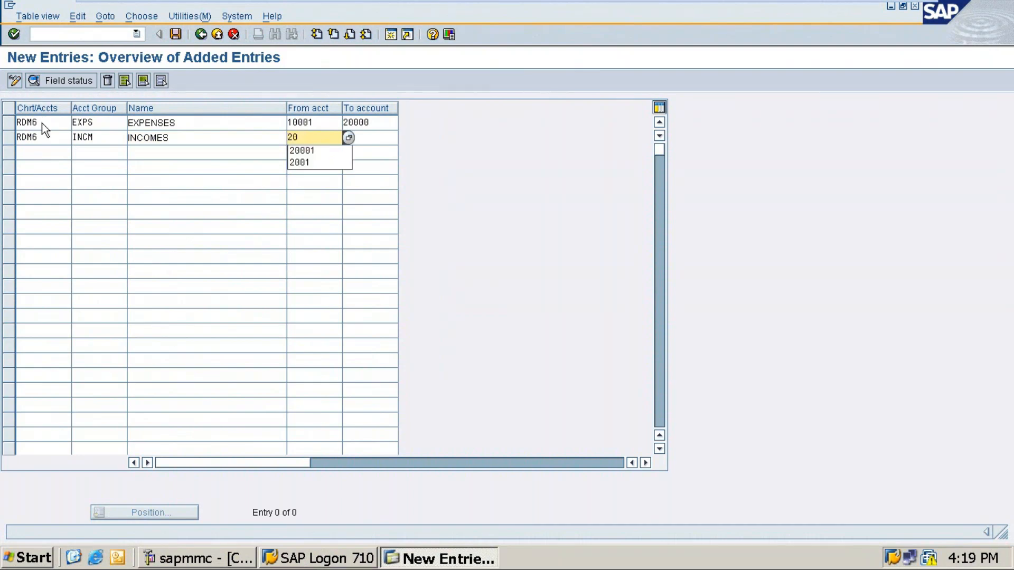
type("001")
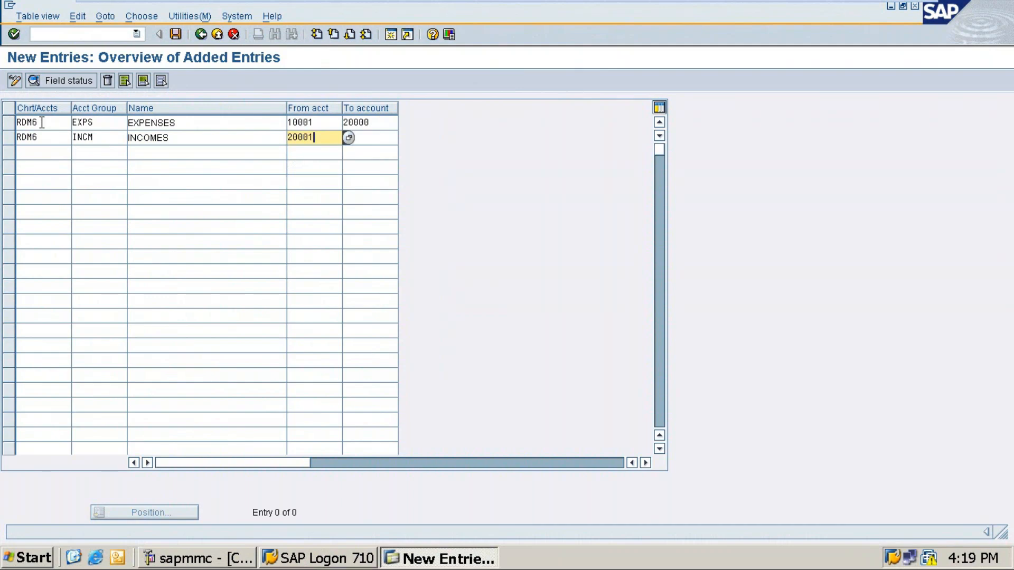
key("Tab")
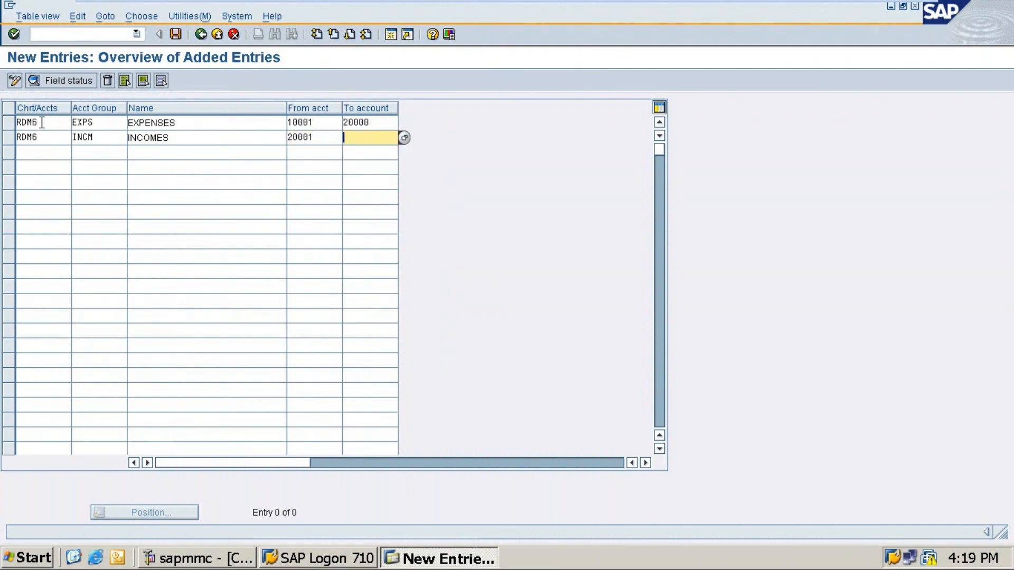
type("30000")
key("Tab")
type("RDM6")
Enter account group ASST named ASSETS covering accounts 30001 to 40000.
key("Tab")
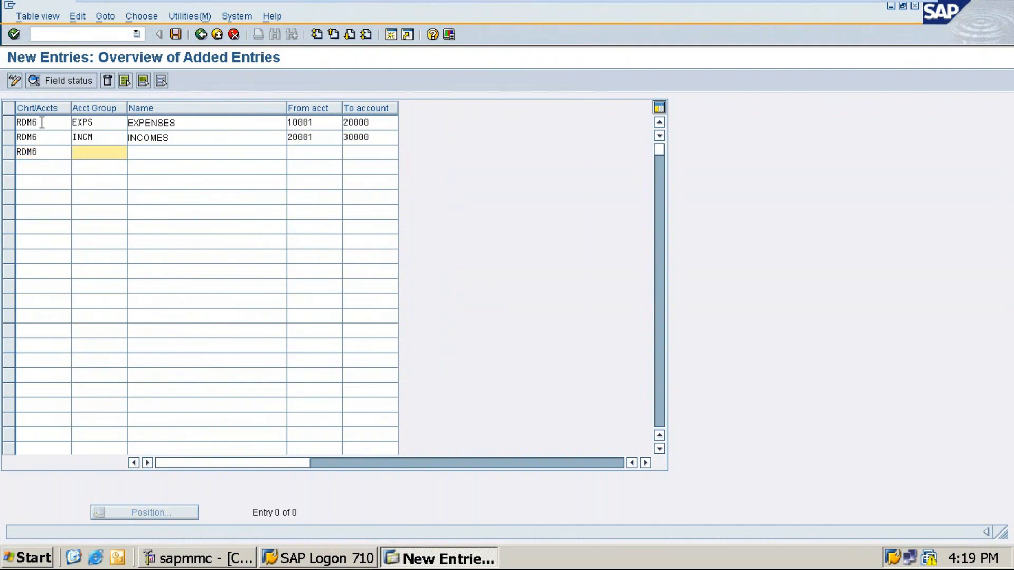
type("ASST")
key("Tab")
type("ASSETS")
key("Tab")
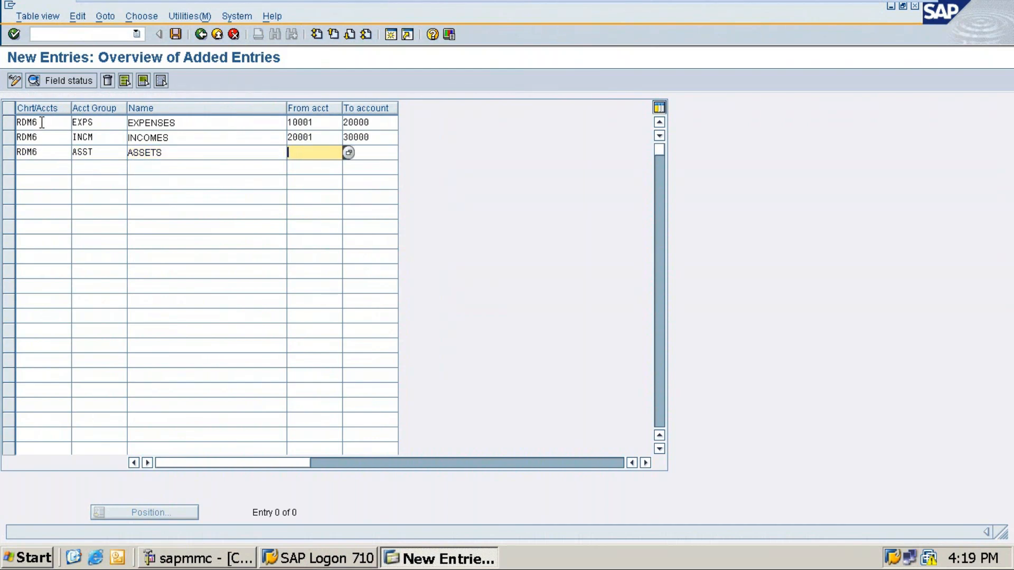
type("30")
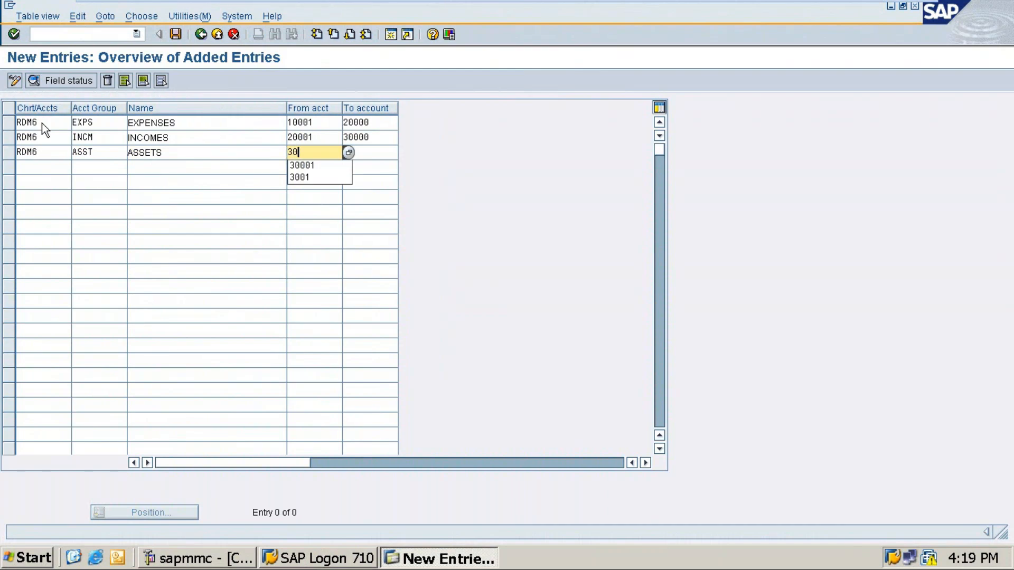
type("001")
key("Tab")
type("40000")
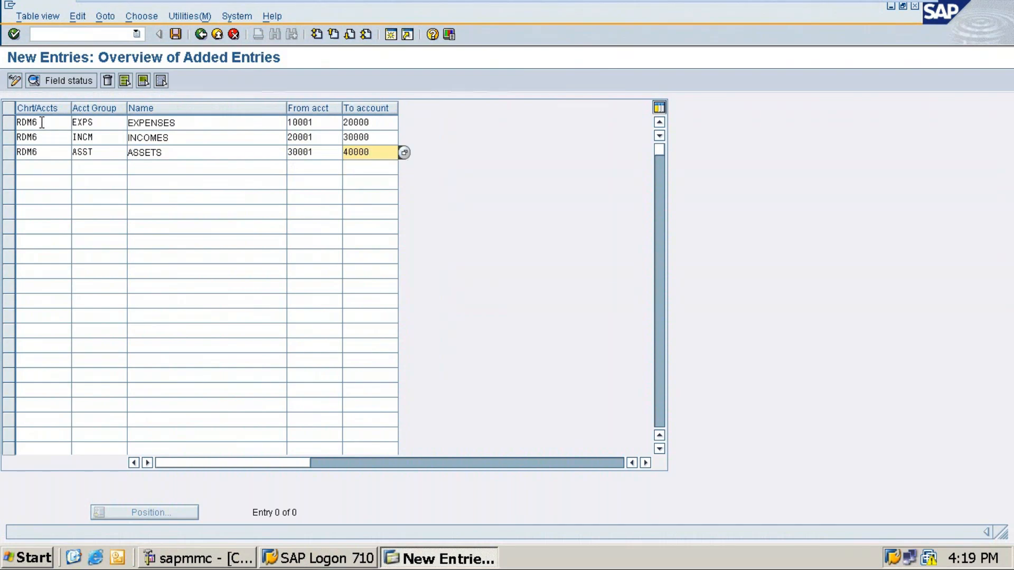
Add RDM6 group LIAB named LIABILITIES for 40001–50000, then save under the customizing request.
key("Tab")
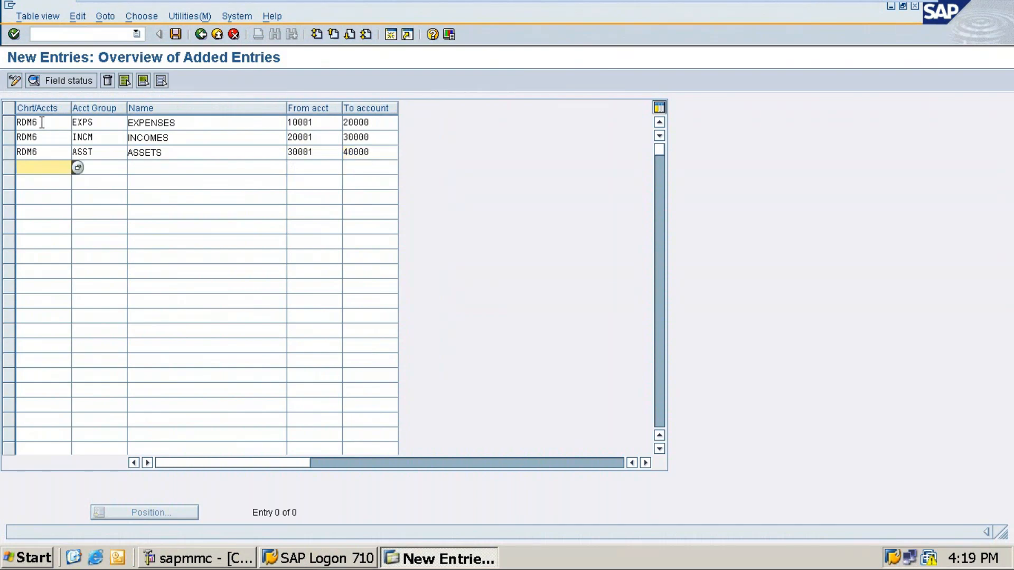
type("RDM6")
key("Tab")
type("L")
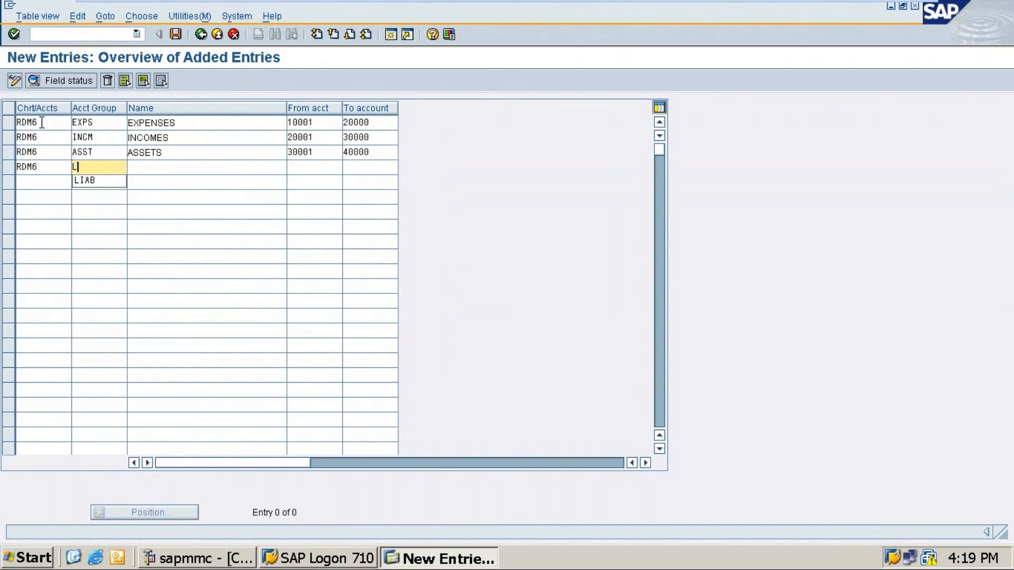
type("IAB")
key("Tab")
type("LIA")
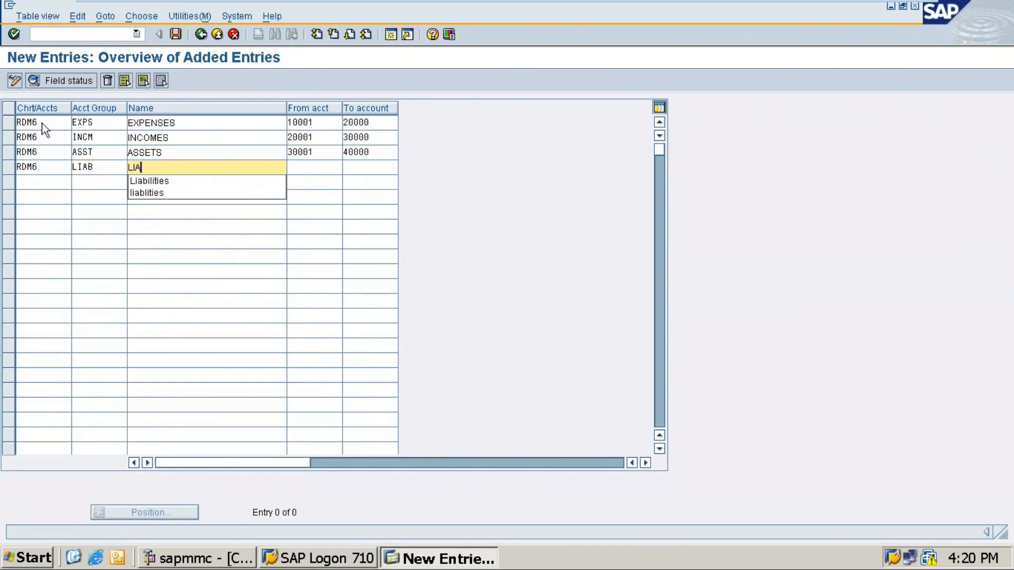
type("BILITIES")
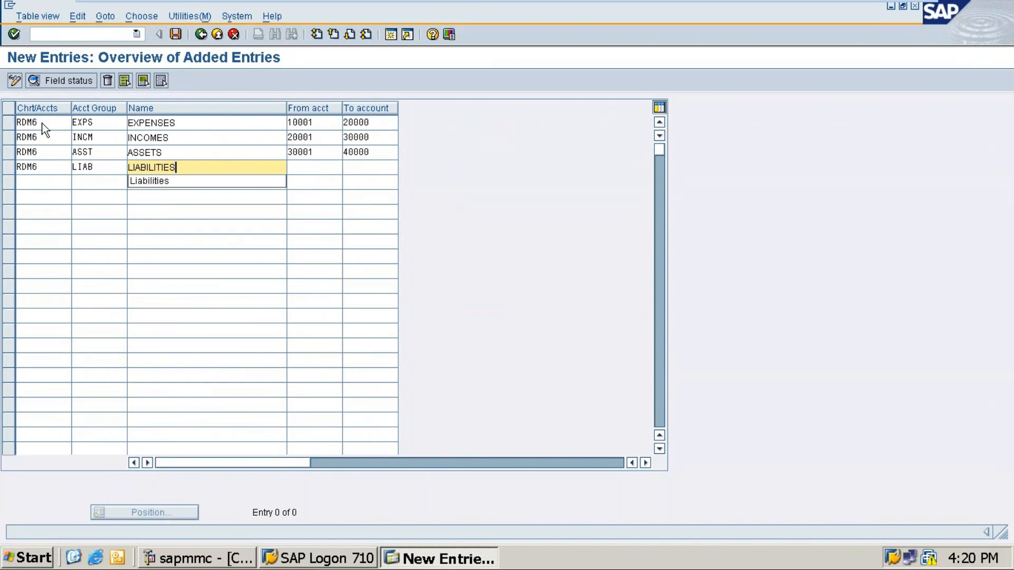
key("Tab")
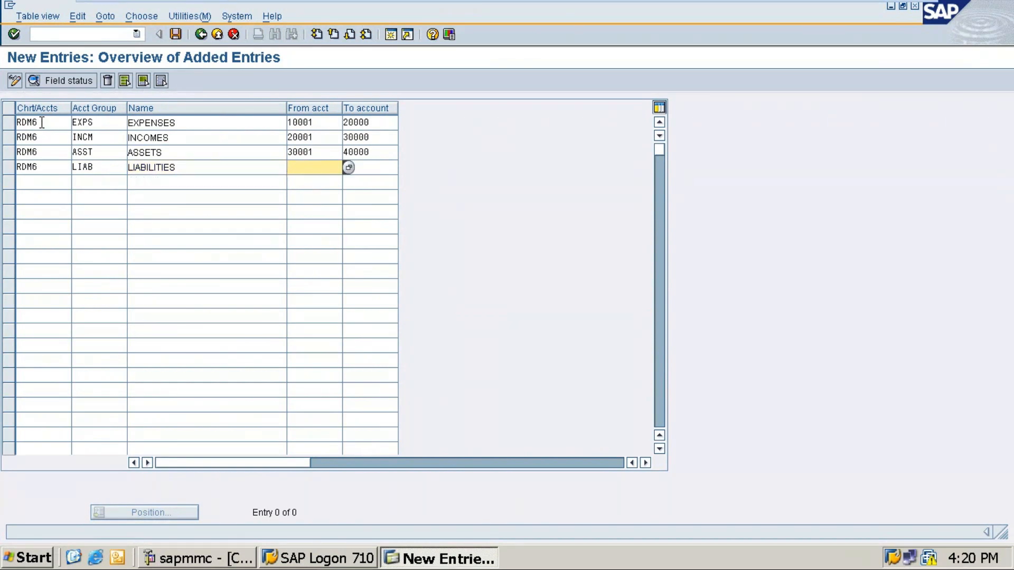
type("400")
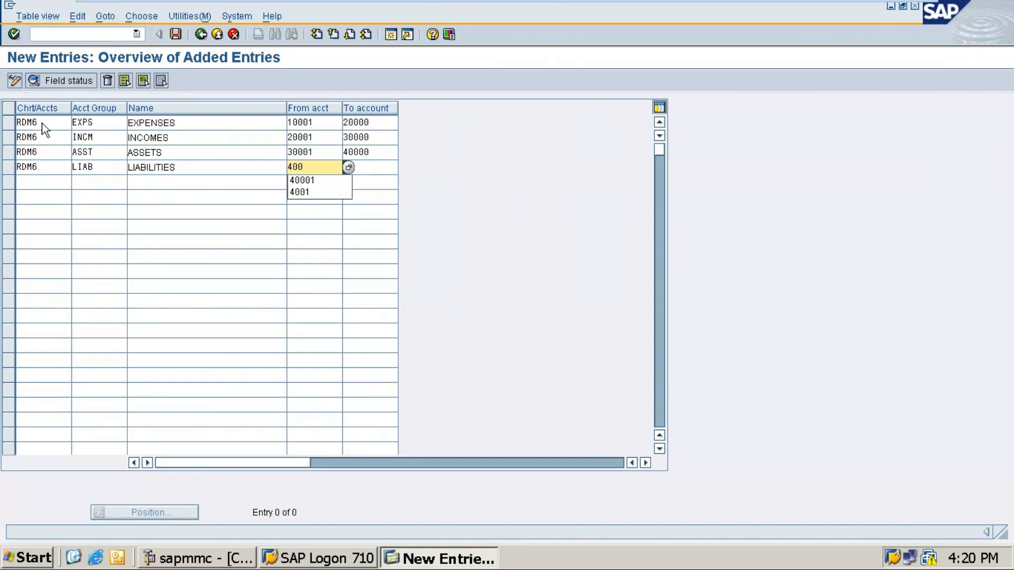
type("01")
key("Tab")
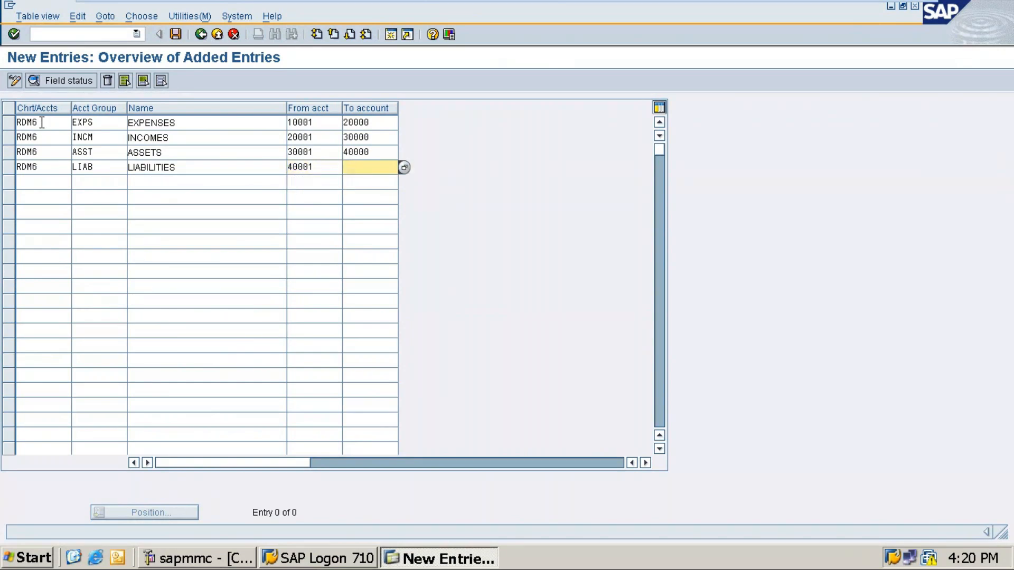
type("50000")
key("ctrl+s")
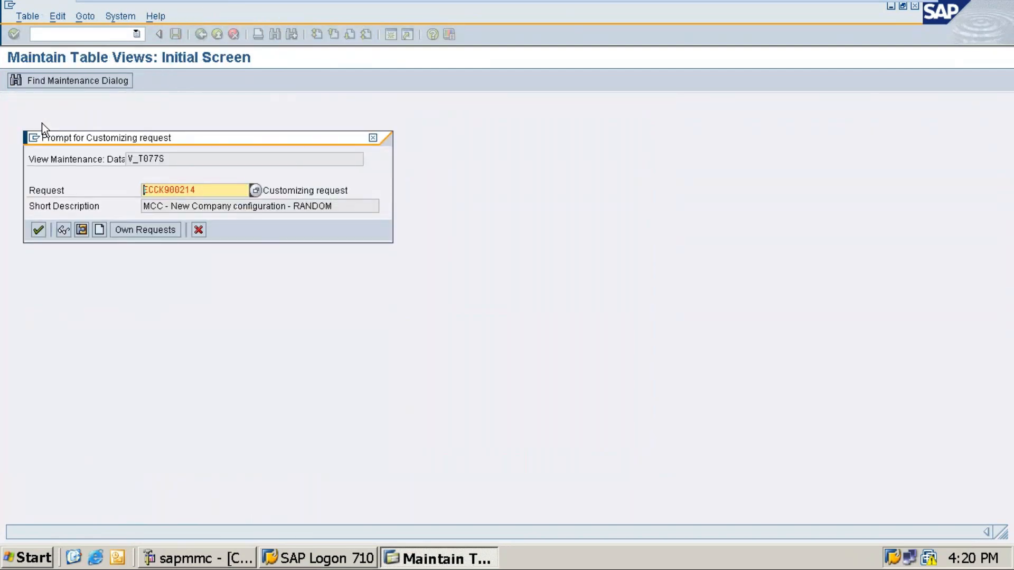
key("Return")
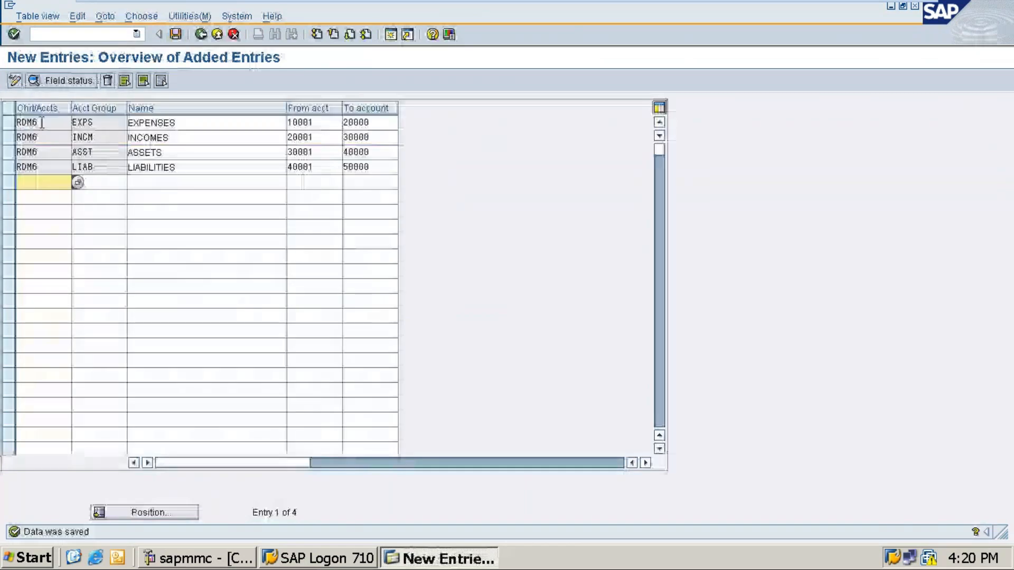
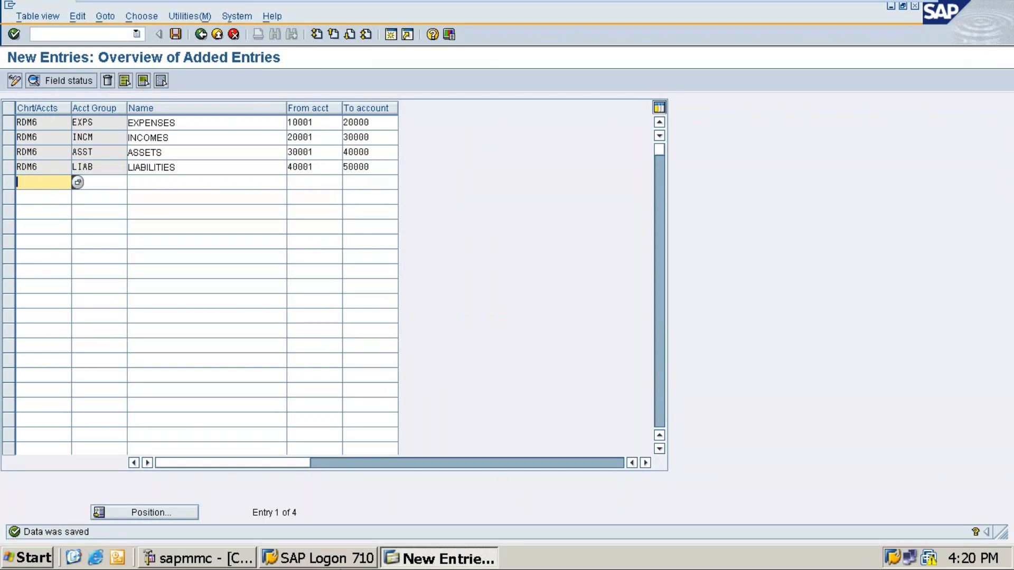
Minimize the VMware SAP session so the Notepad T-code notes are visible.
left_click(883, 10)
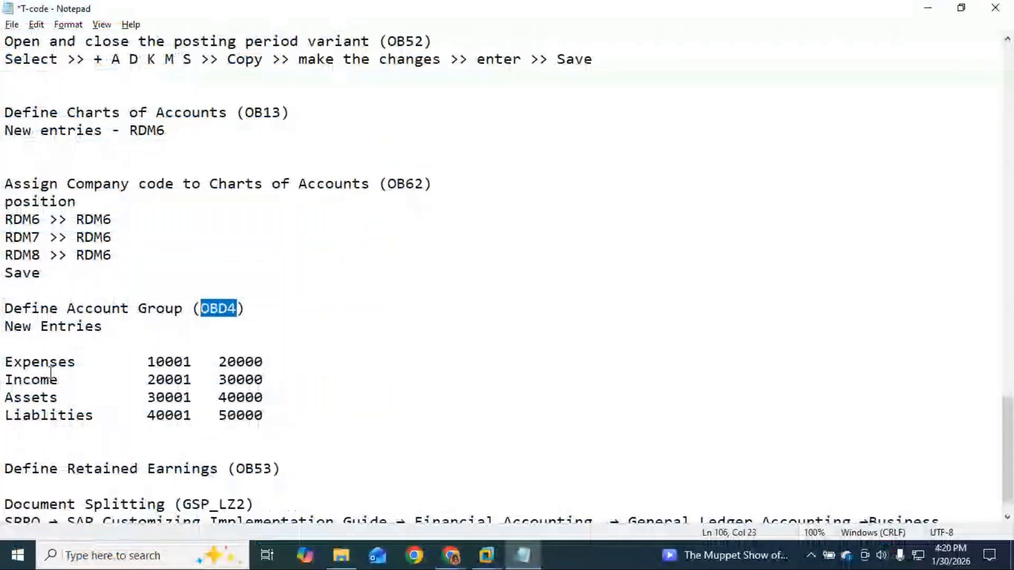
Add blank lines below the table and prefix the Expenses row with 'RDM6' and a tab.
left_click(285, 416)
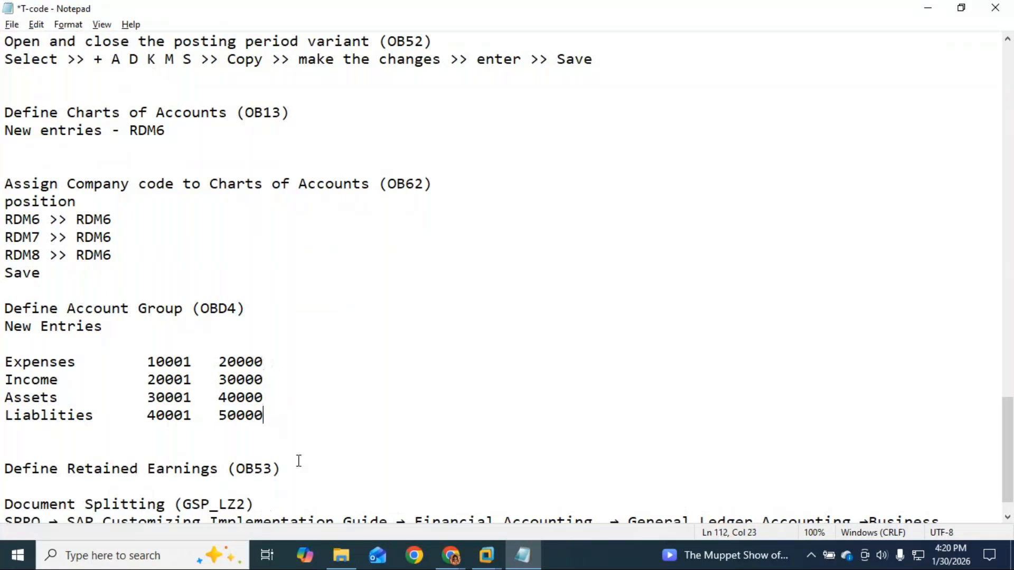
key("Return")
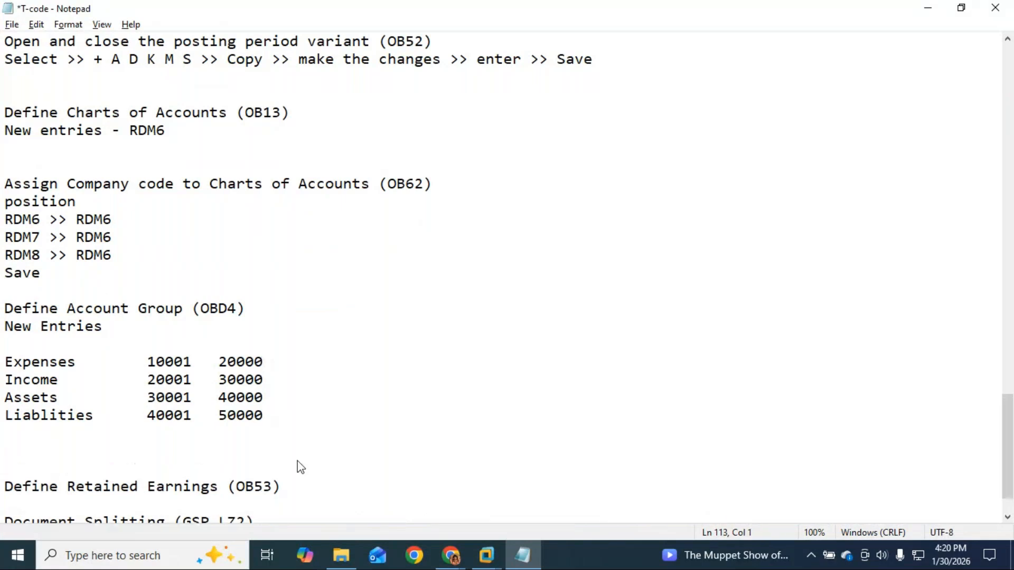
key("Return")
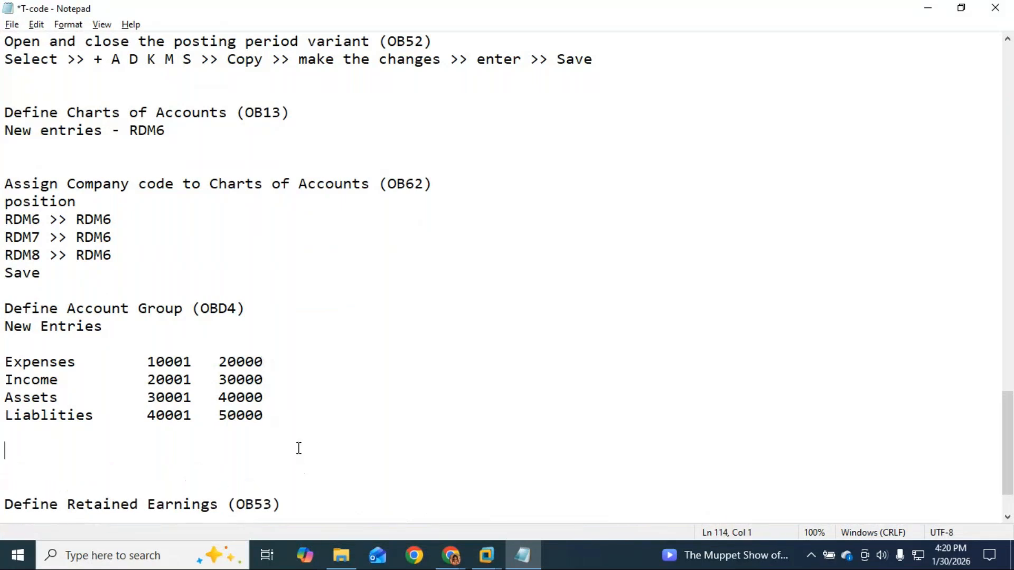
left_click(5, 365)
type("RDM")
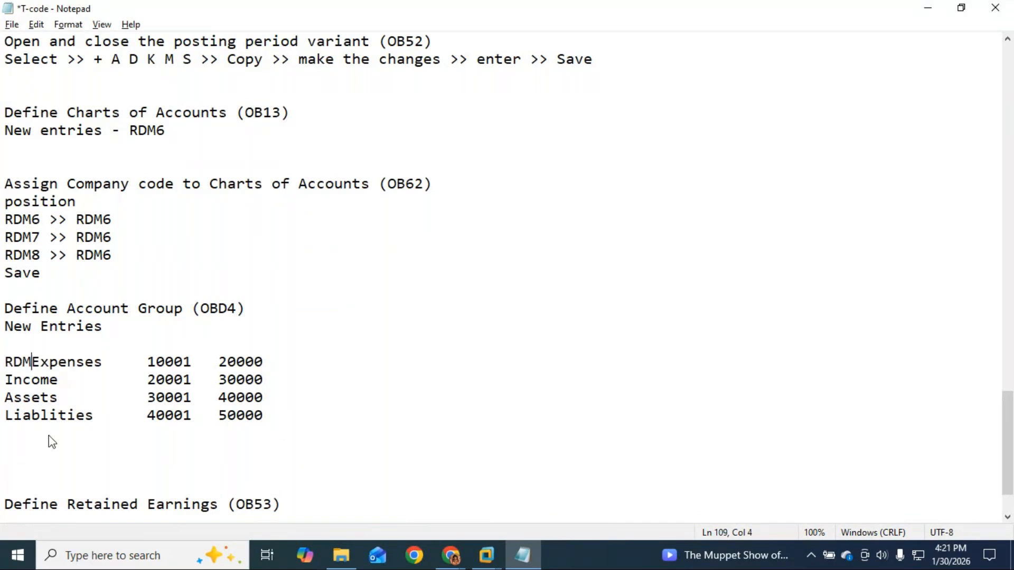
key("Right")
key("Tab")
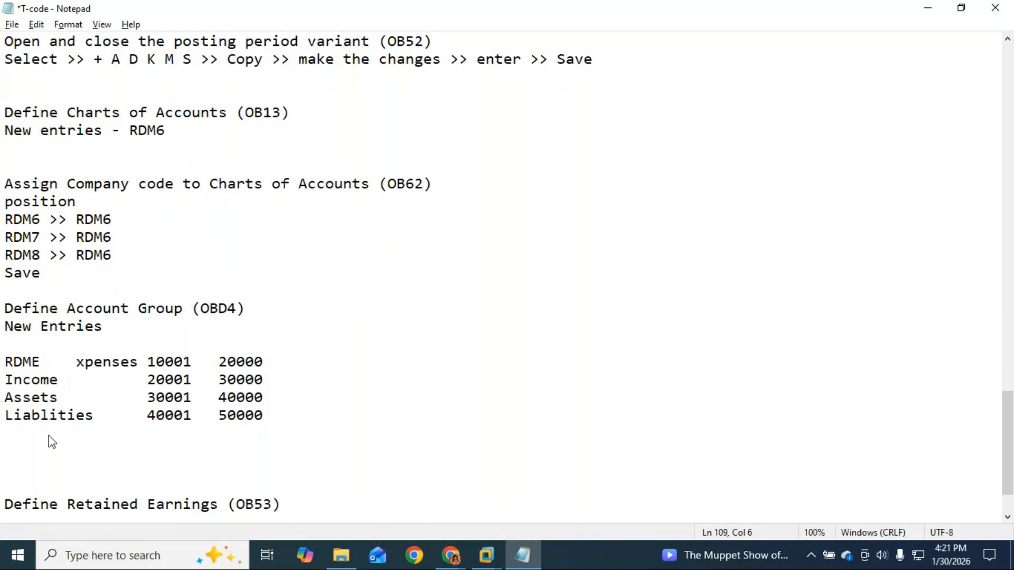
key("BackSpace")
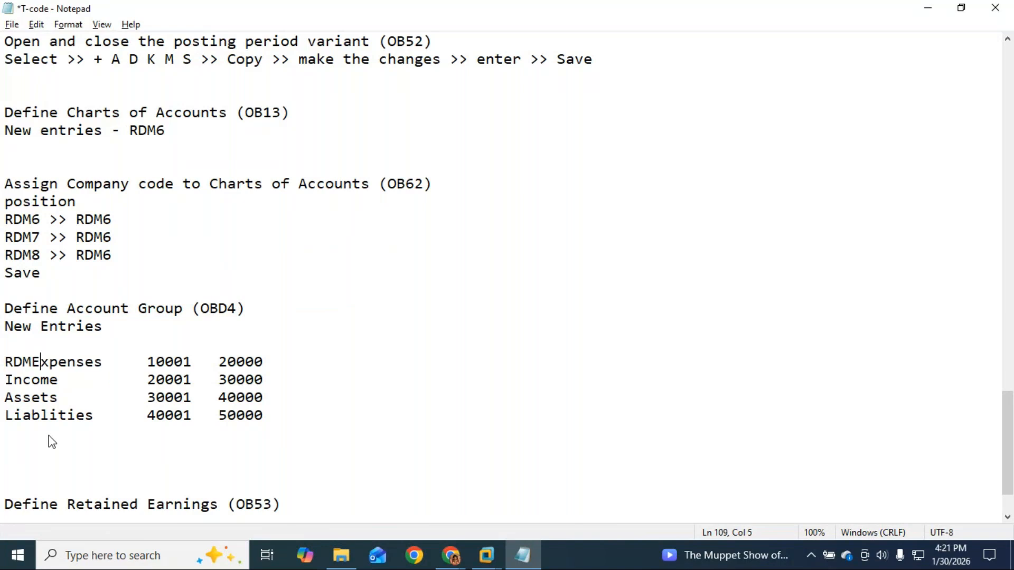
key("Left")
key("Tab")
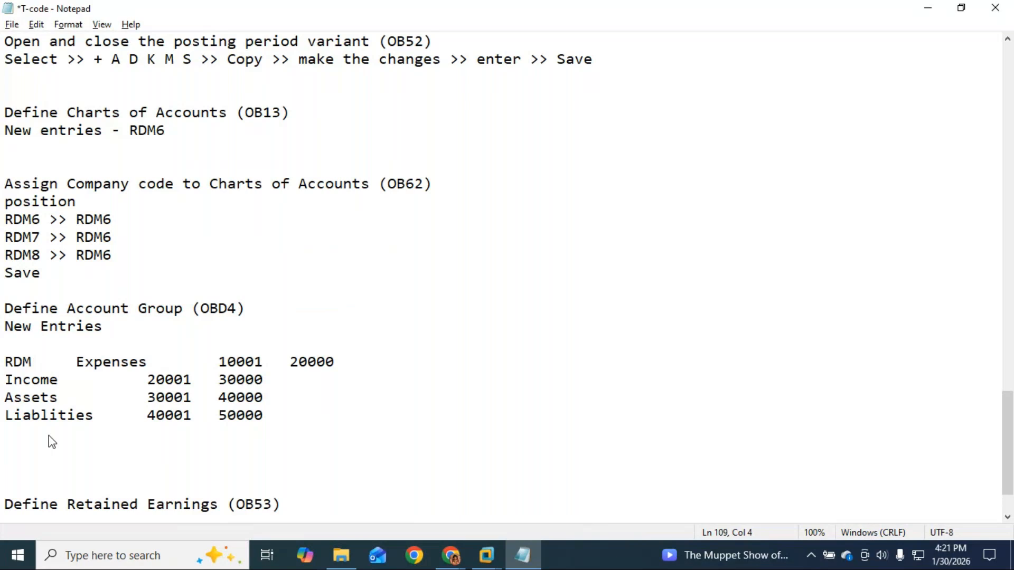
type("6")
key("Tab")
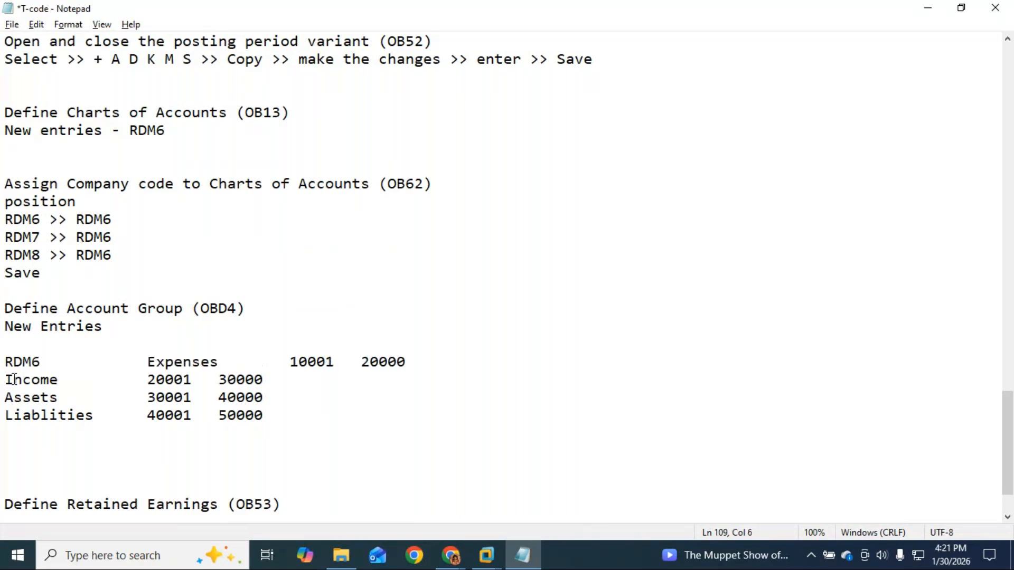
Copy the RDM6 prefix onto the Income, Assets and Liablities rows, aligned into columns.
left_click(4, 363, "shift")
key("ctrl+c")
left_click(2, 381)
key("ctrl+v")
key("Tab")
left_click(4, 401)
key("ctrl+v")
key("Tab")
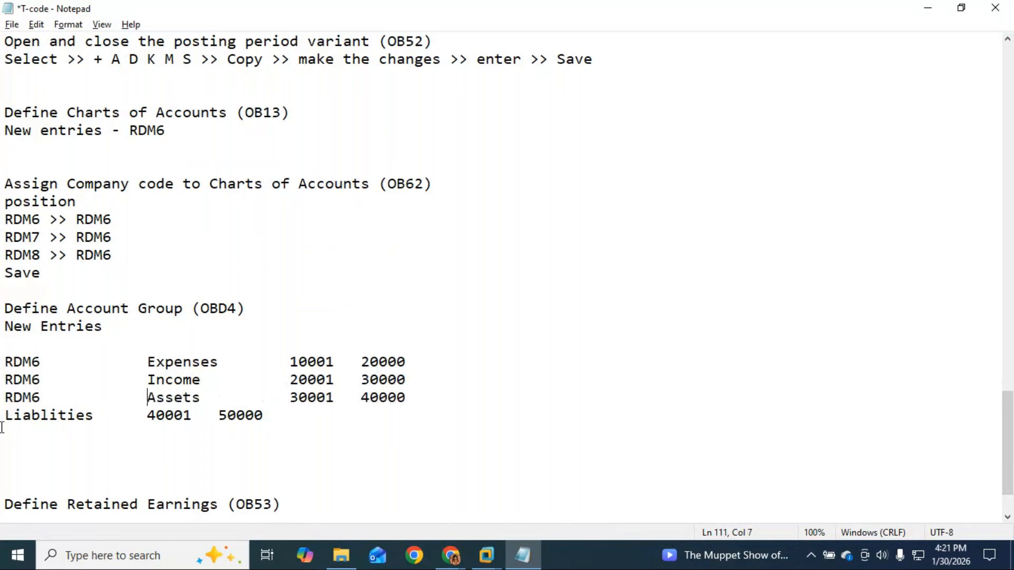
left_click(8, 417)
key("ctrl+v")
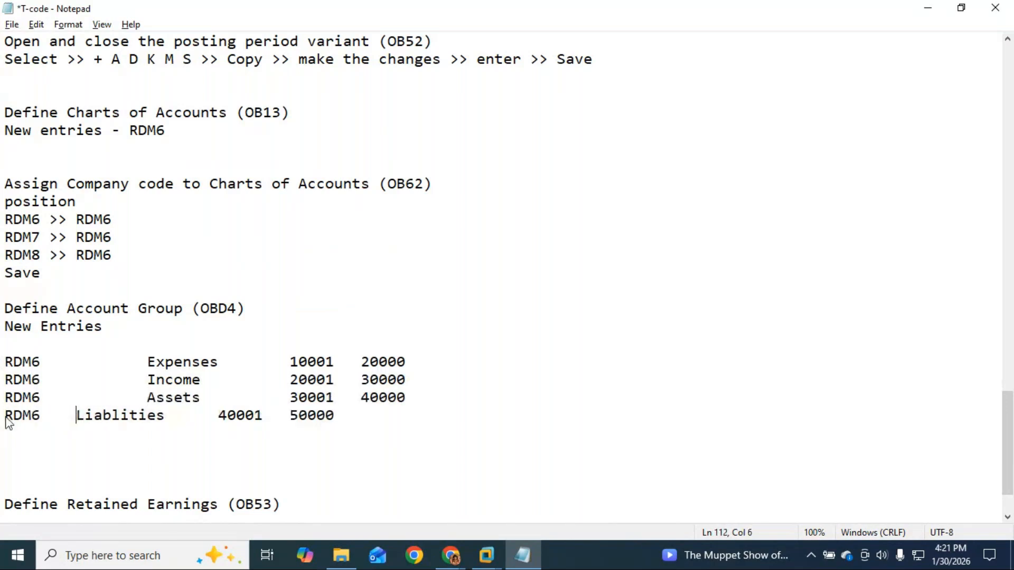
key("Tab")
Fill in group codes EXPS, INCM, ASST and LIAB on the four rows.
left_click(77, 362)
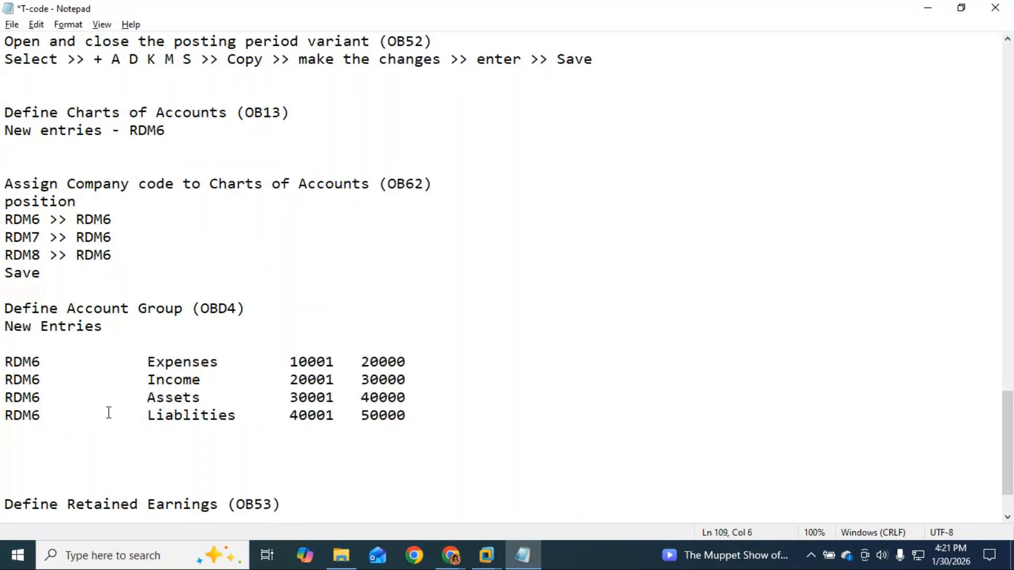
type("EXPS")
key("Down")
key("Left")
type("INCM")
key("Down")
key("Left")
type("ASST")
key("Down")
key("Left")
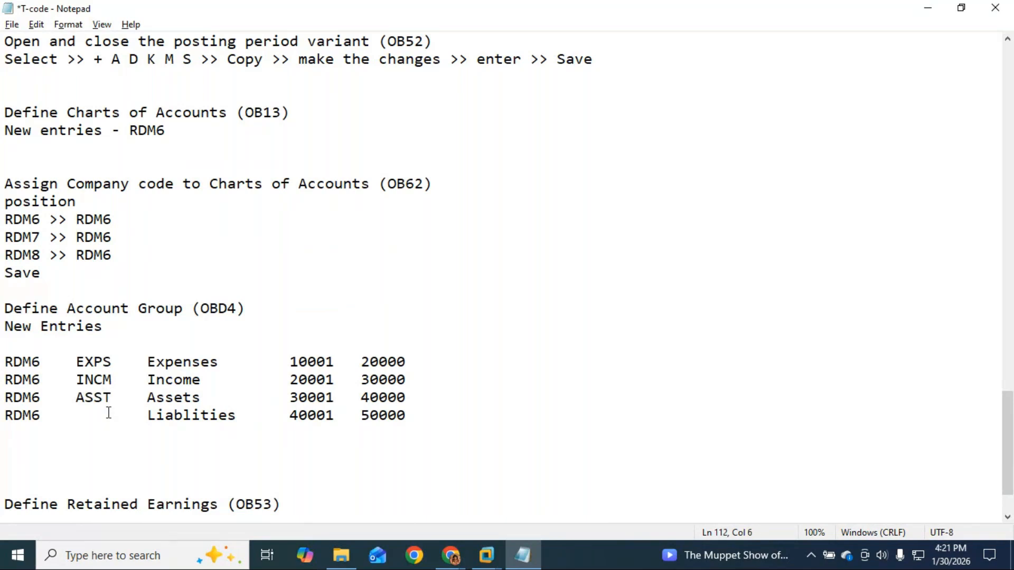
type("LIAB")
Add a 'Save' line under the table and remove the blank line under New Entries.
left_click(27, 448)
key("Up")
type("Save")
left_click(32, 340)
key("BackSpace")
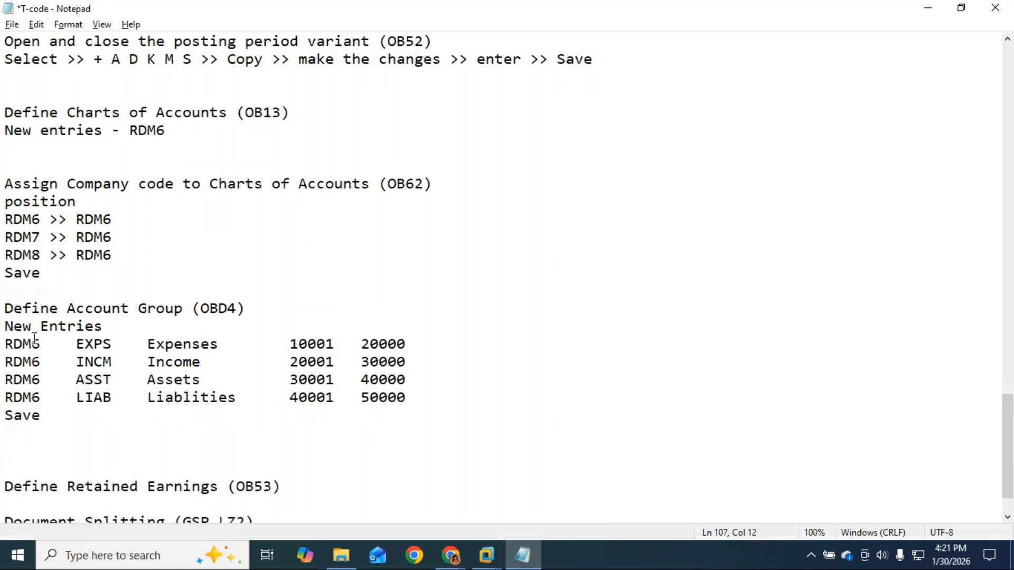
left_click(16, 462)
Copy the Liablities account range onto a new line under the OB53 heading.
key("BackSpace")
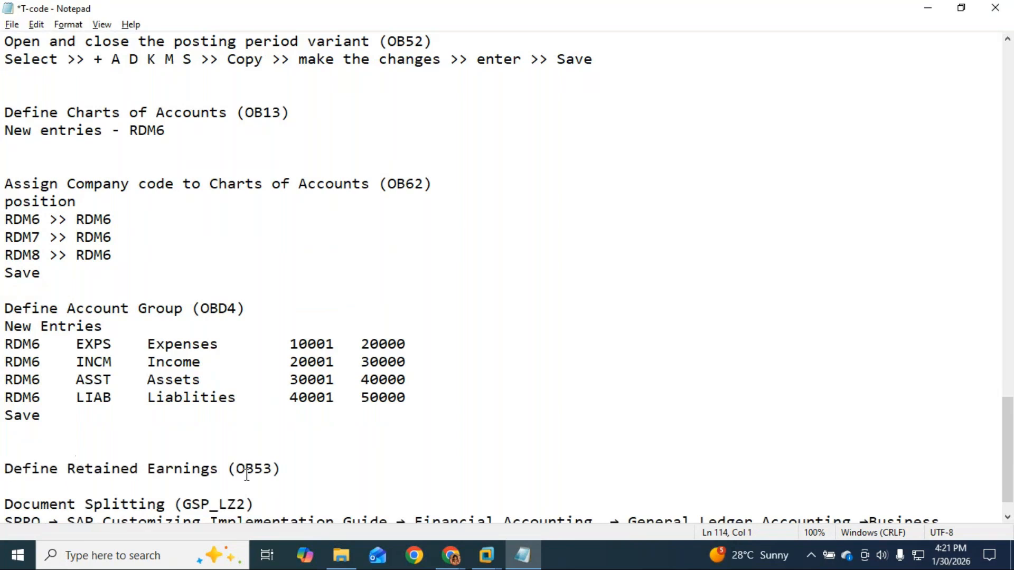
scroll(247, 474, "down", 1)
left_click(318, 438)
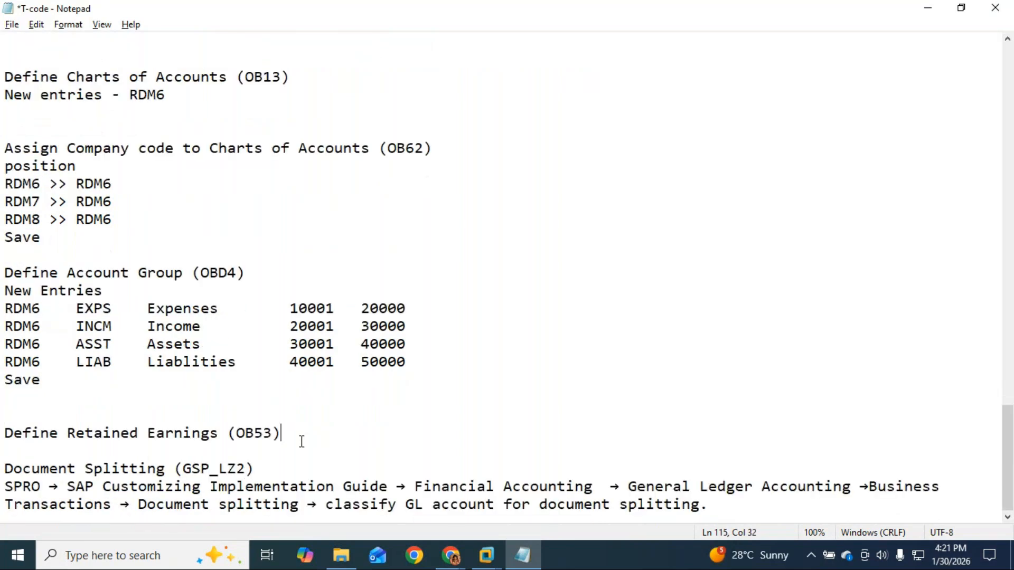
key("Return")
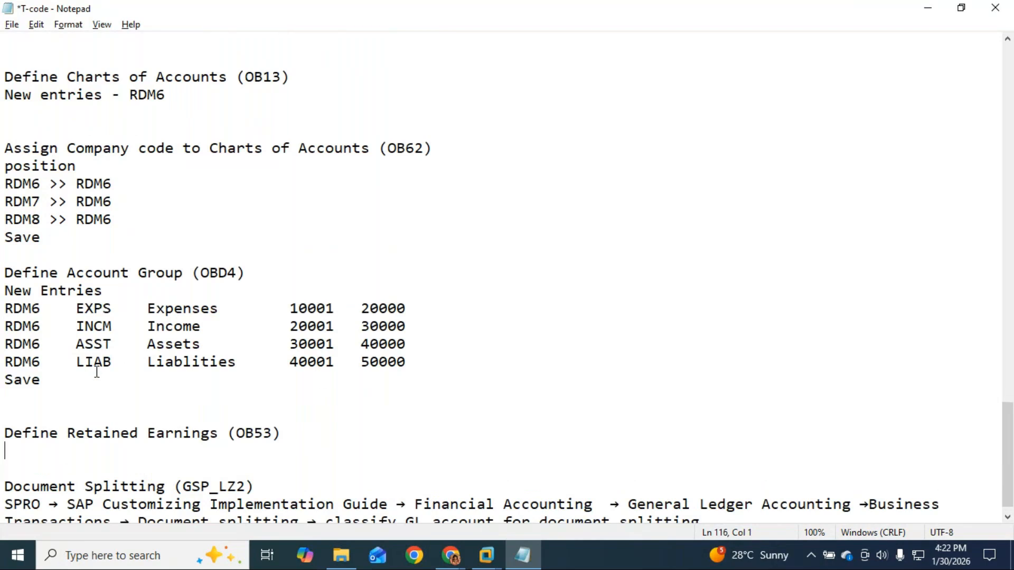
left_click(155, 363)
left_click_drag(155, 363, 410, 360)
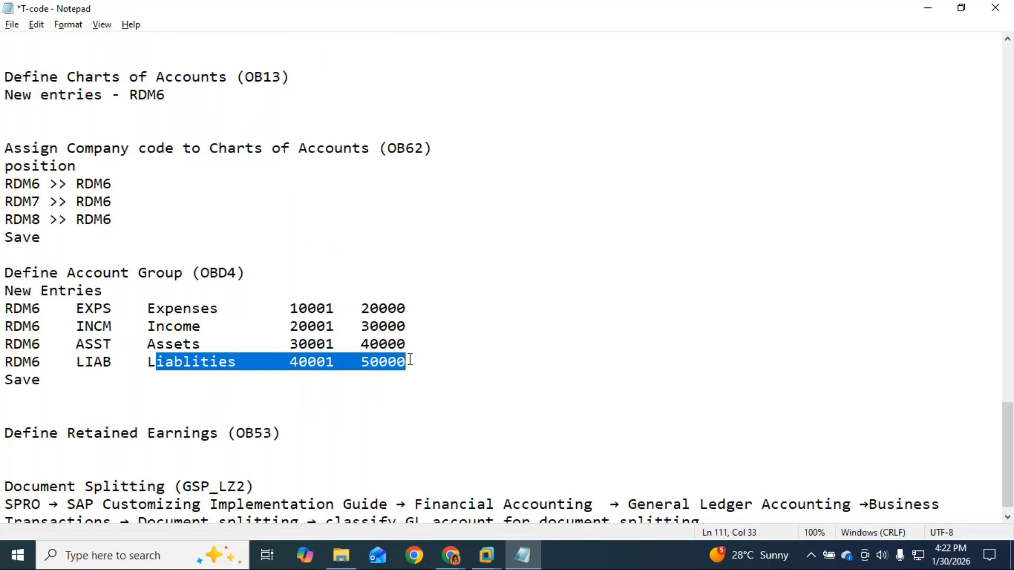
left_click(17, 451)
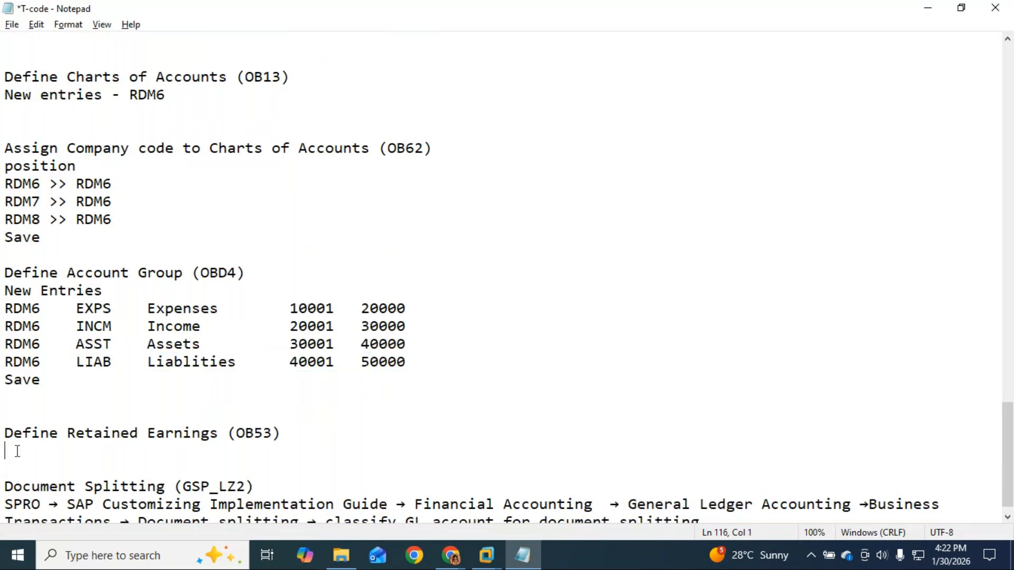
key("ctrl+v")
Reformat the pasted line as 'Liablities (40001 to 50000)'.
left_click(144, 452)
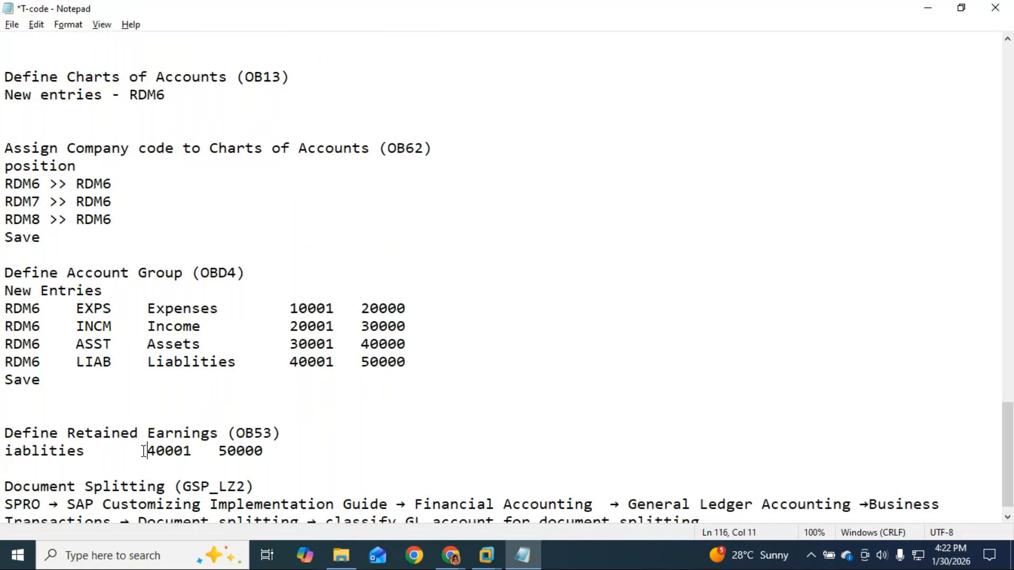
type("(")
left_click(201, 451)
type("to")
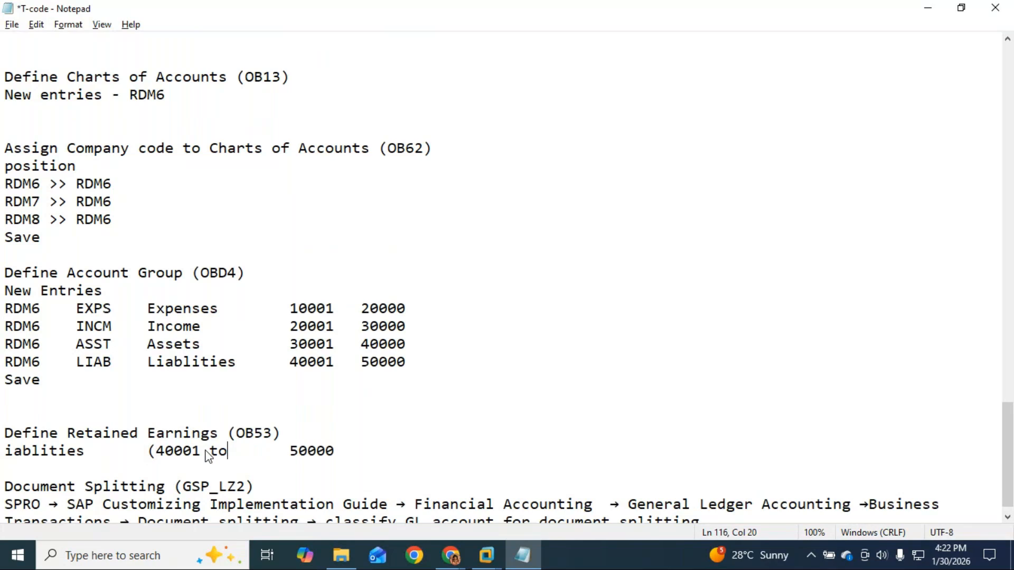
key("Delete")
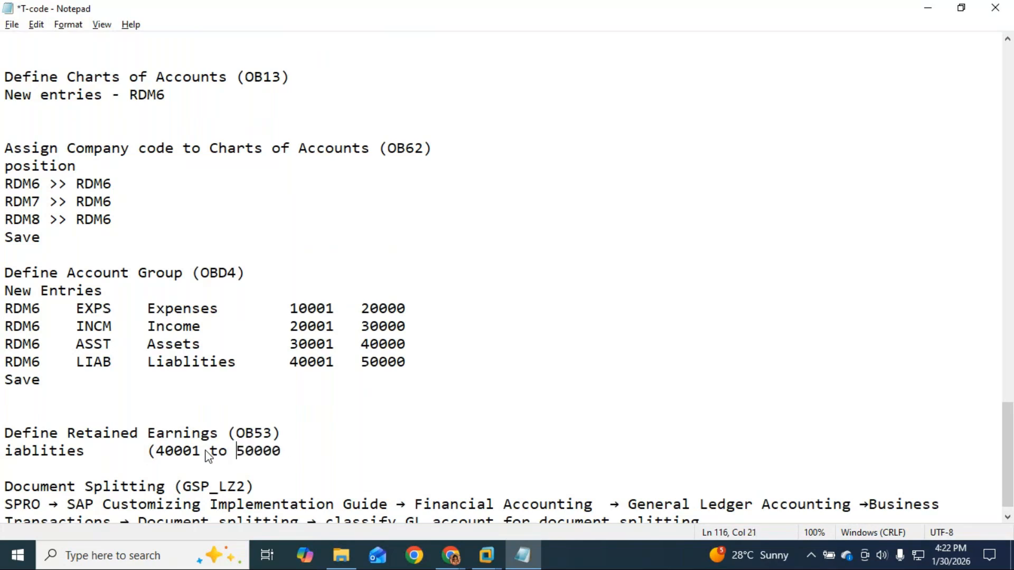
key("Right")
key("Right")
key("Right")
key("Right")
key("Right")
type(")")
left_click(147, 452)
key("BackSpace")
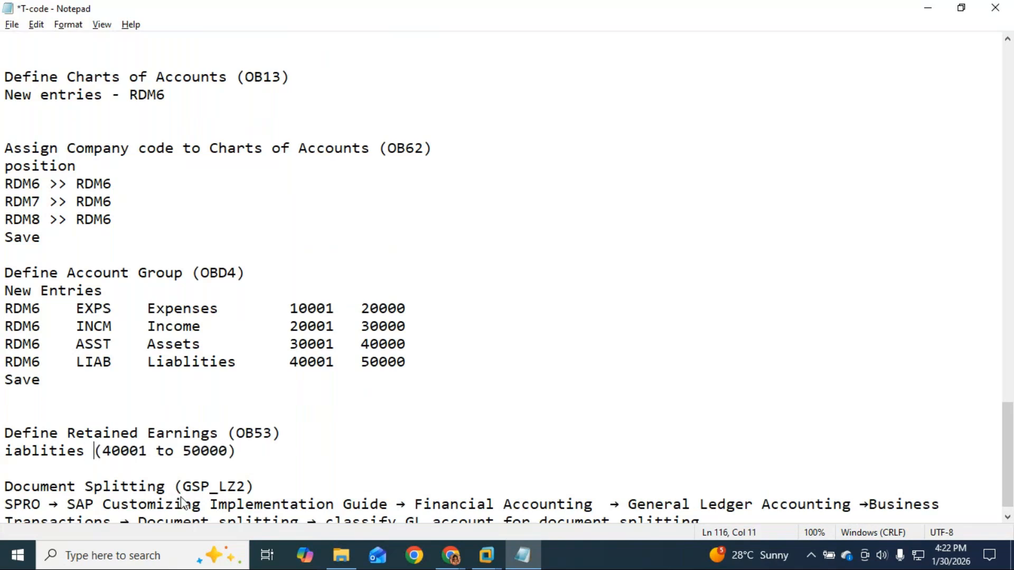
left_click(263, 454)
left_click(7, 453)
type("L")
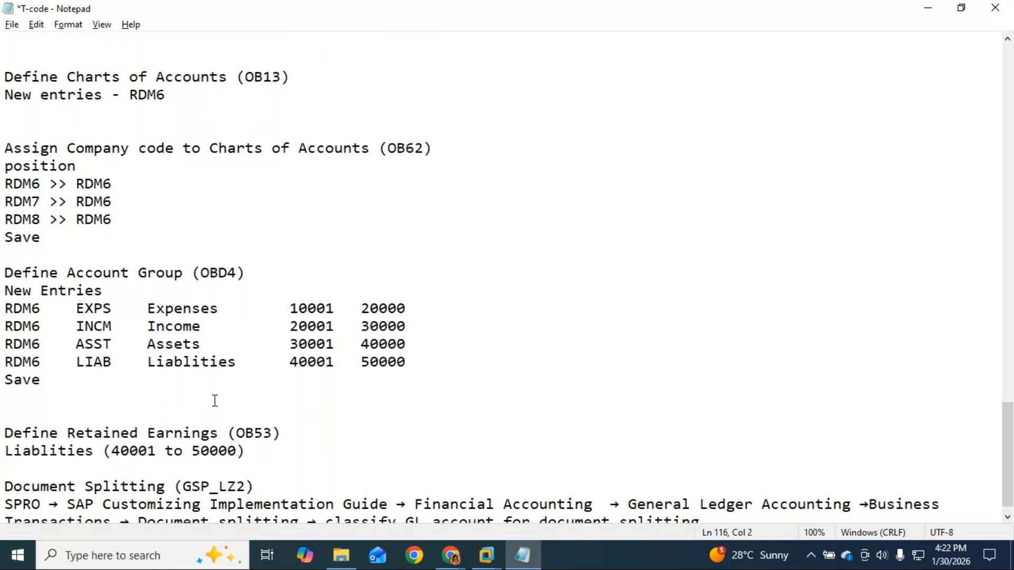
Insert a 'New entries' line above the Liablities range and open a line below it.
left_click(256, 461)
left_click(5, 454)
left_click(250, 450)
key("Left")
key("Left")
key("Left")
key("Left")
key("Left")
key("Left")
key("Left")
key("Left")
key("Left")
key("Left")
key("Left")
key("Left")
key("Left")
key("Left")
key("Left")
key("Left")
key("Left")
key("Left")
key("Left")
key("Left")
key("Left")
key("Left")
key("Return")
type("New ")
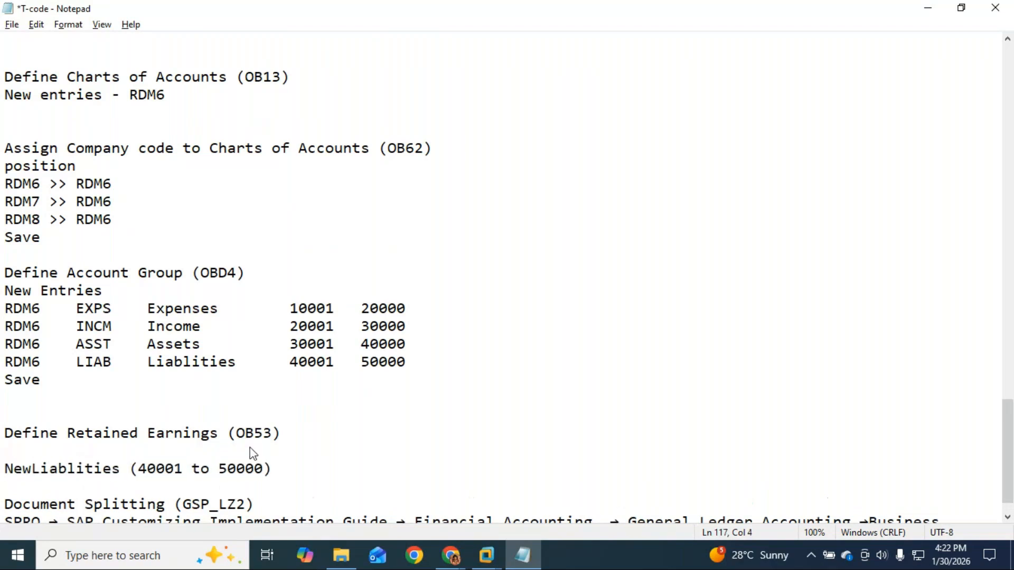
type("entri")
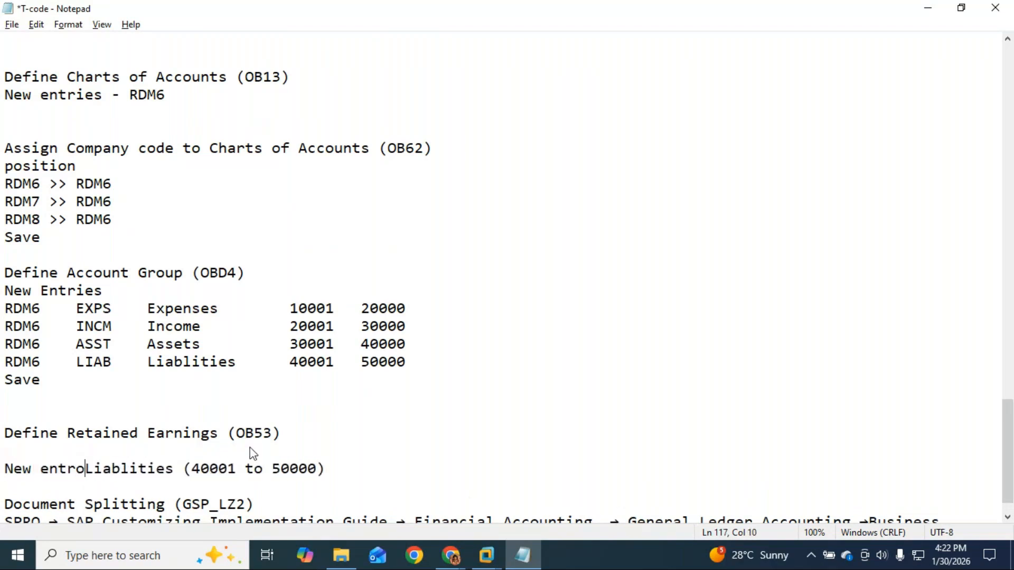
type("es")
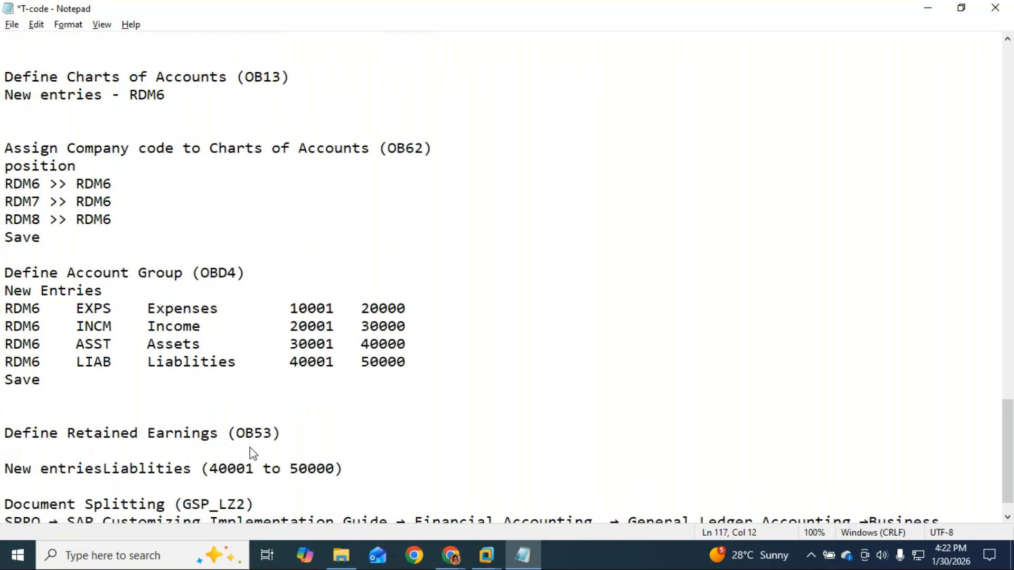
key("Return")
scroll(256, 421, "down", 1)
left_click(257, 433)
key("Return")
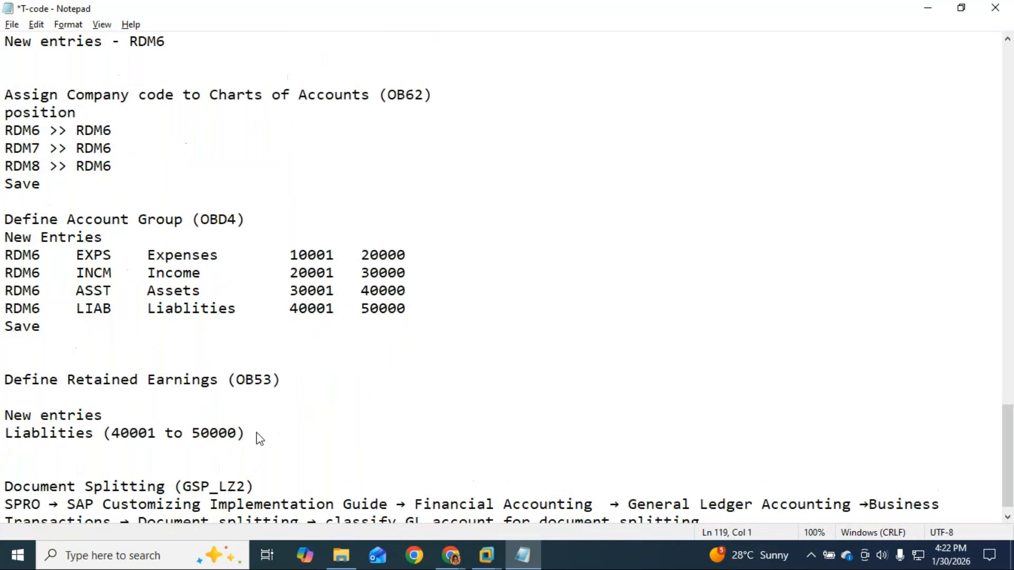
Type the retained earnings line 'RE' with account 40001.
type("E")
key("BackSpace")
type("RE")
key("Tab")
type("40")
left_click_drag(110, 433, 236, 434)
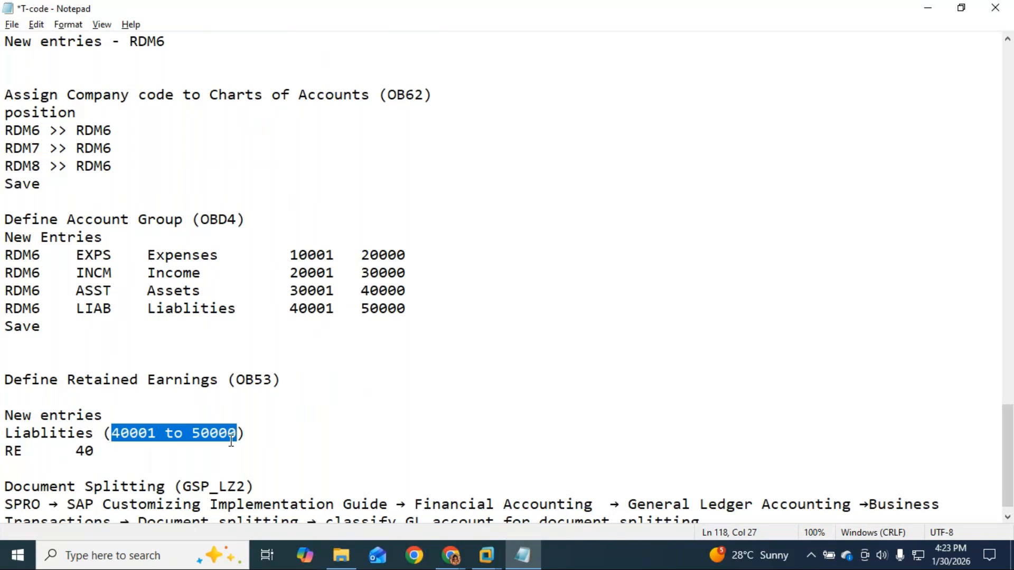
left_click(119, 456)
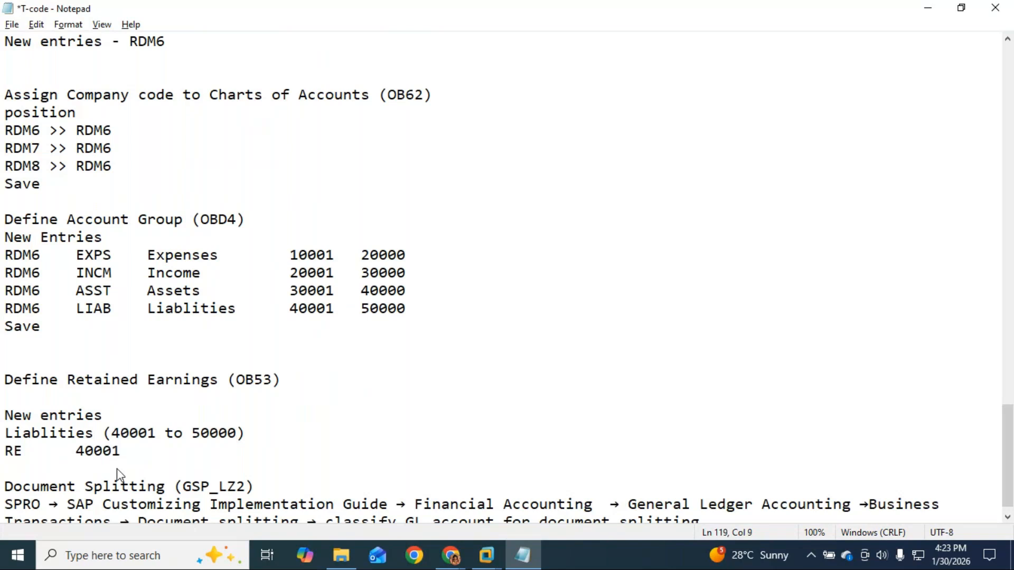
Add lines 'enter >> warning msg', 'enter' and 'save', then select the OB53 code.
key("Return")
type("enter ")
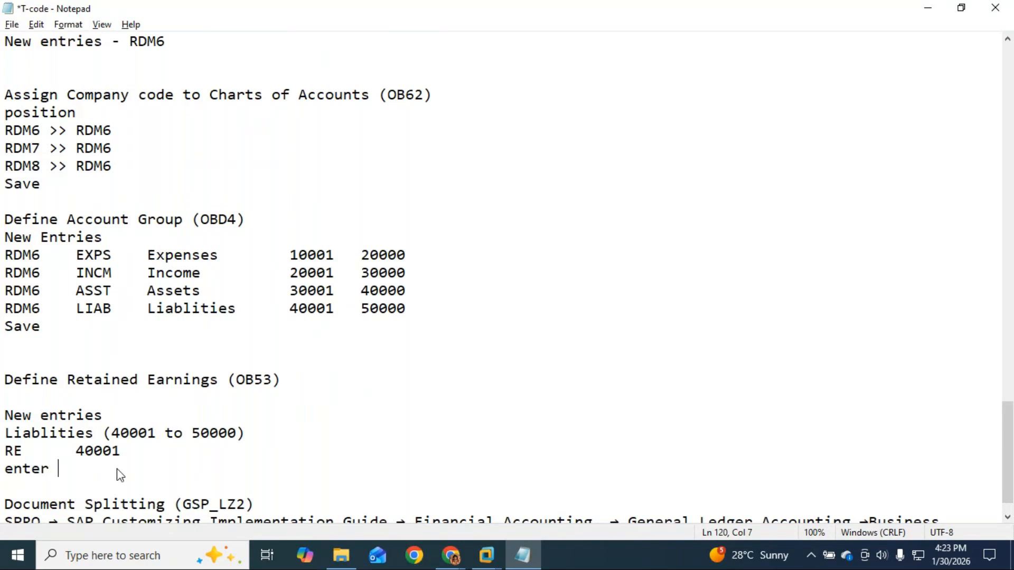
type(">> warning msg")
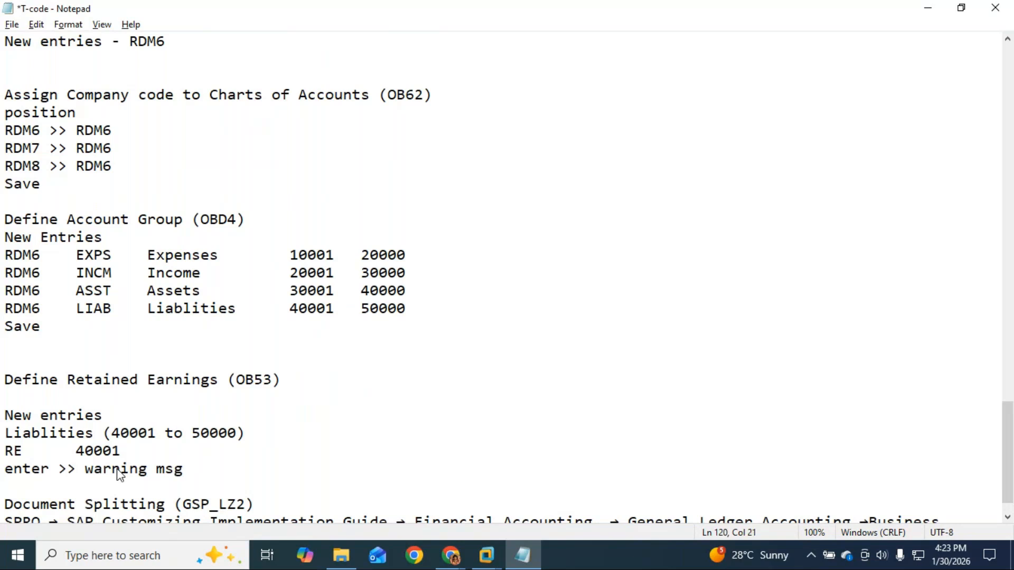
key("Return")
type("enter")
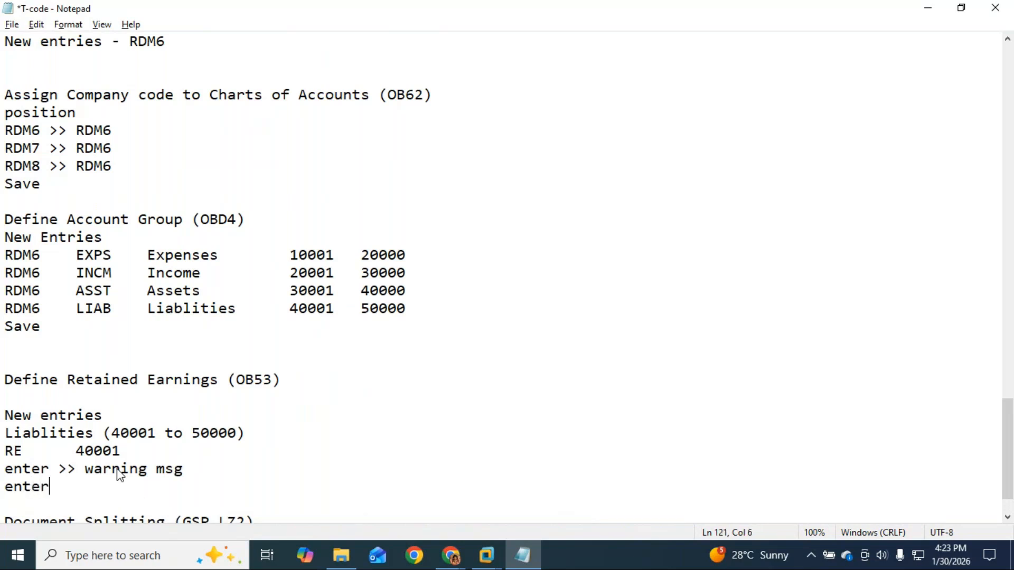
key("Return")
type("save")
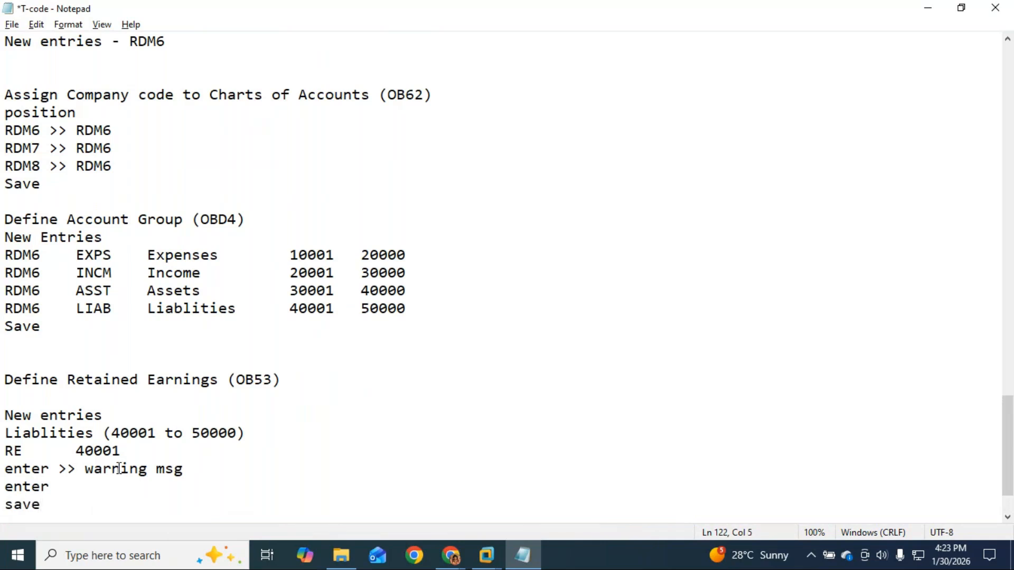
scroll(118, 467, "down", 2)
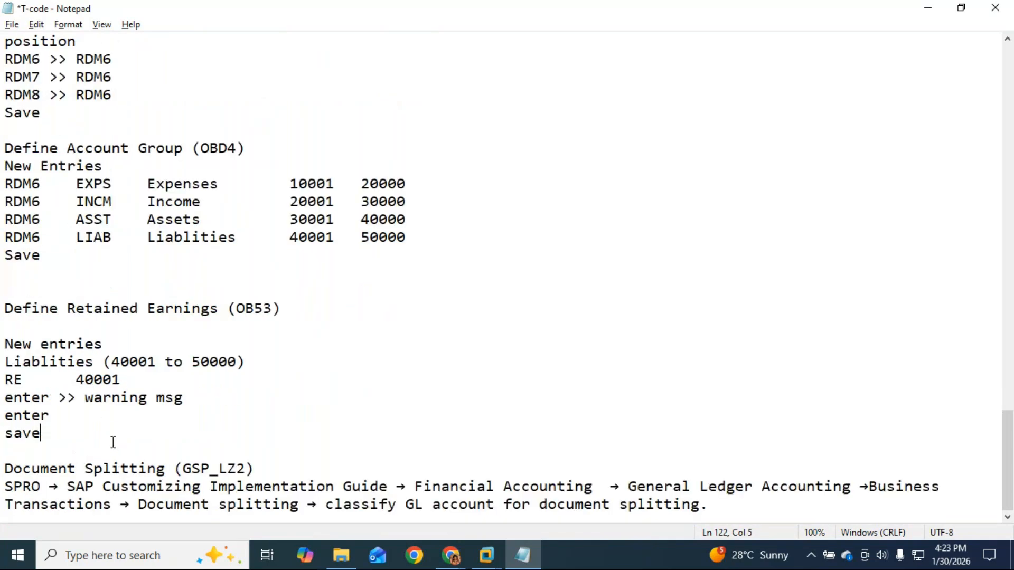
left_click_drag(274, 309, 240, 313)
key("ctrl+c")
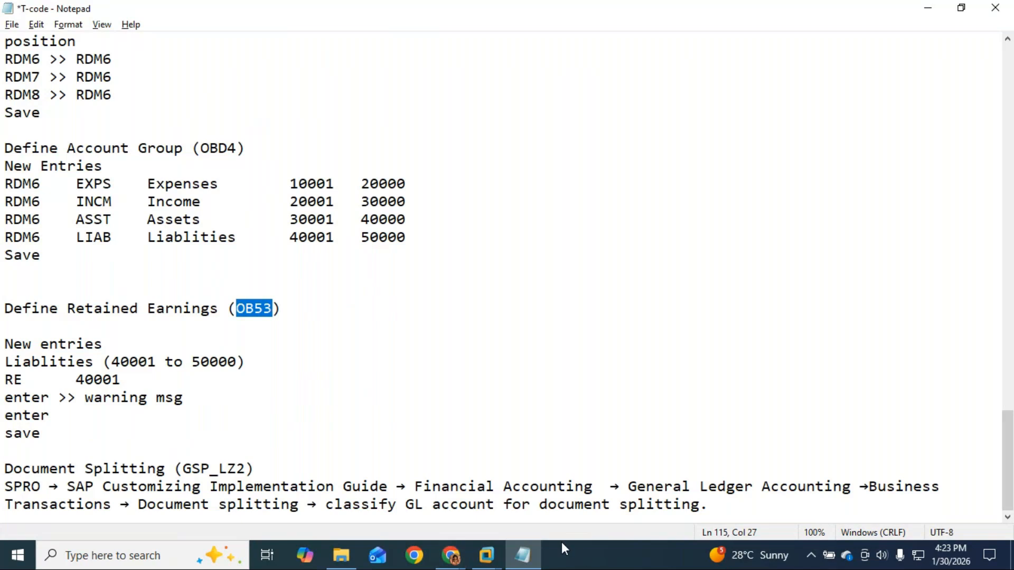
Run /NOB53 in SAP and enter RDM6 as the chart of accounts.
mouse_move(487, 564)
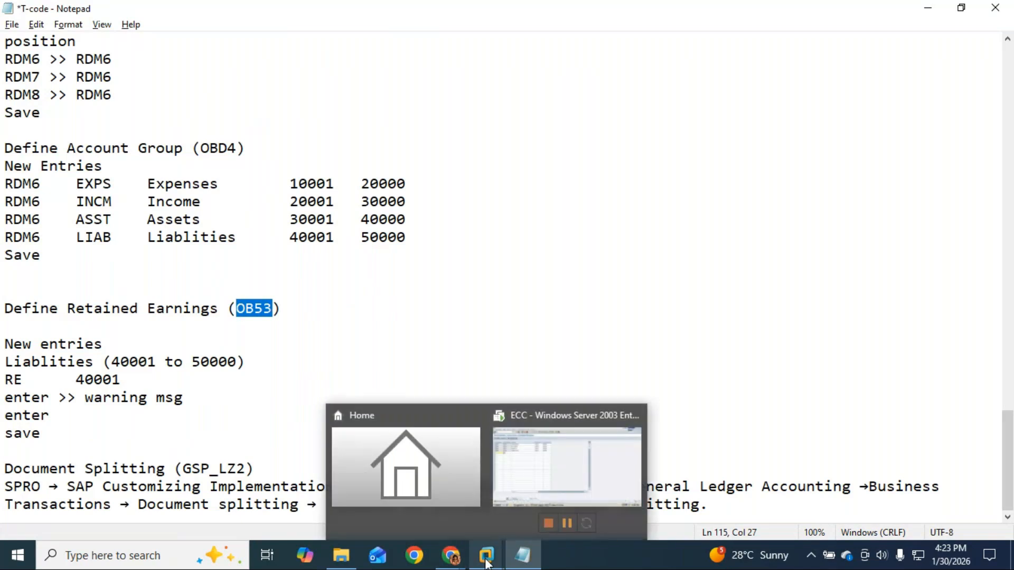
left_click(543, 477)
left_click(104, 35)
type("/N")
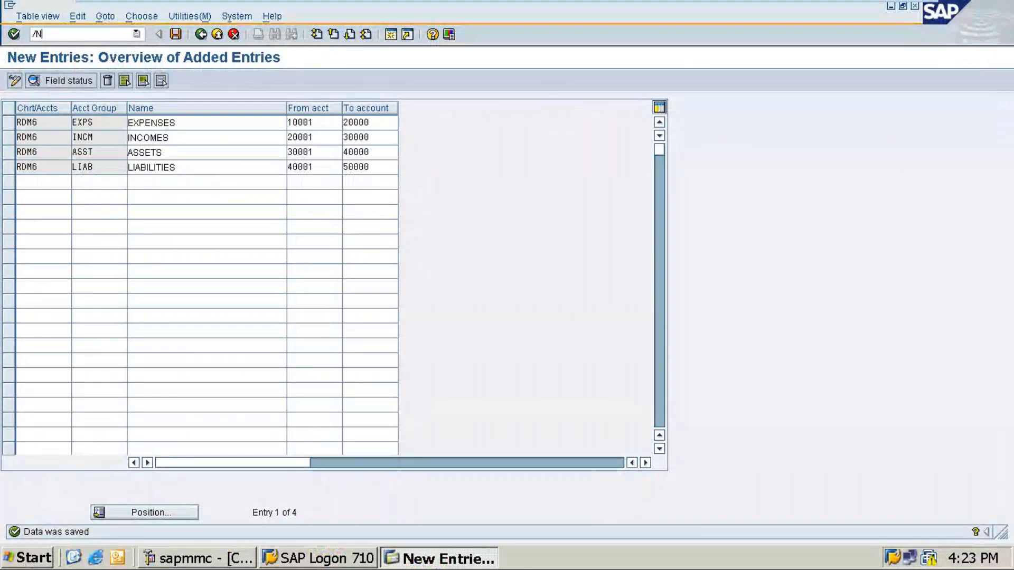
key("ctrl+v")
key("Return")
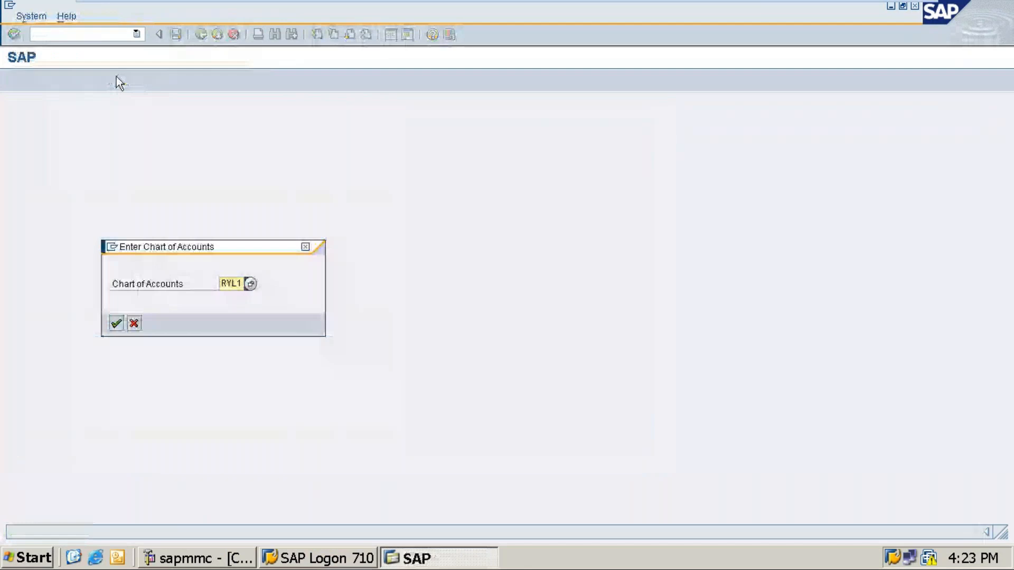
type("RD")
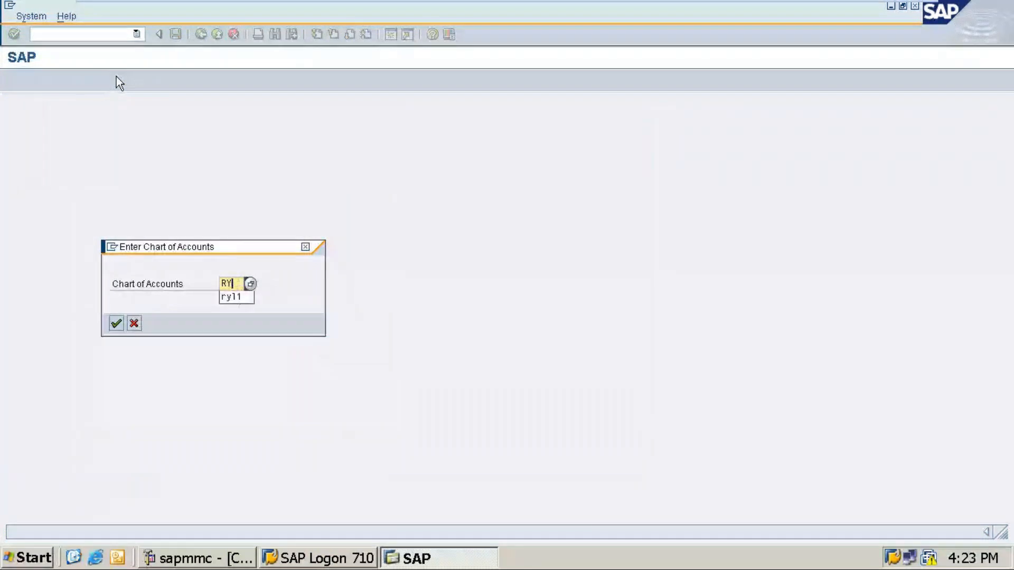
type("M6")
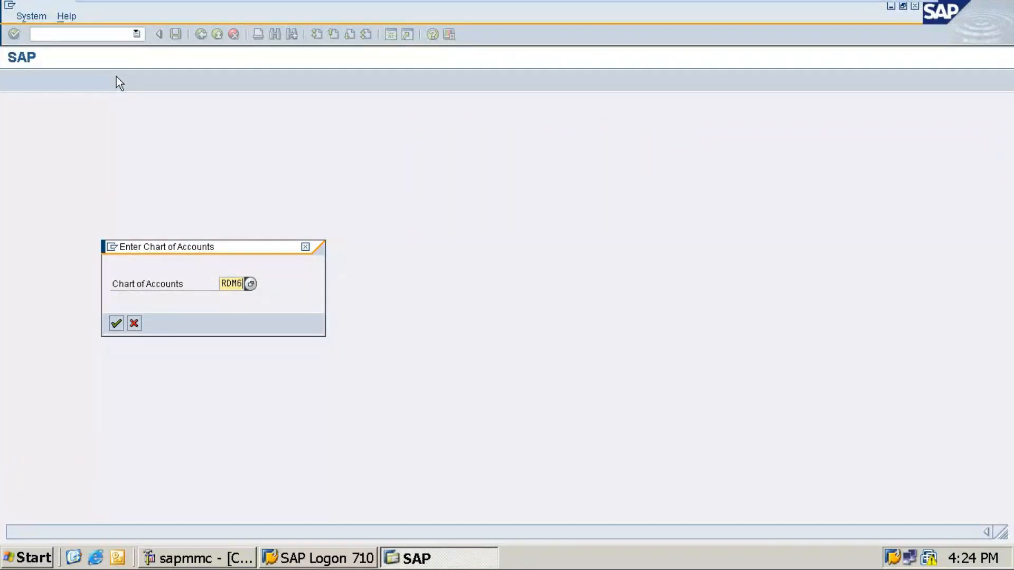
mouse_move(812, 1)
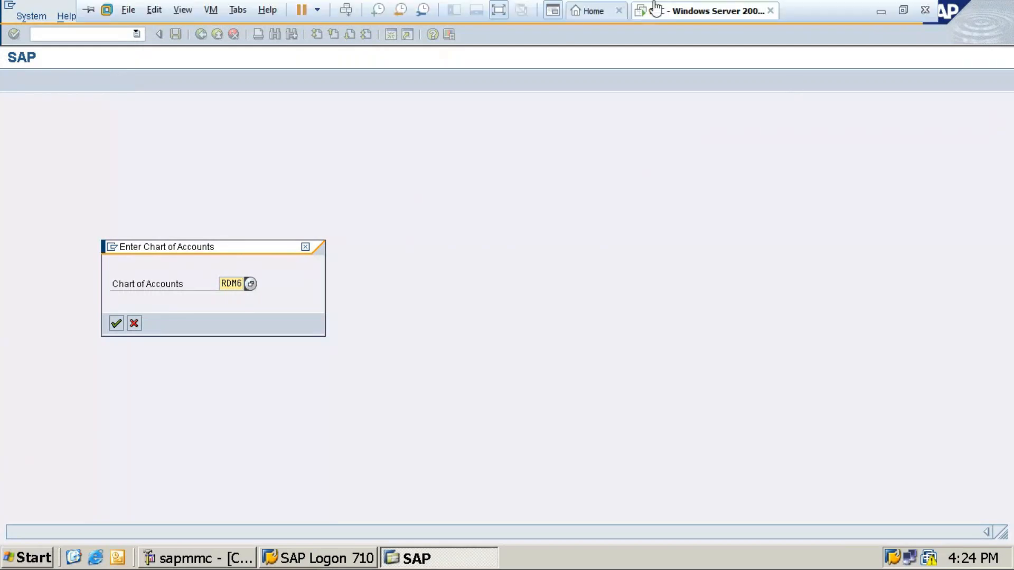
Bring the GoTo Meeting window from Chrome to the front and unmute the microphone.
left_click(880, 12)
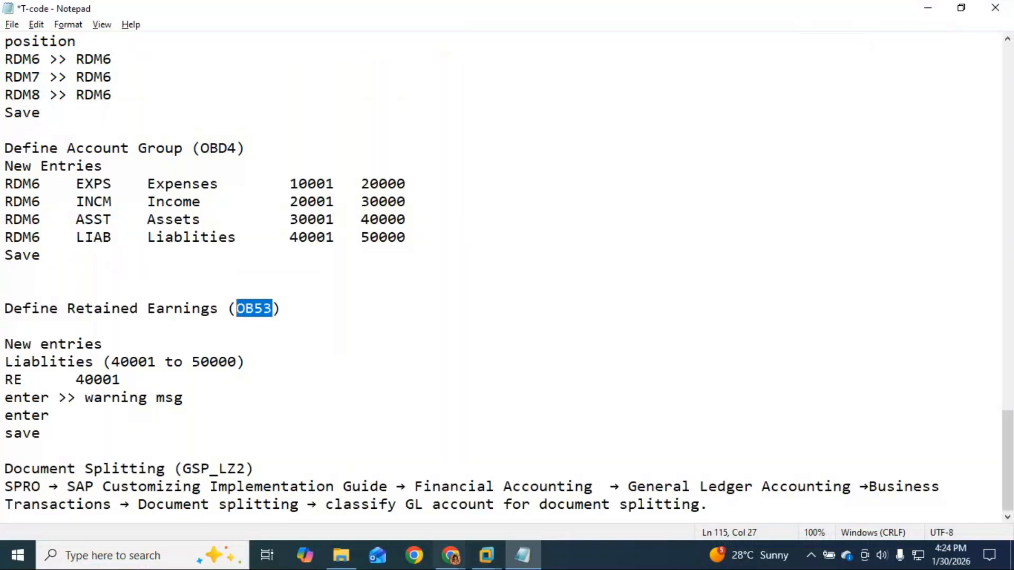
left_click(449, 554)
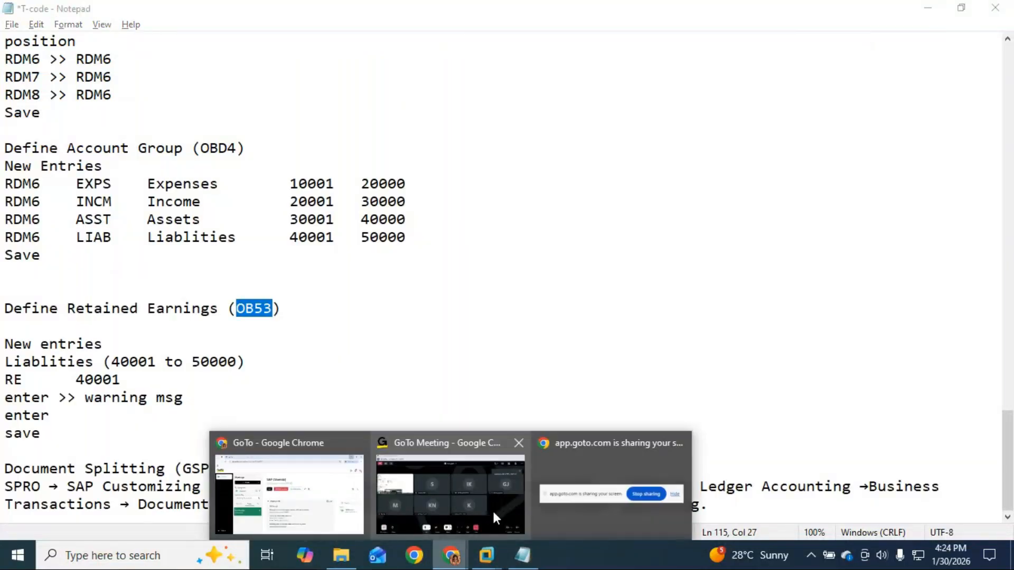
left_click(493, 509)
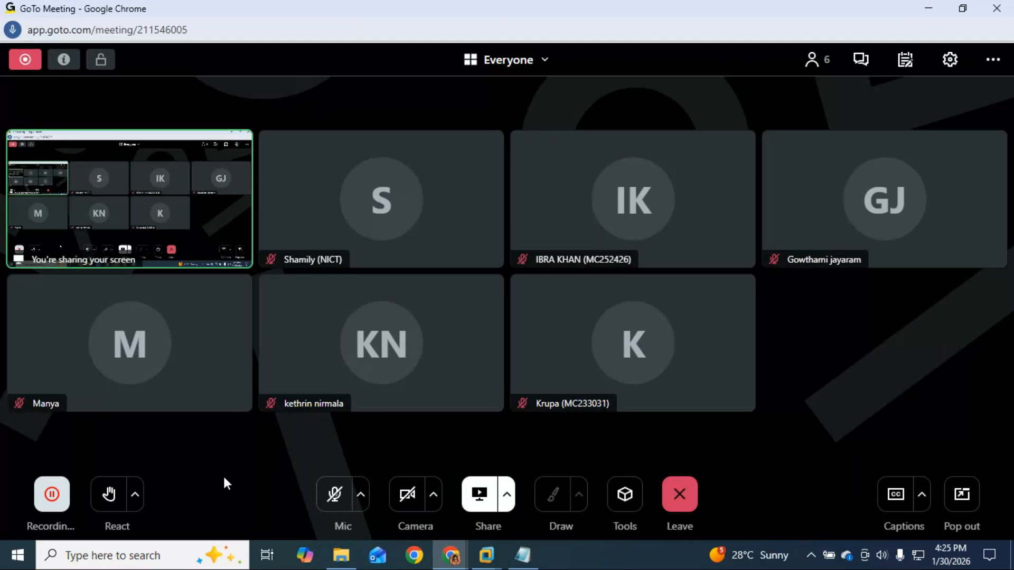
left_click(335, 499)
Confirm chart RDM6 and assign account 40001 to P&L statement type RE.
mouse_move(481, 564)
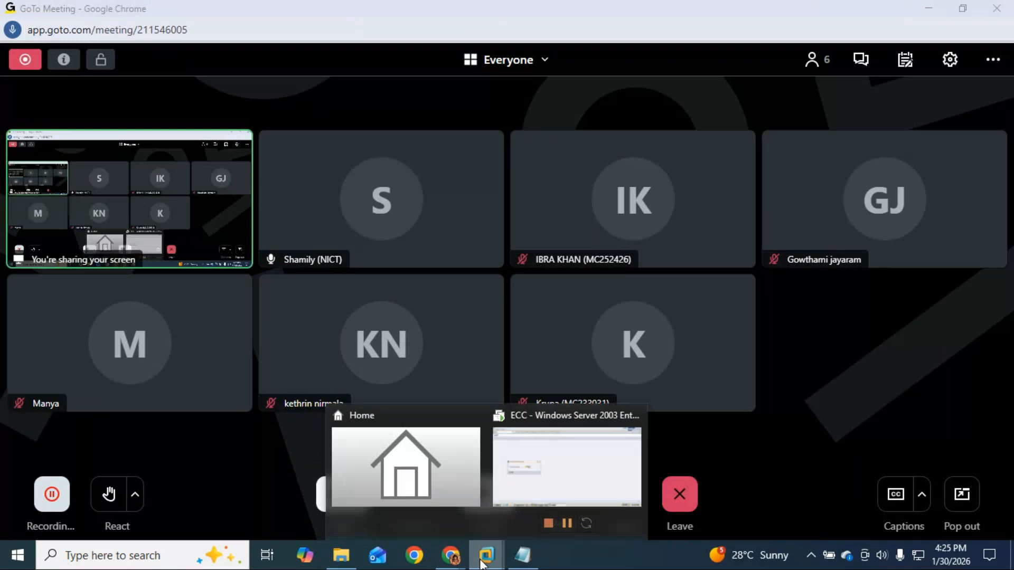
left_click(563, 483)
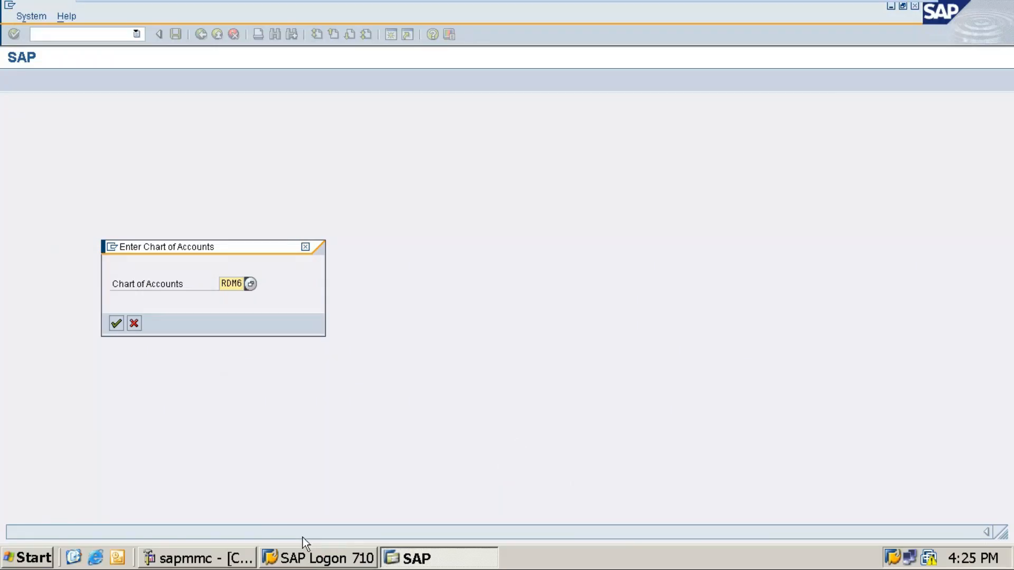
key("Return")
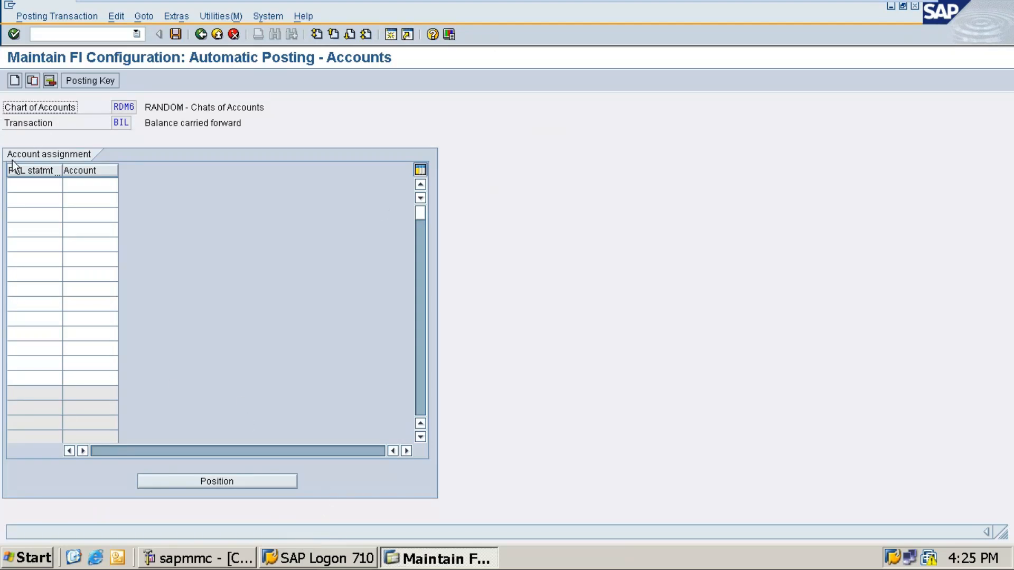
left_click(49, 185)
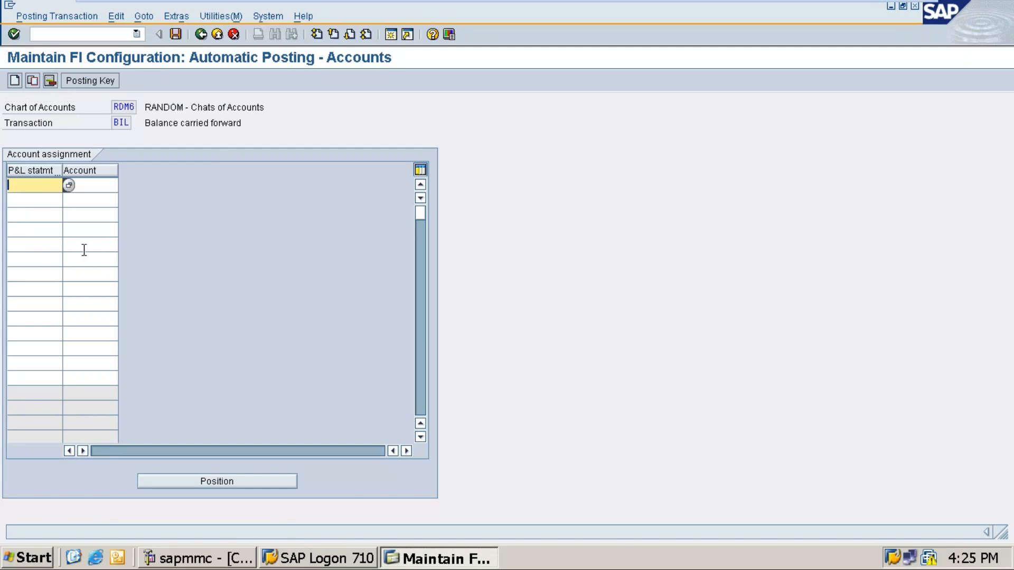
type("r")
key("BackSpace")
type("RE")
left_click(103, 187)
type("4")
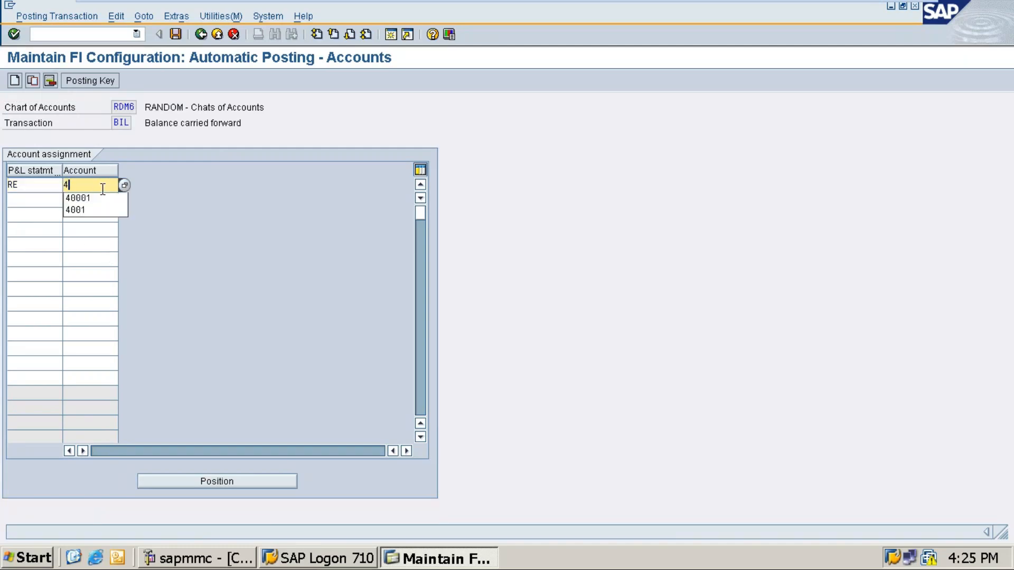
type("0001")
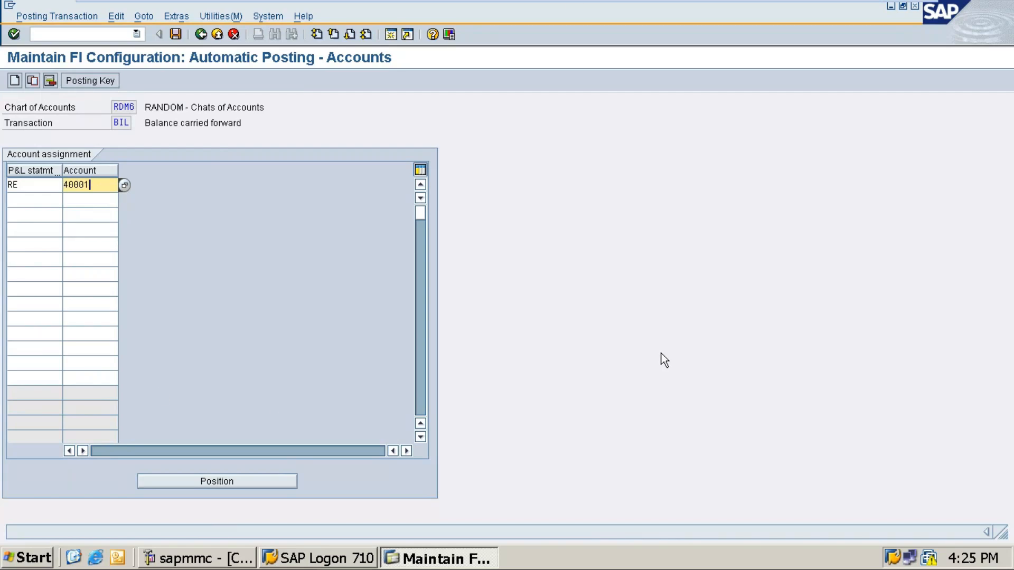
Accept the account-not-created warning and save under request ECCK900214.
key("Return")
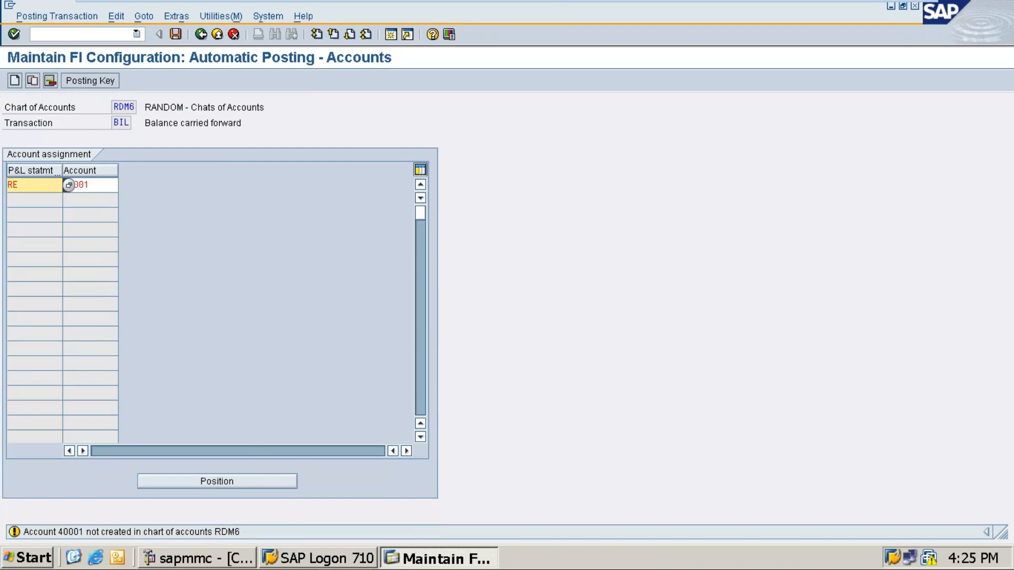
key("Return")
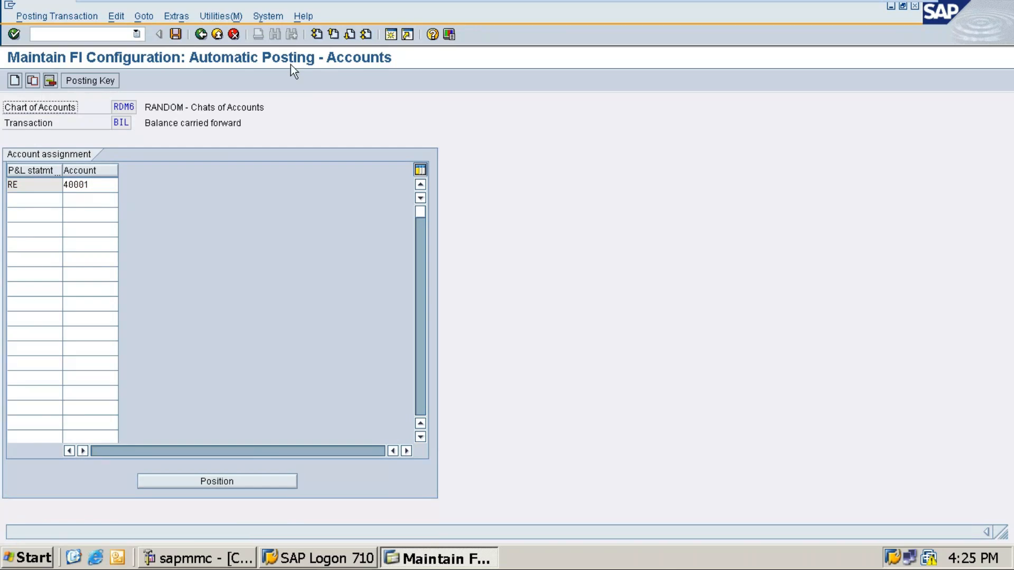
left_click(176, 34)
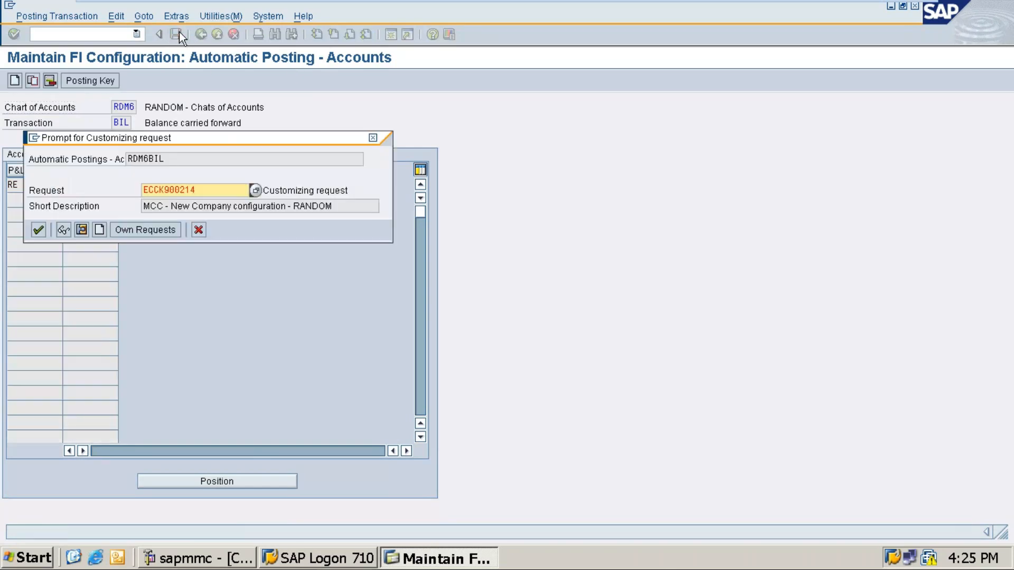
key("Return")
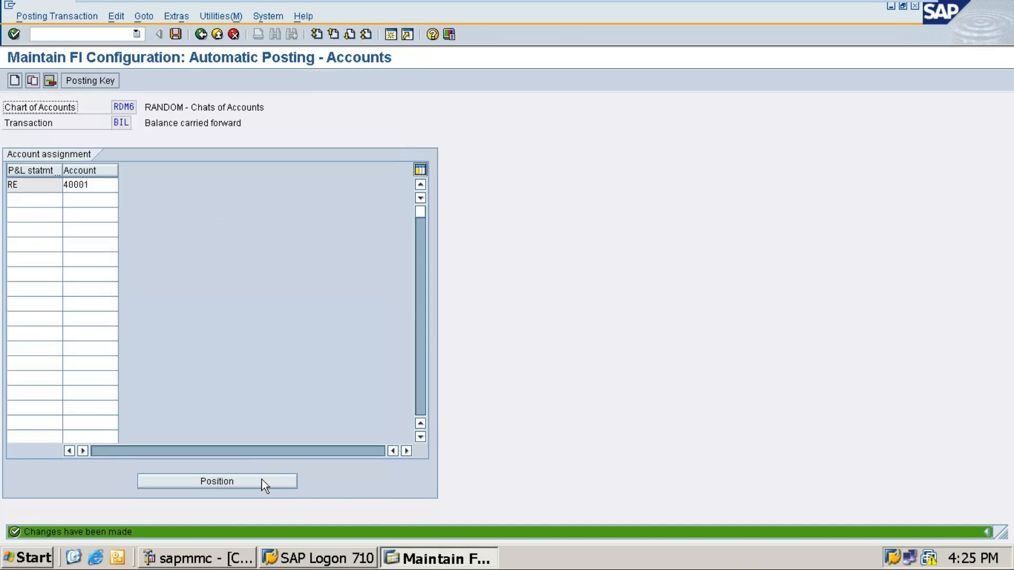
Add 'charts of Accounts - RDM6' under the OB53 heading in the T-code notes.
mouse_move(614, 2)
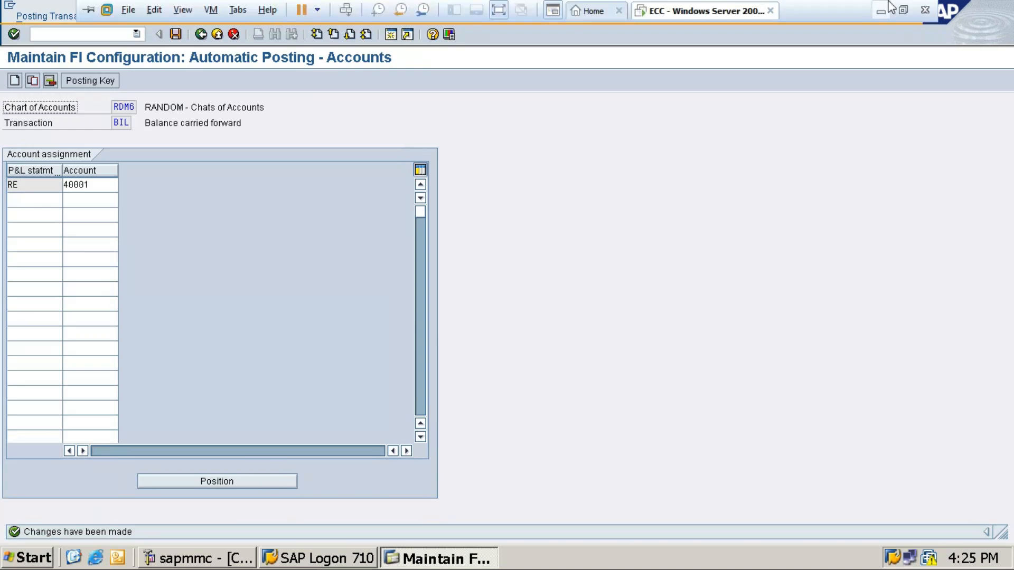
left_click(878, 8)
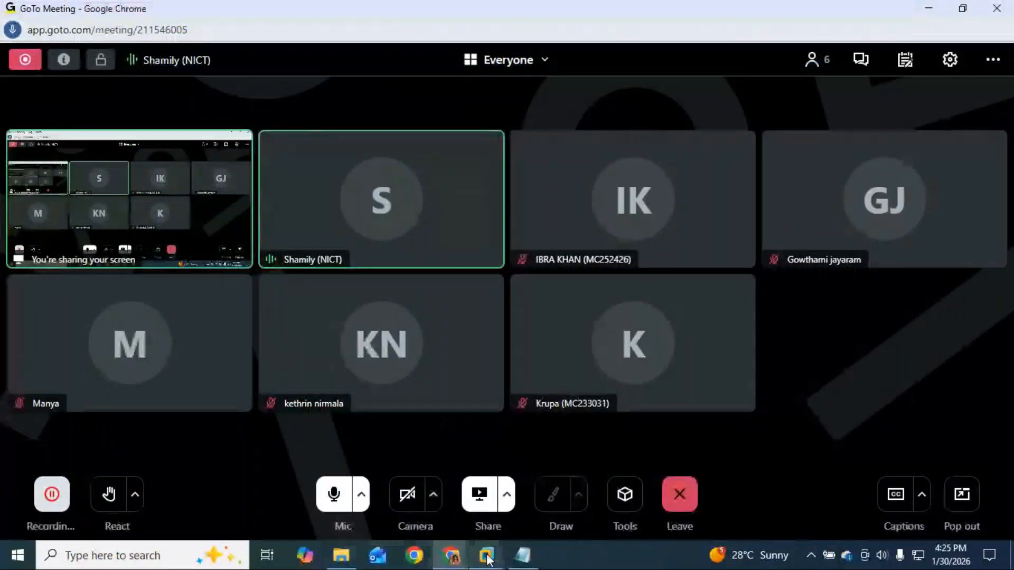
left_click(523, 555)
left_click_drag(103, 345, 2, 346)
type("x=")
key("BackSpace")
key("BackSpace")
key("Delete")
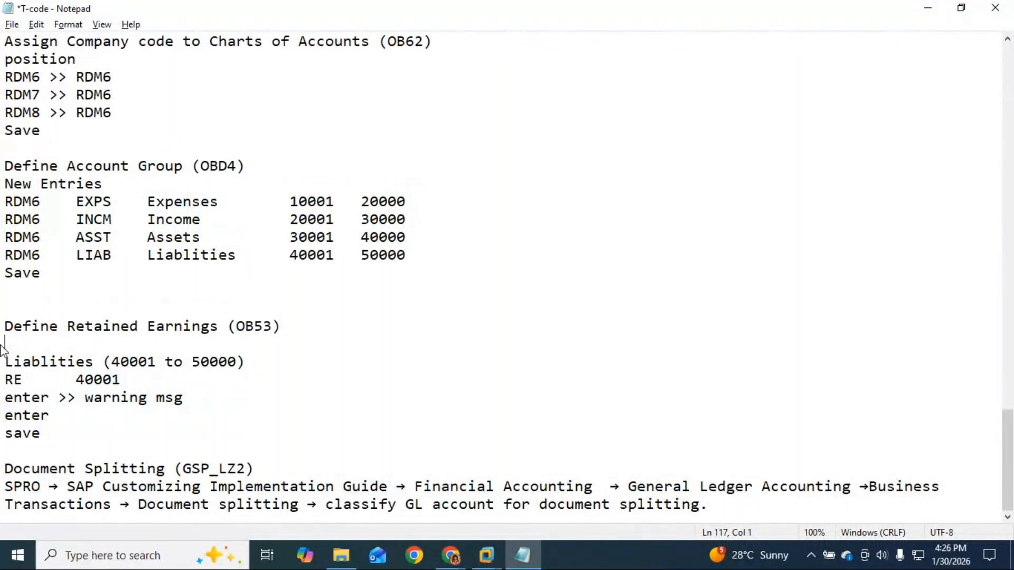
type("charts of ")
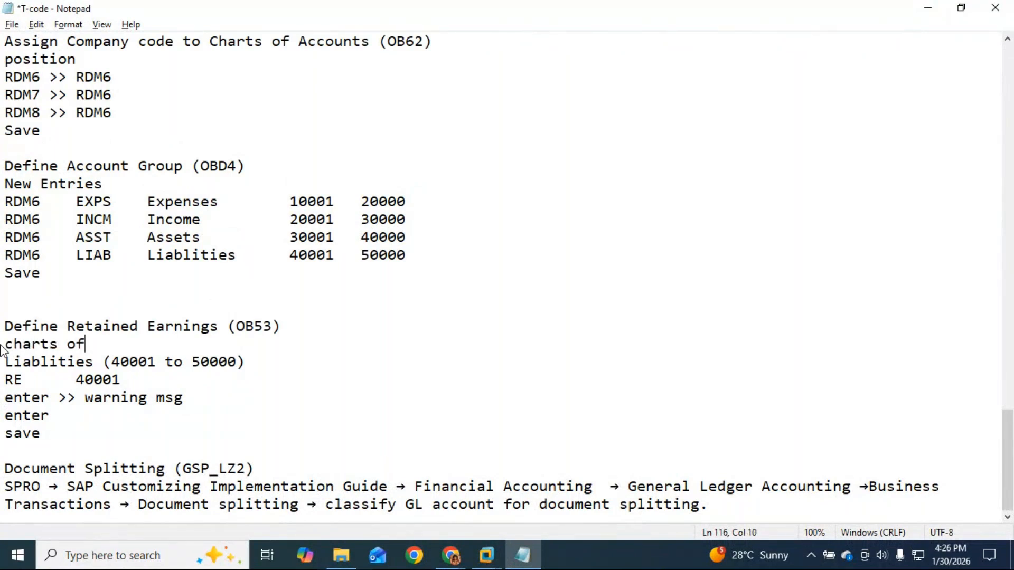
type("Accounts - ")
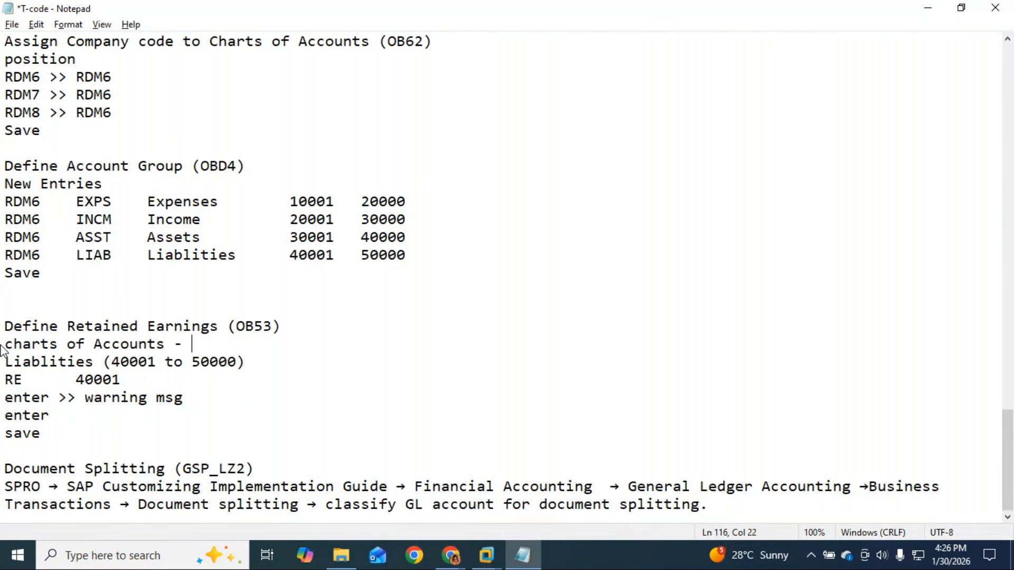
type("RDM6")
Highlight the RE 40001, warning message, enter and save notes in turn.
left_click(10, 380)
left_click_drag(120, 380, 3, 397)
left_click_drag(201, 398, 3, 417)
left_click(38, 435)
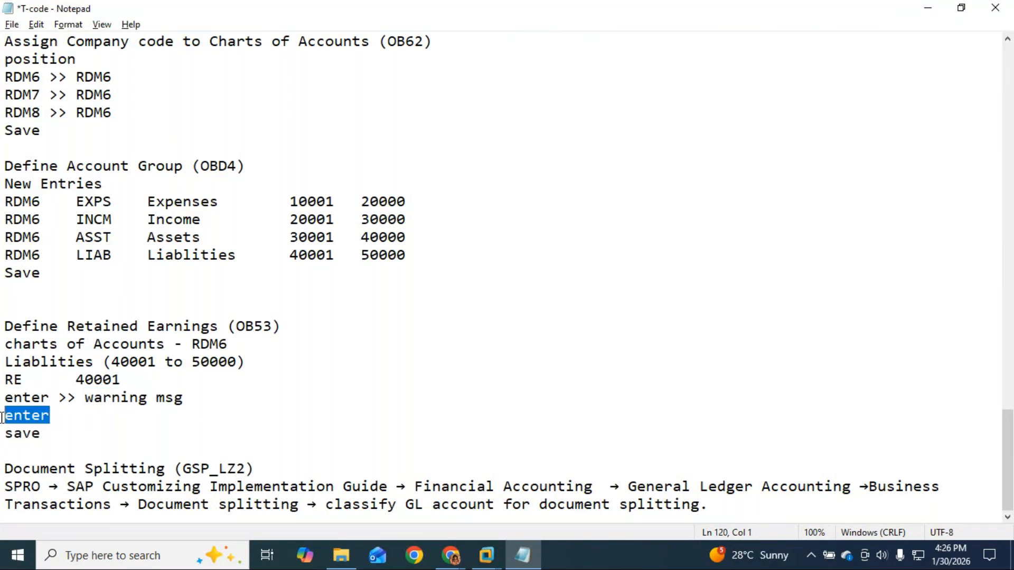
left_click_drag(42, 434, 3, 433)
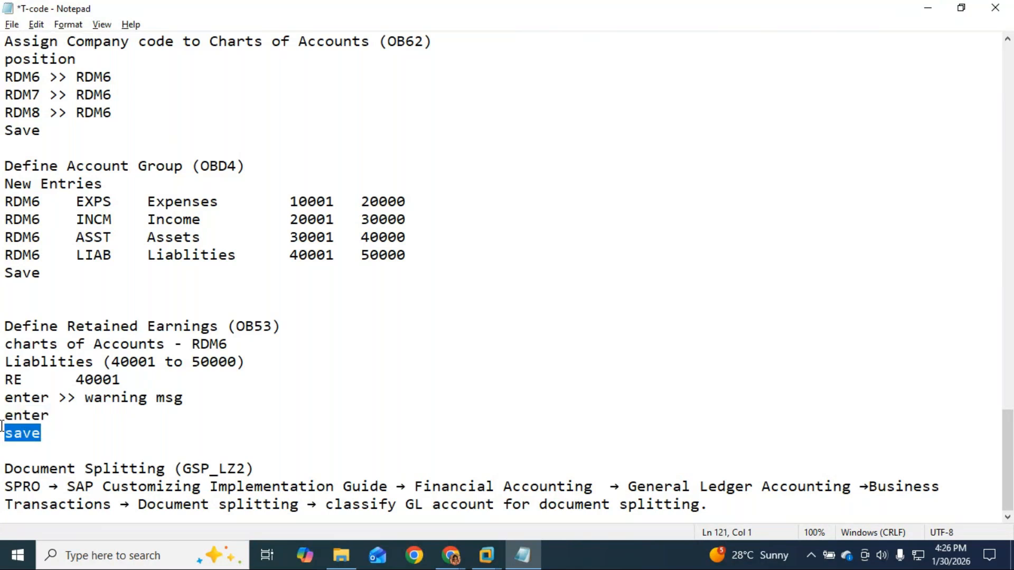
left_click_drag(50, 437, 3, 6)
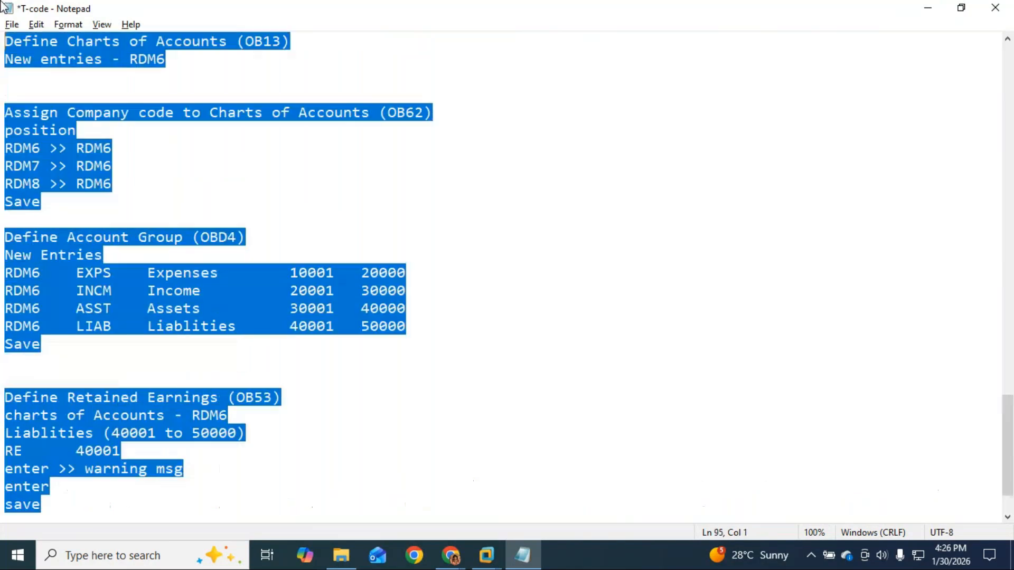
Highlight the GSP_LZ2 code and the four RDM6 account group rows in the notes.
left_click(333, 480)
scroll(333, 480, "down", 2)
left_click(119, 437)
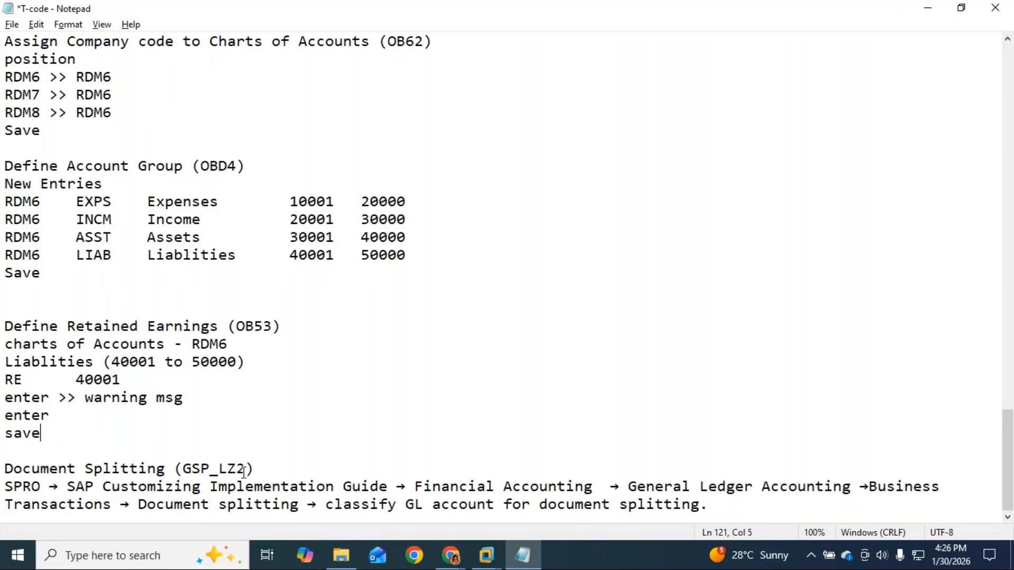
left_click_drag(246, 469, 187, 470)
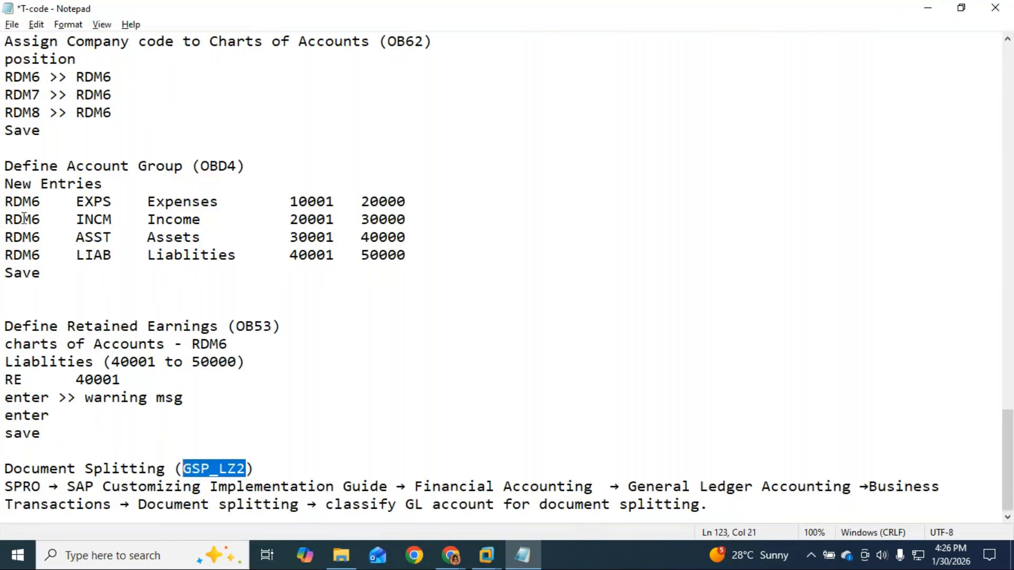
left_click_drag(5, 201, 437, 257)
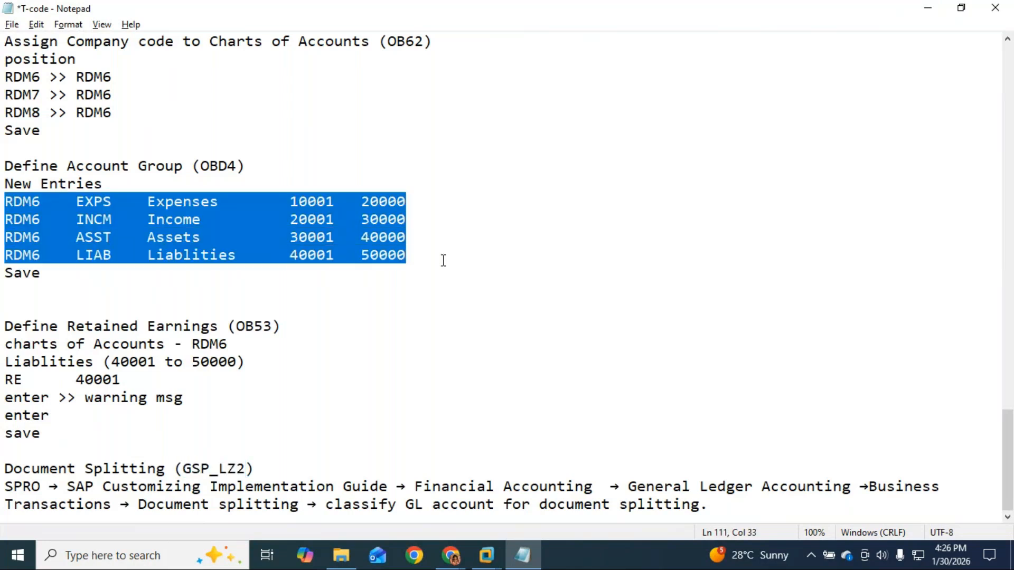
left_click(717, 487)
left_click(719, 507)
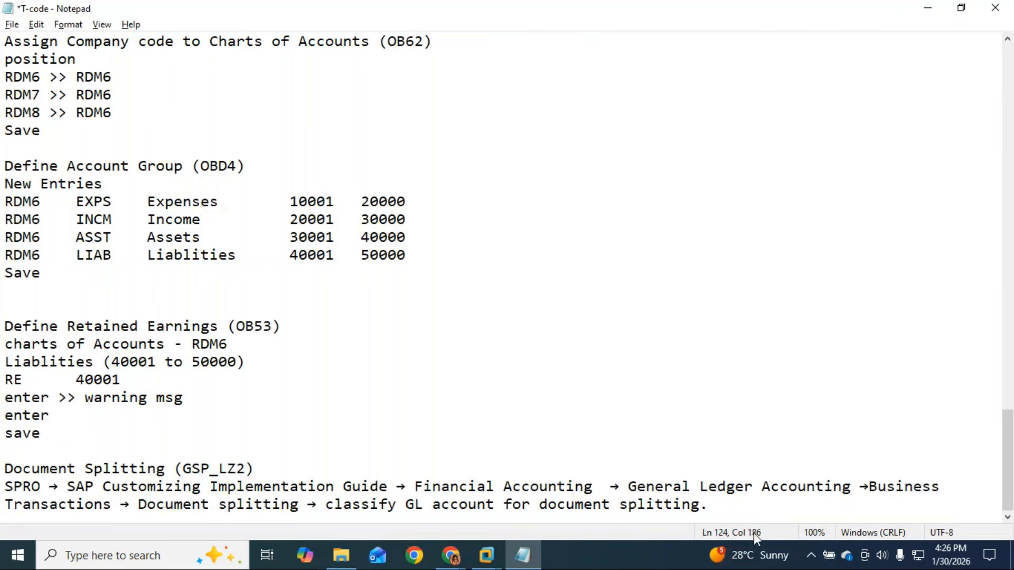
Insert blank lines after the save step and type an underscore divider line.
key("Return")
key("Return")
key("Return")
key("Return")
left_click(136, 370)
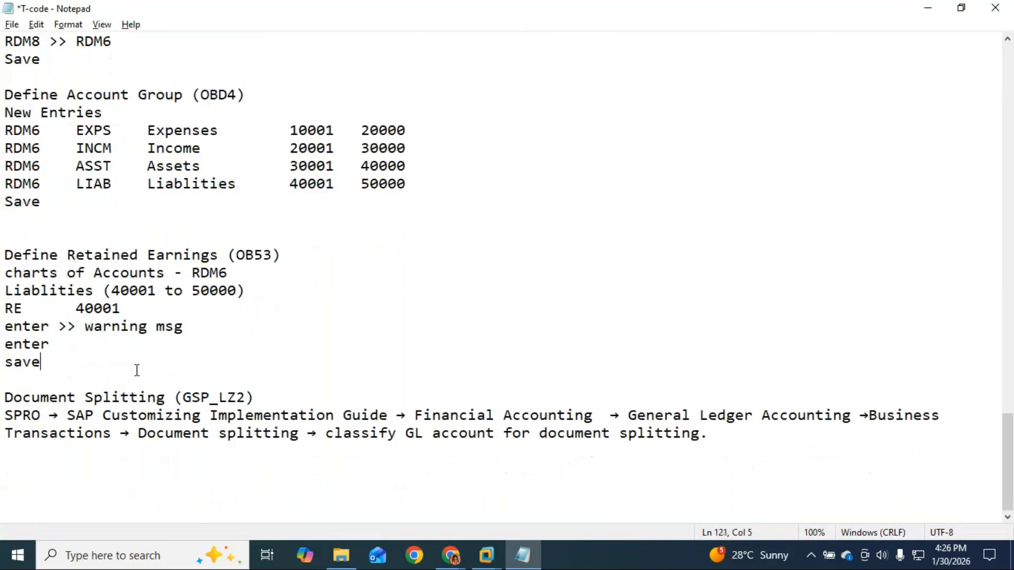
key("Return")
key("Return")
type("___________________________________________________-")
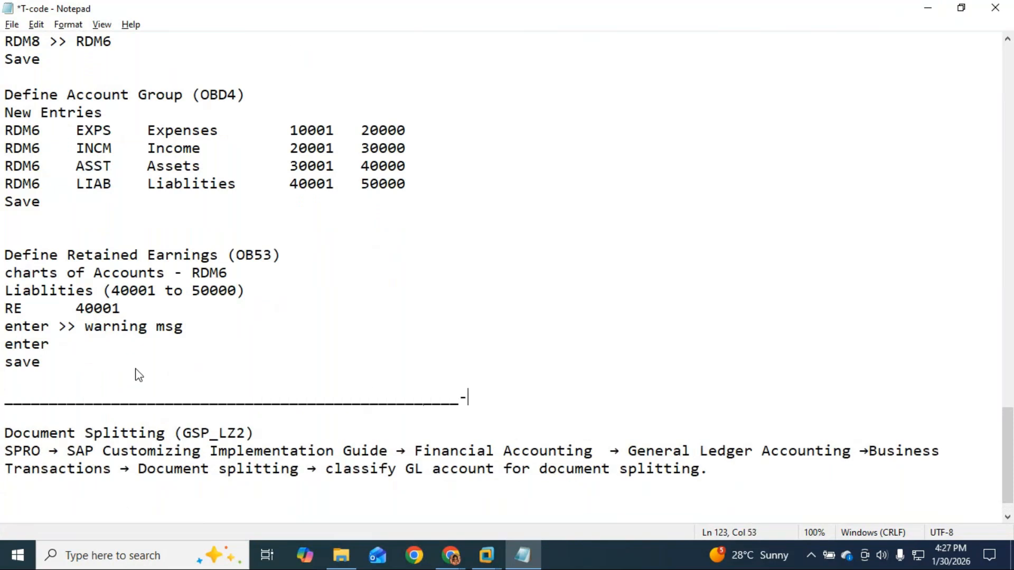
scroll(199, 387, "down", 1)
key("BackSpace")
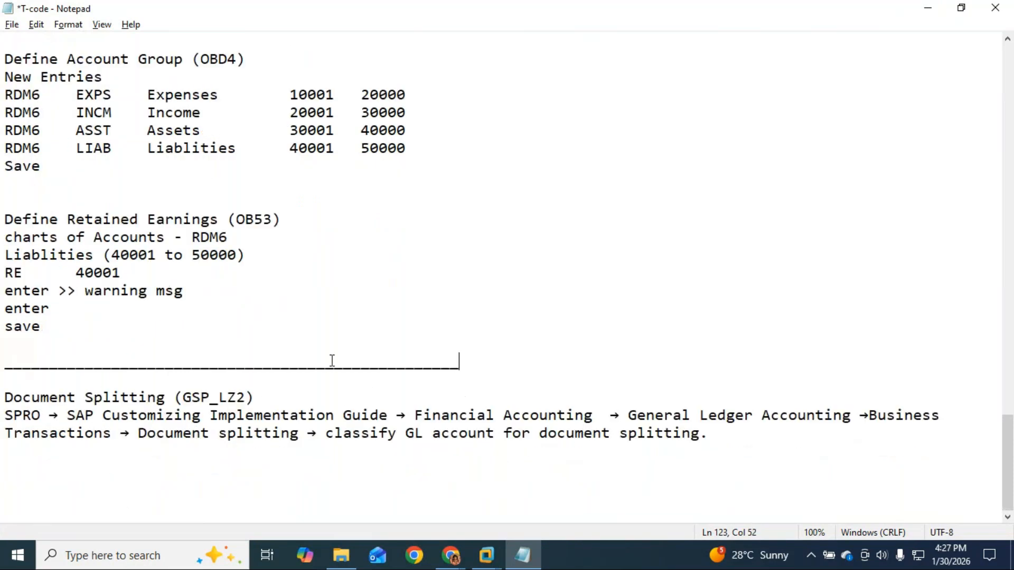
Highlight GSP_LZ2 again and select the four RDM6 account group rows.
left_click(38, 454)
left_click(43, 482)
left_click_drag(246, 397, 183, 397)
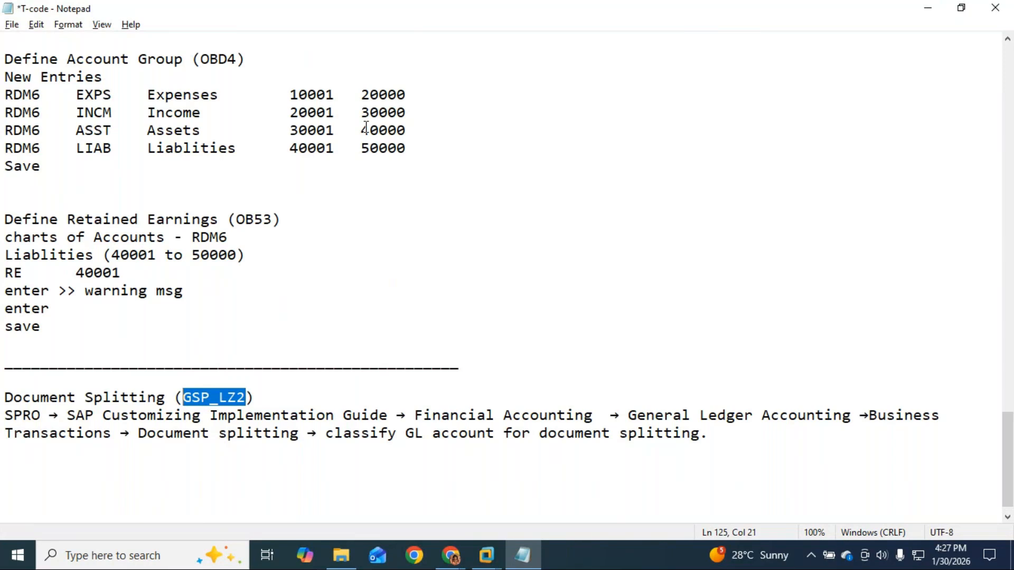
left_click_drag(407, 148, 5, 96)
key("ctrl+c")
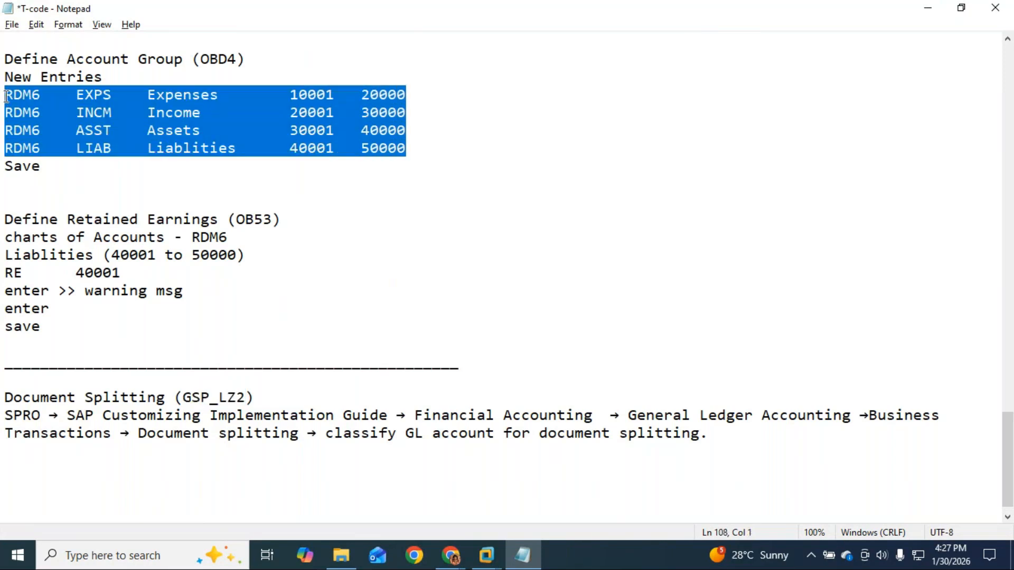
Paste the four account group rows below the SPRO path and strip the RDM6 EXPS, INCM, ASST, LIAB codes.
left_click(24, 482)
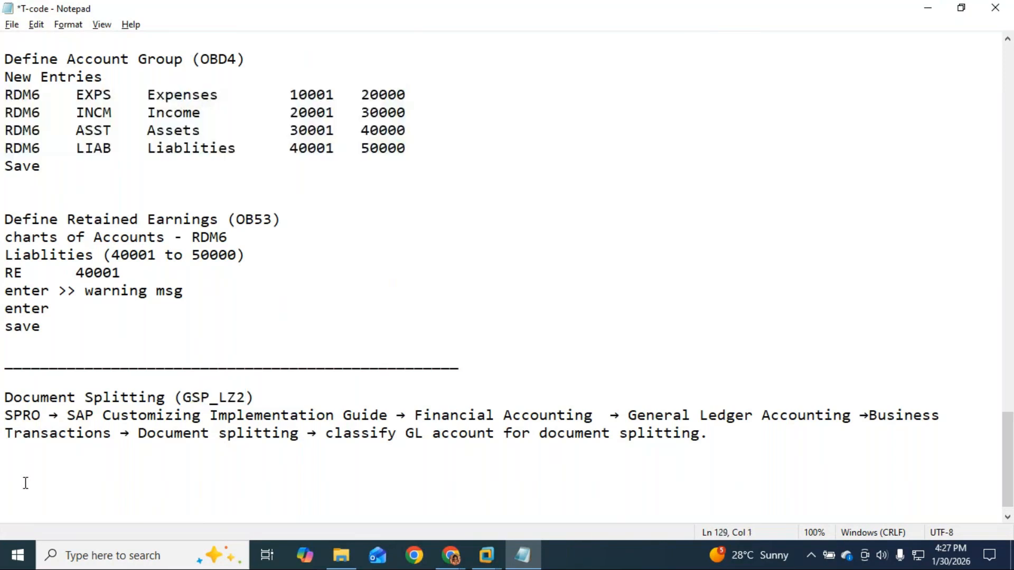
key("ctrl+v")
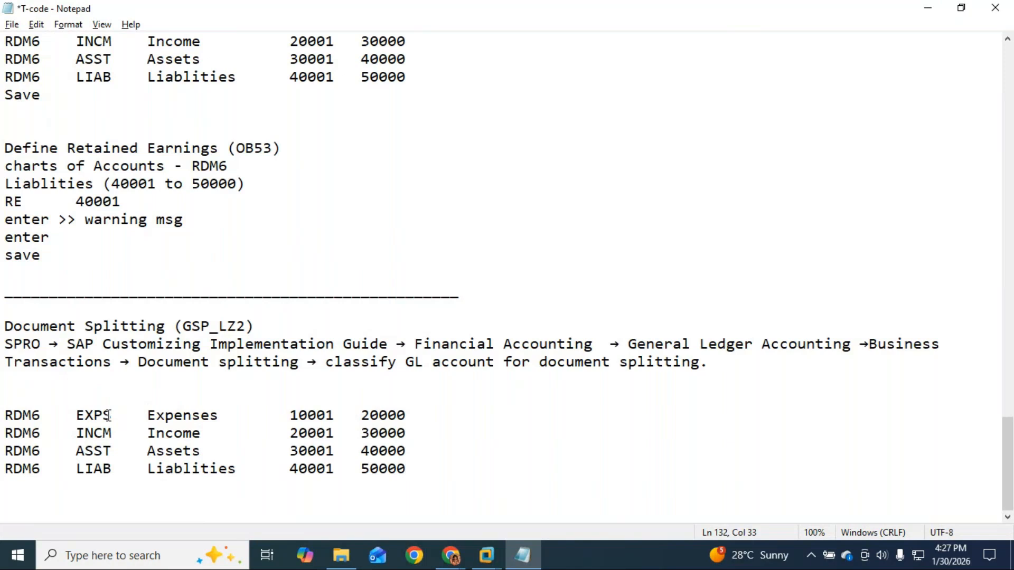
left_click_drag(148, 415, 24, 406)
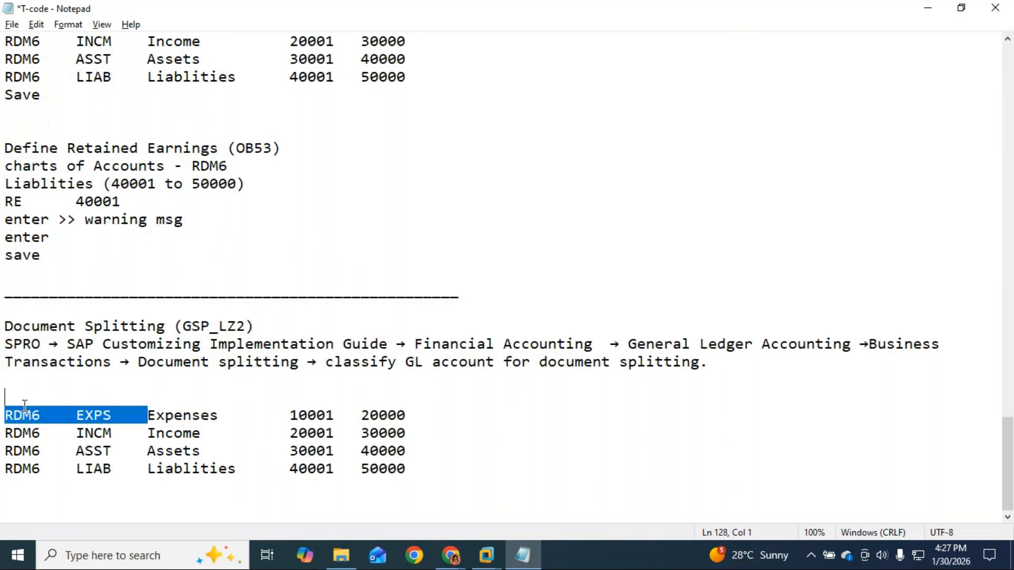
key("BackSpace")
left_click_drag(148, 433, 2, 427)
key("BackSpace")
left_click_drag(147, 450, 3, 450)
key("BackSpace")
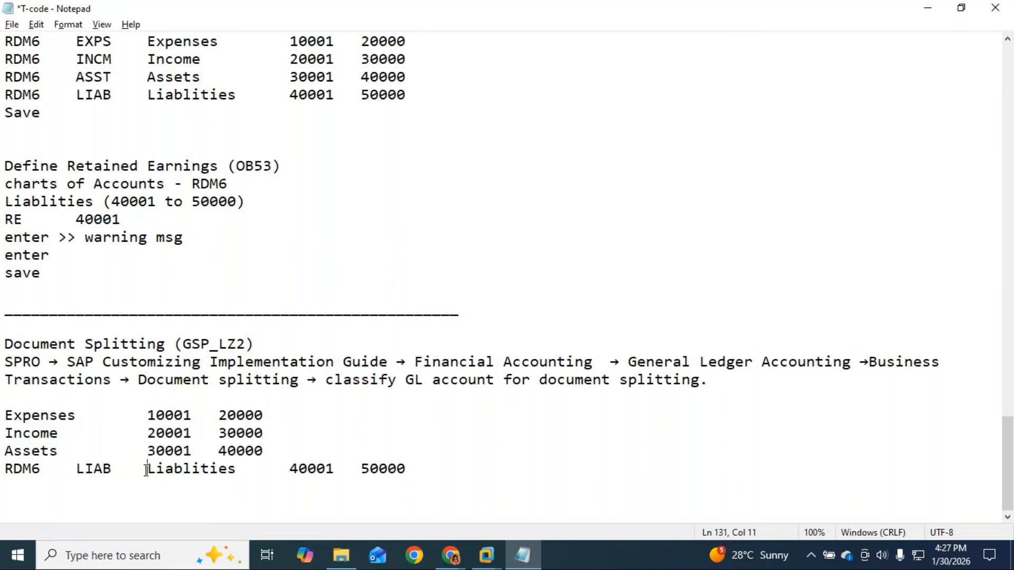
left_click_drag(147, 469, 4, 473)
key("BackSpace")
key("BackSpace")
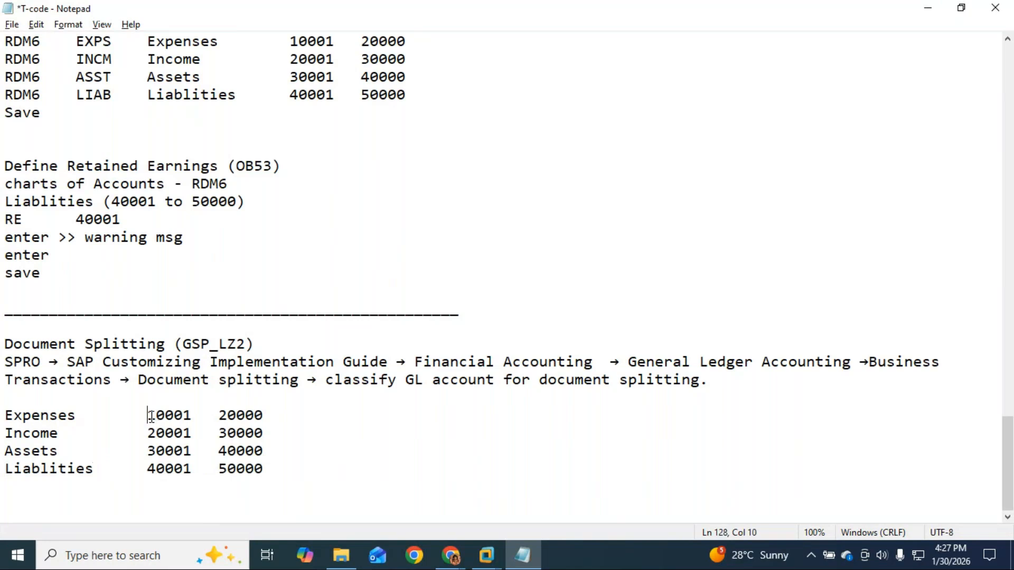
Delete each row's number range, leaving only Expenses, Income, Assets and Liablities.
left_click_drag(147, 417, 265, 417)
key("BackSpace")
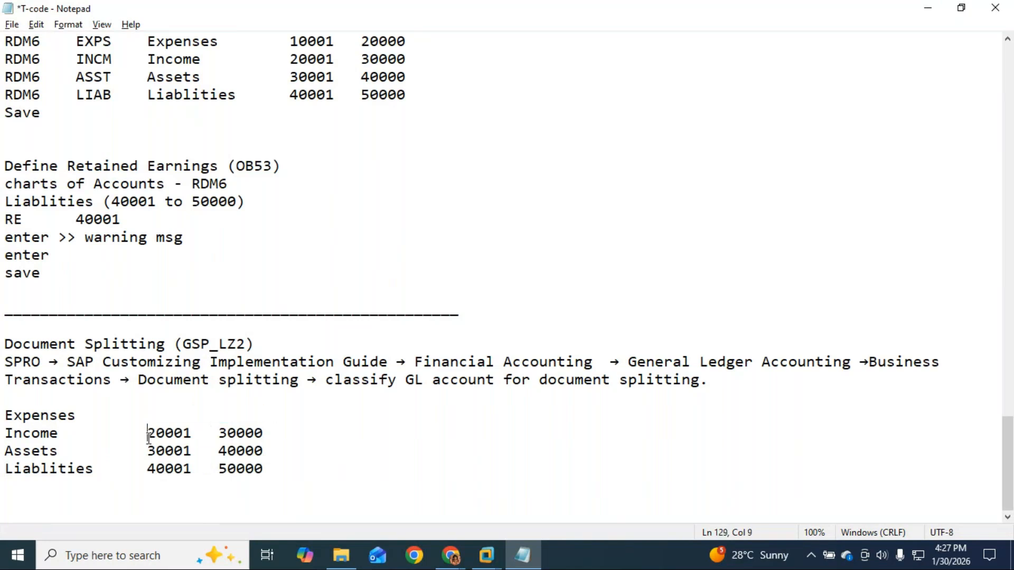
left_click_drag(147, 433, 267, 434)
key("BackSpace")
mouse_move(148, 451)
left_mouse_down()
mouse_move(268, 457)
mouse_move(148, 457)
left_mouse_up()
key("BackSpace")
left_click_drag(270, 469, 148, 468)
key("BackSpace")
left_click(145, 417)
key("alt+Tab")
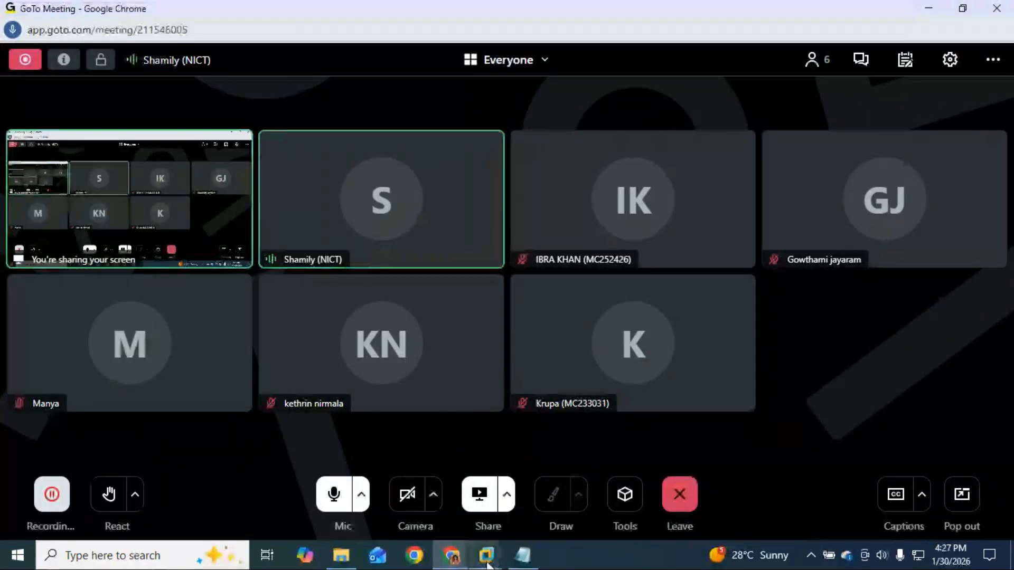
Minimize the SAP session, pass through GoTo Meeting and return to the T-code notes with GSP_LZ2 highlighted.
mouse_move(485, 559)
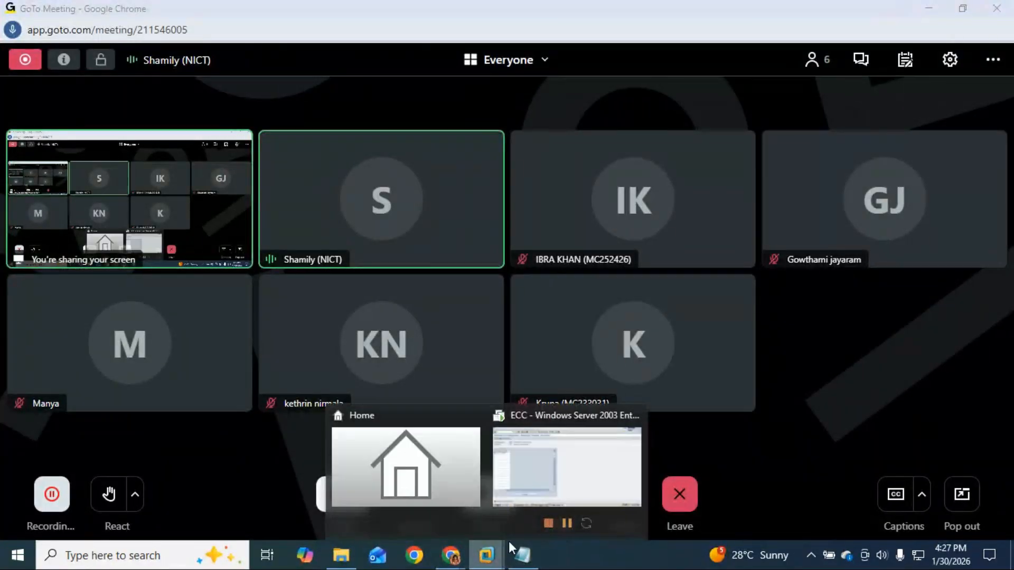
left_click(581, 478)
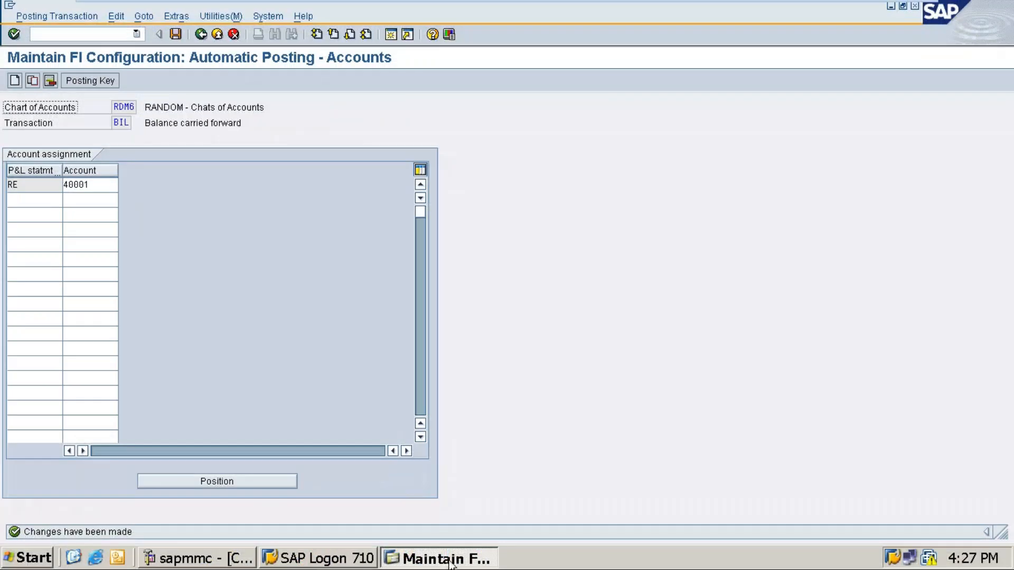
mouse_move(848, 12)
left_click(883, 12)
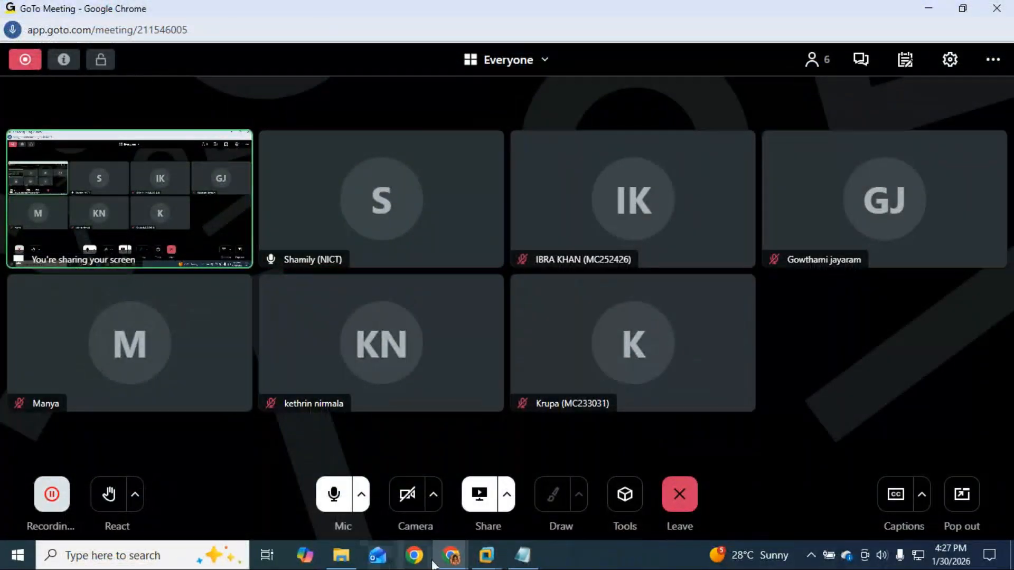
mouse_move(451, 555)
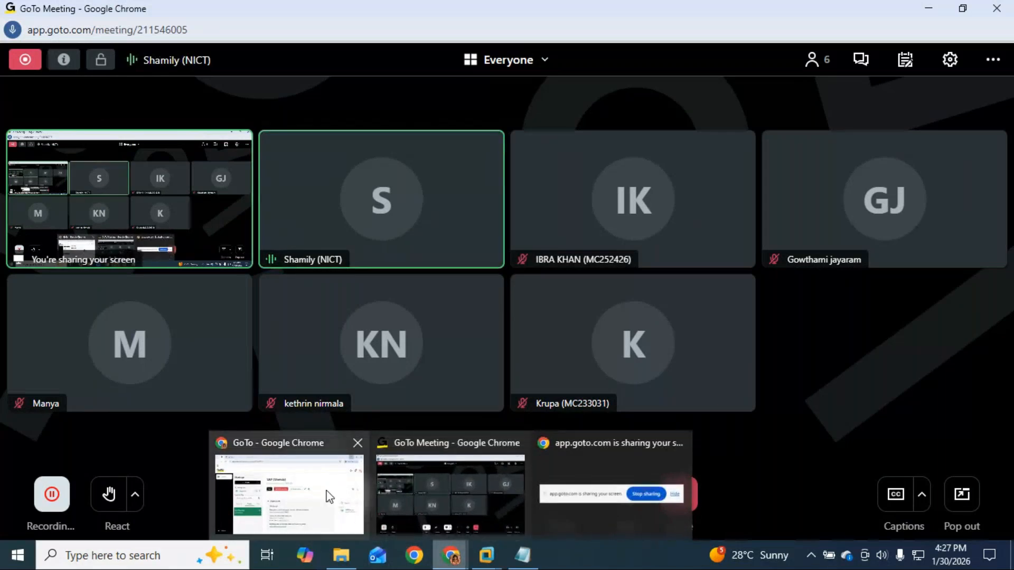
left_click(513, 505)
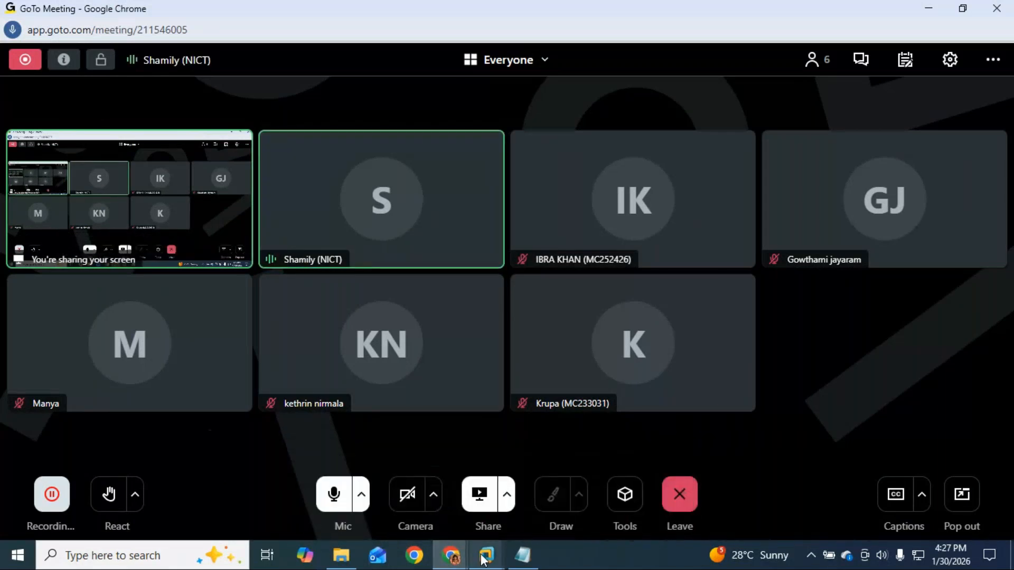
mouse_move(486, 554)
mouse_move(606, 487)
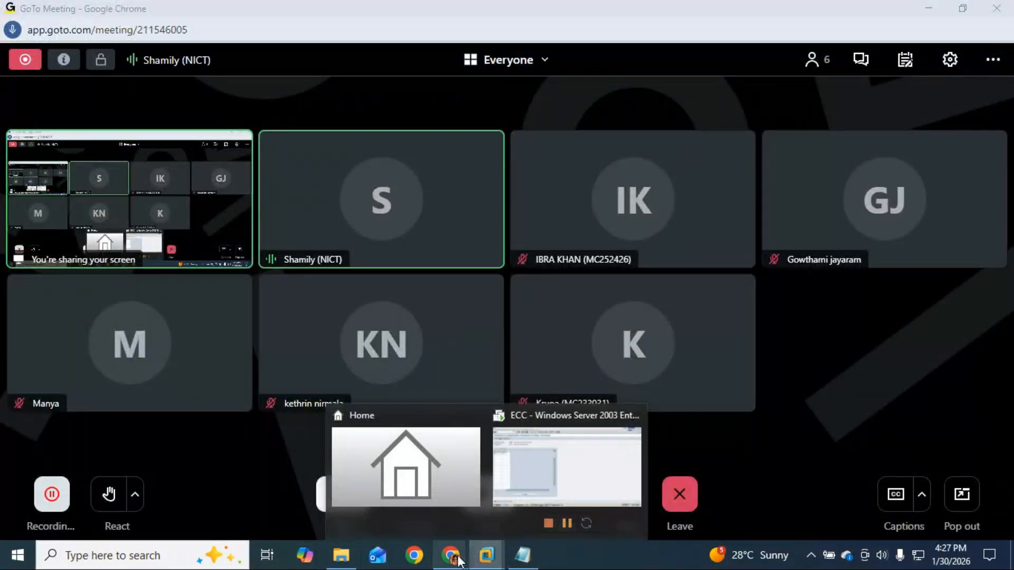
left_click(523, 556)
left_click_drag(247, 344, 184, 346)
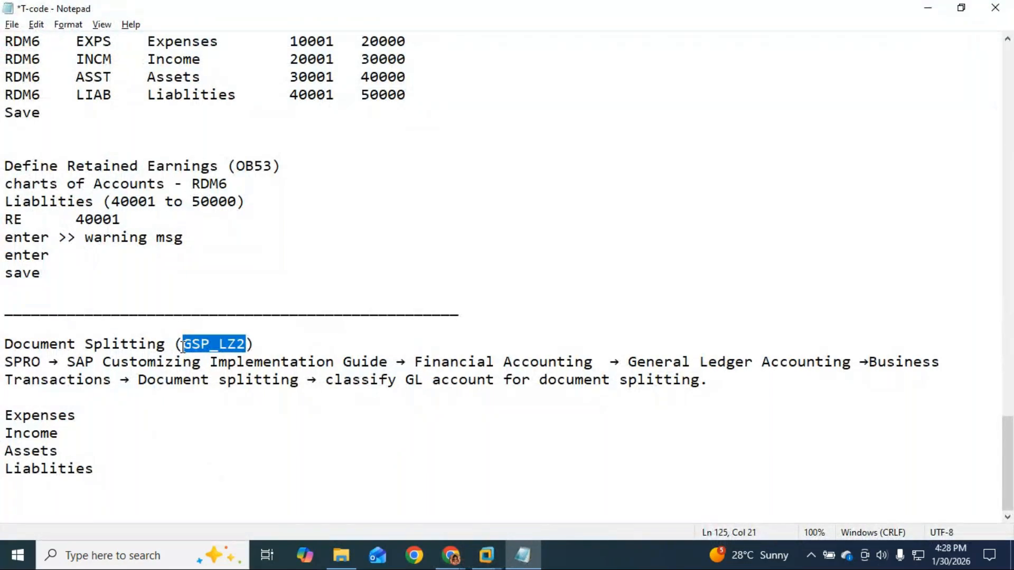
Run /NGSP_LZ2 for work area RDM6 and start New Entries.
mouse_move(487, 556)
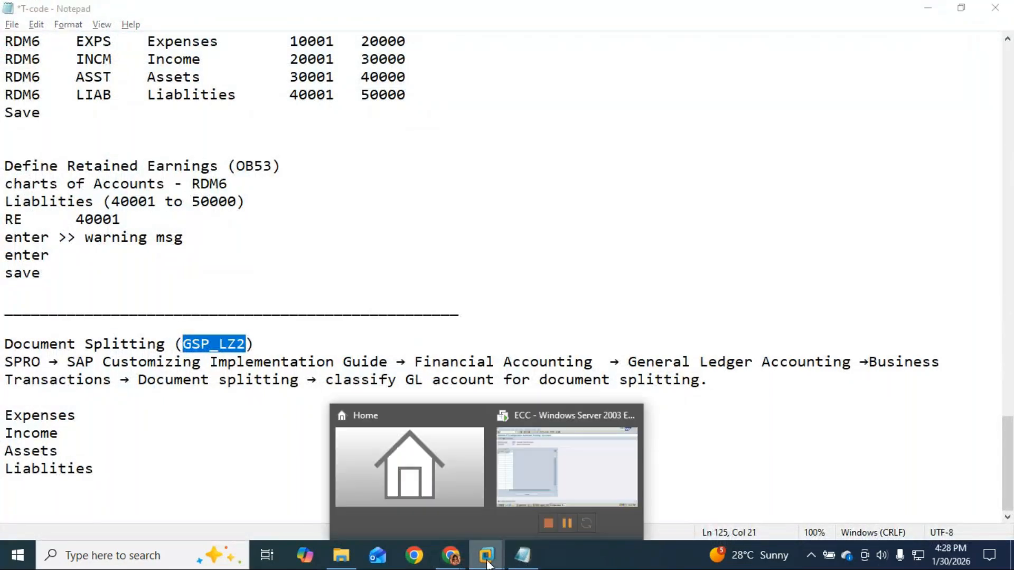
left_click(571, 475)
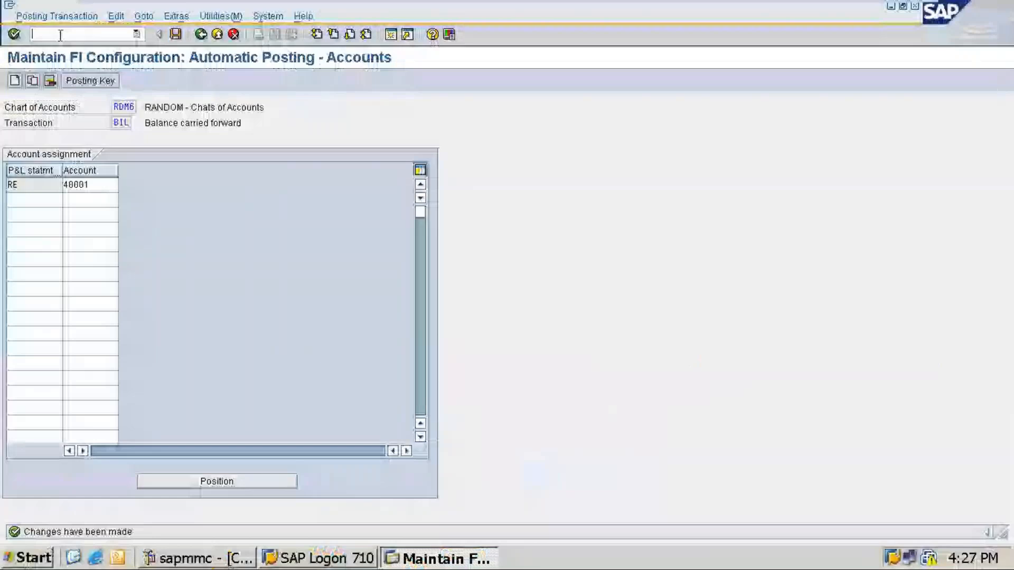
type("/N")
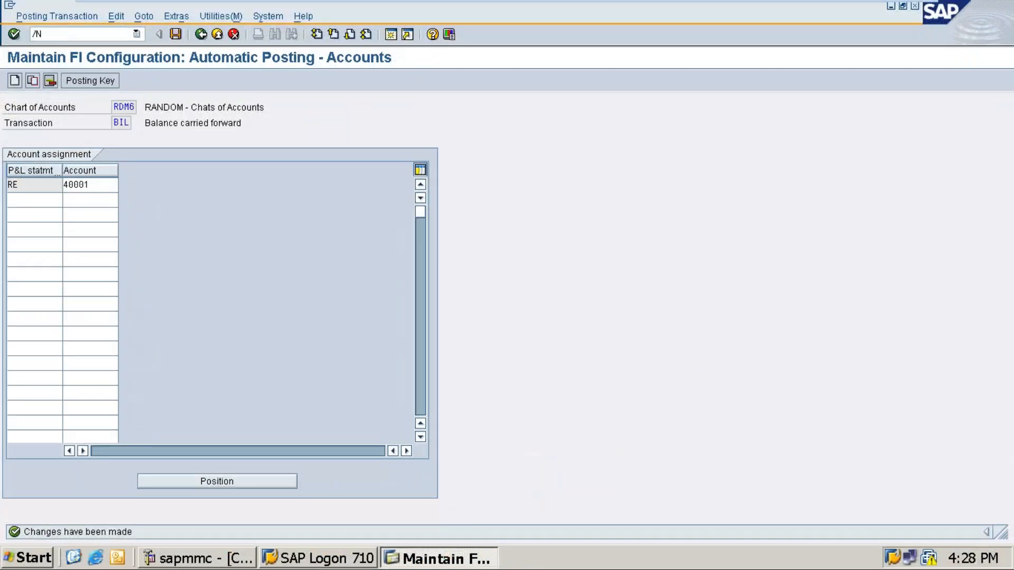
type("GSP_LZ2")
key("Return")
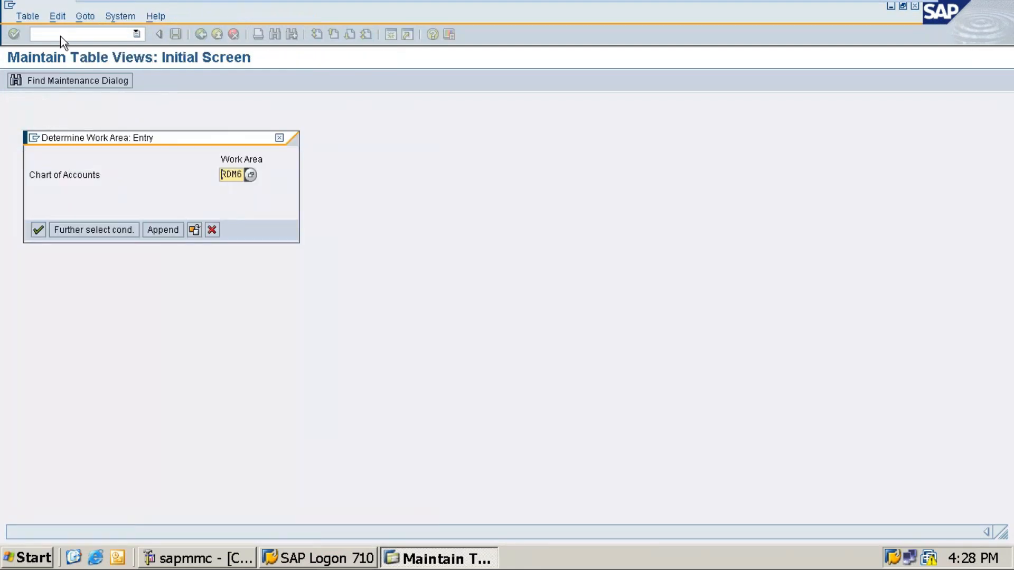
key("Return")
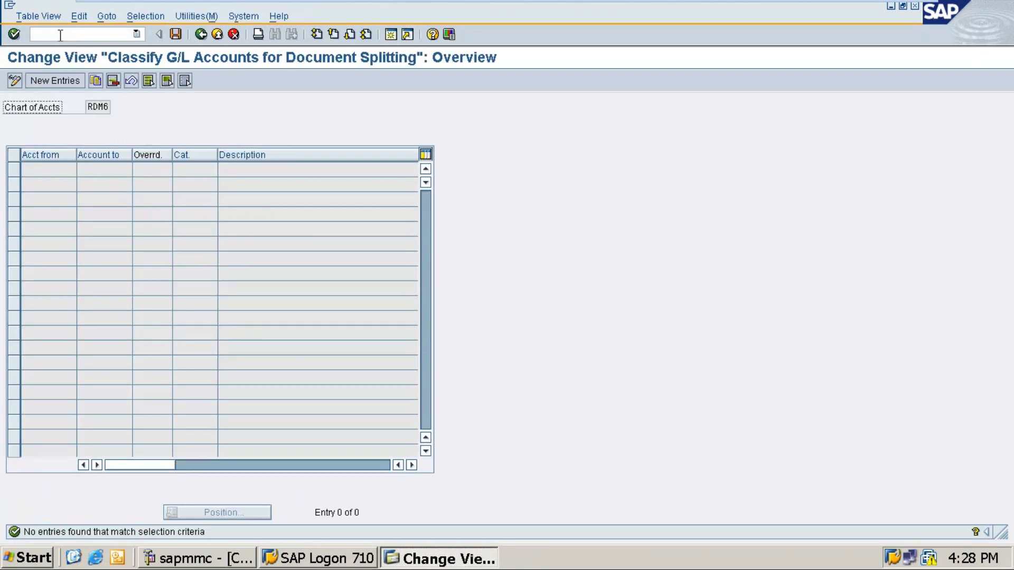
left_click(56, 84)
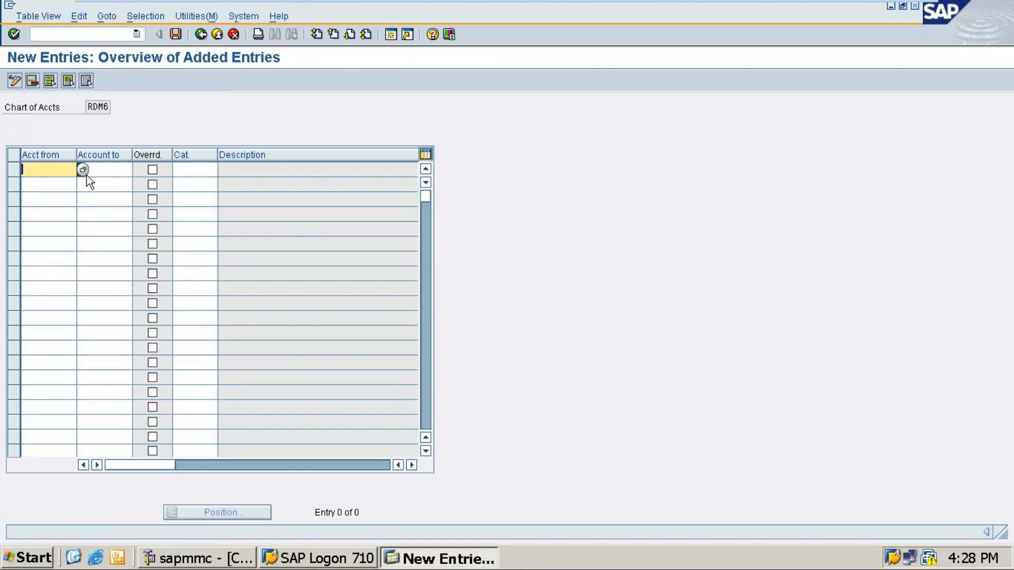
Minimize the virtual machine to get back to the host notes.
key("alt+Tab")
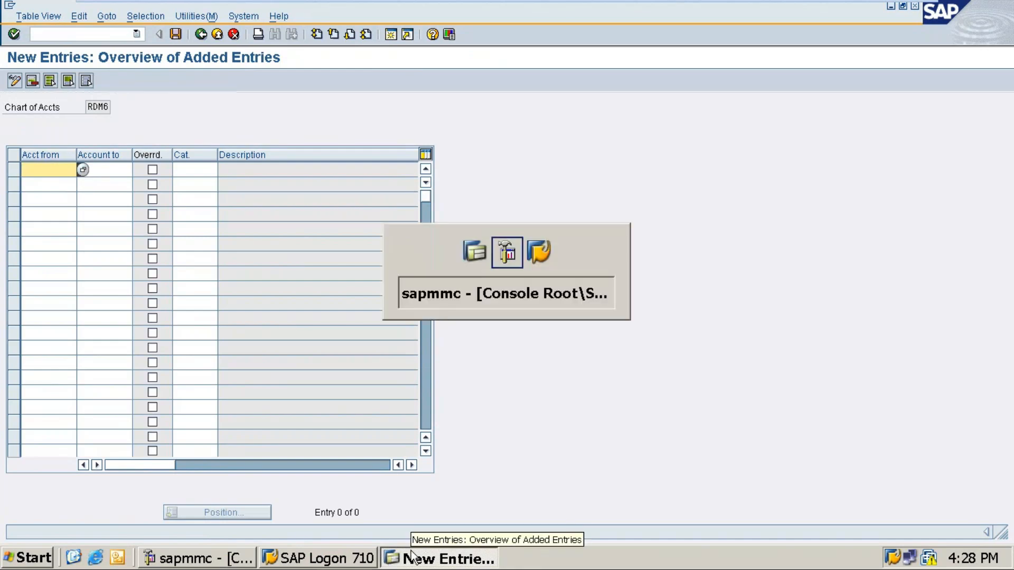
key("alt+Tab")
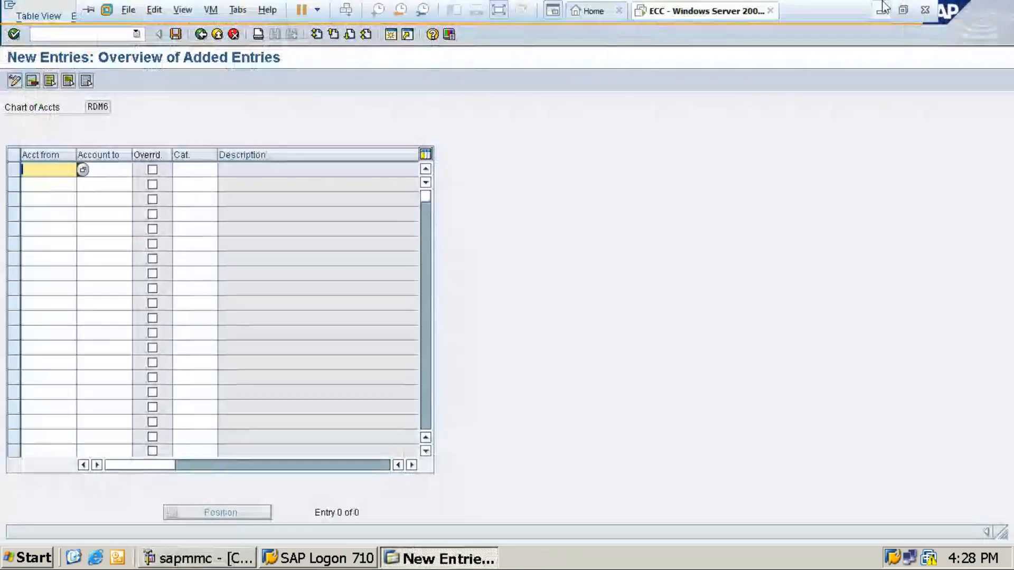
left_click(883, 7)
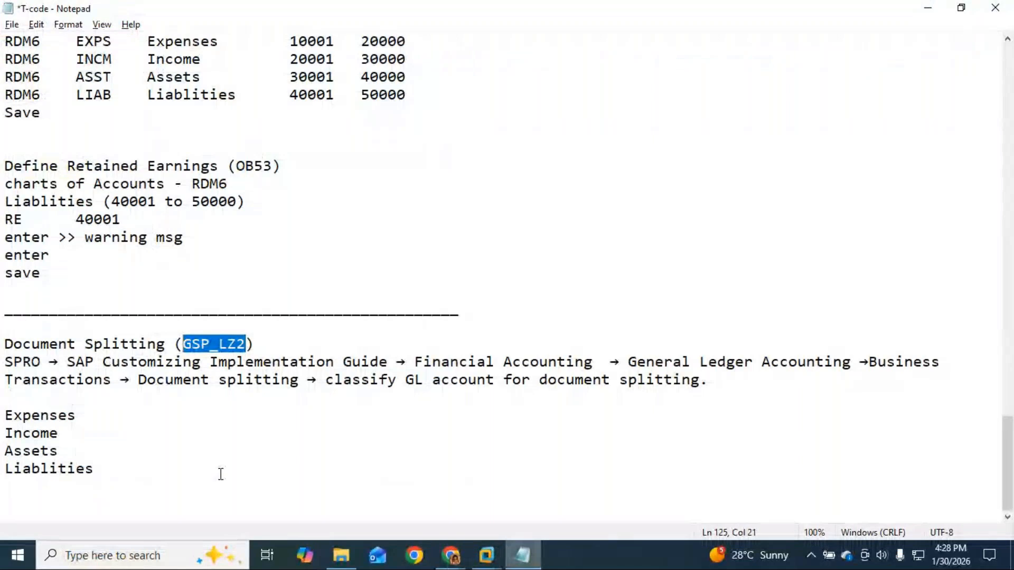
left_click(105, 428)
key("ctrl+z")
key("ctrl+z")
left_click(171, 449)
key("ctrl+z")
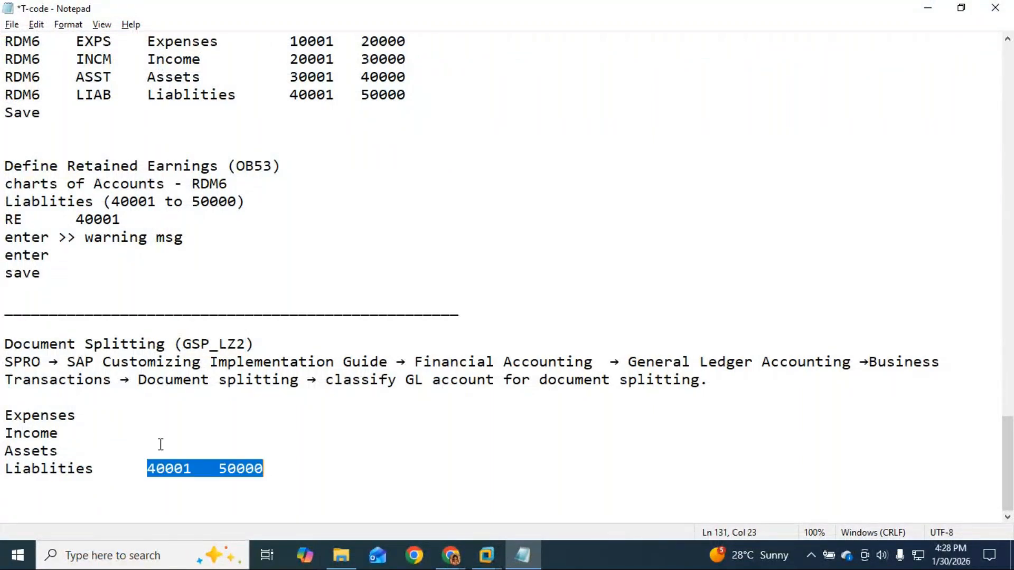
left_click(160, 445)
key("ctrl+z")
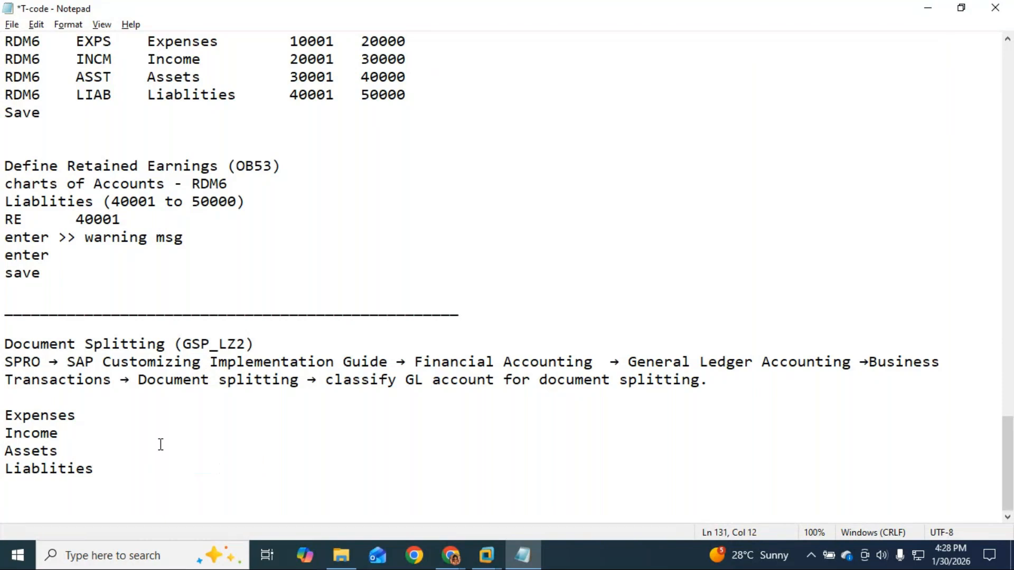
key("ctrl+z")
key("ctrl+z")
key("ctrl+z")
key("ctrl+z")
key("ctrl+z")
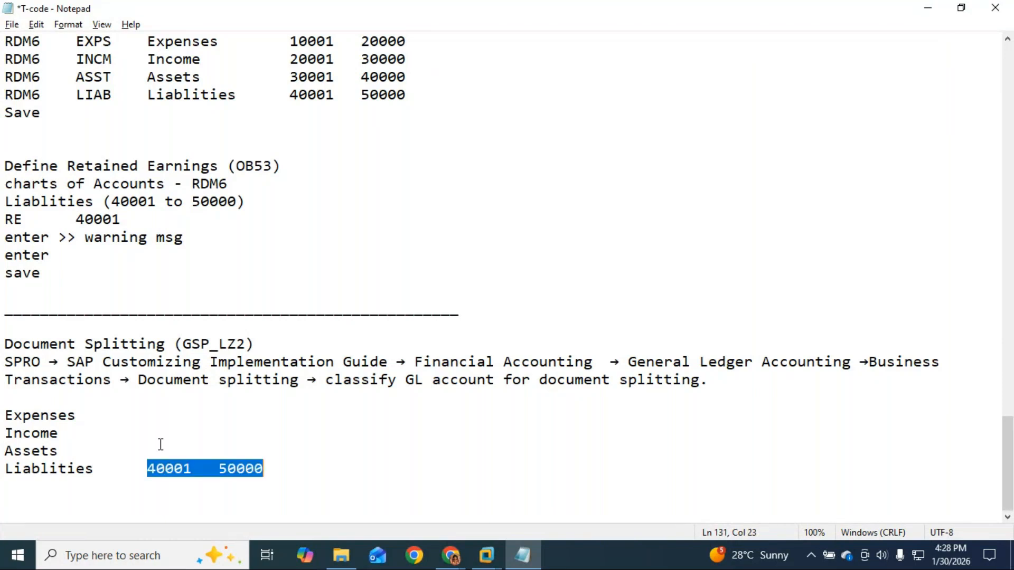
Paste the four RDM6 account group rows and the Save line over the category list.
scroll(290, 204, "up", 1)
left_click_drag(290, 95, 414, 158)
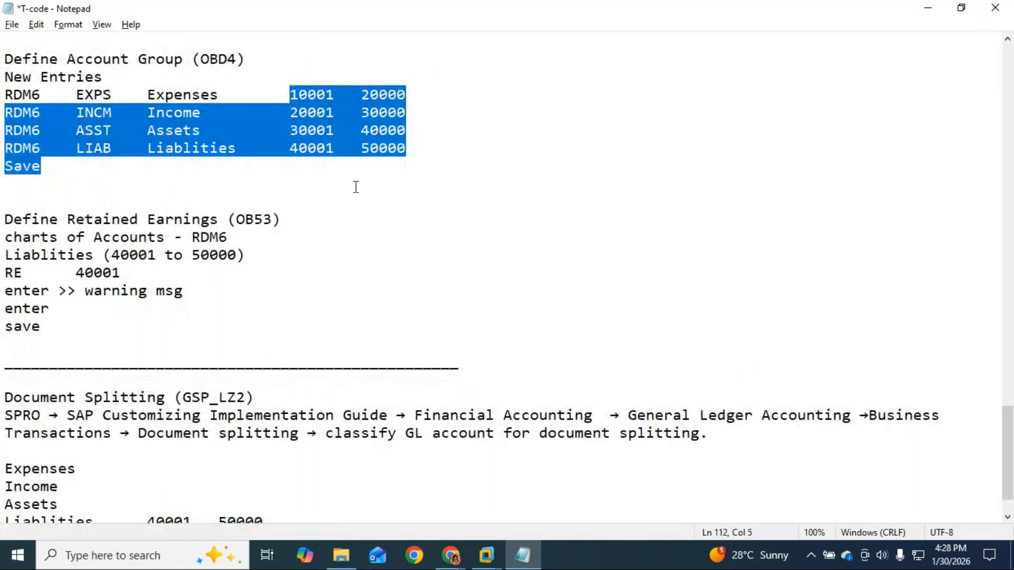
left_click(292, 177)
left_click_drag(2, 96, 376, 159)
key("ctrl+c")
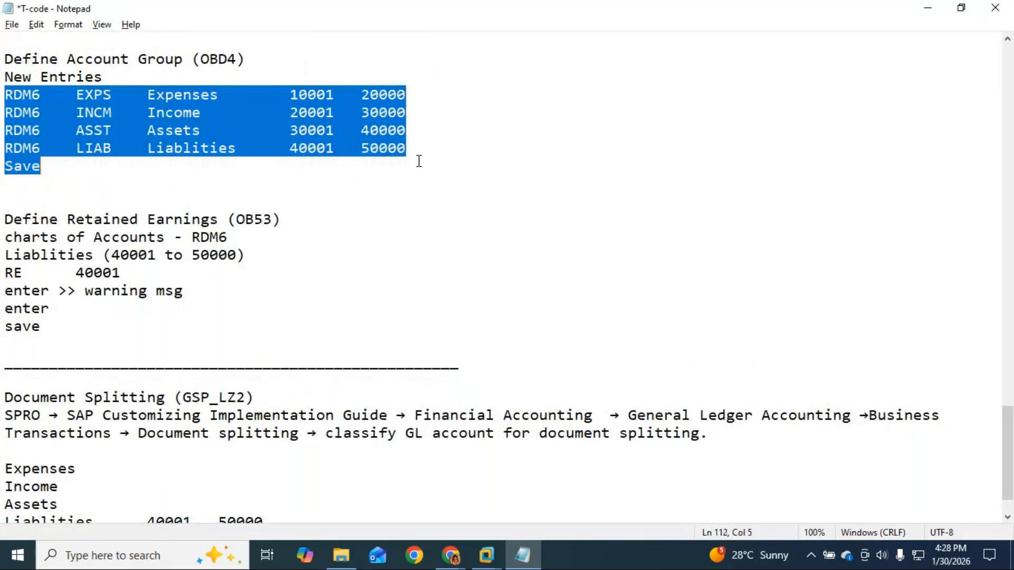
scroll(419, 165, "down", 1)
left_click_drag(277, 471, 3, 410)
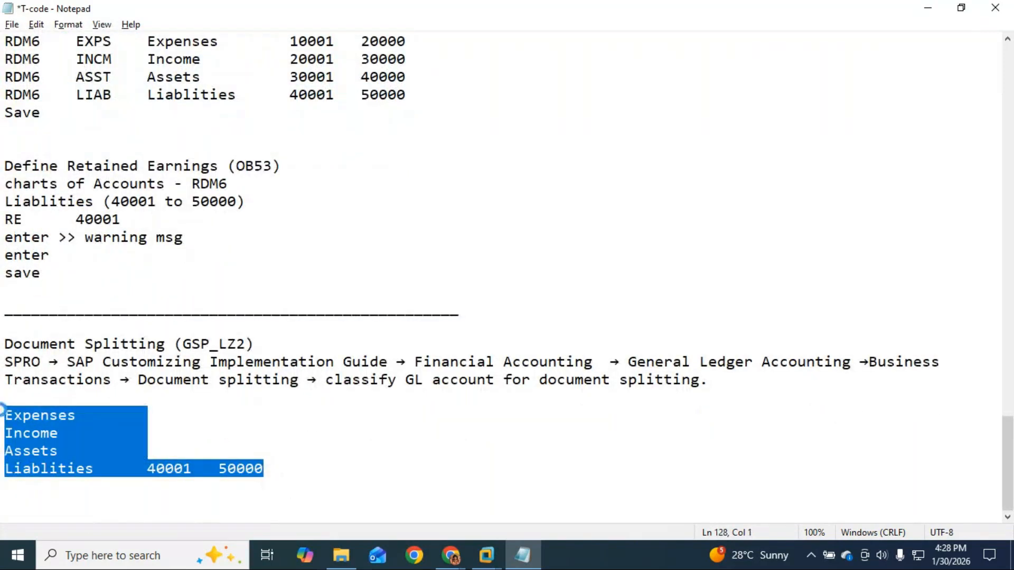
key("ctrl+v")
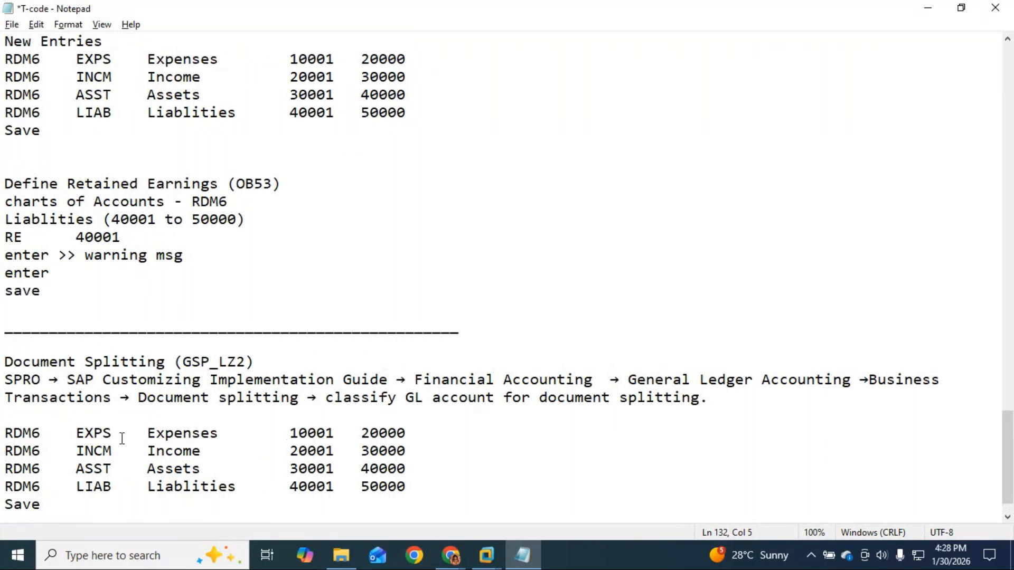
Delete the RDM6 EXPS, INCM, ASST and LIAB prefixes from the pasted rows.
left_click_drag(145, 432, 3, 434)
key("Delete")
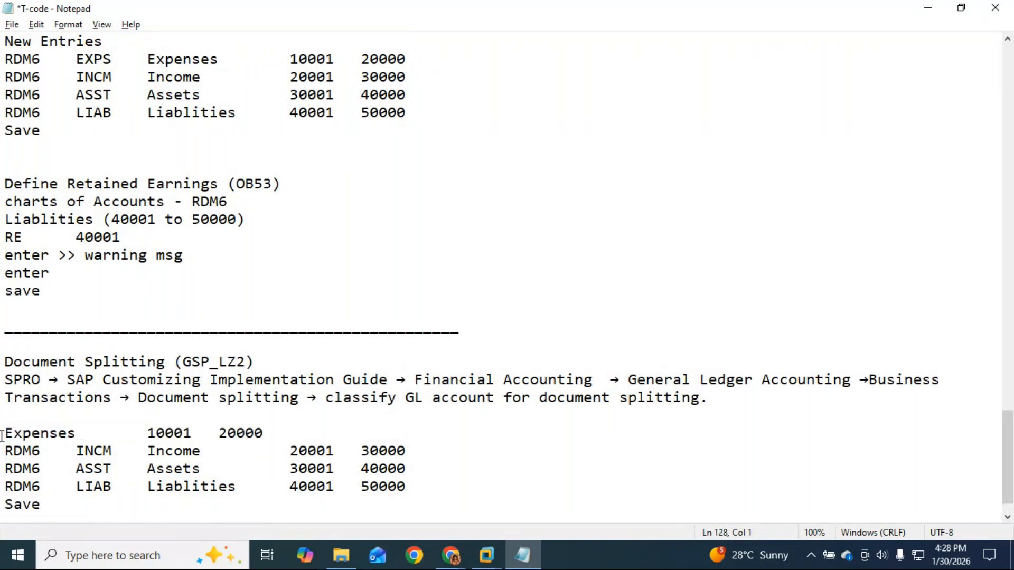
left_click(145, 450)
left_click(4, 451, "shift")
key("Delete")
left_click_drag(147, 469, 2, 471)
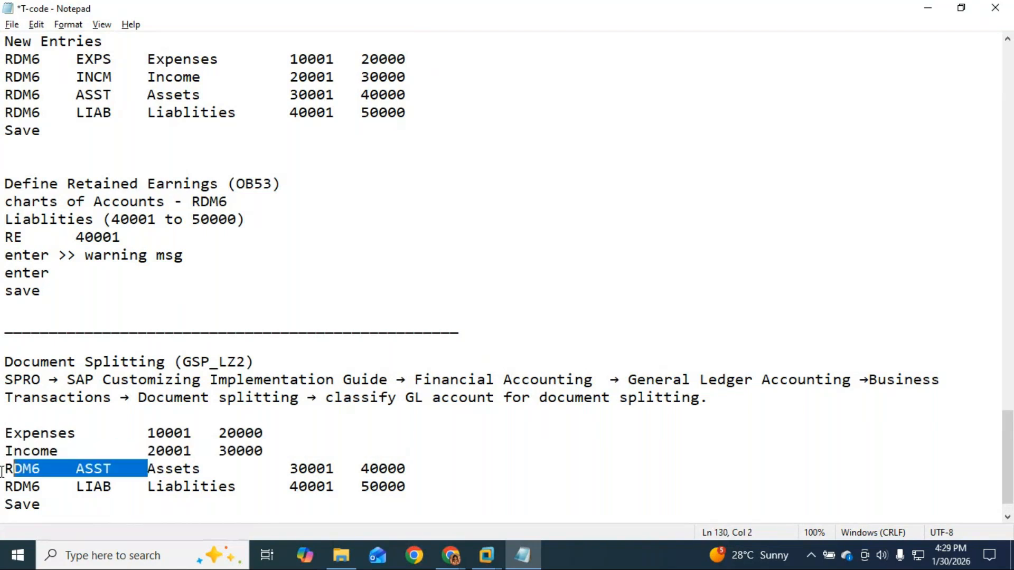
key("Delete")
left_click_drag(147, 486, 2, 487)
key("Delete")
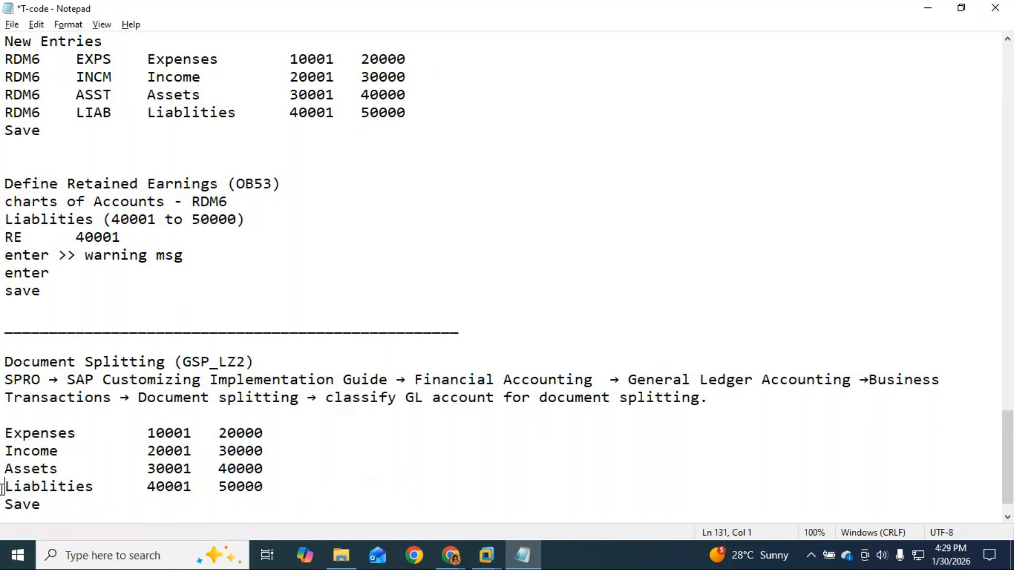
Adjust the spacing between Expenses and its 10001 range.
left_click(101, 439)
key("Tab")
type(">")
key("BackSpace")
key("BackSpace")
left_click(129, 433)
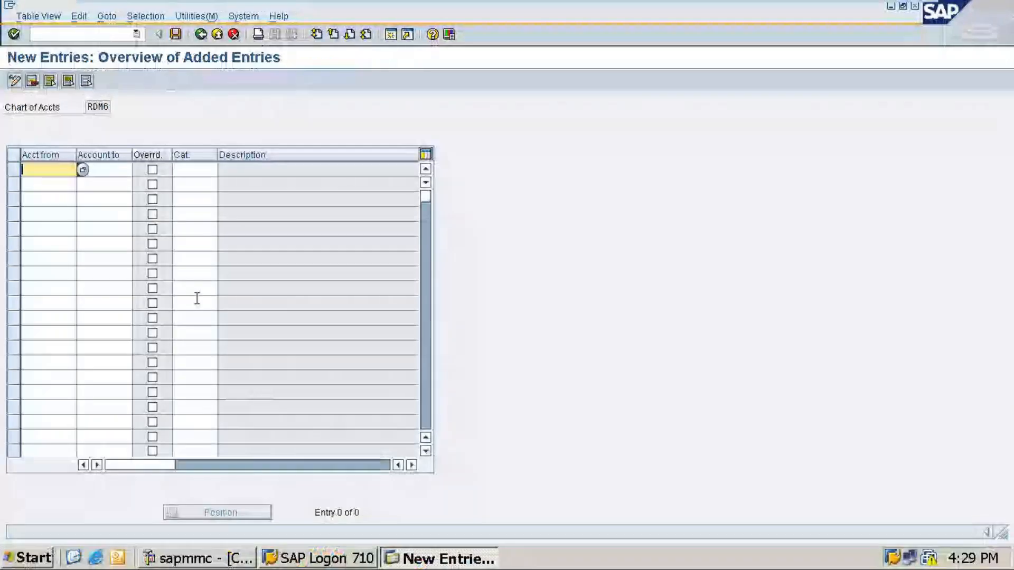
Finish the first range 10001–20000 and assign item category 20000 Expense.
type("0001")
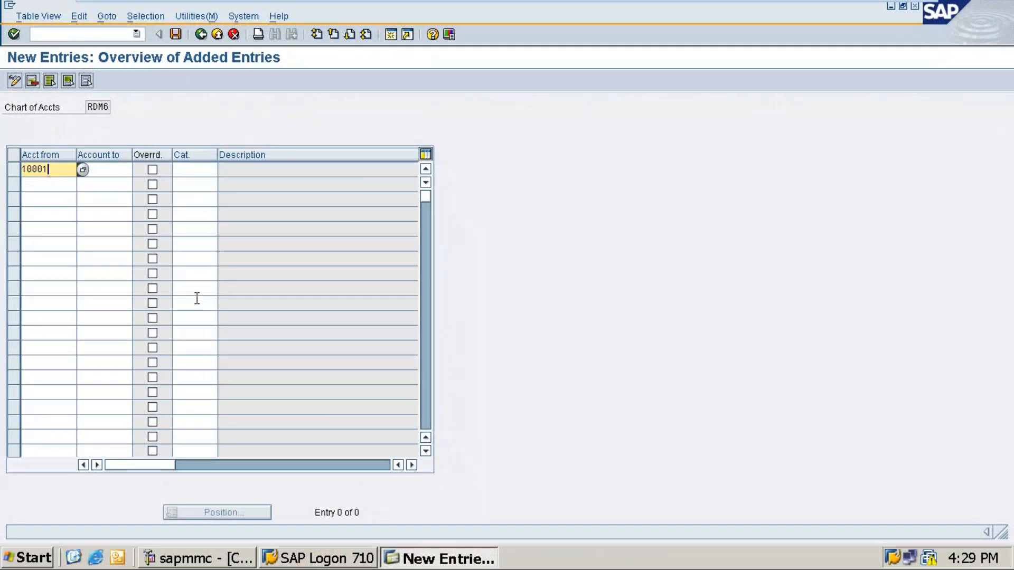
key("Tab")
type("20000")
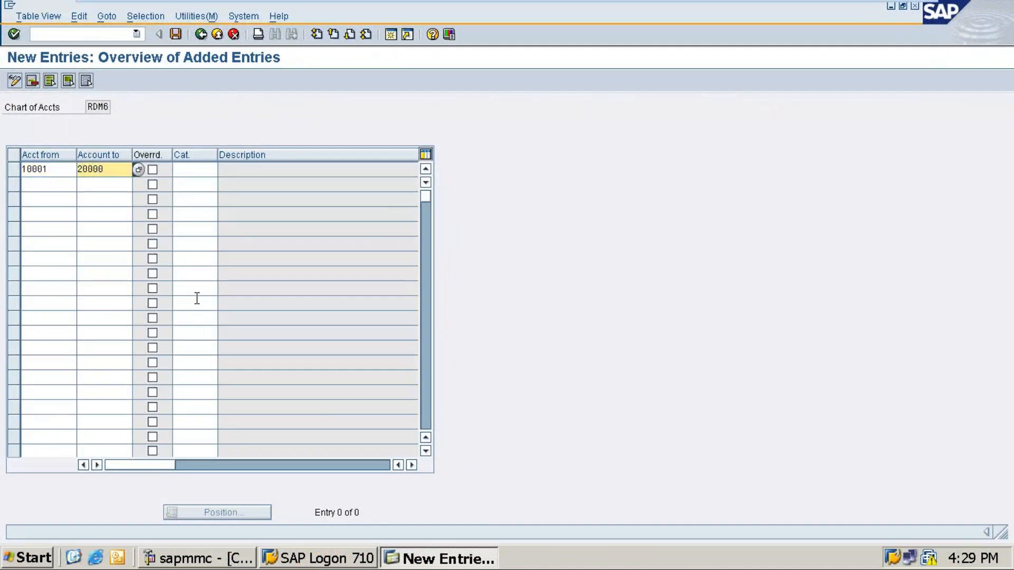
key("Tab")
key("Tab")
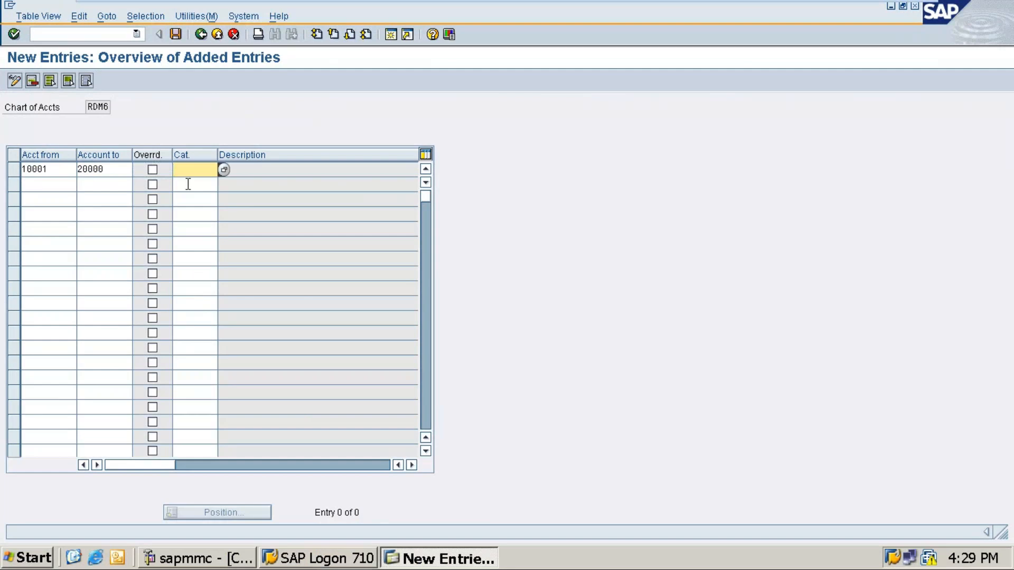
left_click(226, 170)
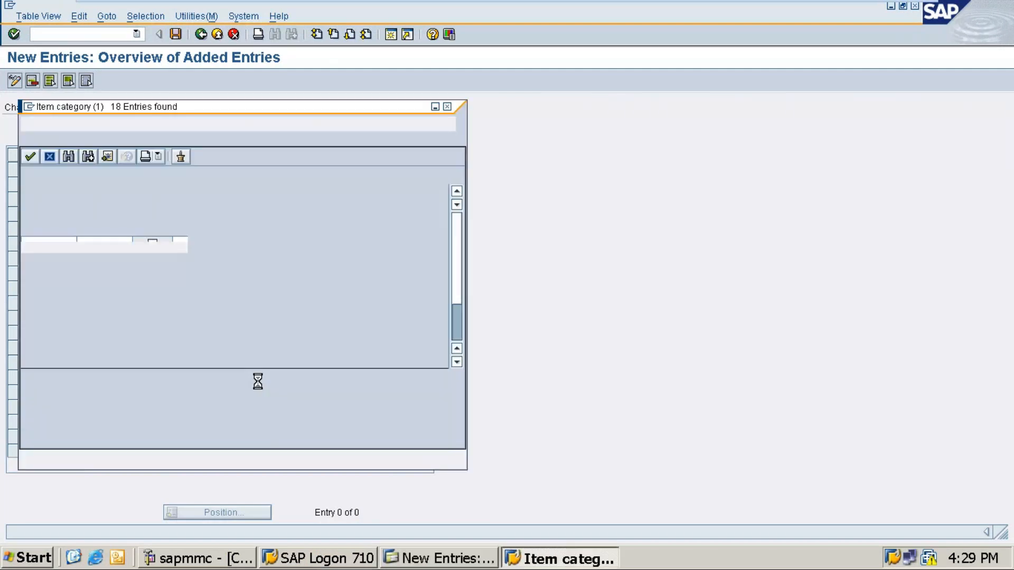
left_click(59, 380)
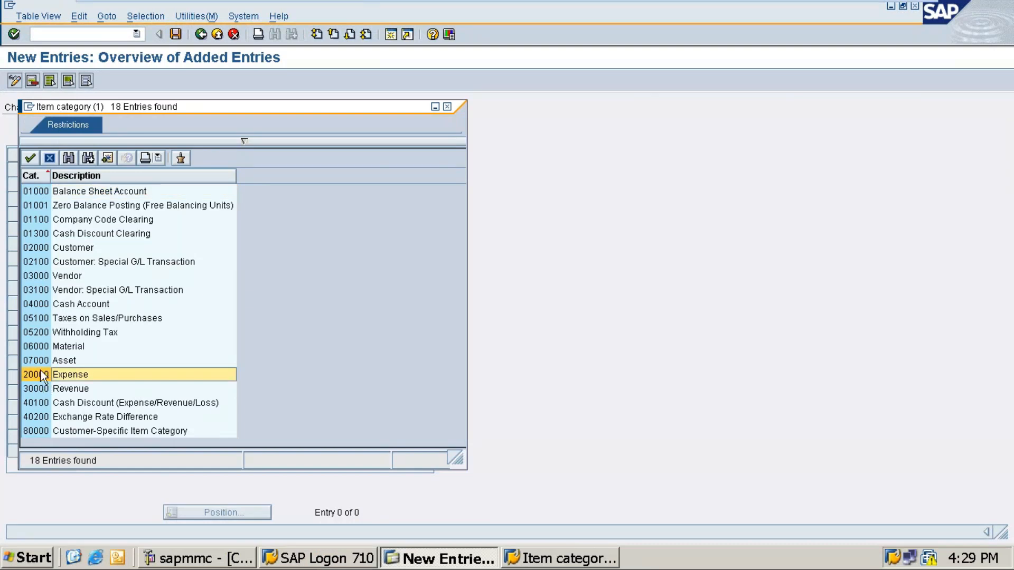
double_click(44, 377)
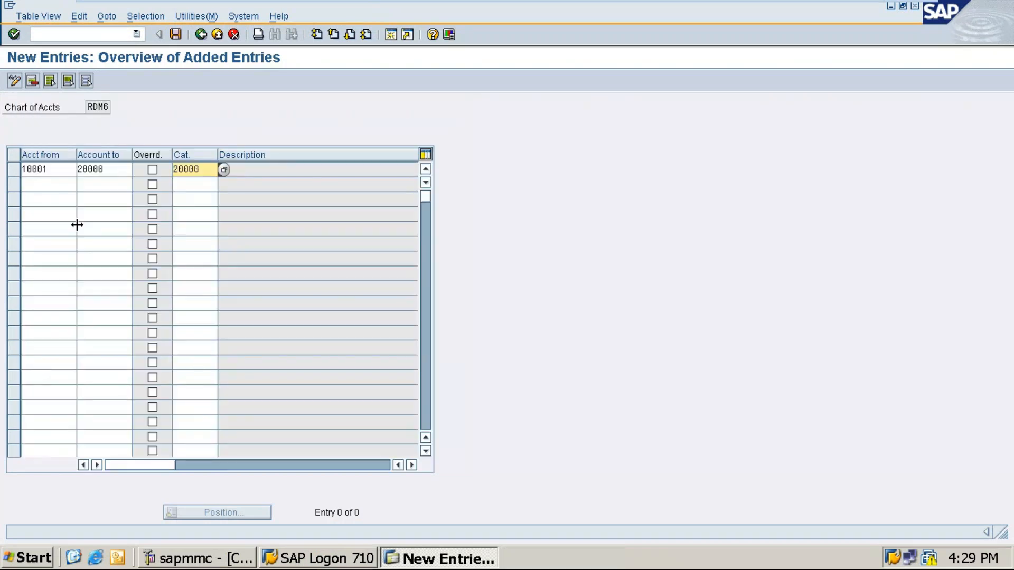
Enter the second range 20001–30000 and assign item category 30000 Revenue.
left_click(34, 186)
type("2000")
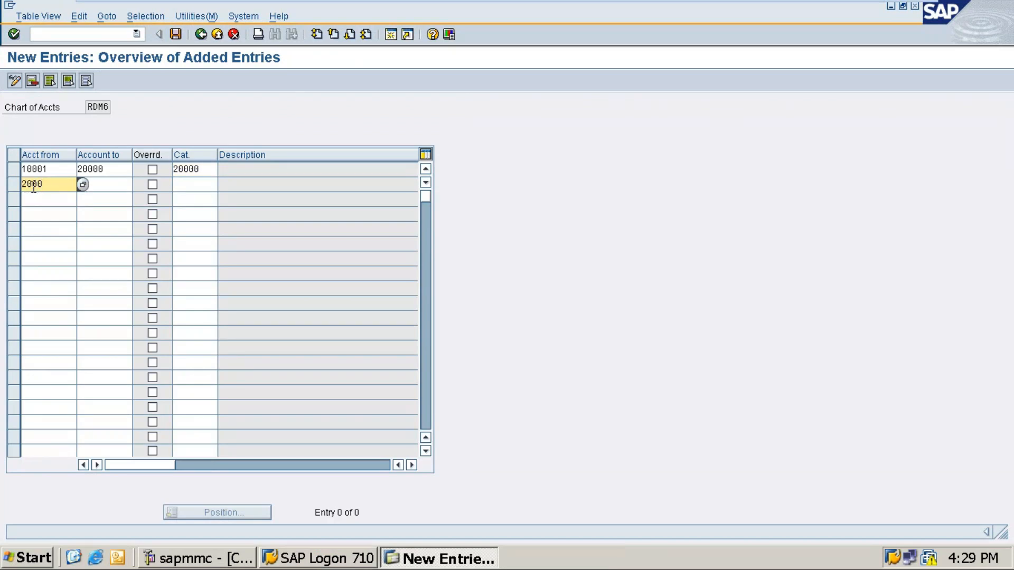
type("1")
key("Tab")
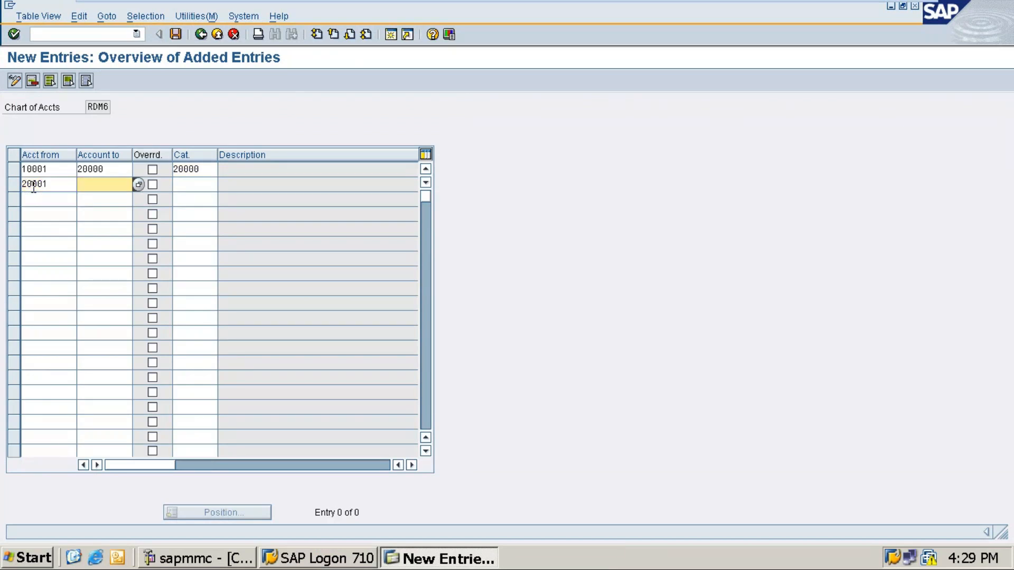
type("30000")
key("Tab")
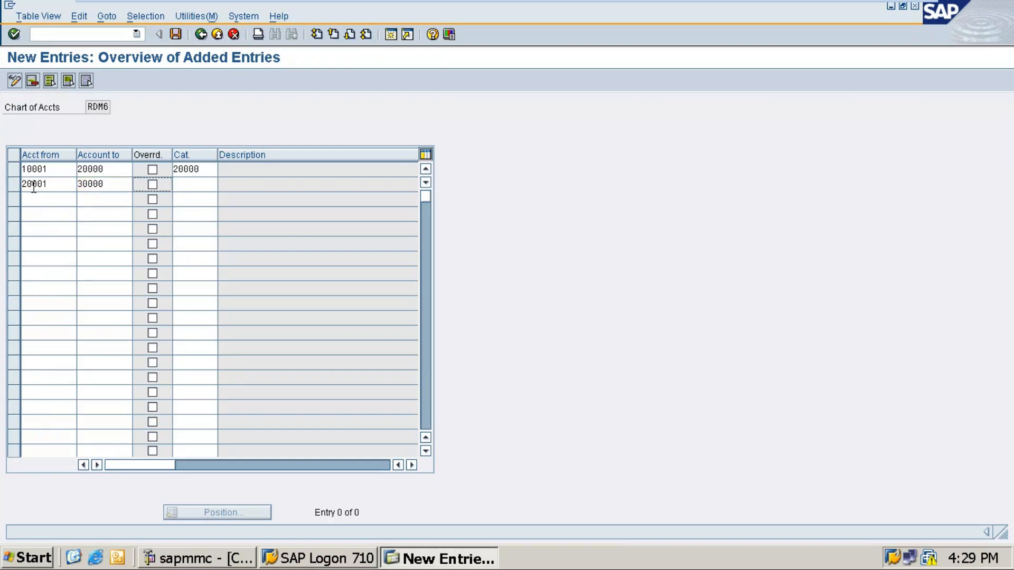
key("Tab")
left_click(224, 184)
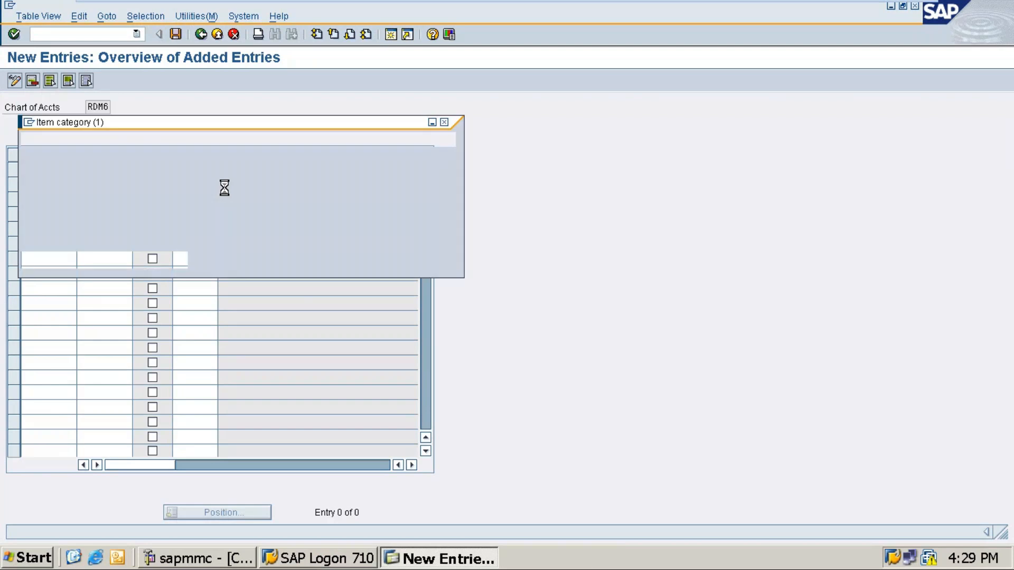
left_click(34, 405)
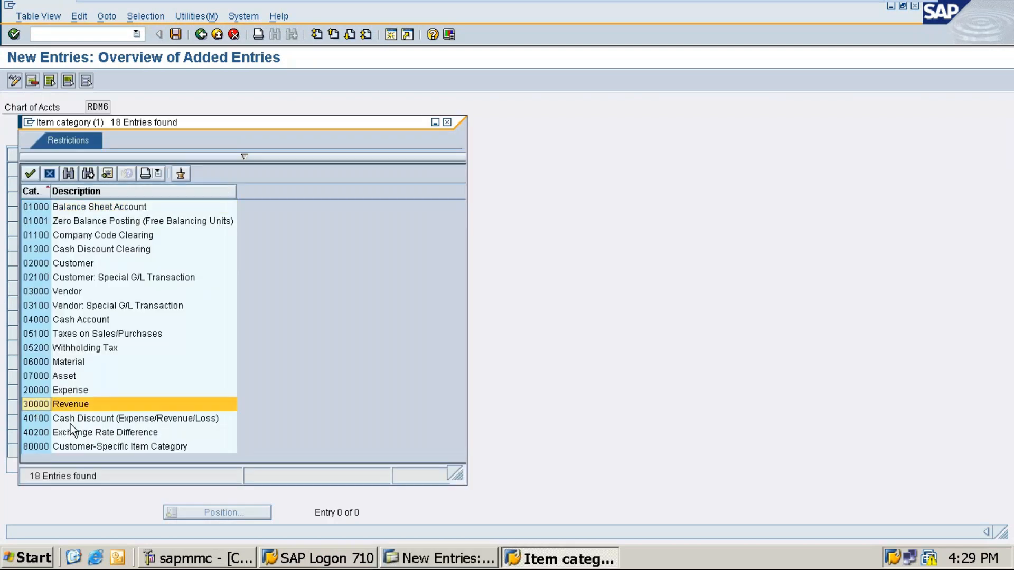
double_click(36, 405)
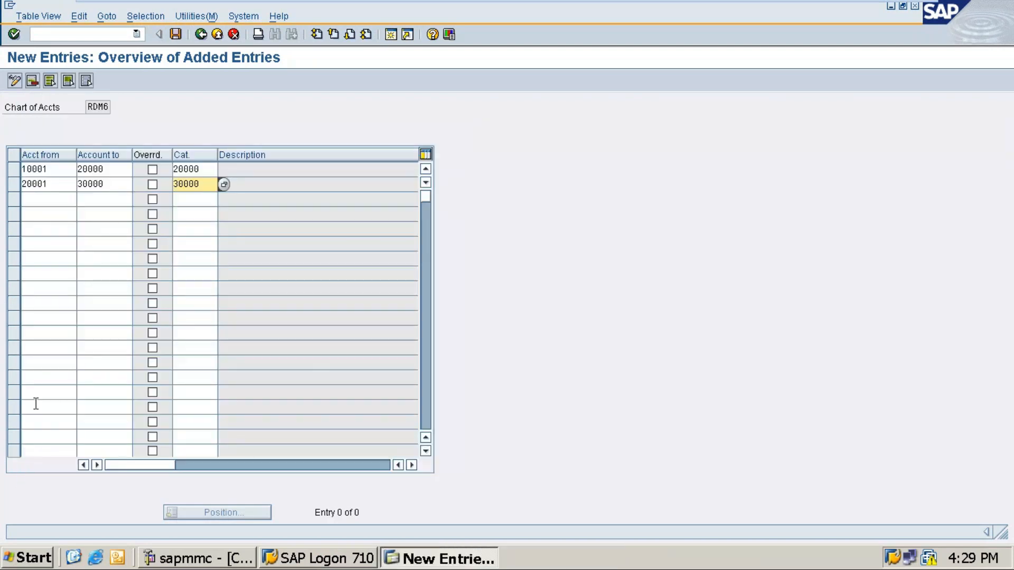
left_click(37, 201)
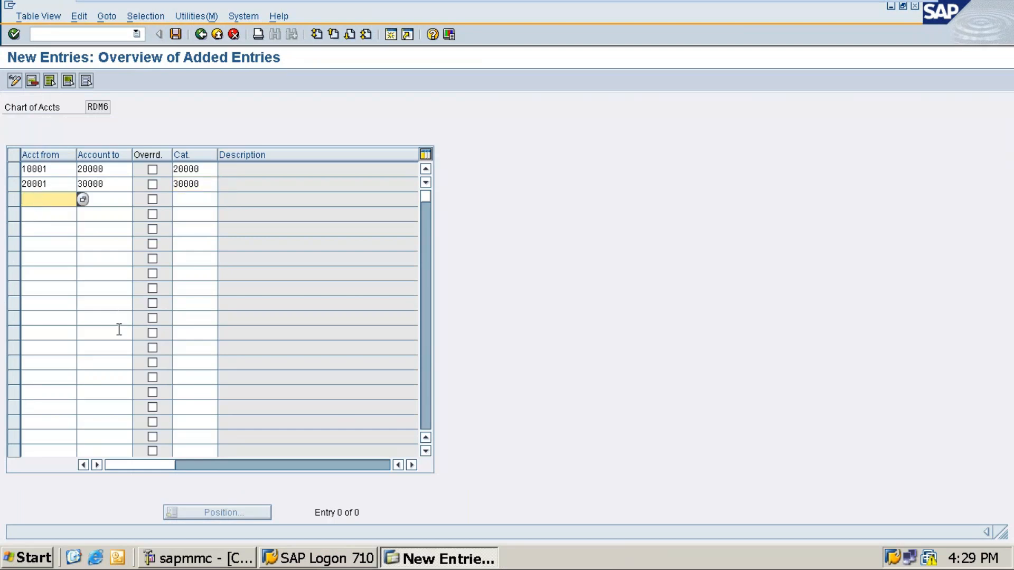
Enter the third range 30001–40000 with category 01000 Balance Sheet Account from the list.
type("300")
type("01")
key("BackSpace")
type("01")
key("Tab")
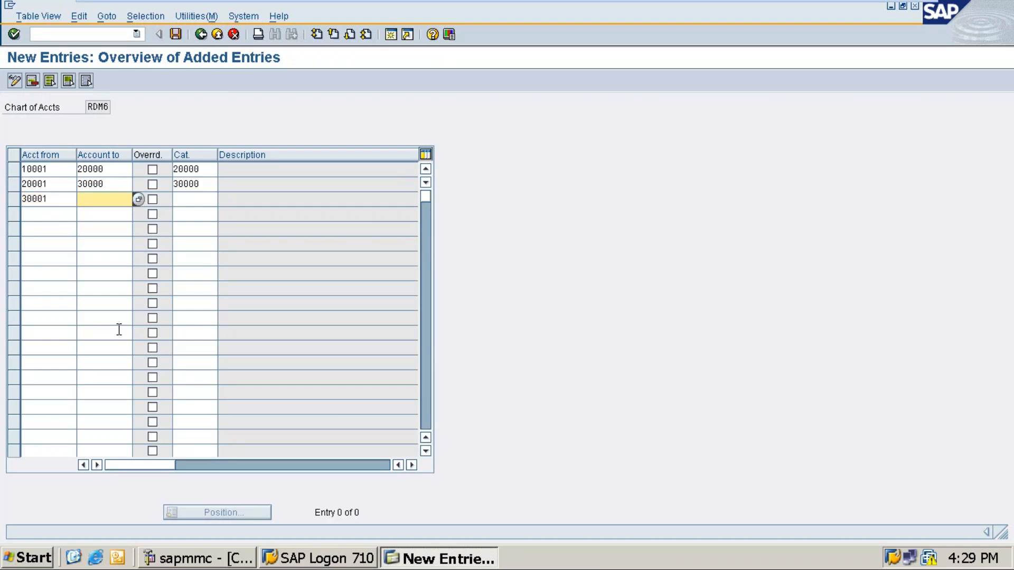
type("40000")
key("Tab")
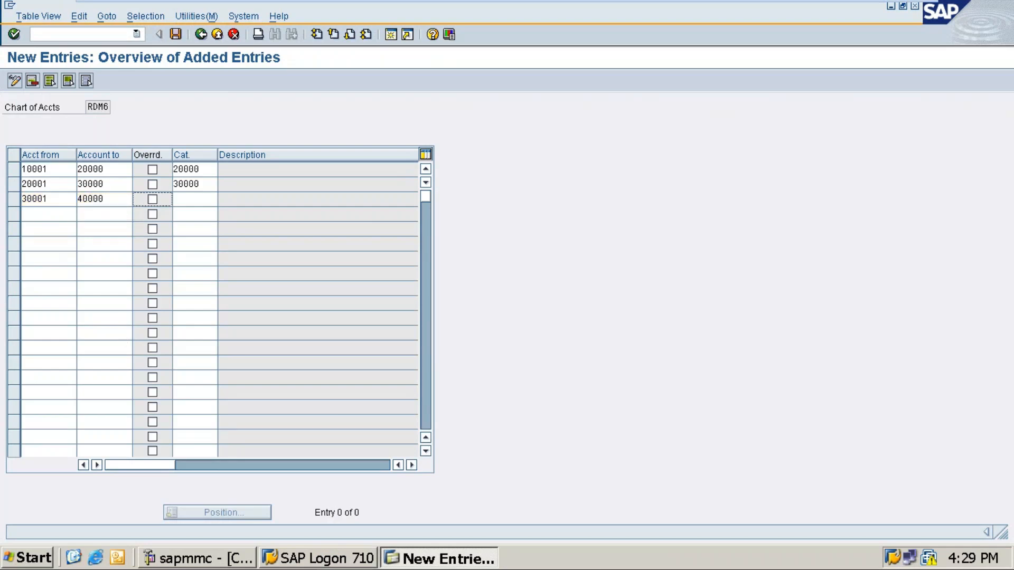
left_click(191, 202)
left_click(224, 199)
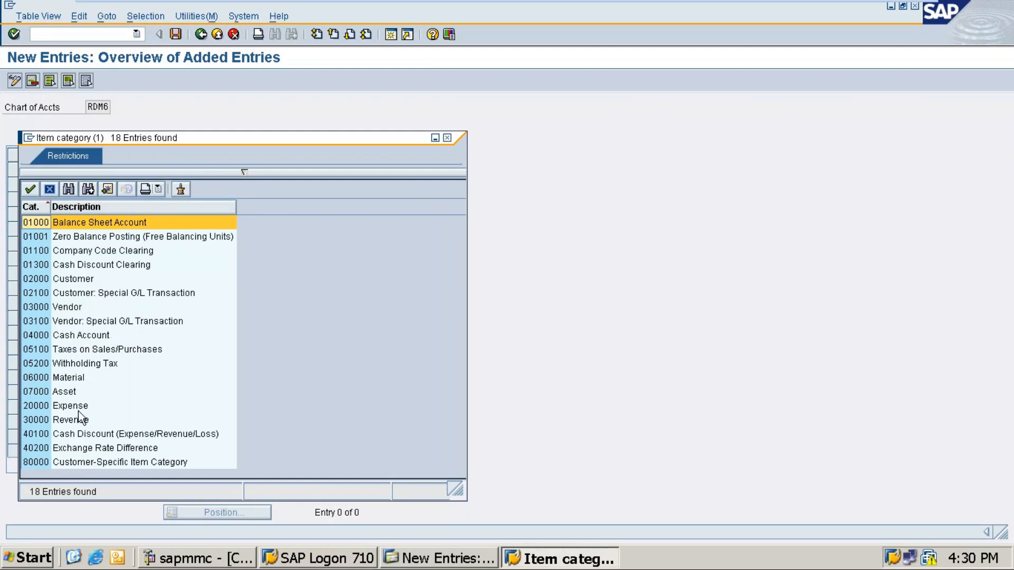
double_click(36, 227)
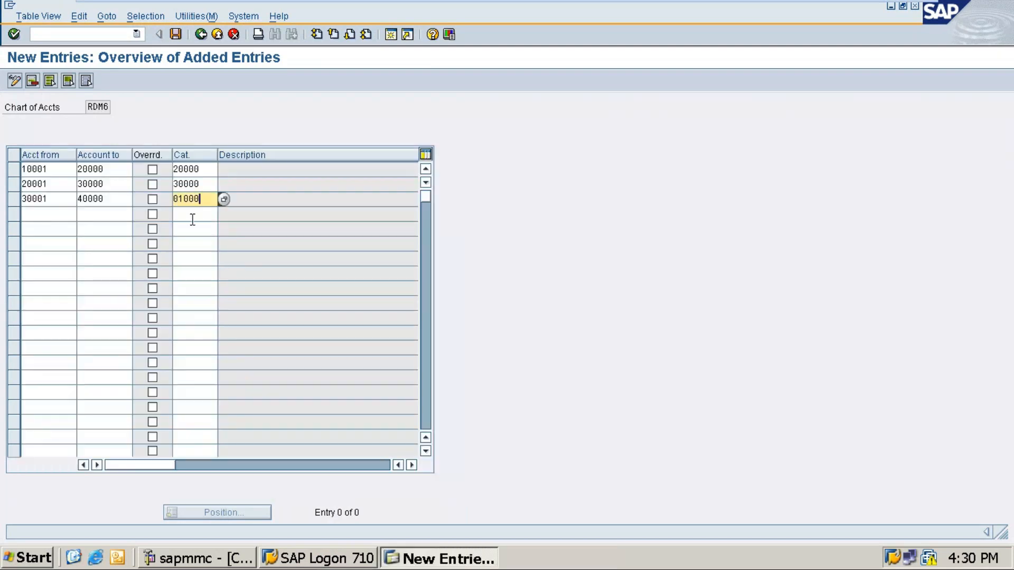
Enter the fourth range 40001–50000 and type category 01000.
left_click(47, 217)
type("40001")
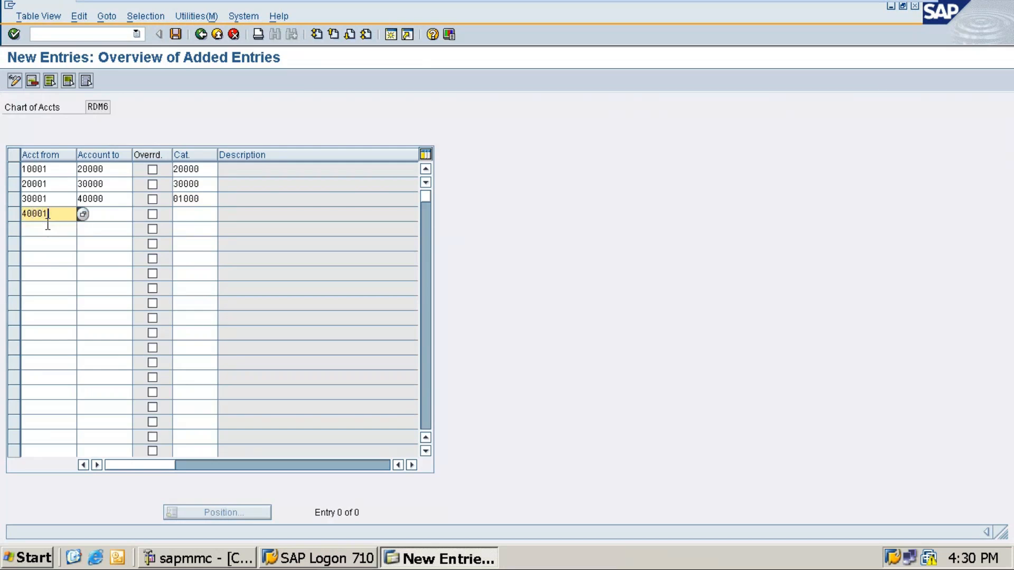
key("Tab")
type("50000")
key("Tab")
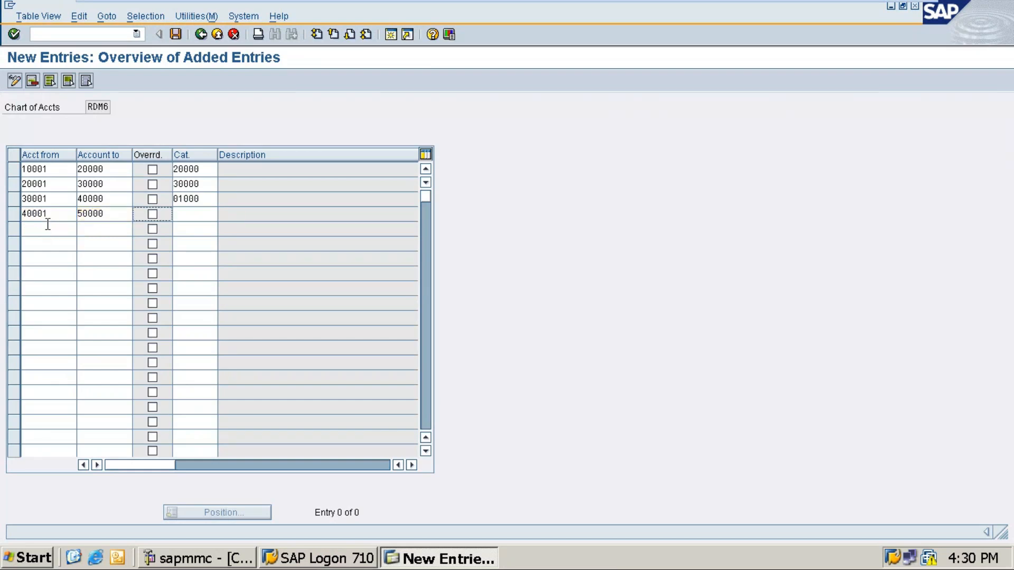
key("Tab")
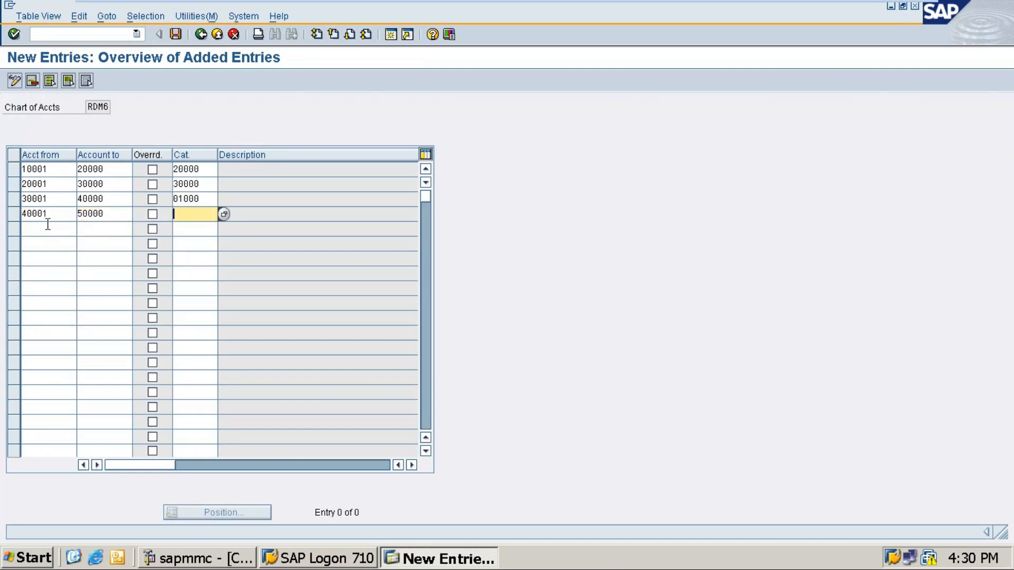
type("01000")
Confirm and save the four RDM6 range classifications under the customizing request, then return to the notes.
key("Return")
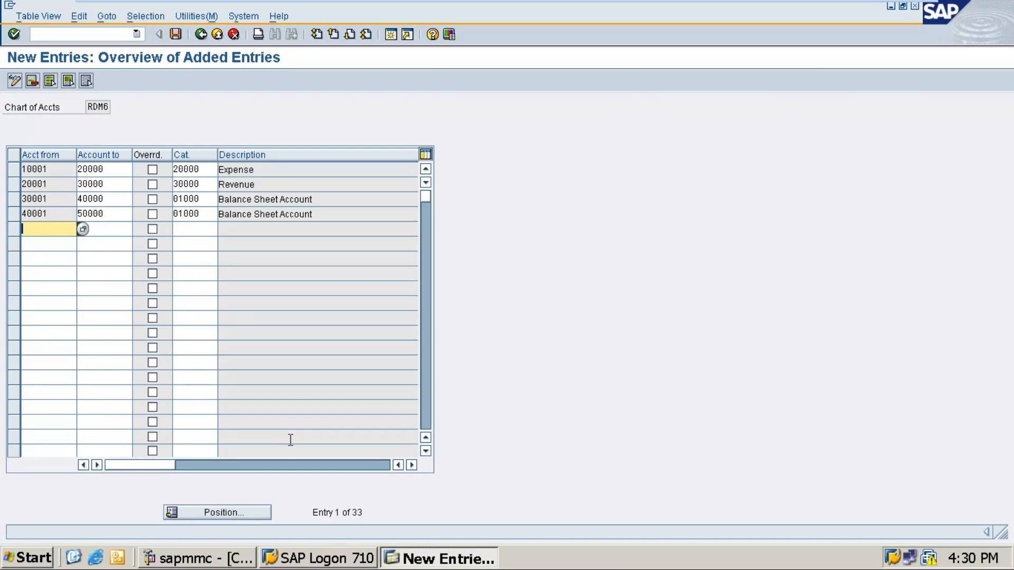
left_click(174, 34)
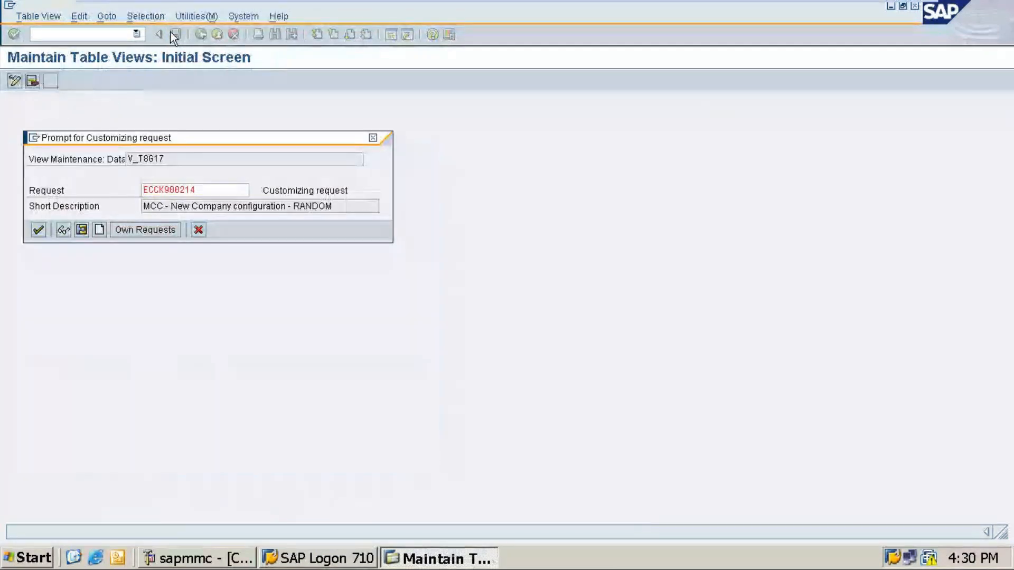
key("Return")
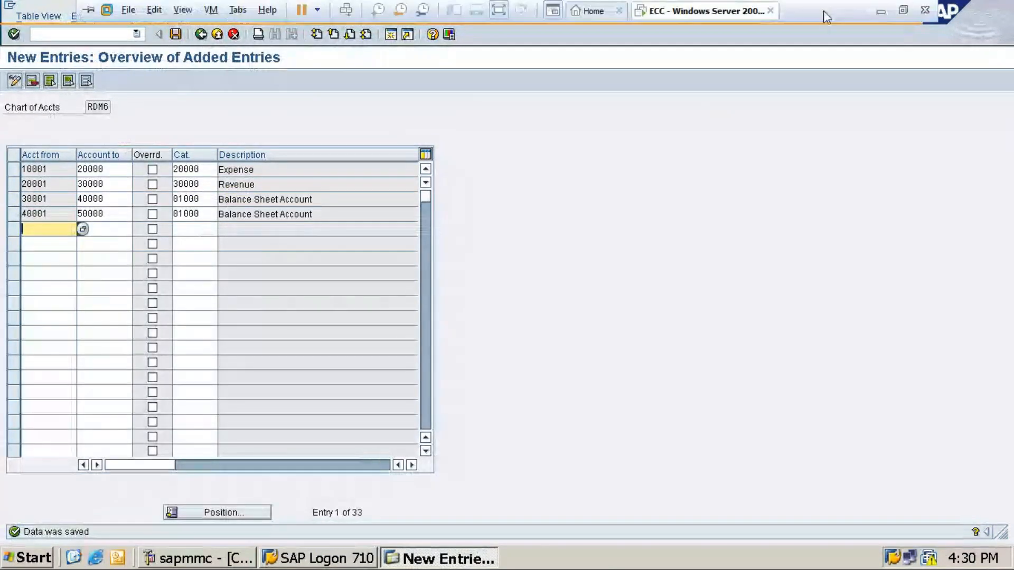
left_click(882, 10)
left_click(287, 432)
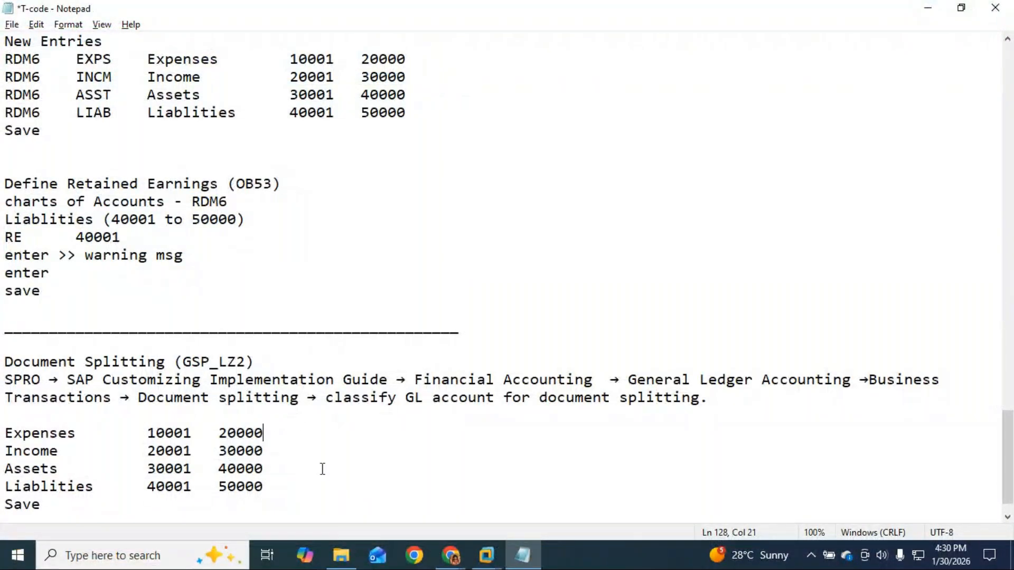
Append '> Cat - 20000 > Expenses' to Expenses and '> cat - 30000 > Revenue' to Income.
type("> Cat -")
key("alt+Tab")
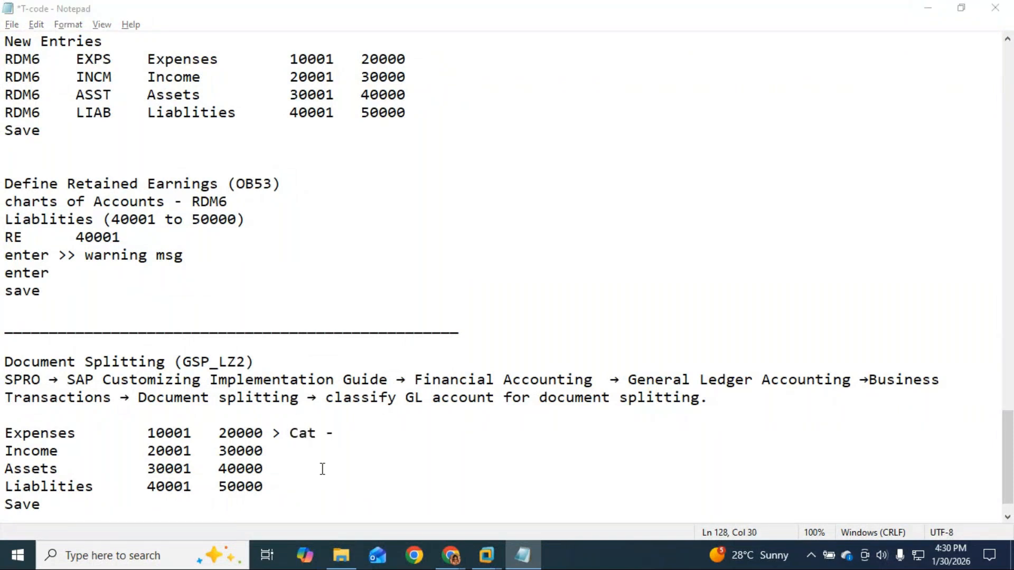
key("alt")
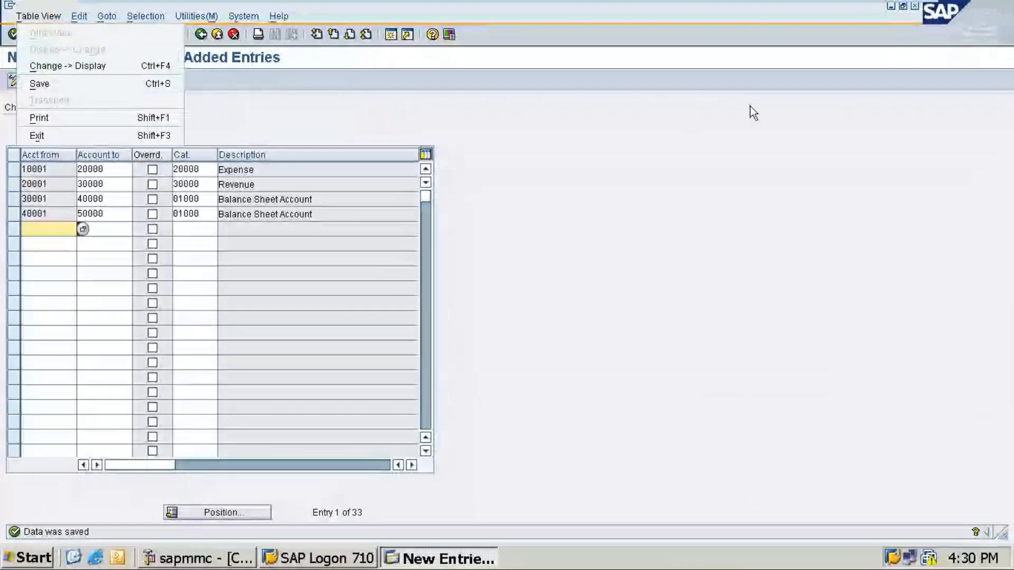
left_click(877, 9)
type("20000 > Cat - 2")
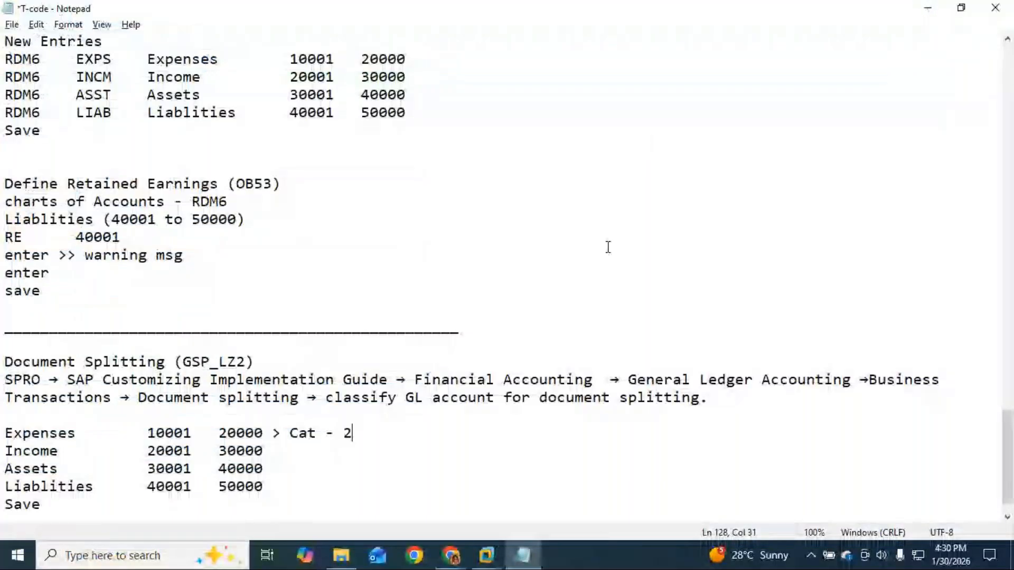
type("0000")
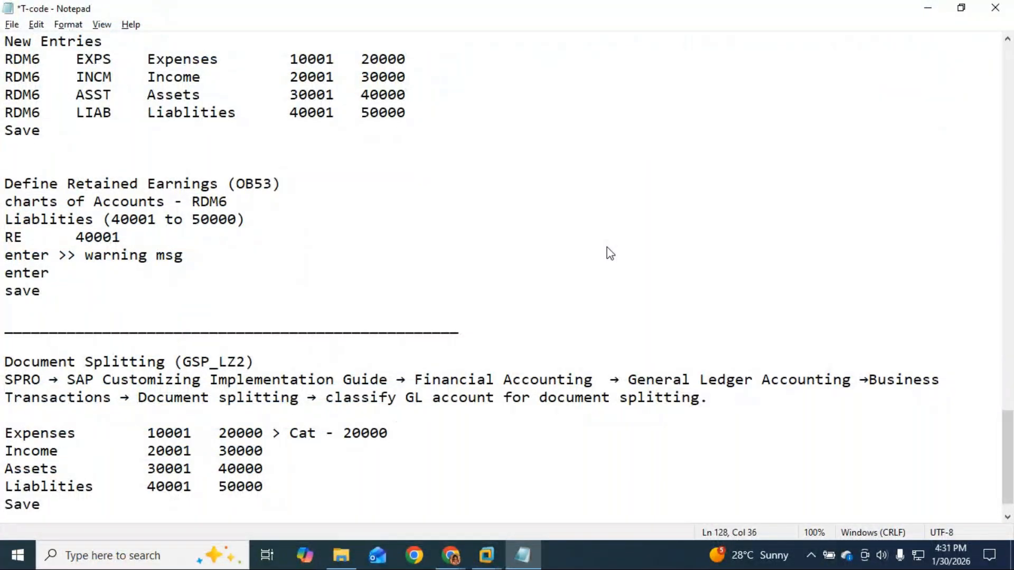
type(" > Expenses")
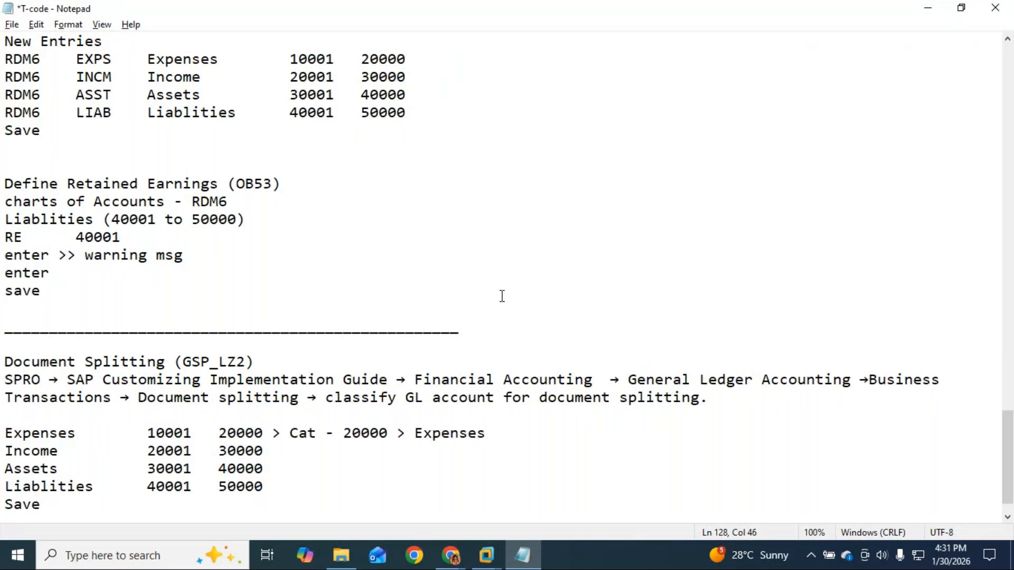
left_click(276, 452)
type("> cat - 30000 >")
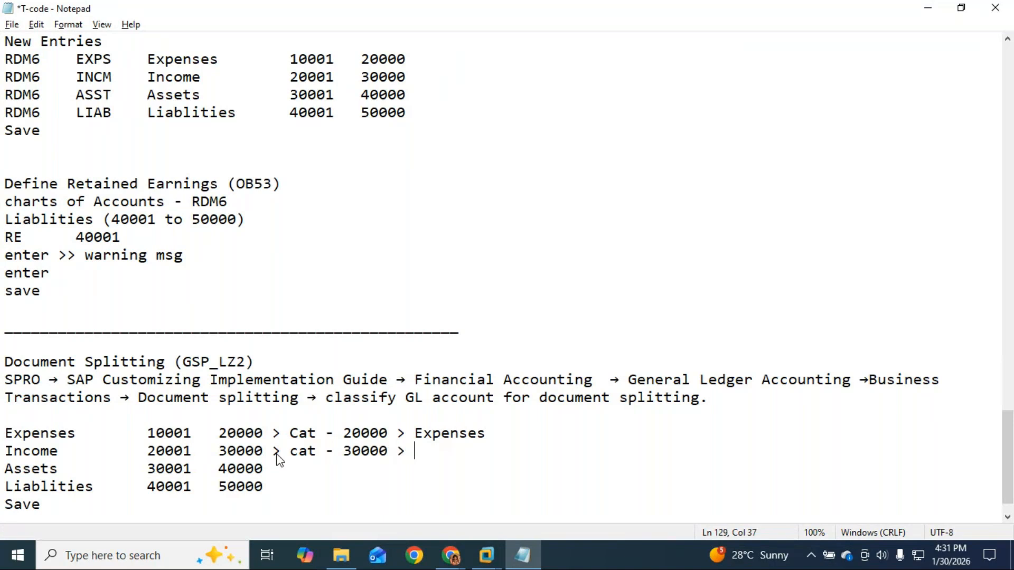
type(" Revenue")
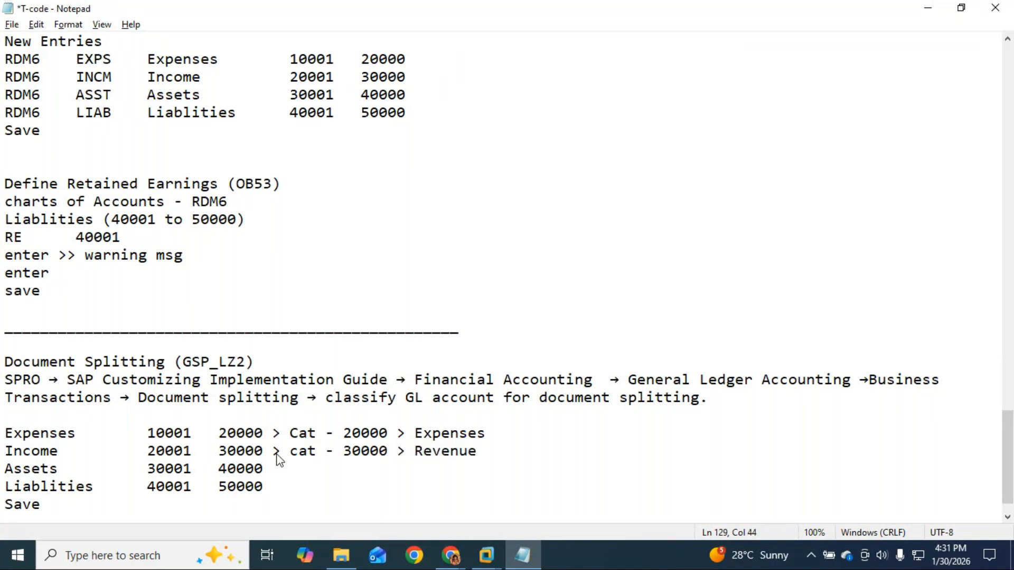
Append '> Cat - 01000 > Balance sheet' to both the Assets and Liablities lines.
key("Down")
type("> Cat")
type("- 01000 > B")
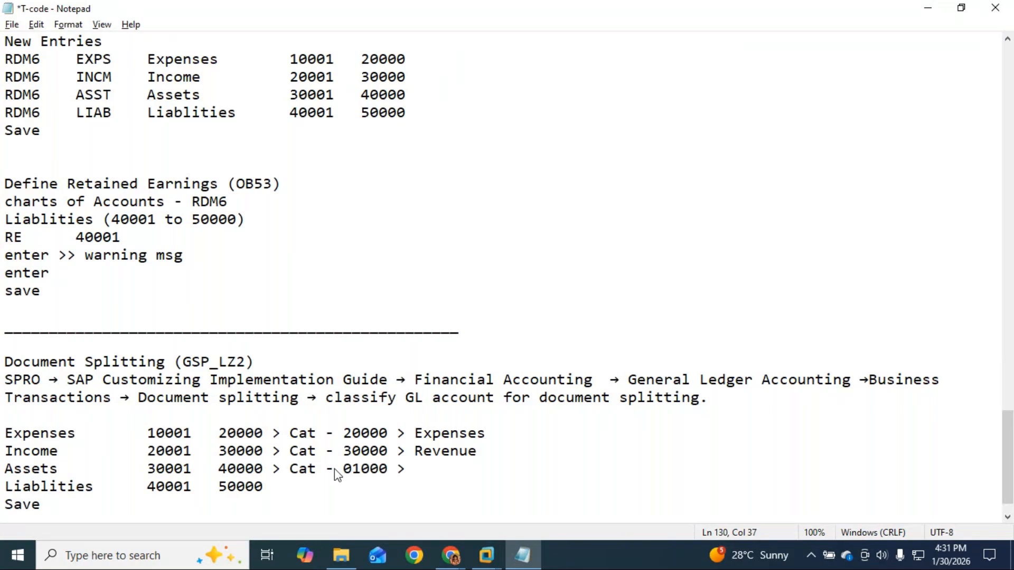
type("ana")
key("BackSpace")
key("BackSpace")
type("lancd")
key("BackSpace")
type("e sheet")
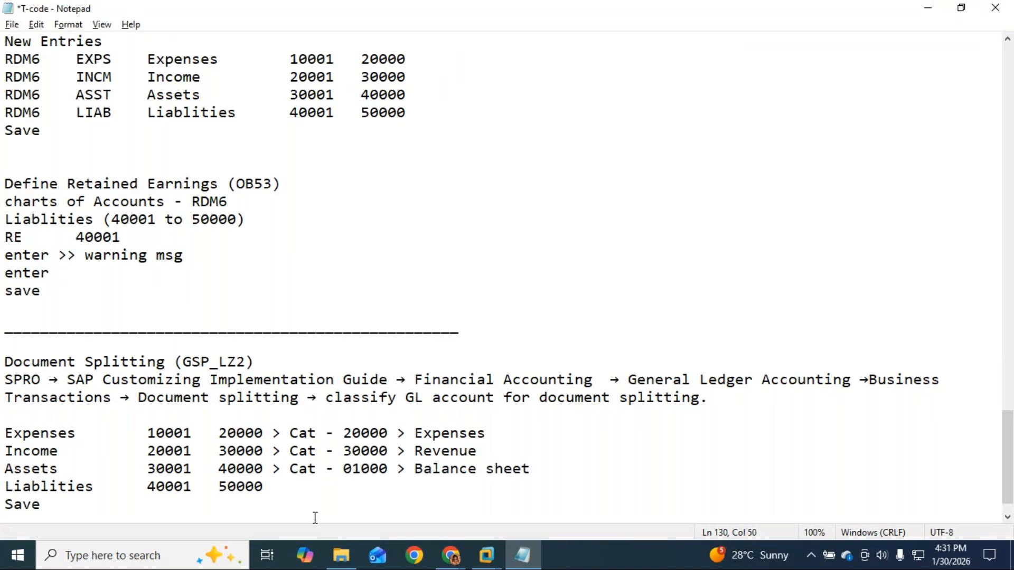
left_click(271, 486)
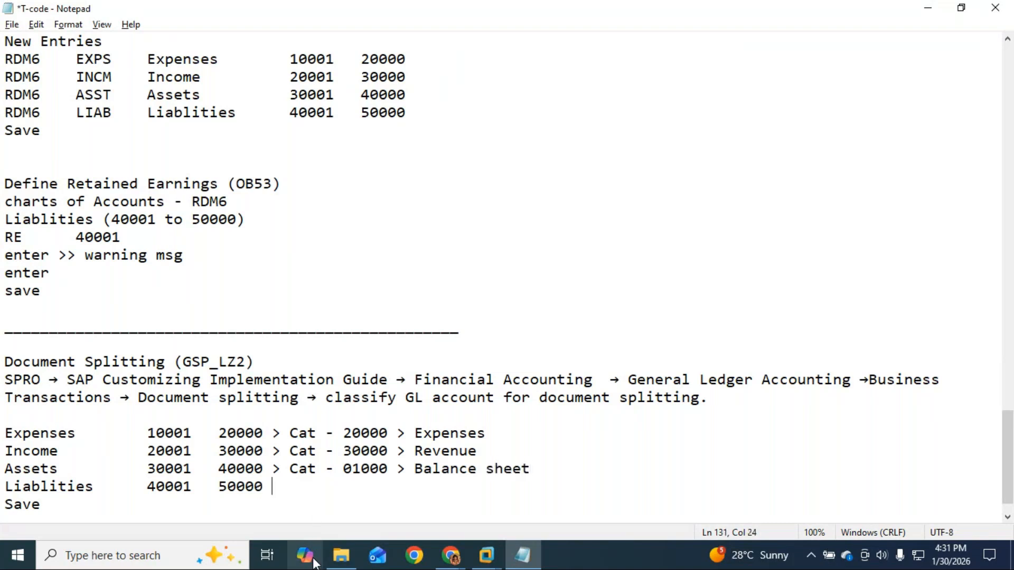
type("> Cat")
type("- ")
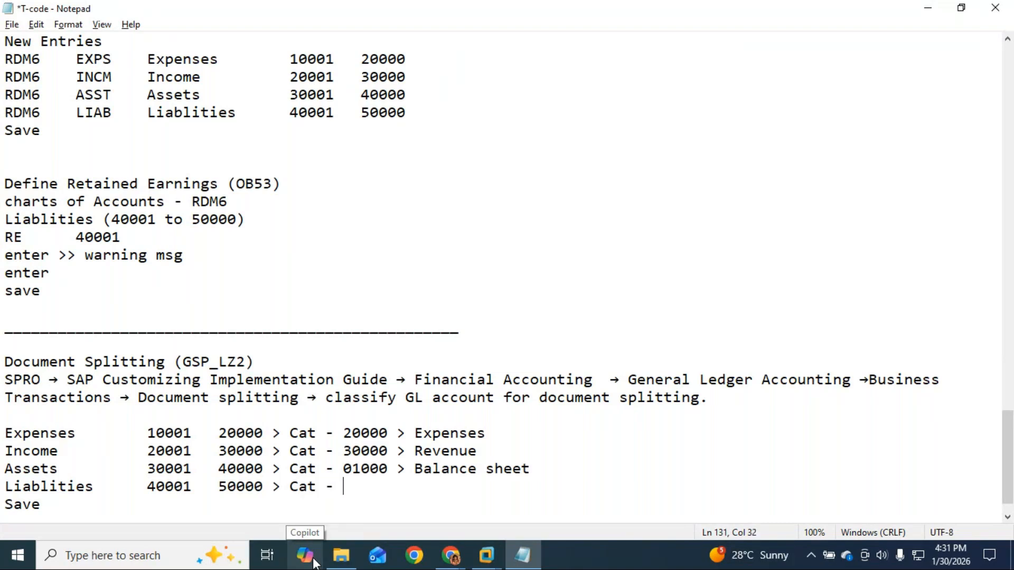
type("01000 ")
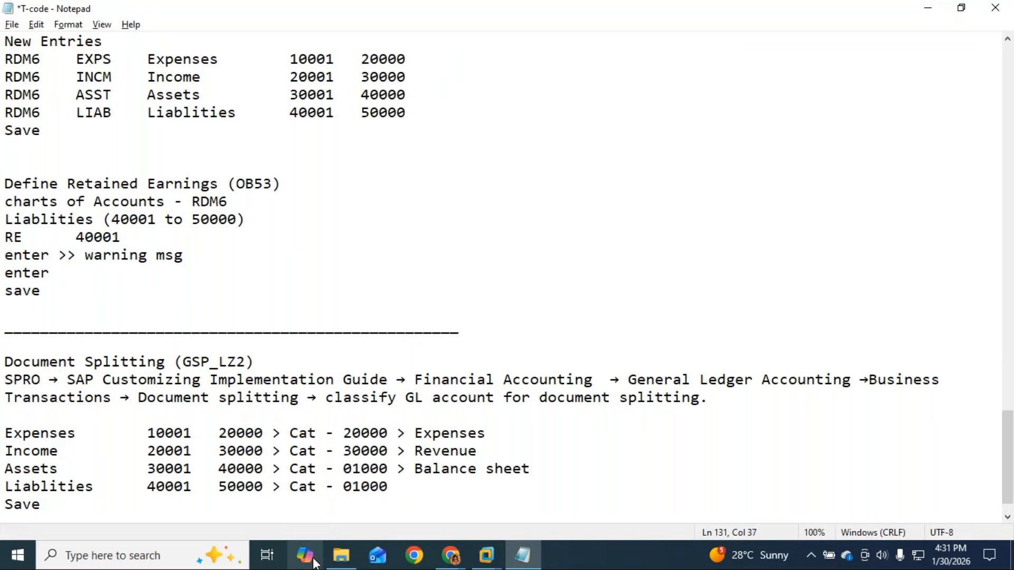
type("> Balance sheet")
left_click(723, 404)
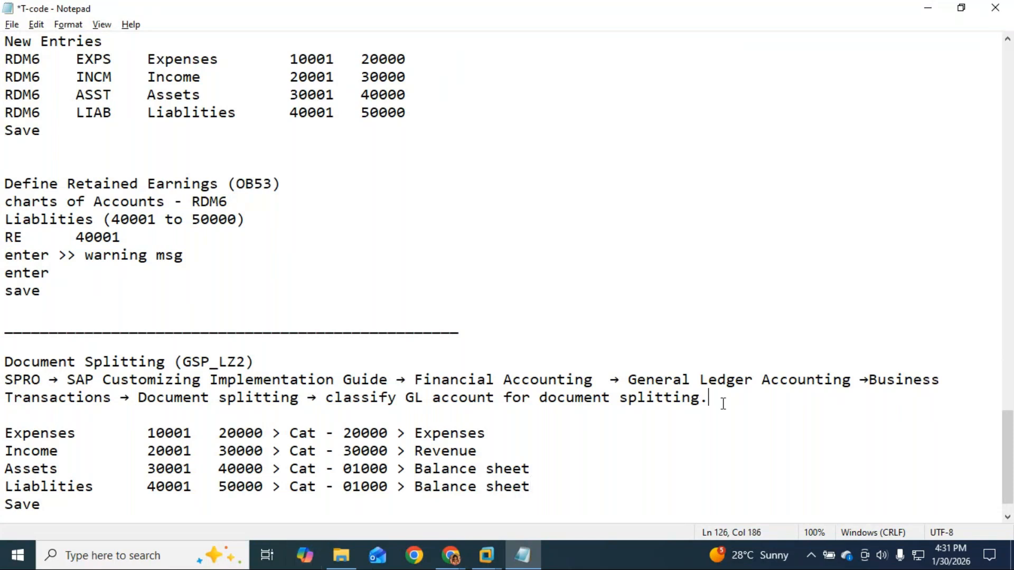
Add a new notes line reading 'Chanrts of Account - RDM6 > New entries' below the menu path.
key("Return")
key("Return")
type("Chanrts of ")
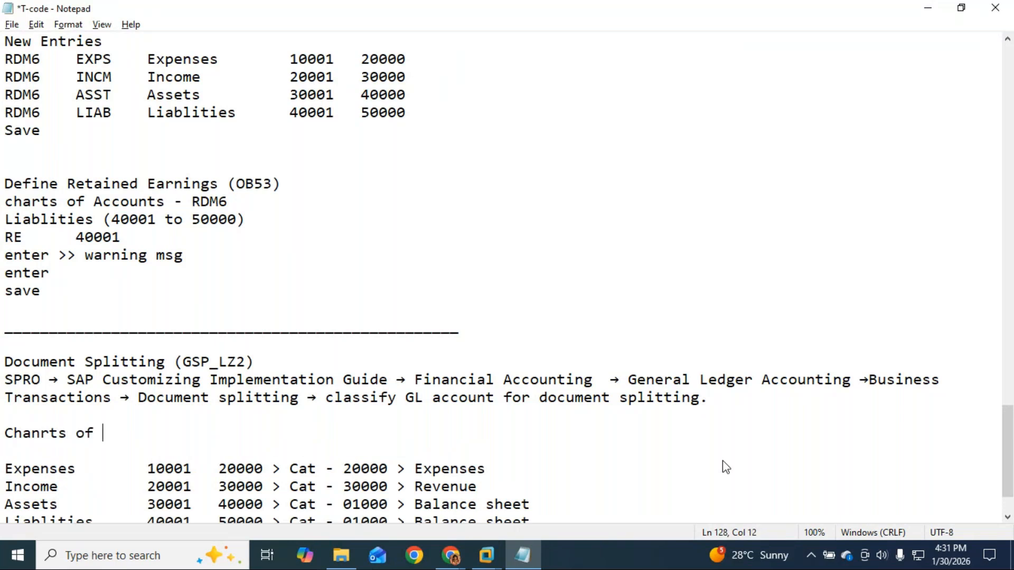
type("Account ")
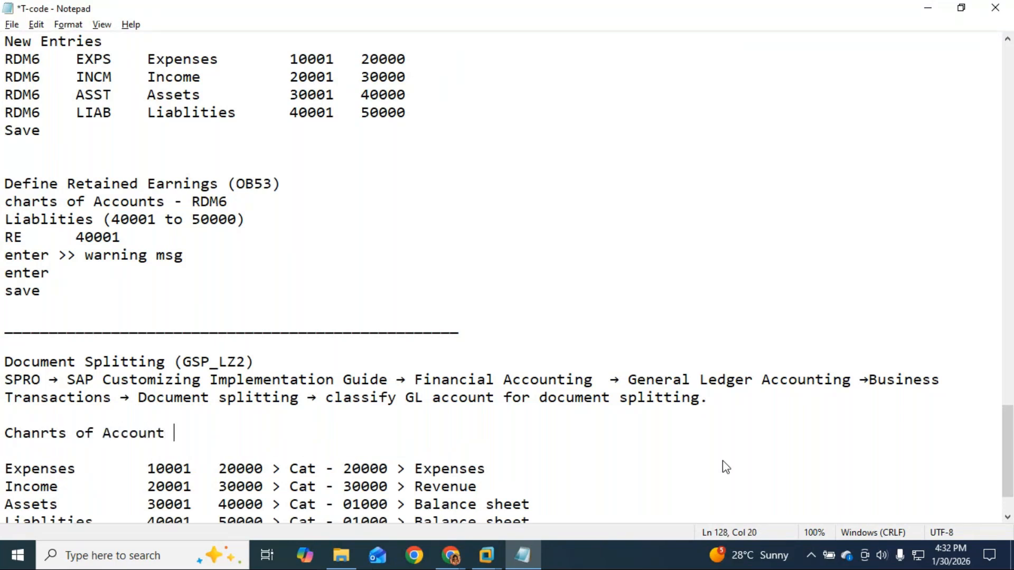
type("- RD")
scroll(723, 467, "down", 1)
type("M6 ")
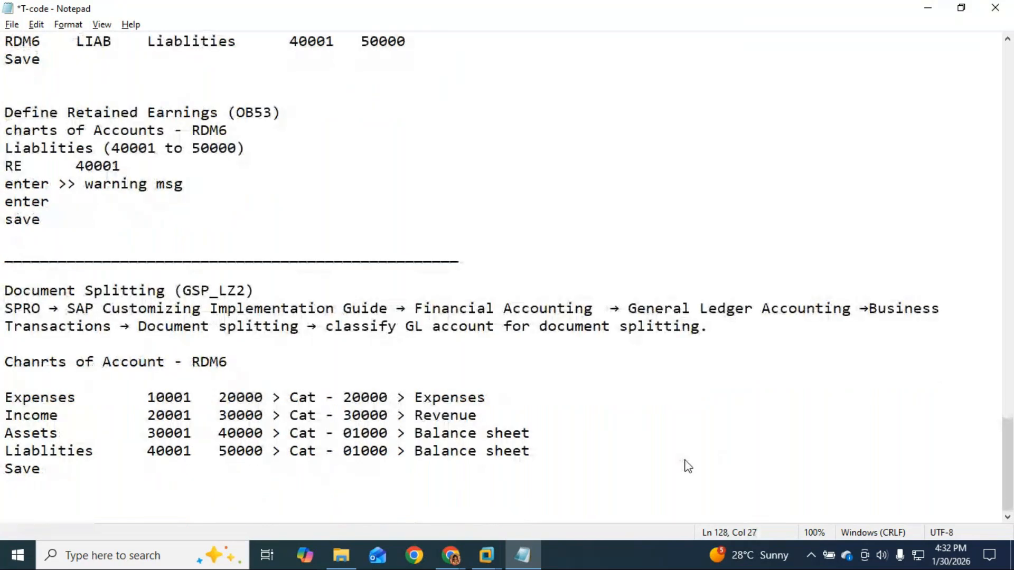
type("> New entr")
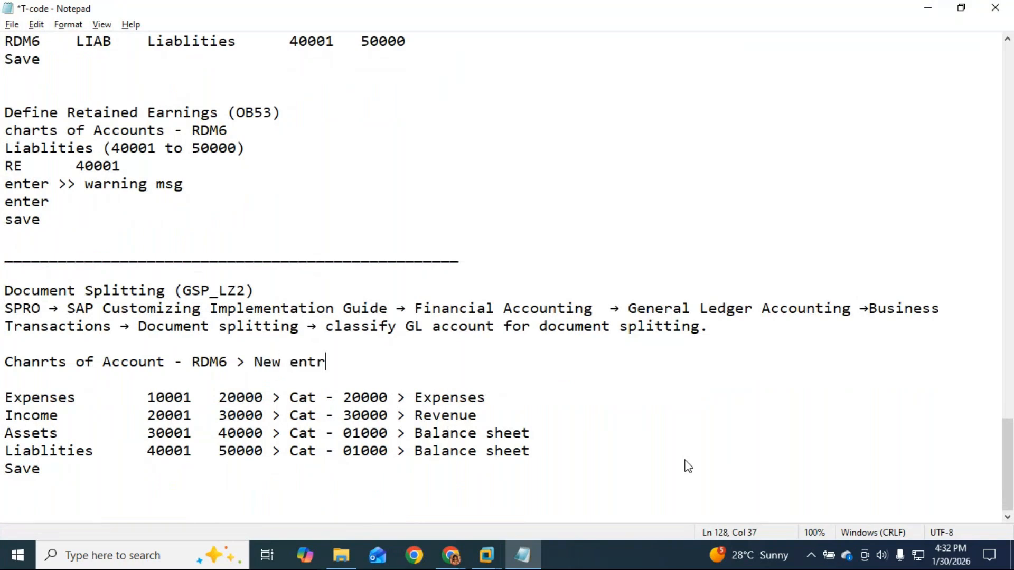
type("ies")
left_click(49, 479)
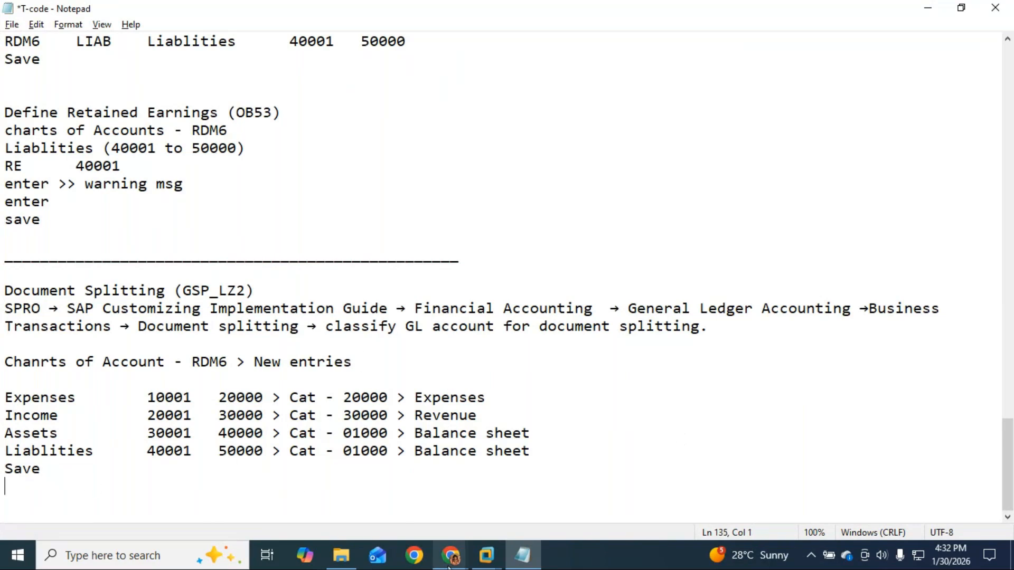
left_click(486, 555)
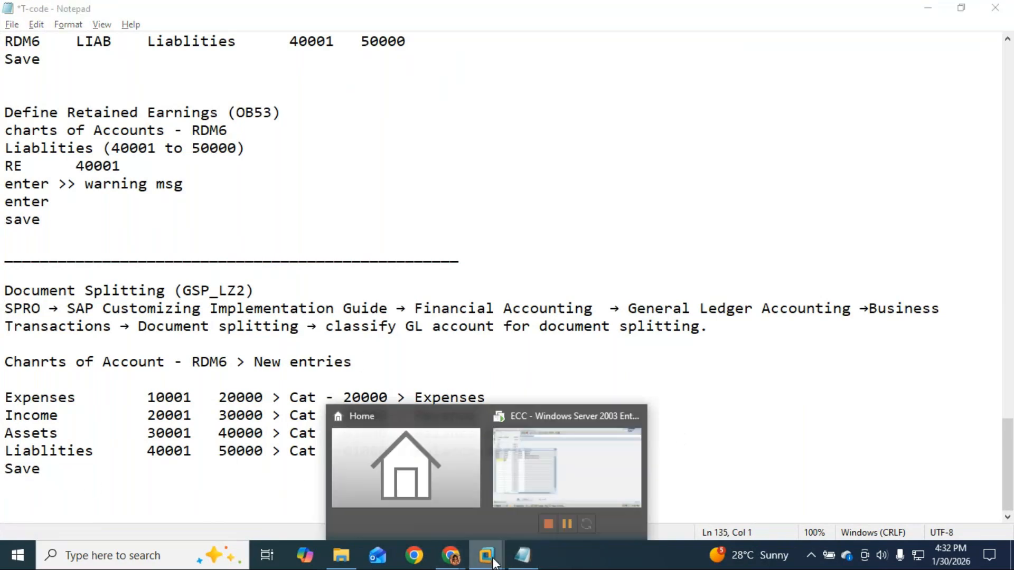
left_click(602, 474)
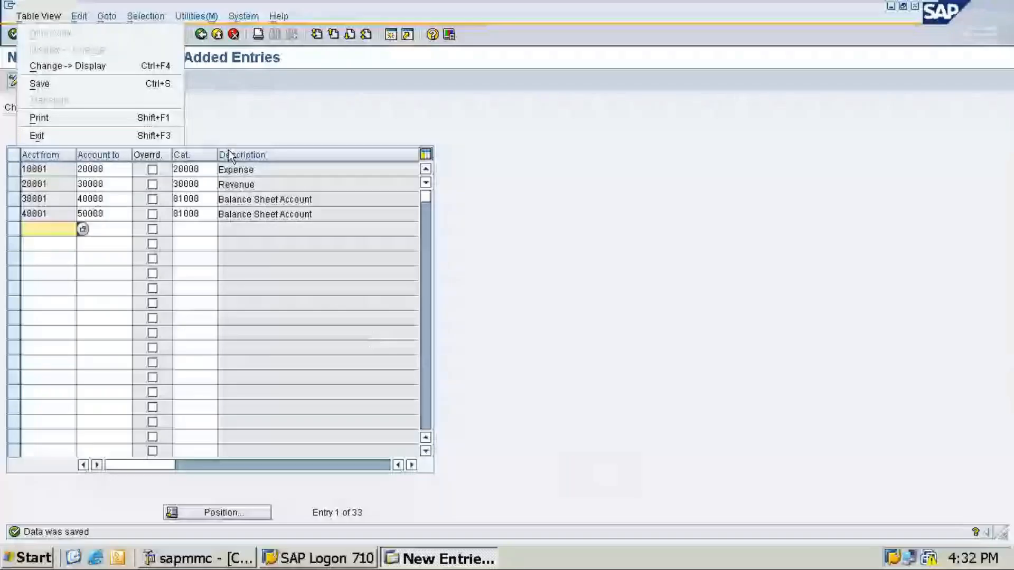
left_click(228, 150)
left_click(177, 34)
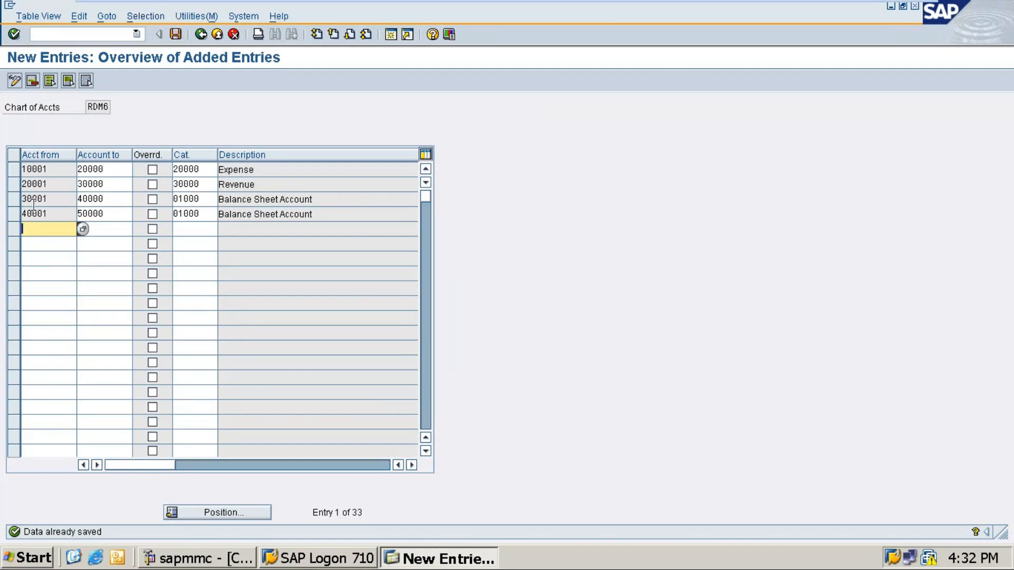
left_click(110, 200)
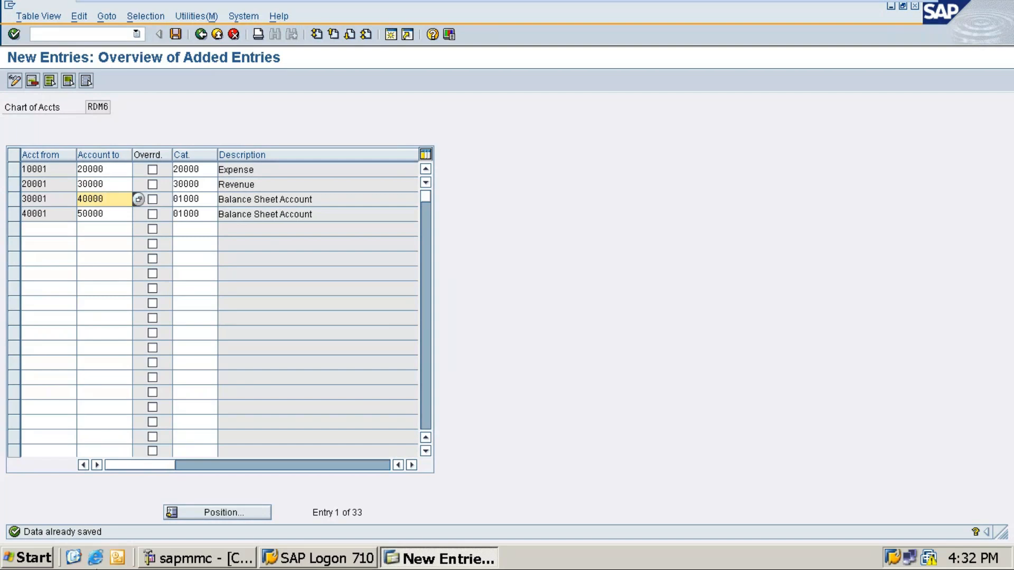
mouse_move(635, 2)
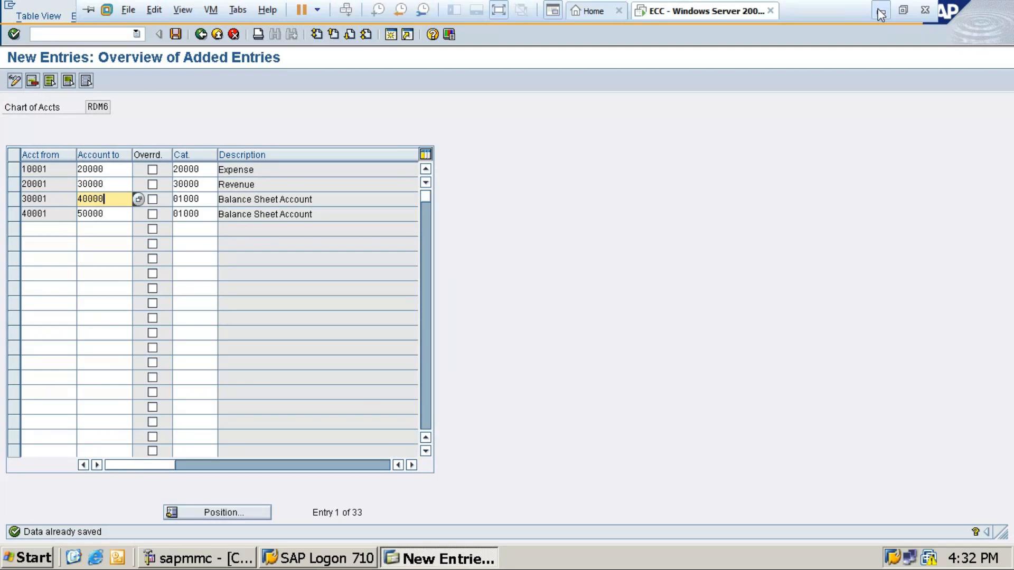
left_click(880, 12)
scroll(235, 419, "up", 13)
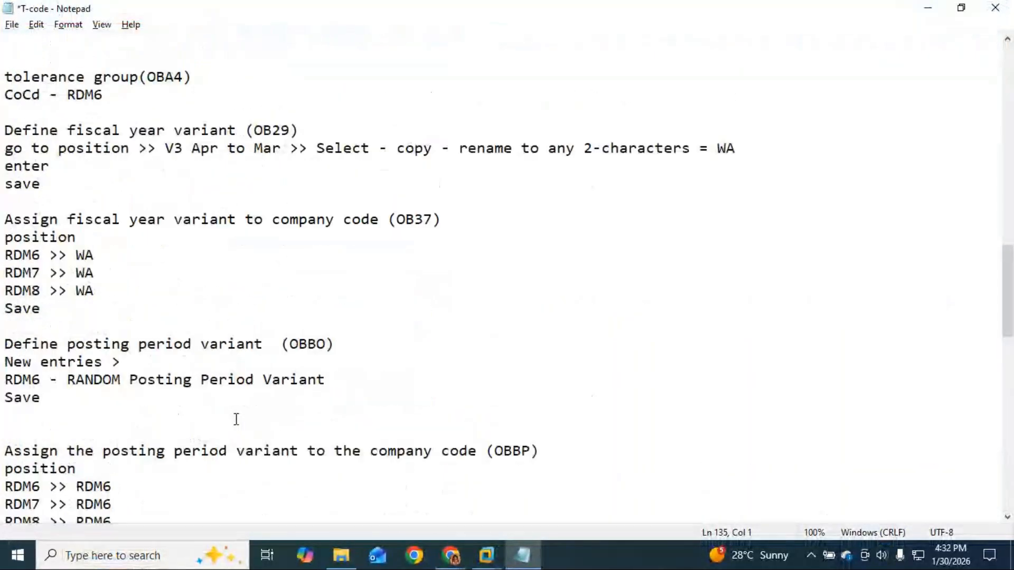
scroll(236, 419, "down", 17)
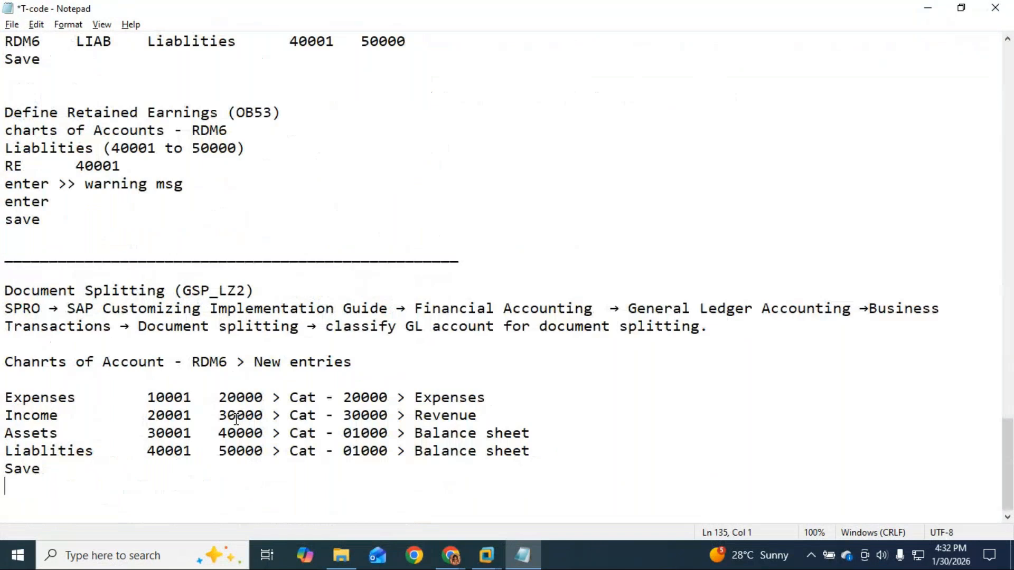
left_click(486, 555)
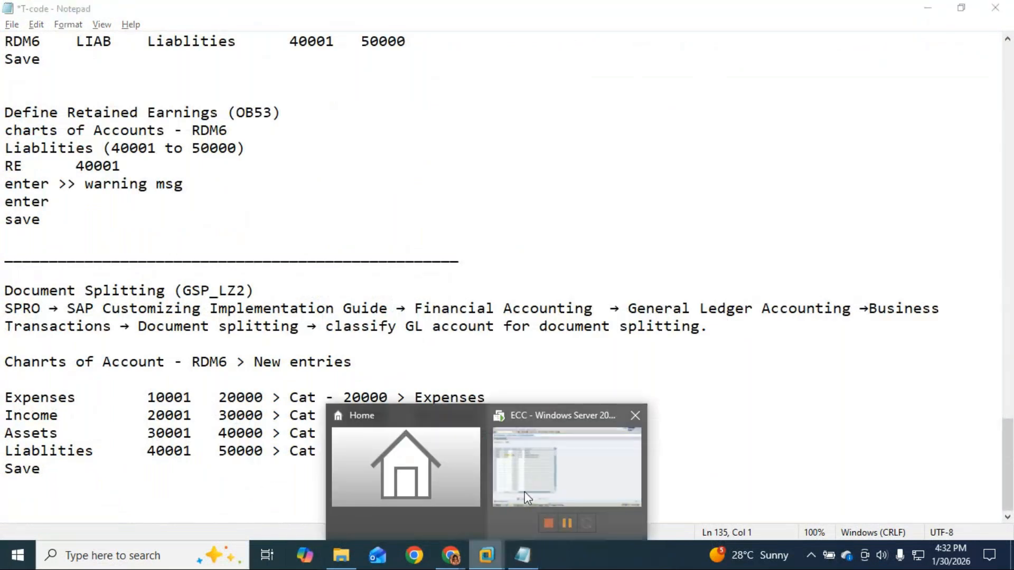
left_click(616, 465)
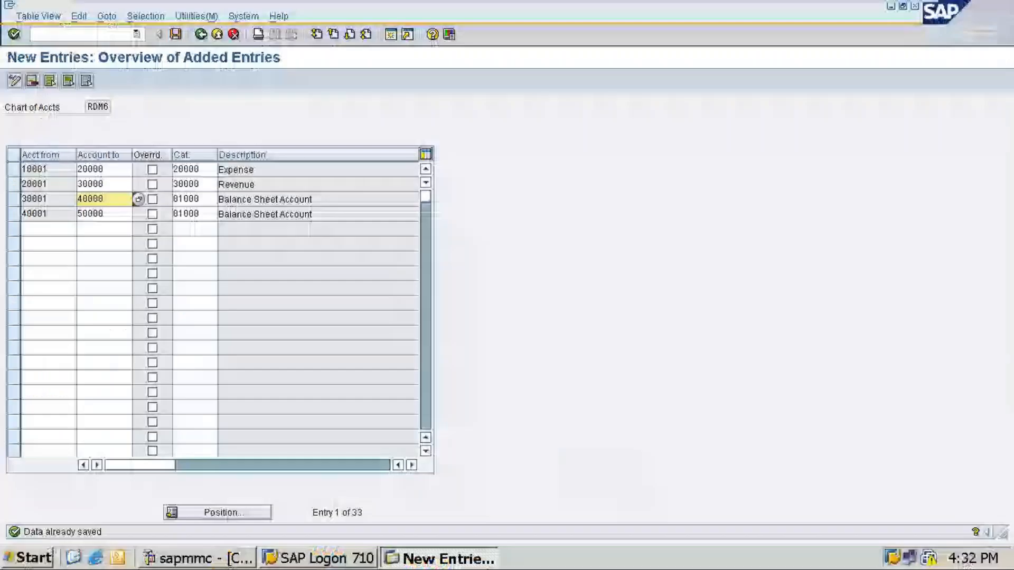
left_click(886, 14)
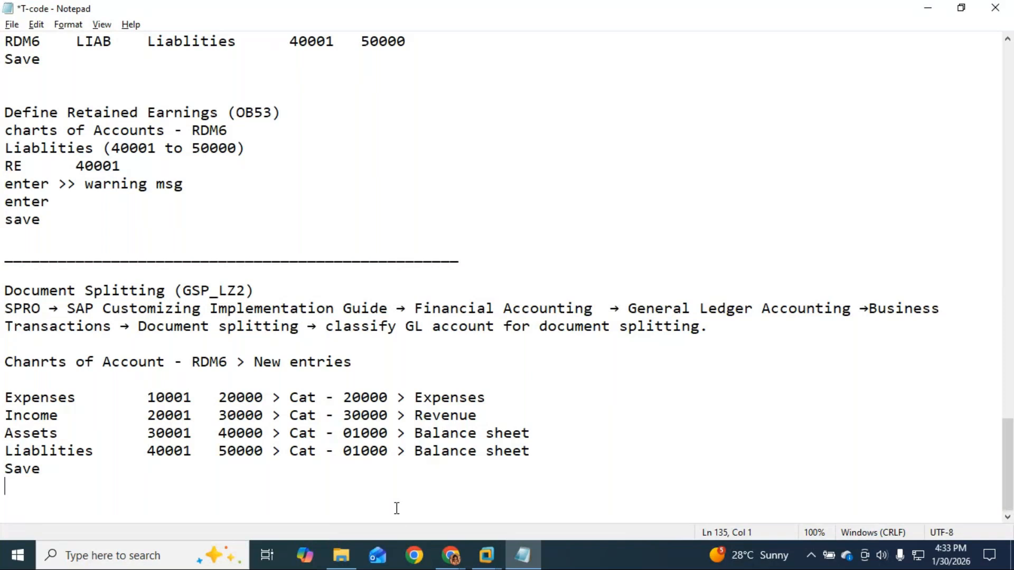
left_click(451, 555)
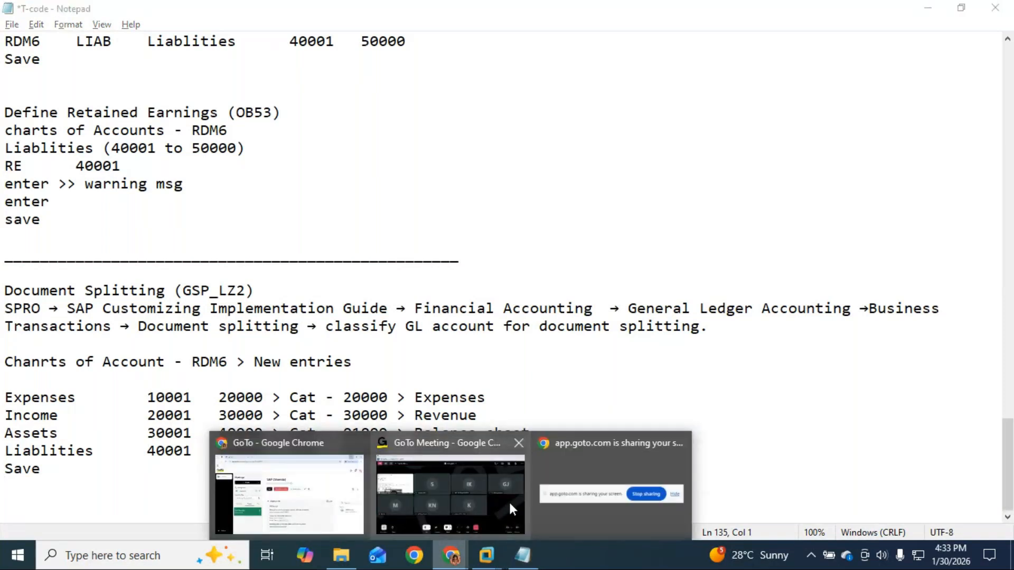
Bring GoTo Meeting to the front, read the latest chat reply 'Next week ma'am', then close chat.
left_click(508, 500)
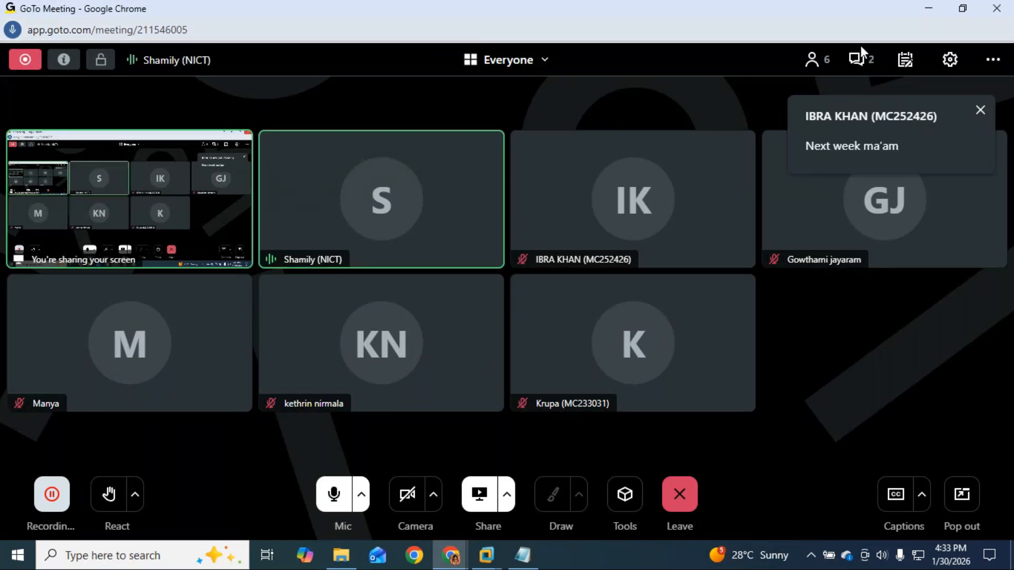
left_click(869, 58)
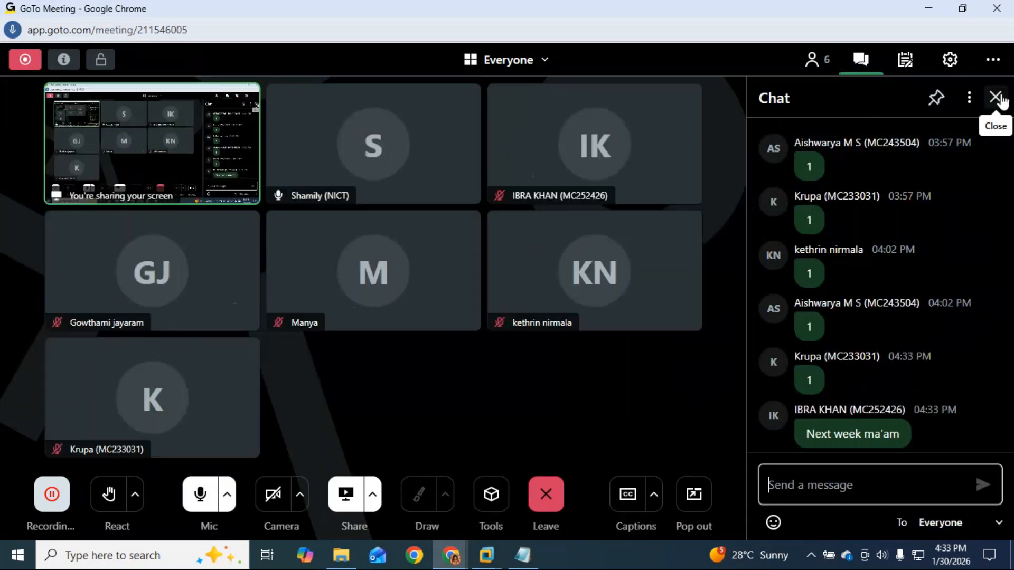
left_click(995, 95)
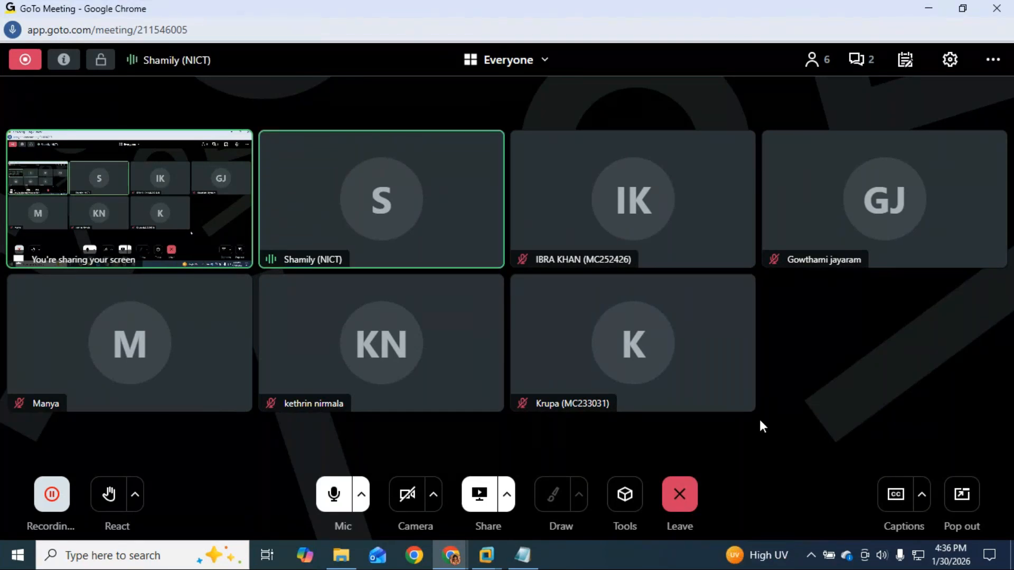
left_click(950, 555)
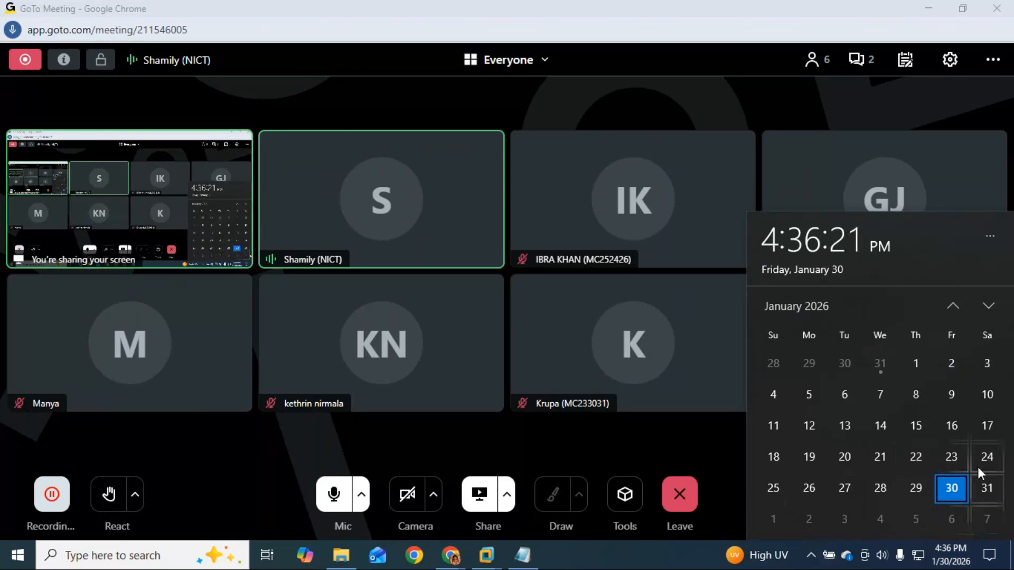
left_click(989, 306)
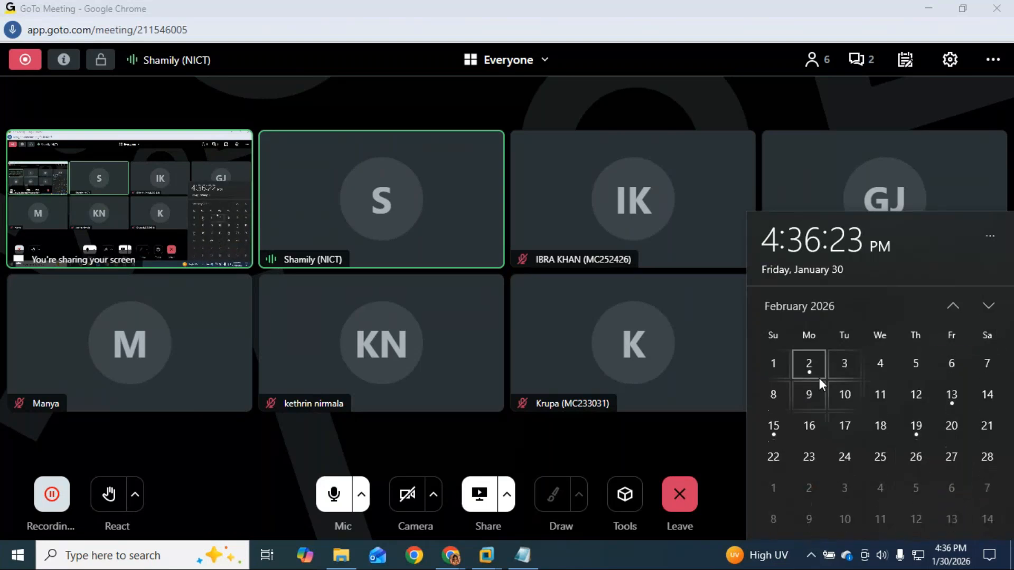
left_click(805, 400)
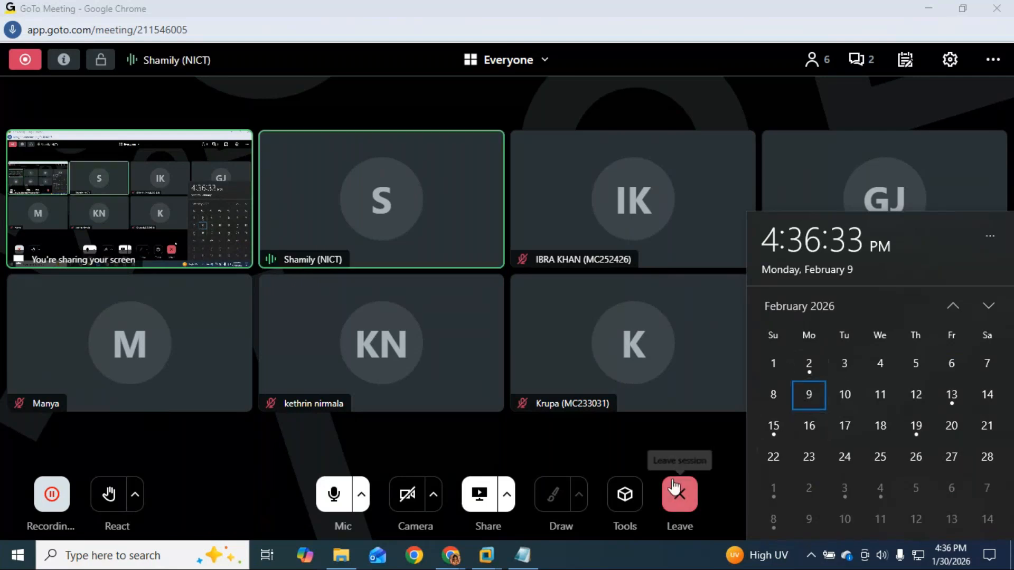
left_click(680, 430)
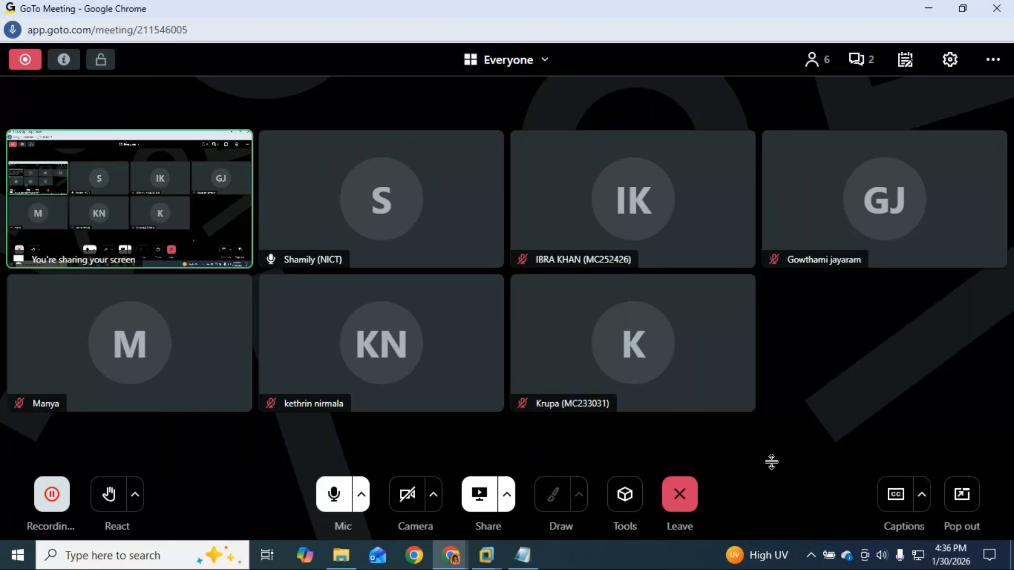
left_click(862, 63)
left_click(991, 97)
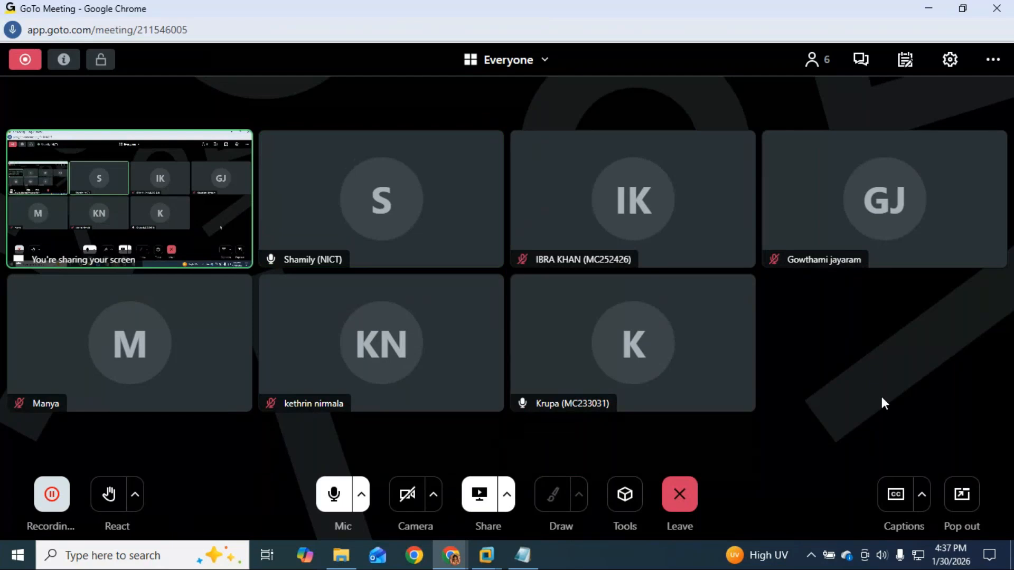
Mute the microphone, briefly unmute to speak, then mute it again.
left_click(328, 497)
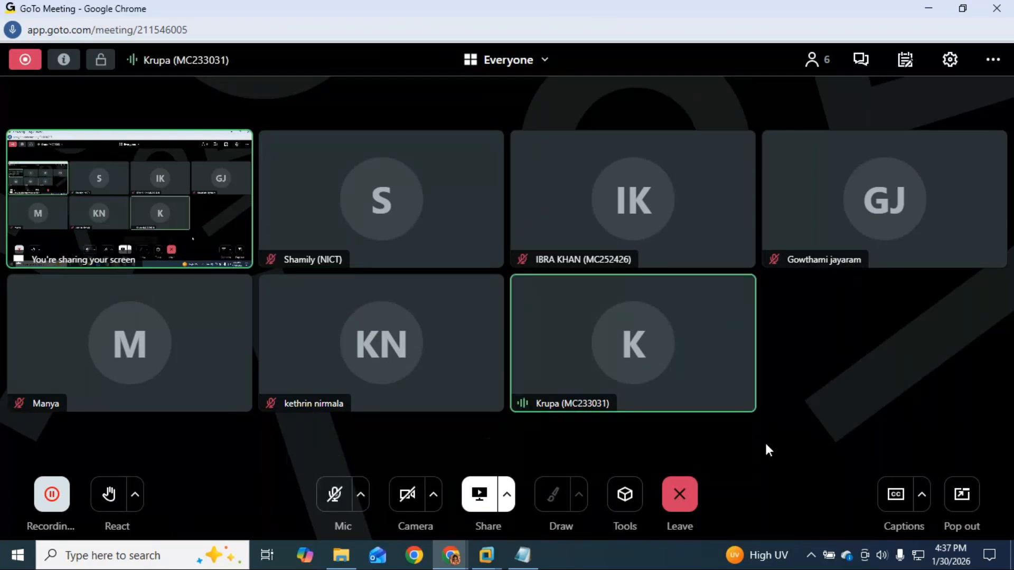
left_click(328, 497)
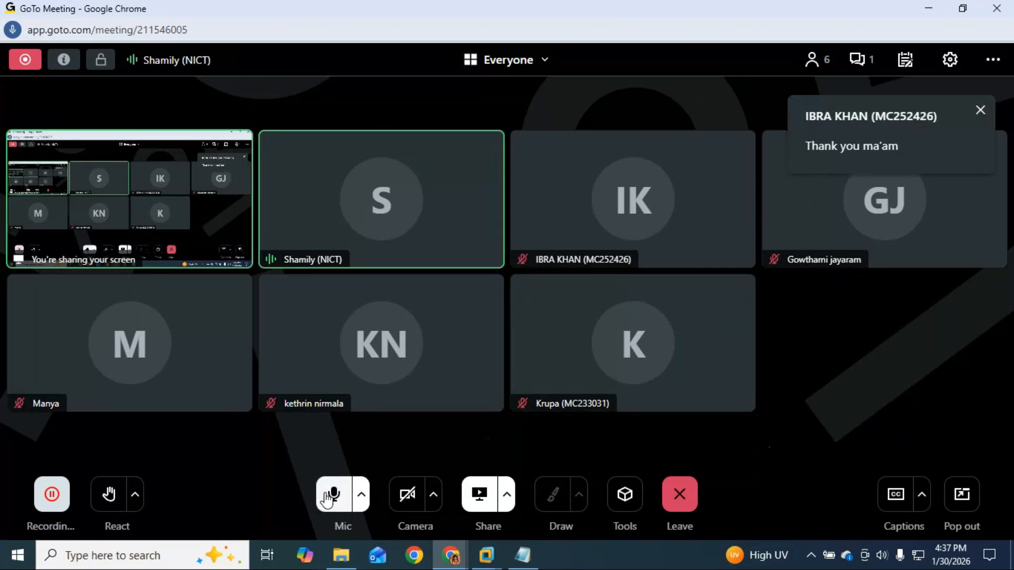
left_click(329, 496)
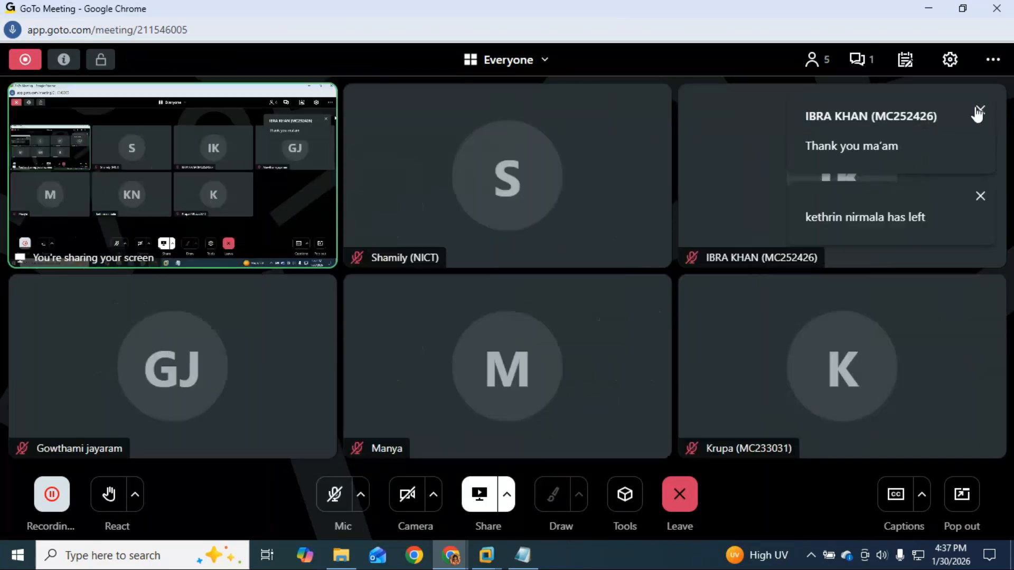
Dismiss the incoming chat popup and stop sharing the screen with the meeting.
left_click(980, 110)
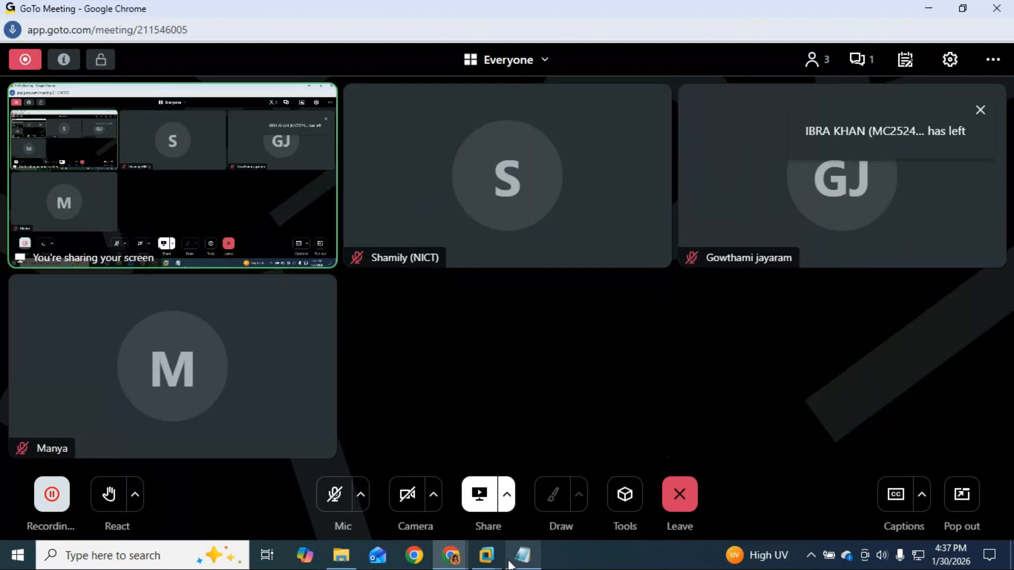
left_click(473, 494)
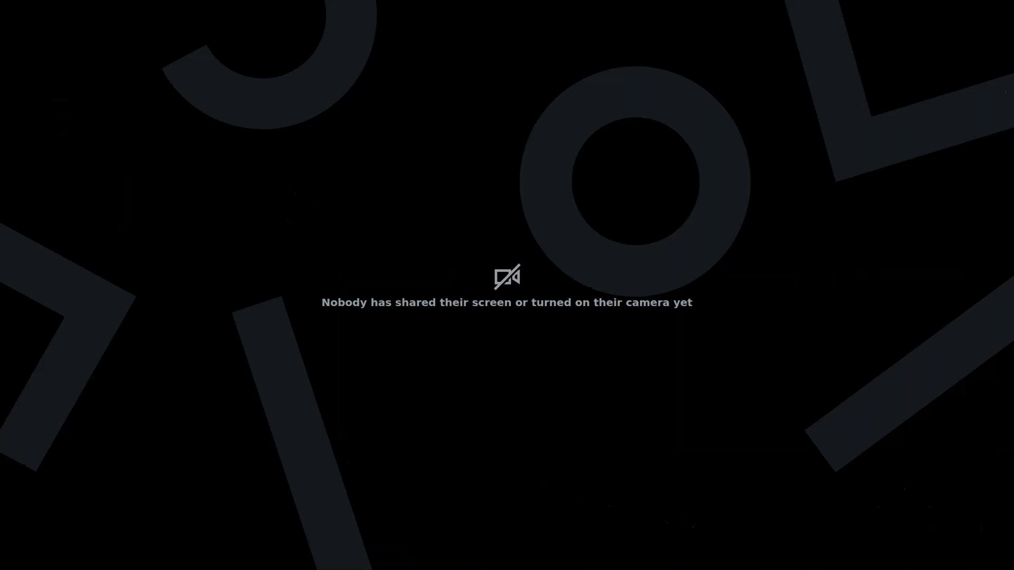